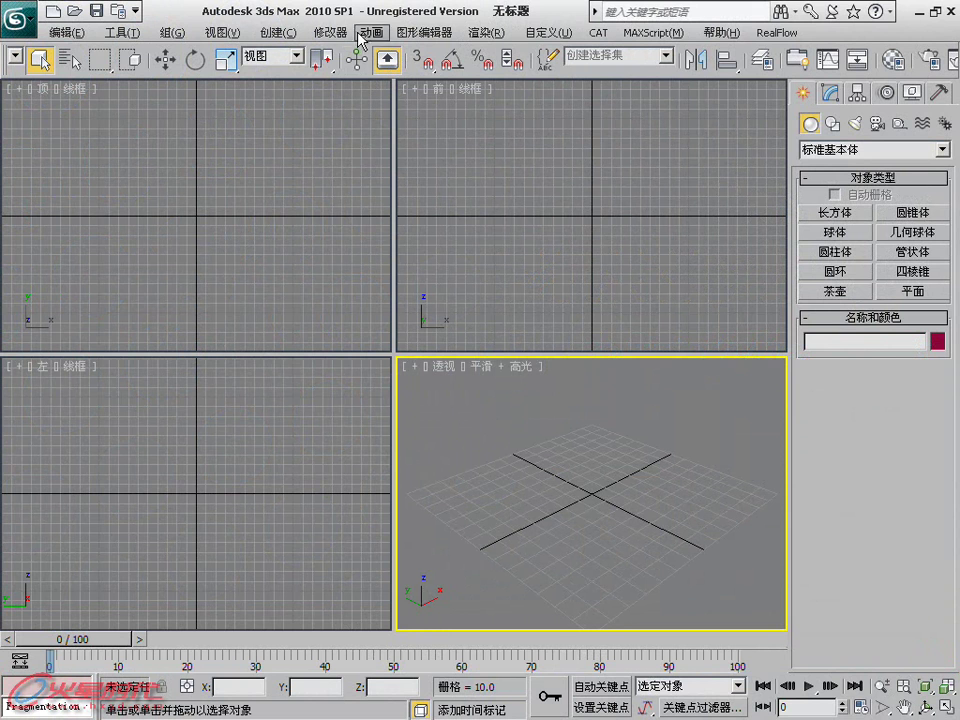
Add a PhysX Flow system to the Particle View graph and reveal its Display operator
{"action": "key", "text": "6"}
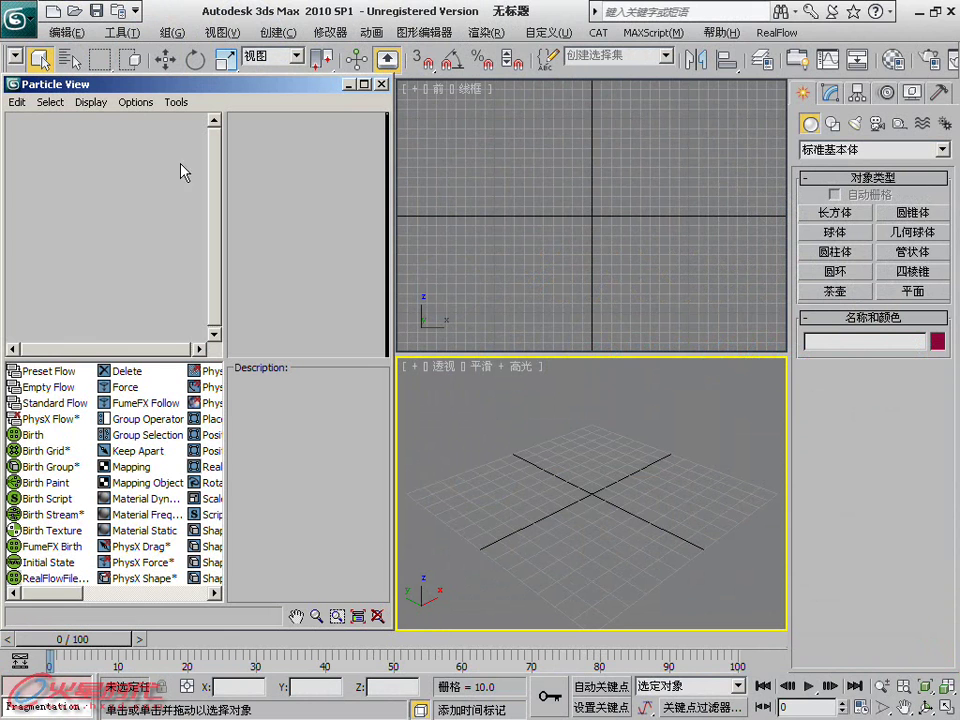
{"action": "left_click_drag", "start_coordinate": [60, 425], "coordinate": [25, 140]}
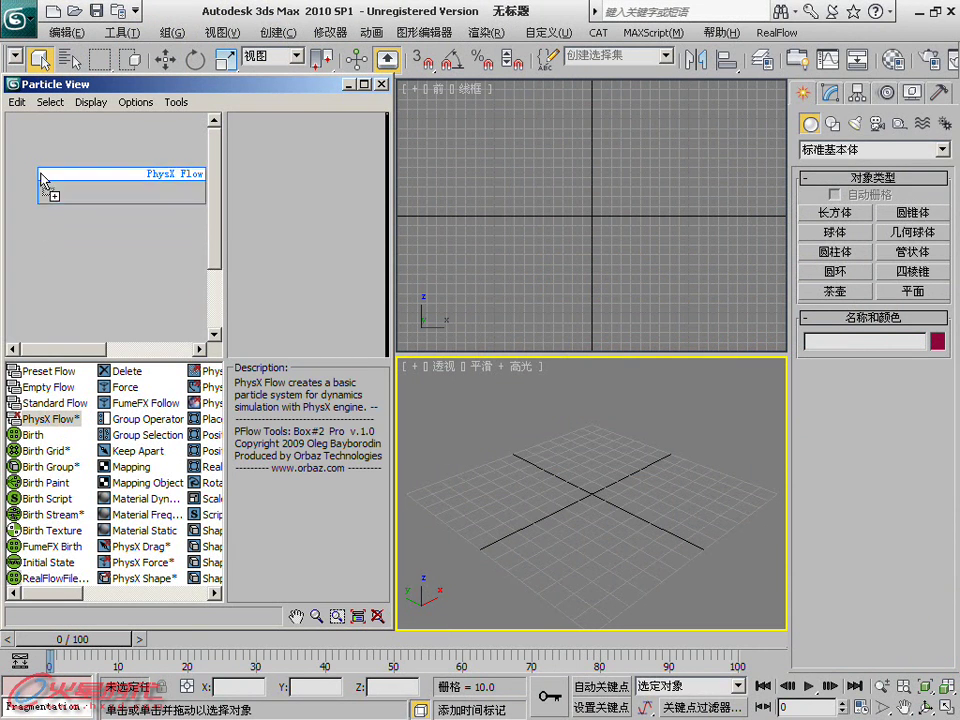
{"action": "left_click_drag", "start_coordinate": [80, 357], "coordinate": [80, 387]}
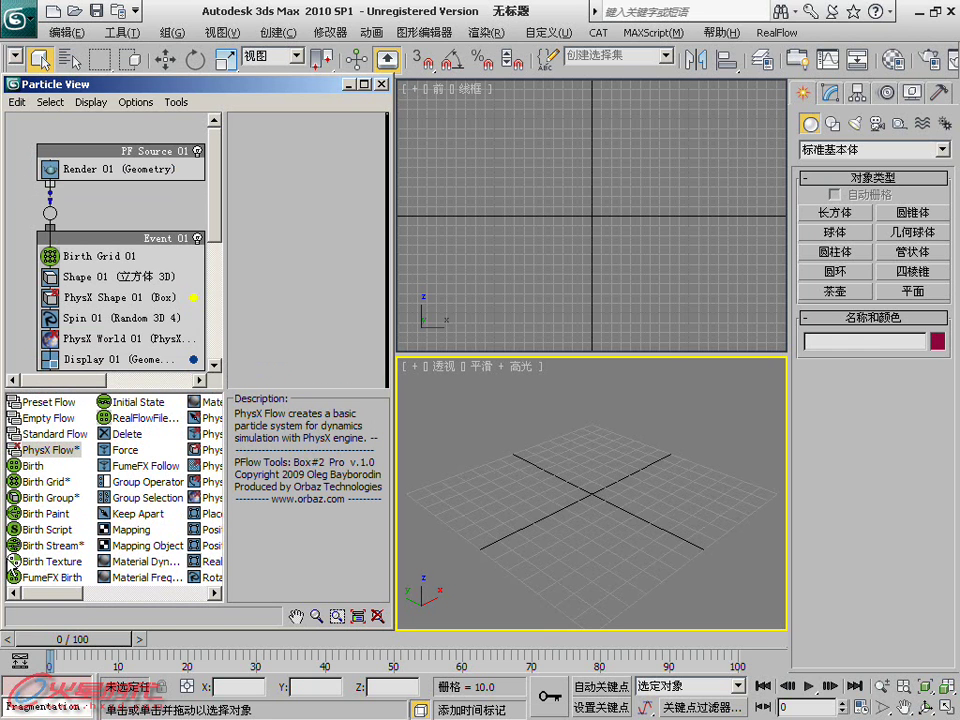
Scrub the animation to watch the cubes fall, with Edged Faces shown in Perspective
{"action": "left_click_drag", "start_coordinate": [52, 640], "coordinate": [353, 645]}
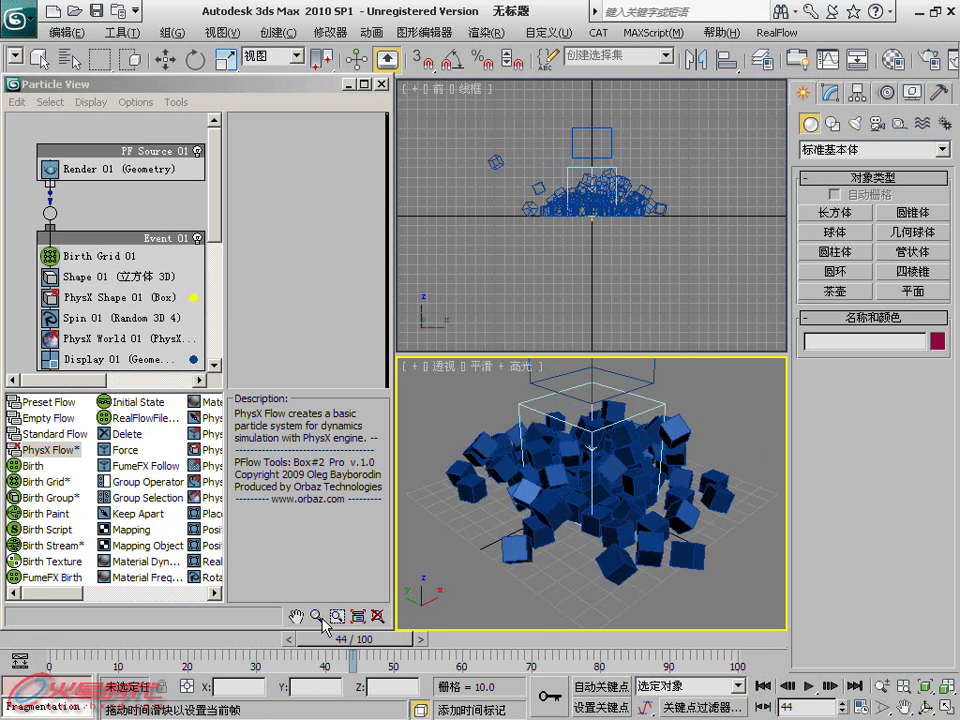
{"action": "key", "text": "F4"}
{"action": "mouse_move", "coordinate": [712, 503]}
{"action": "middle_mouse_down", "text": "alt"}
{"action": "mouse_move", "coordinate": [697, 446]}
{"action": "mouse_move", "coordinate": [707, 525]}
{"action": "middle_mouse_up", "text": "alt"}
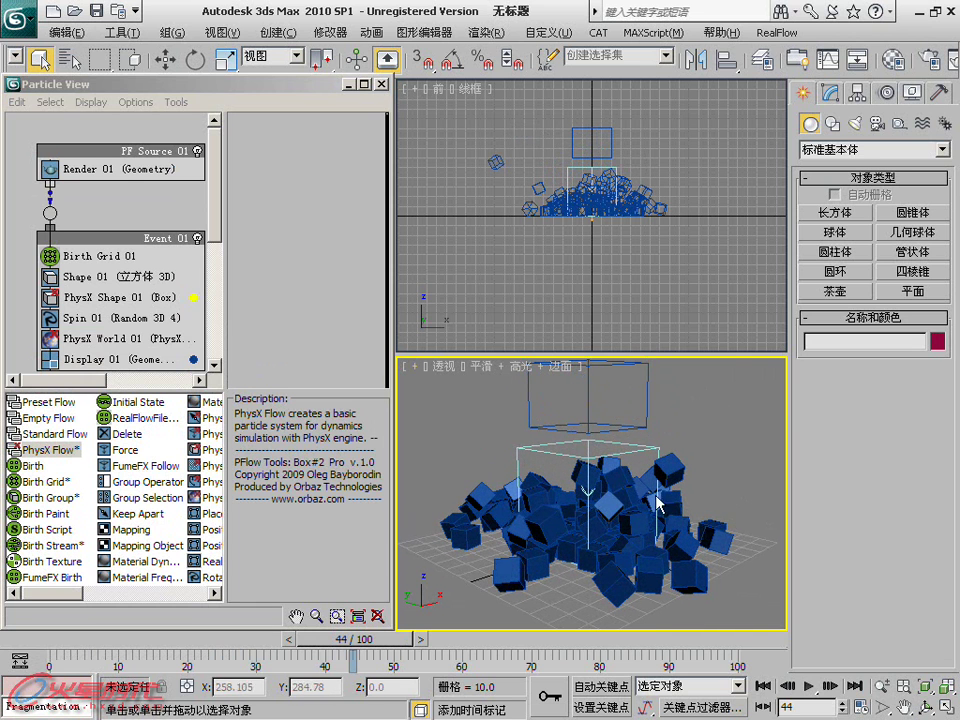
{"action": "middle_click_drag", "start_coordinate": [120, 178], "coordinate": [106, 164]}
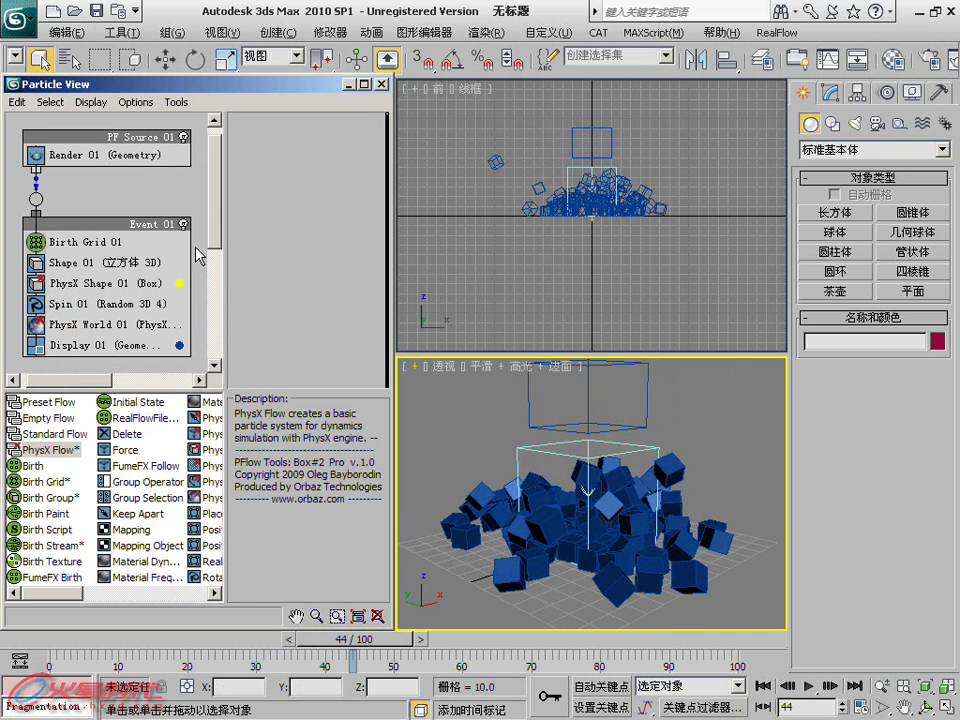
{"action": "mouse_move", "coordinate": [53, 94]}
{"action": "middle_mouse_down"}
{"action": "mouse_move", "coordinate": [53, 104]}
{"action": "mouse_move", "coordinate": [90, 112]}
{"action": "middle_mouse_up"}
Inspect the Render, Birth Grid, Shape, PhysX Shape, Spin, PhysX World and Display operators in Event 01
{"action": "left_click", "coordinate": [105, 172]}
{"action": "middle_click_drag", "start_coordinate": [105, 172], "coordinate": [94, 143]}
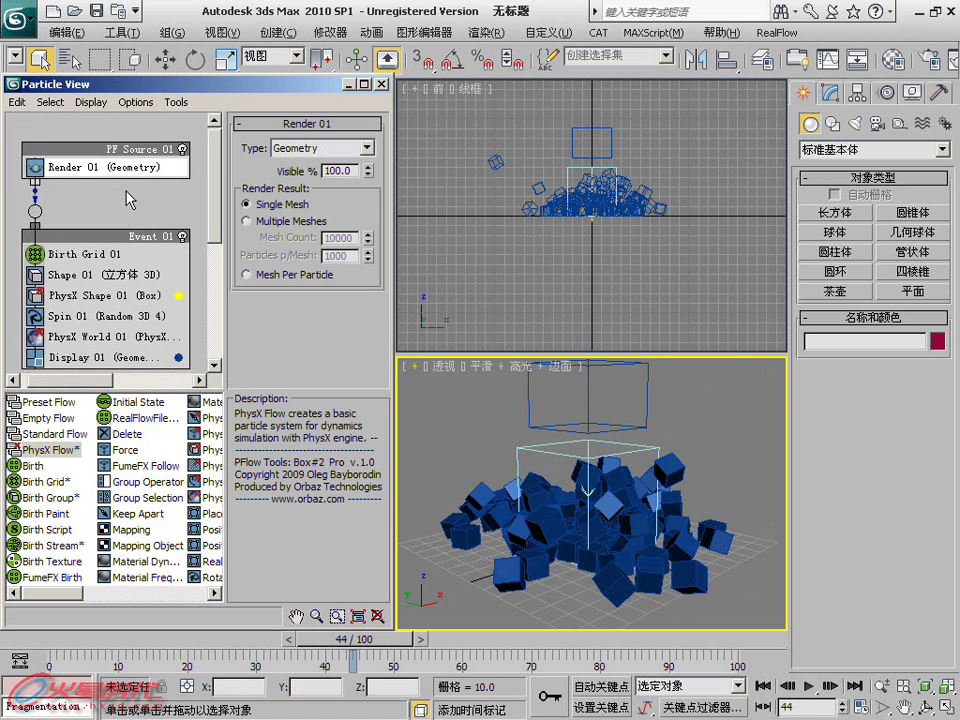
{"action": "middle_click_drag", "start_coordinate": [135, 86], "coordinate": [109, 224]}
{"action": "left_click", "coordinate": [106, 224]}
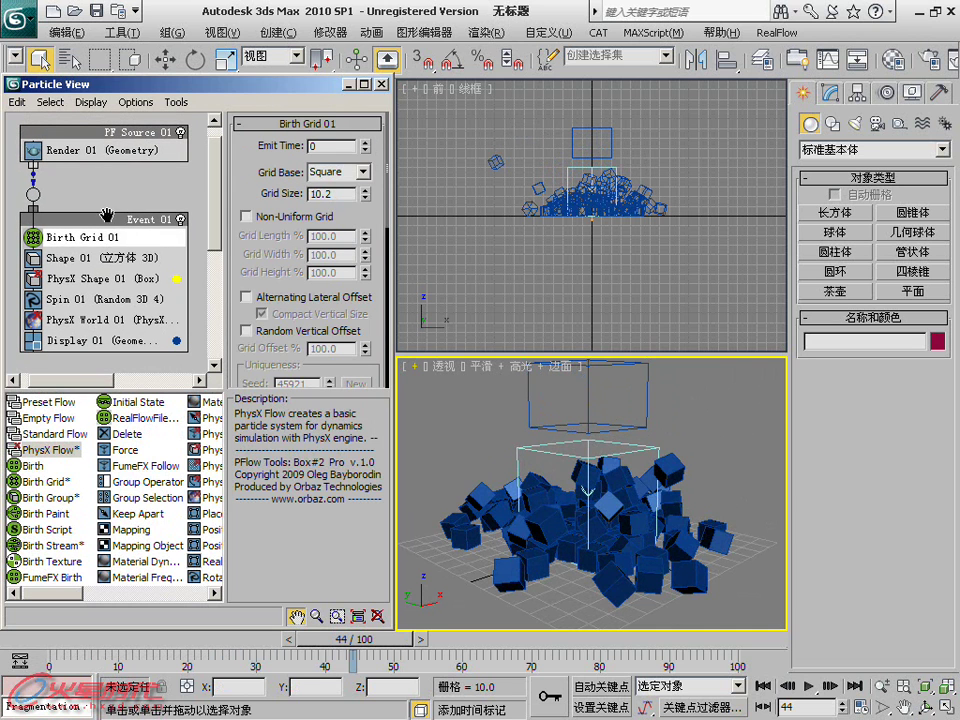
{"action": "left_click", "coordinate": [115, 258]}
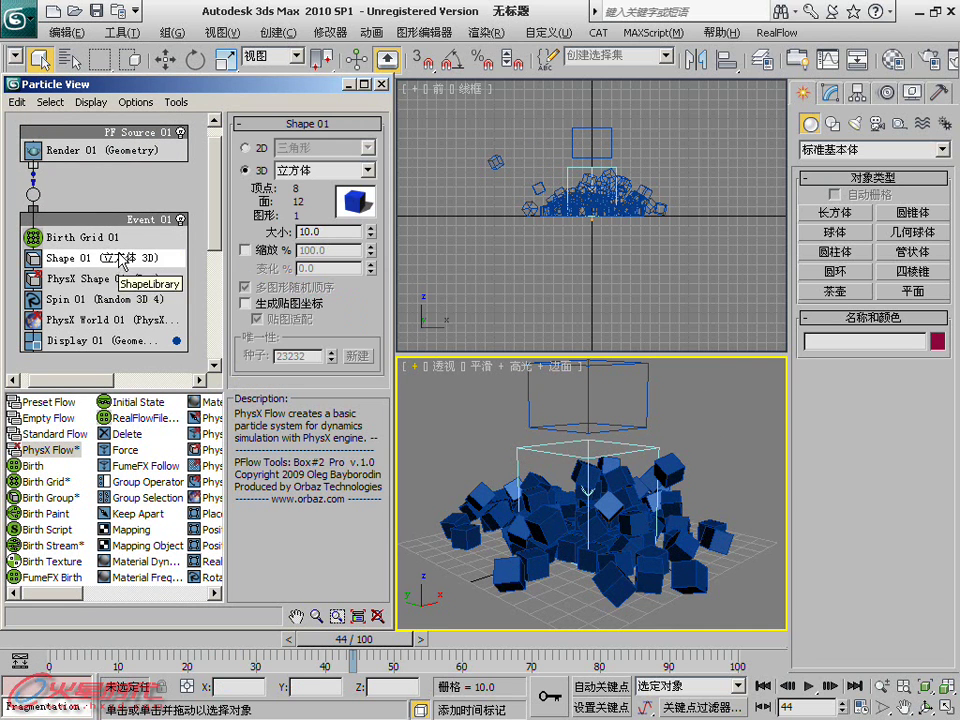
{"action": "left_click", "coordinate": [95, 279]}
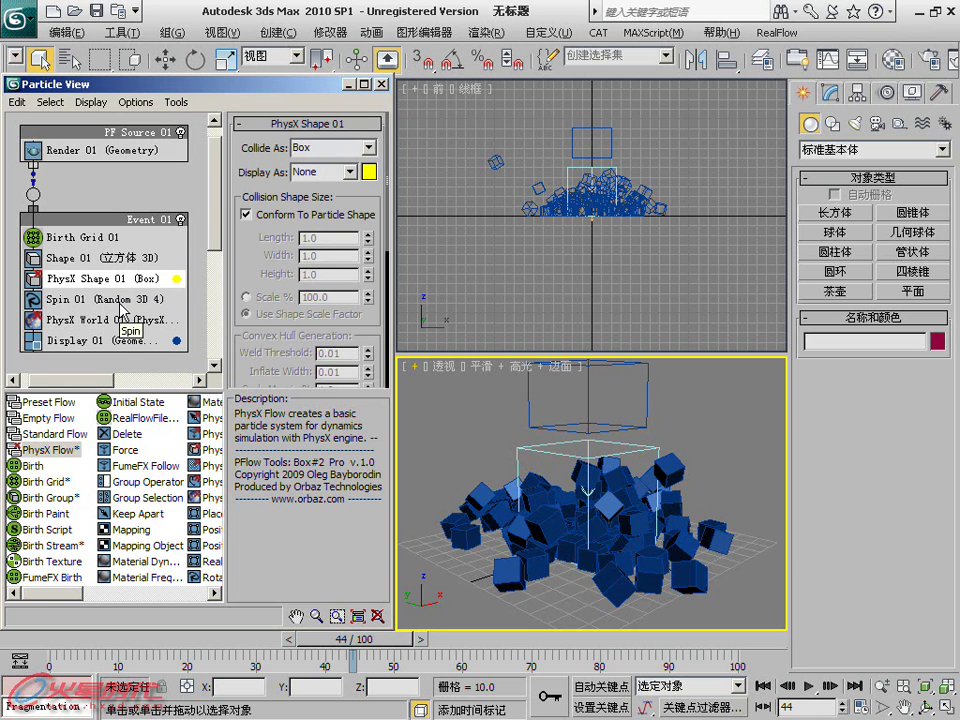
{"action": "left_click", "coordinate": [122, 299]}
{"action": "left_click", "coordinate": [132, 319]}
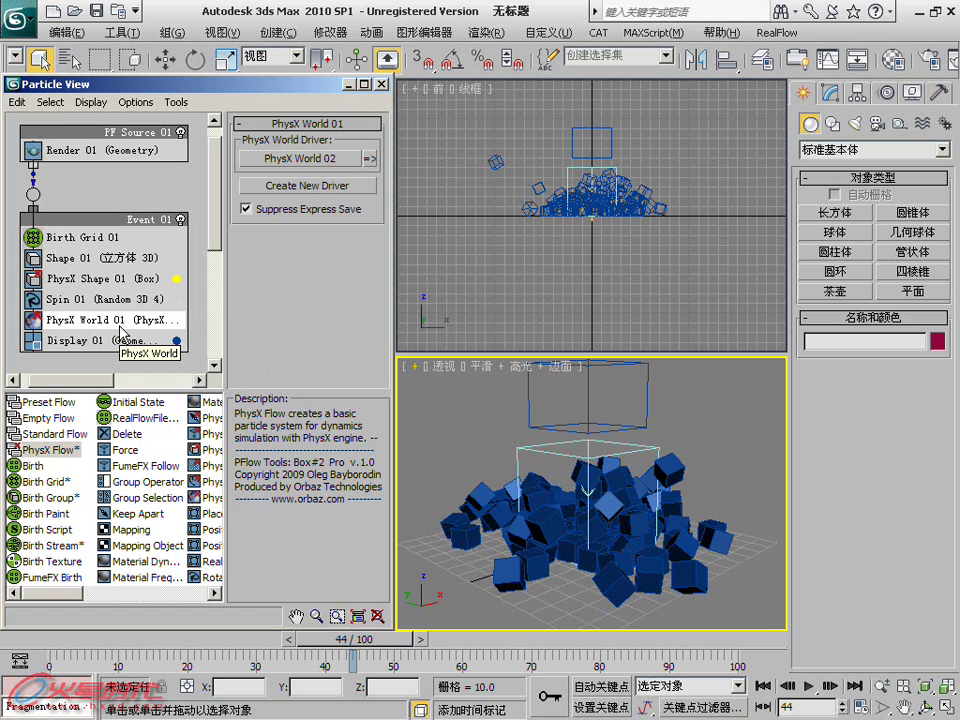
{"action": "left_click", "coordinate": [120, 340]}
Reselect PhysX World 01 and access its PhysX World 02 driver parameters in the Modify panel
{"action": "left_click", "coordinate": [98, 322]}
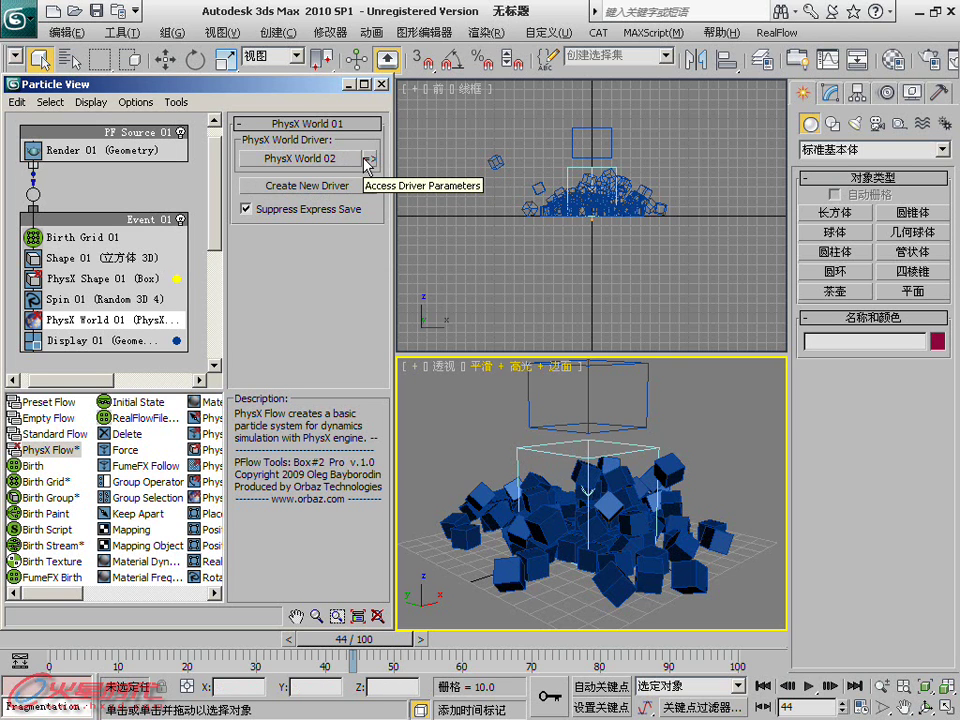
{"action": "left_click", "coordinate": [88, 176]}
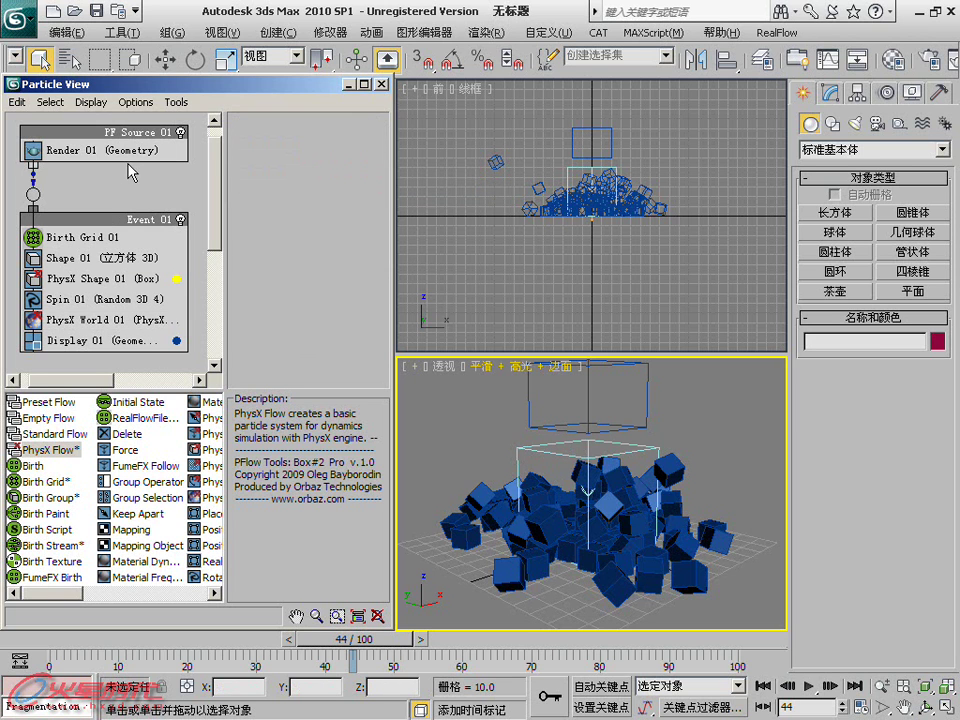
{"action": "left_click", "coordinate": [116, 320]}
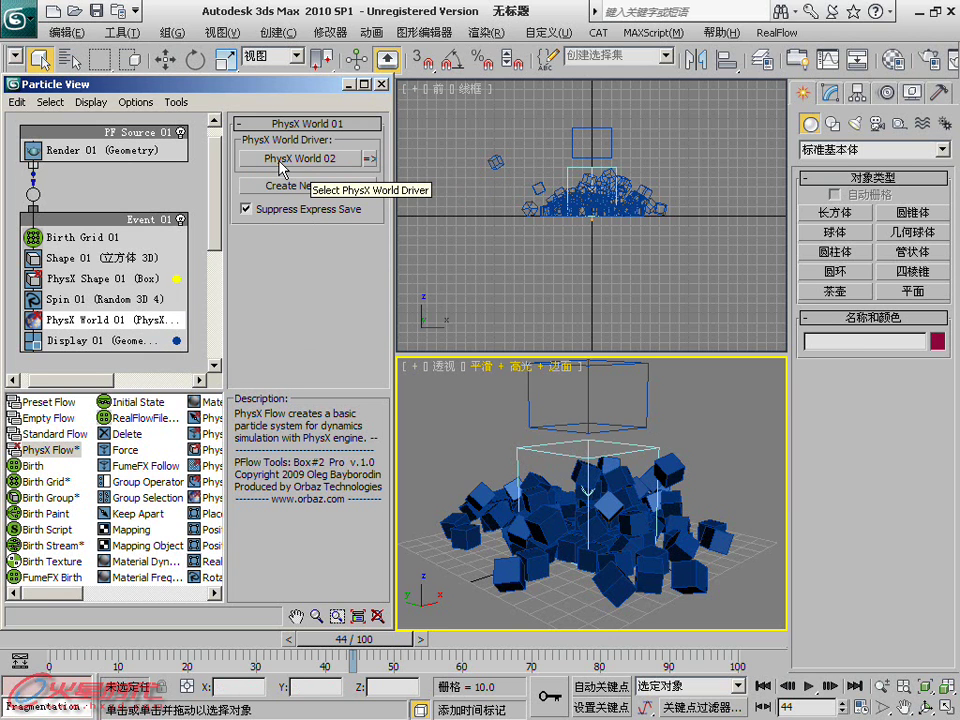
{"action": "left_click", "coordinate": [369, 158]}
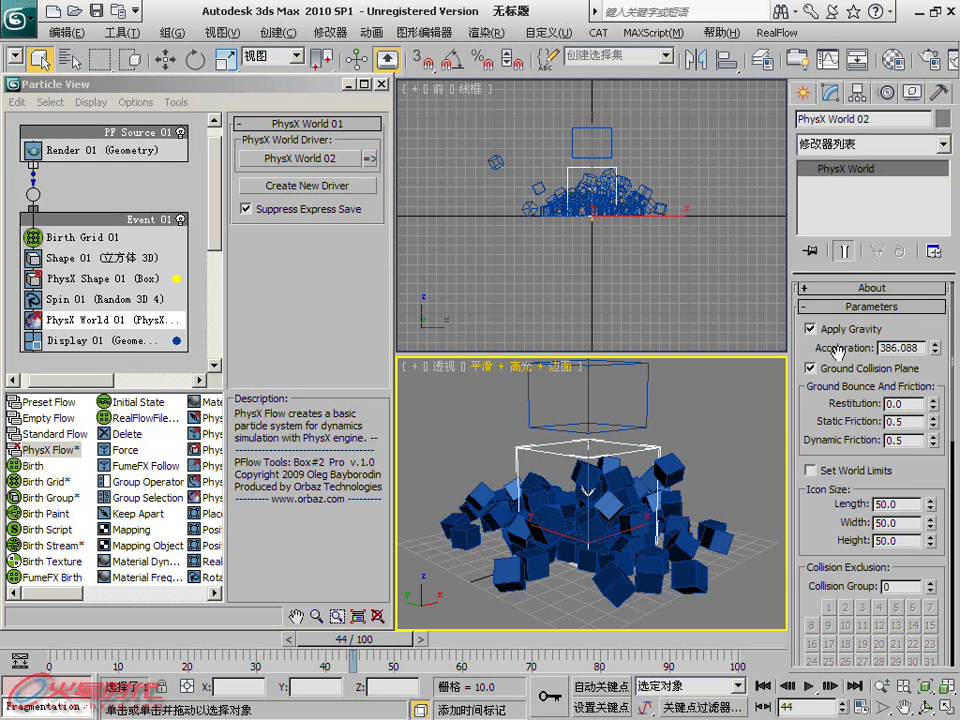
{"action": "scroll", "coordinate": [857, 235], "scroll_direction": "down", "scroll_amount": 3}
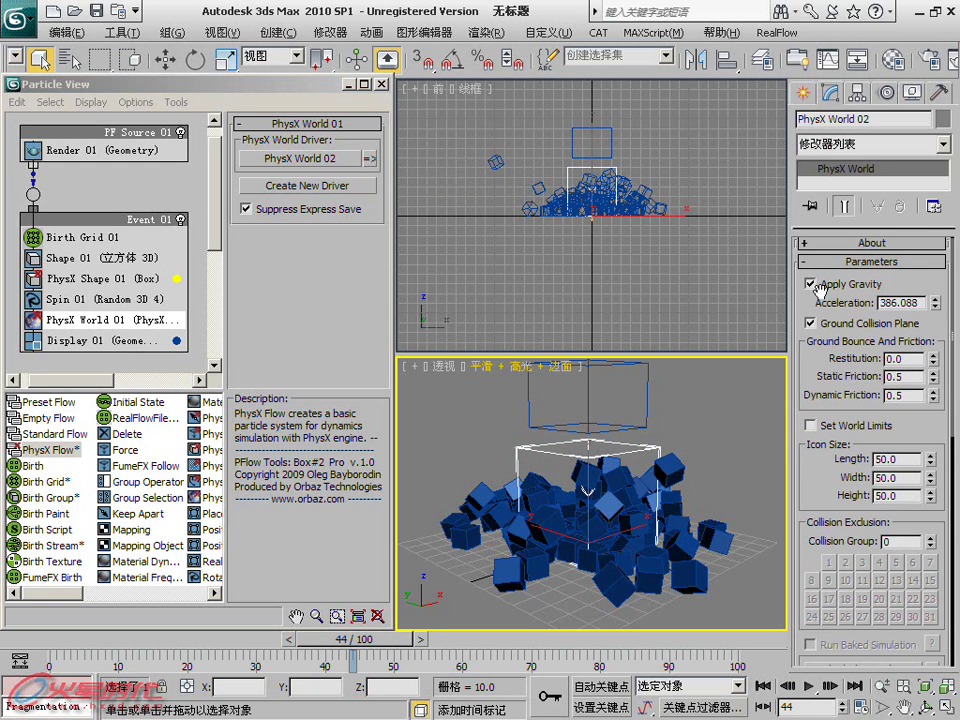
{"action": "left_click_drag", "start_coordinate": [818, 287], "coordinate": [818, 293]}
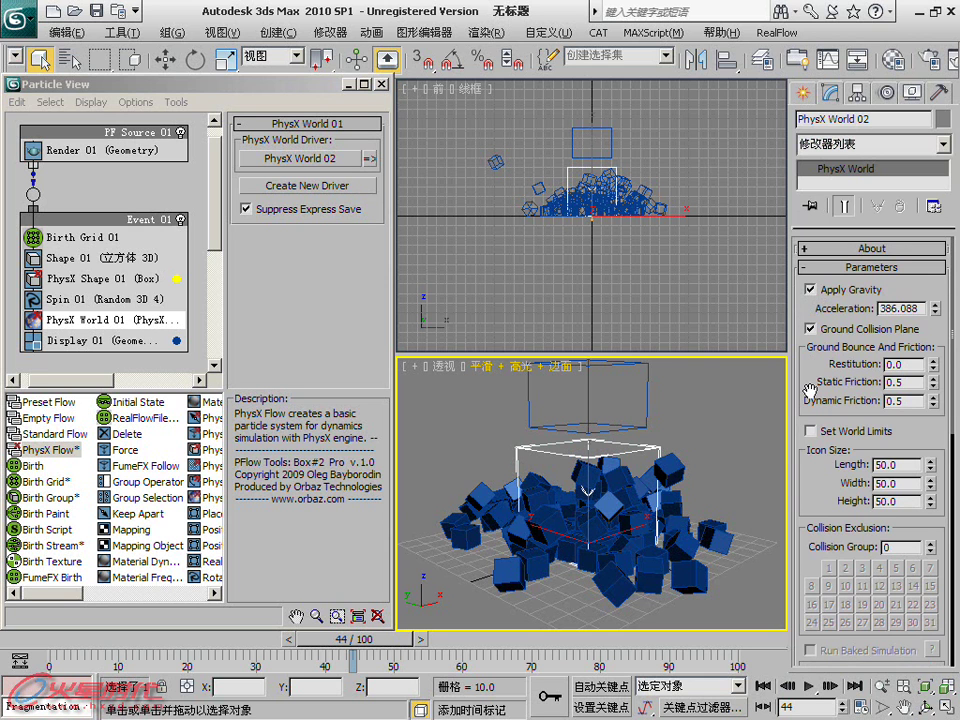
{"action": "scroll", "coordinate": [816, 470], "scroll_direction": "down", "scroll_amount": 5}
{"action": "scroll", "coordinate": [818, 440], "scroll_direction": "up", "scroll_amount": 5}
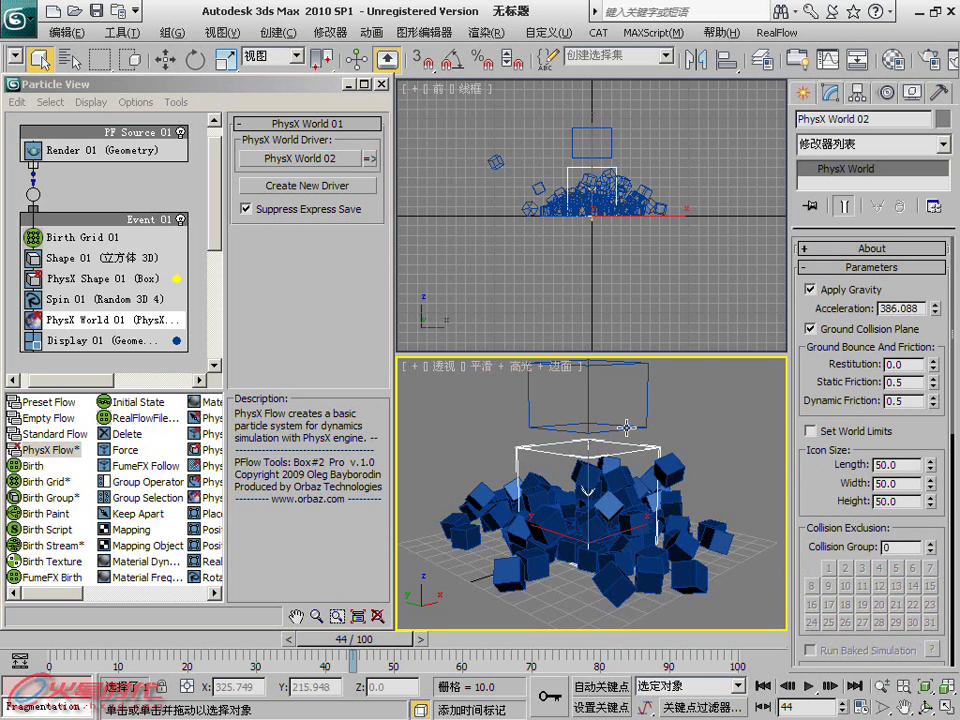
{"action": "left_click", "coordinate": [686, 411]}
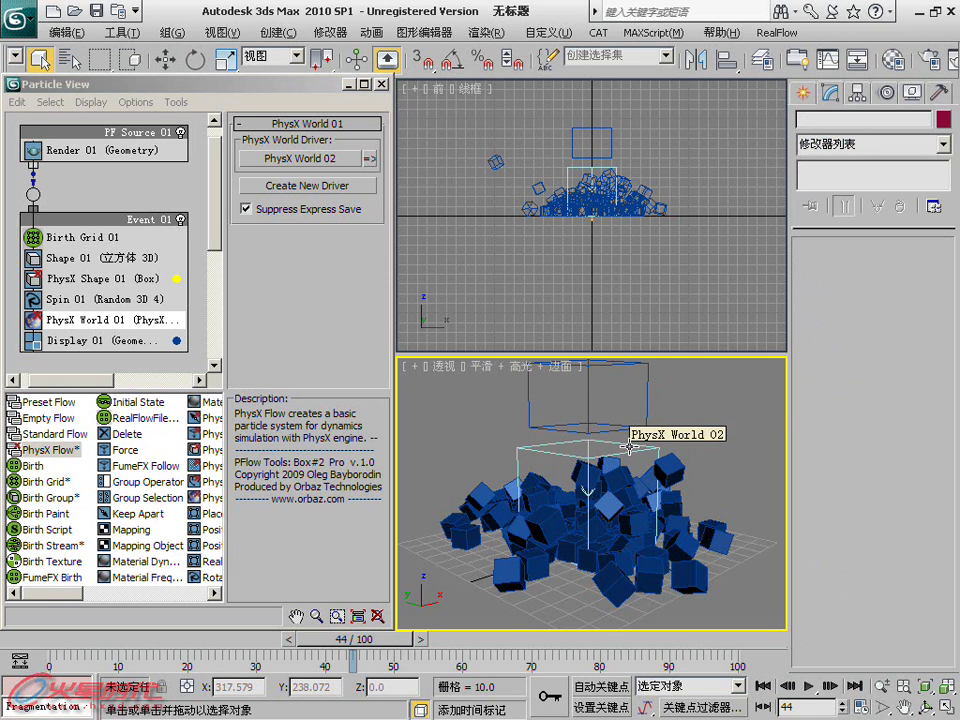
{"action": "left_click", "coordinate": [628, 447]}
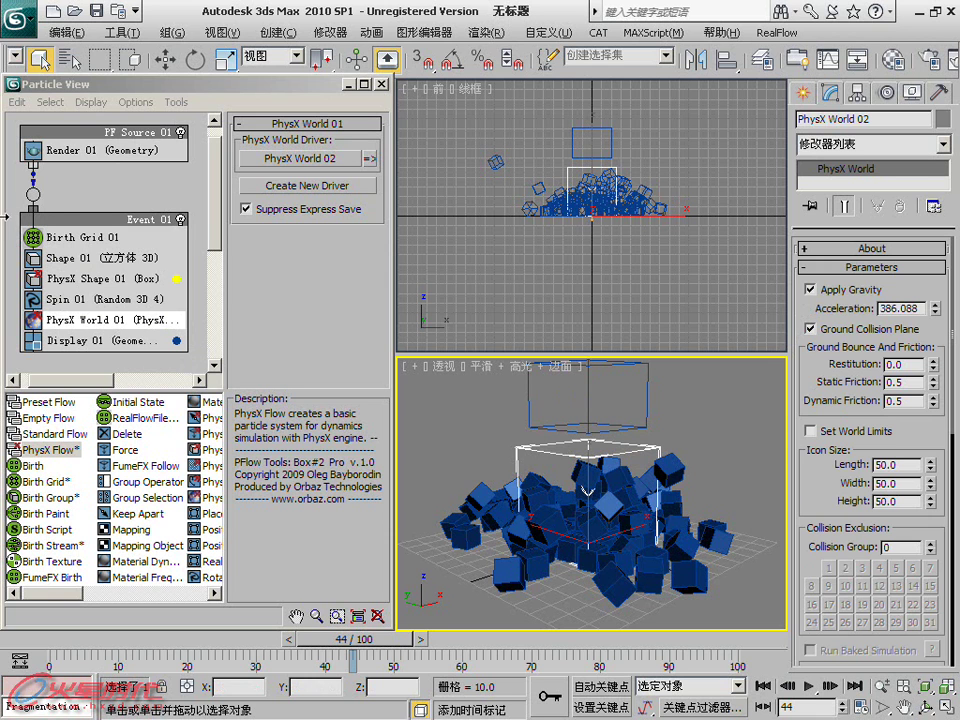
Compare the PhysX Shape 01 and PhysX World 01 operator settings in Event 01
{"action": "left_click", "coordinate": [96, 280]}
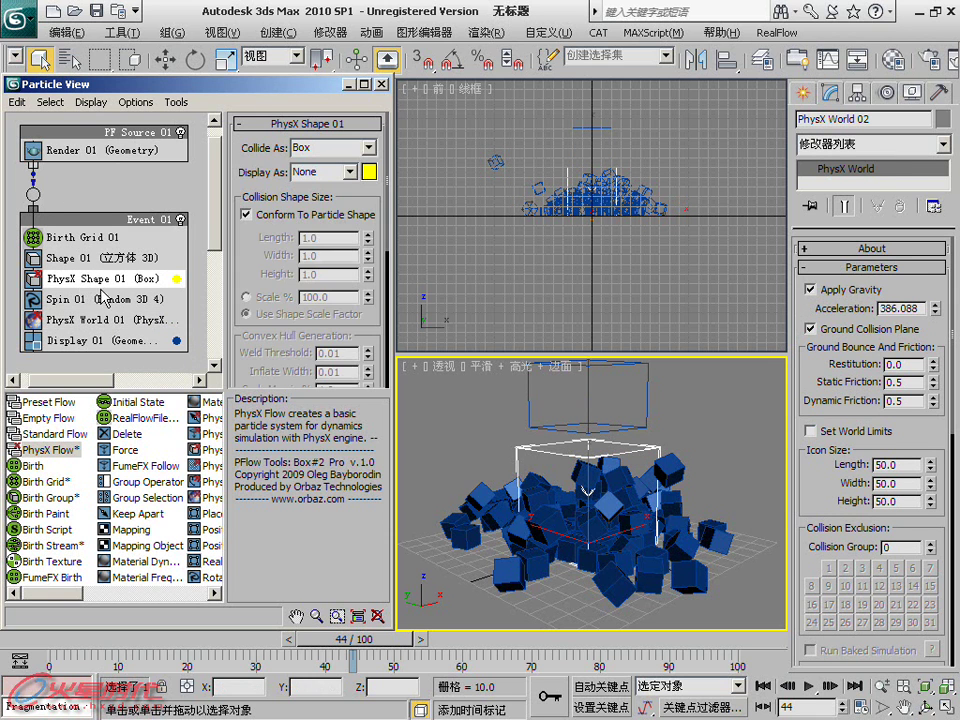
{"action": "left_click", "coordinate": [109, 322]}
{"action": "left_click", "coordinate": [110, 279]}
{"action": "left_click", "coordinate": [140, 319]}
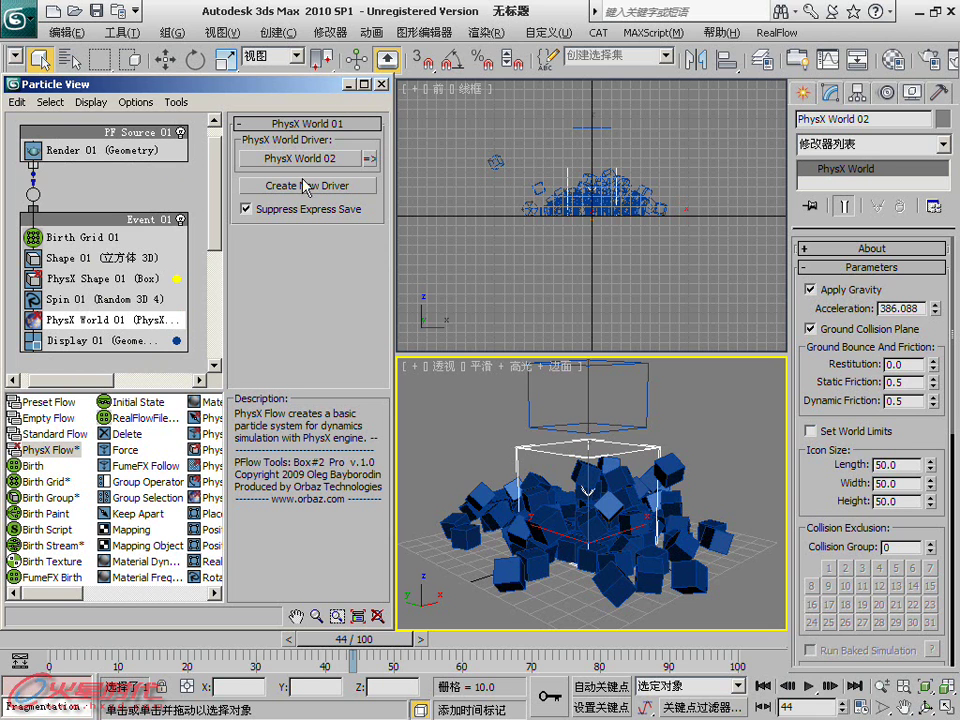
Go to frame 4, minimize Particle View, and maximize and pan the Perspective viewport
{"action": "left_click_drag", "start_coordinate": [355, 639], "coordinate": [96, 639]}
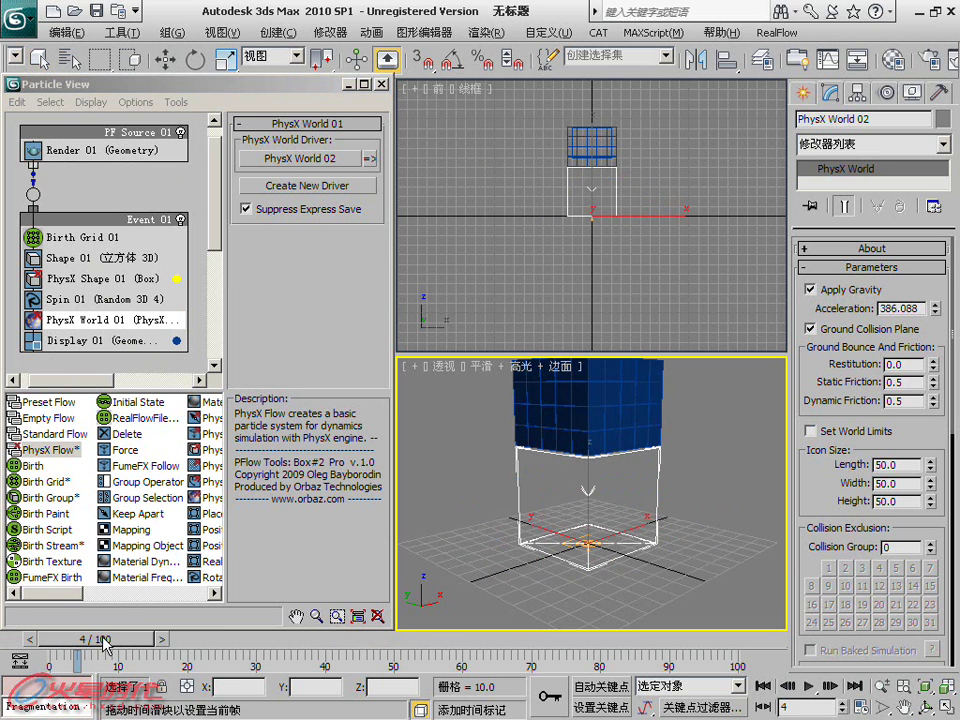
{"action": "left_click", "coordinate": [349, 86]}
{"action": "key", "text": "alt+w"}
{"action": "mouse_move", "coordinate": [375, 353]}
{"action": "middle_mouse_down"}
{"action": "mouse_move", "coordinate": [353, 465]}
{"action": "mouse_move", "coordinate": [358, 456]}
{"action": "middle_mouse_up"}
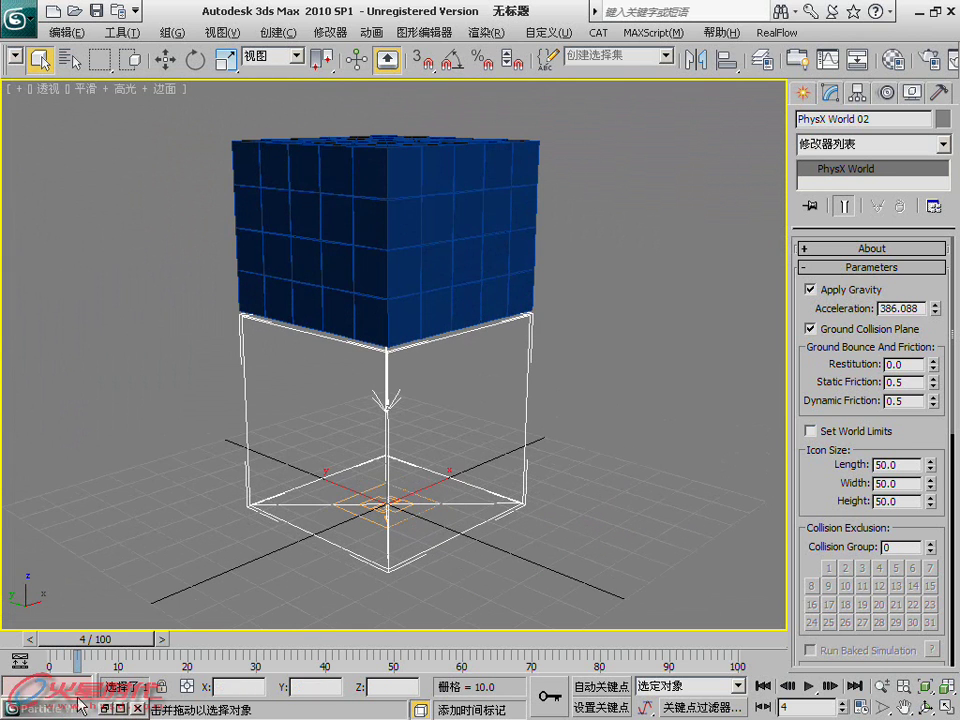
Select and deselect all Particle View nodes, minimize it, and scrub the time slider
{"action": "key", "text": "6"}
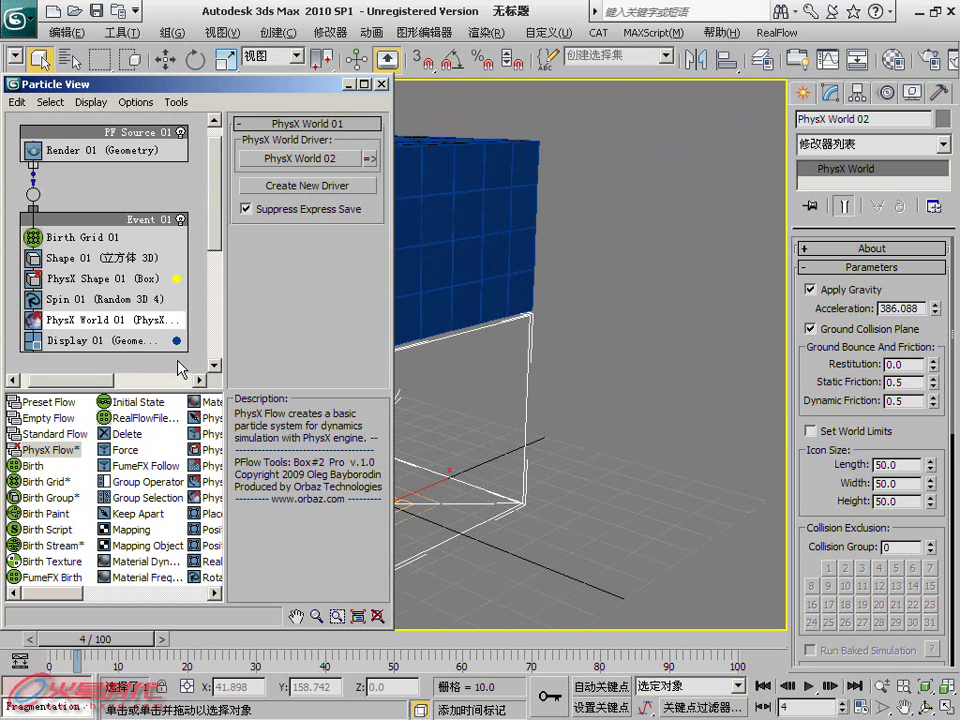
{"action": "left_click_drag", "start_coordinate": [177, 346], "coordinate": [56, 137]}
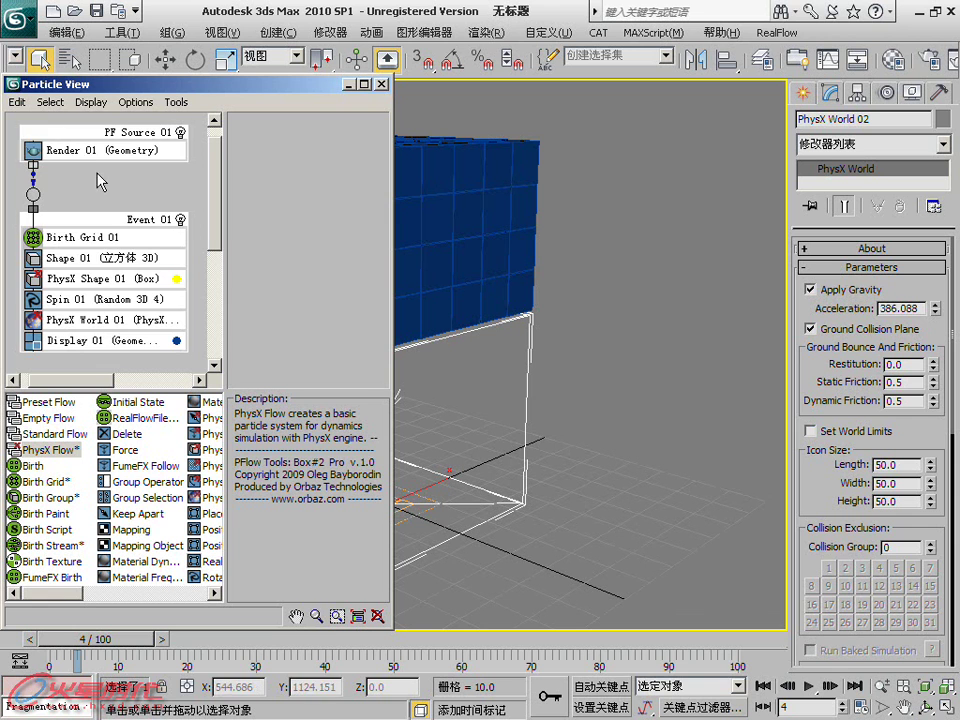
{"action": "left_click", "coordinate": [75, 140]}
{"action": "left_click", "coordinate": [349, 85]}
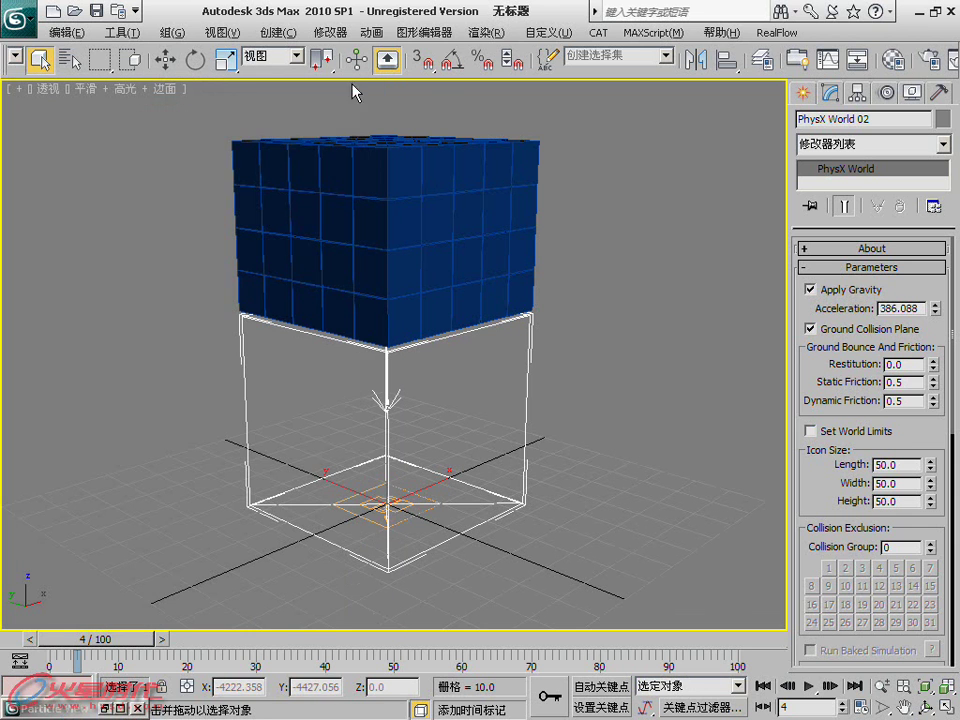
{"action": "mouse_move", "coordinate": [95, 639]}
{"action": "left_mouse_down"}
{"action": "mouse_move", "coordinate": [72, 639]}
{"action": "mouse_move", "coordinate": [252, 622]}
{"action": "mouse_move", "coordinate": [439, 561]}
{"action": "left_mouse_up"}
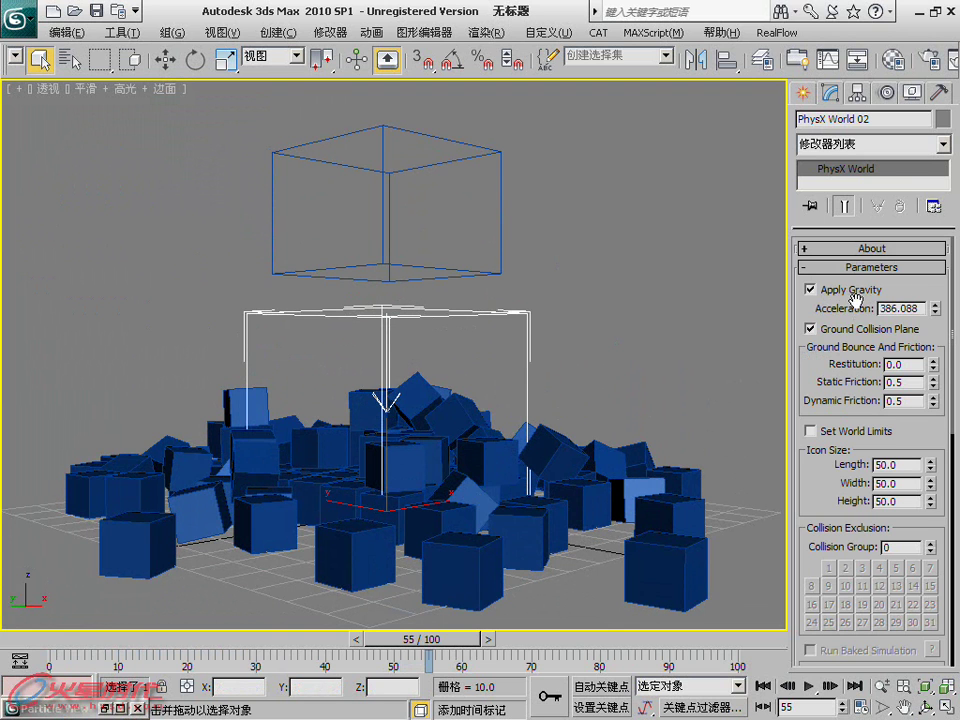
Replay the simulation from the first frame and scrub through the falling cubes
{"action": "left_click", "coordinate": [71, 637]}
{"action": "left_click", "coordinate": [810, 289]}
{"action": "mouse_move", "coordinate": [110, 638]}
{"action": "left_mouse_down"}
{"action": "mouse_move", "coordinate": [666, 638]}
{"action": "mouse_move", "coordinate": [28, 640]}
{"action": "mouse_move", "coordinate": [456, 640]}
{"action": "left_mouse_up"}
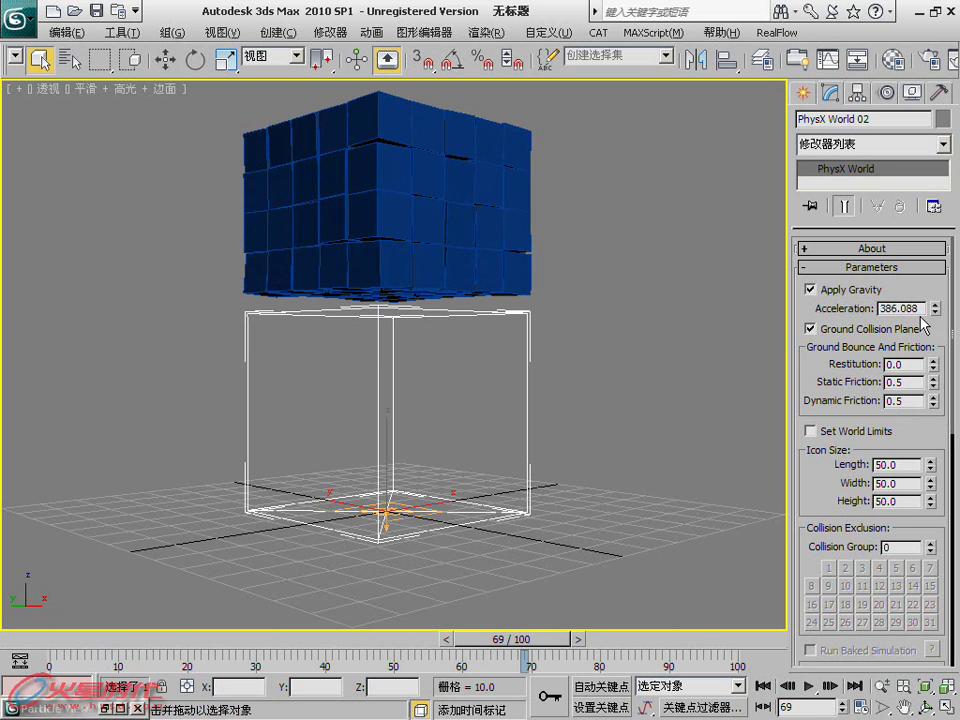
Enter a gravity Acceleration of 60 and replay the fall from the start
{"action": "left_click_drag", "start_coordinate": [925, 308], "coordinate": [856, 314]}
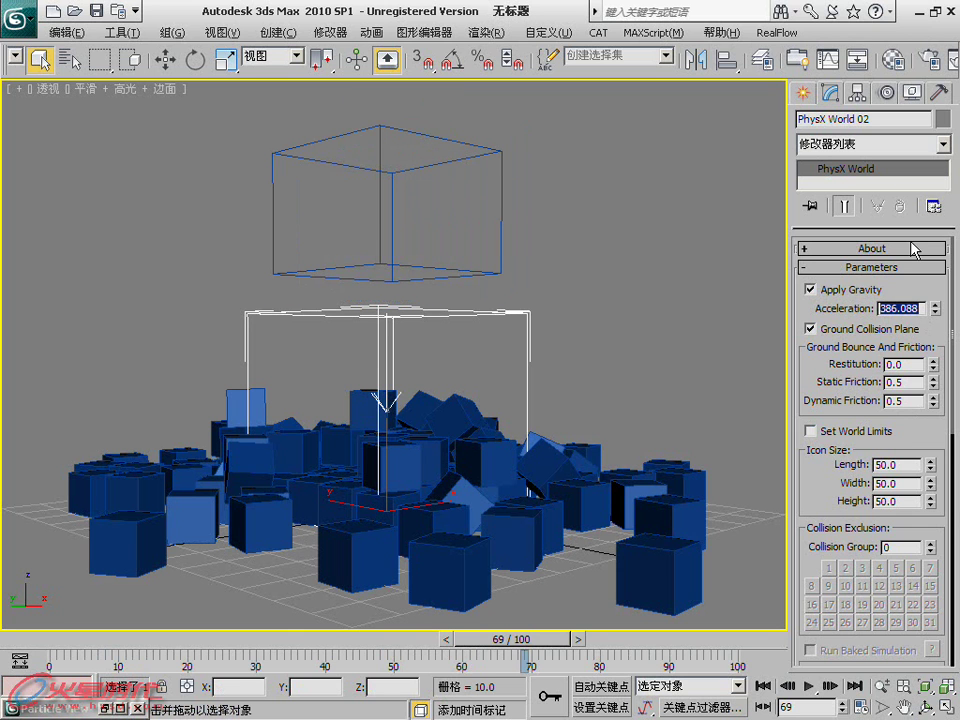
{"action": "type", "text": "60"}
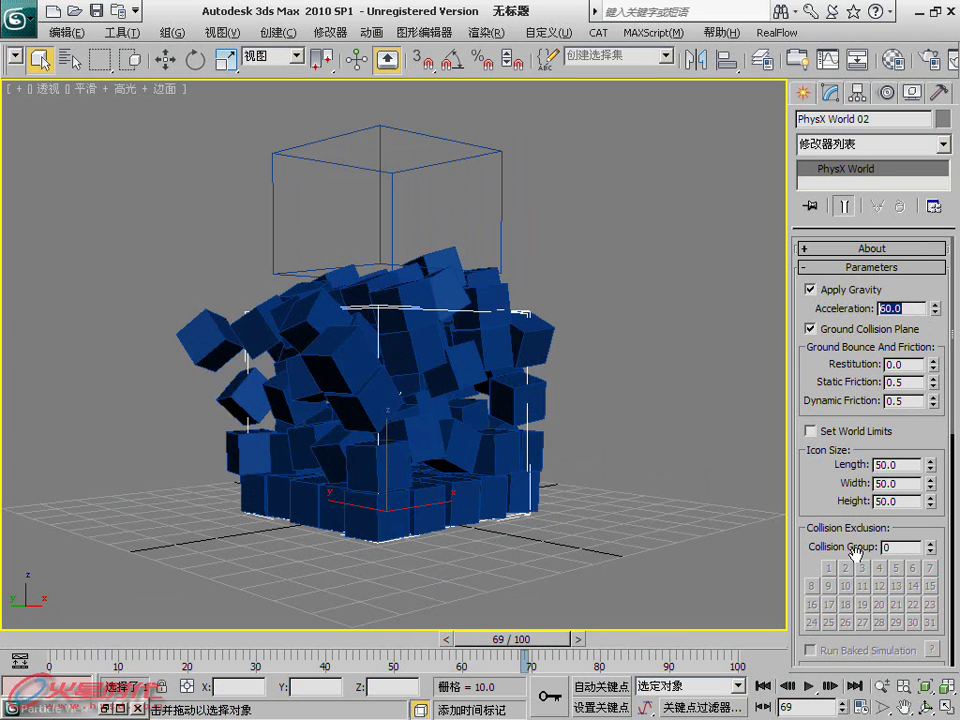
{"action": "left_click", "coordinate": [763, 686]}
{"action": "left_click", "coordinate": [809, 686]}
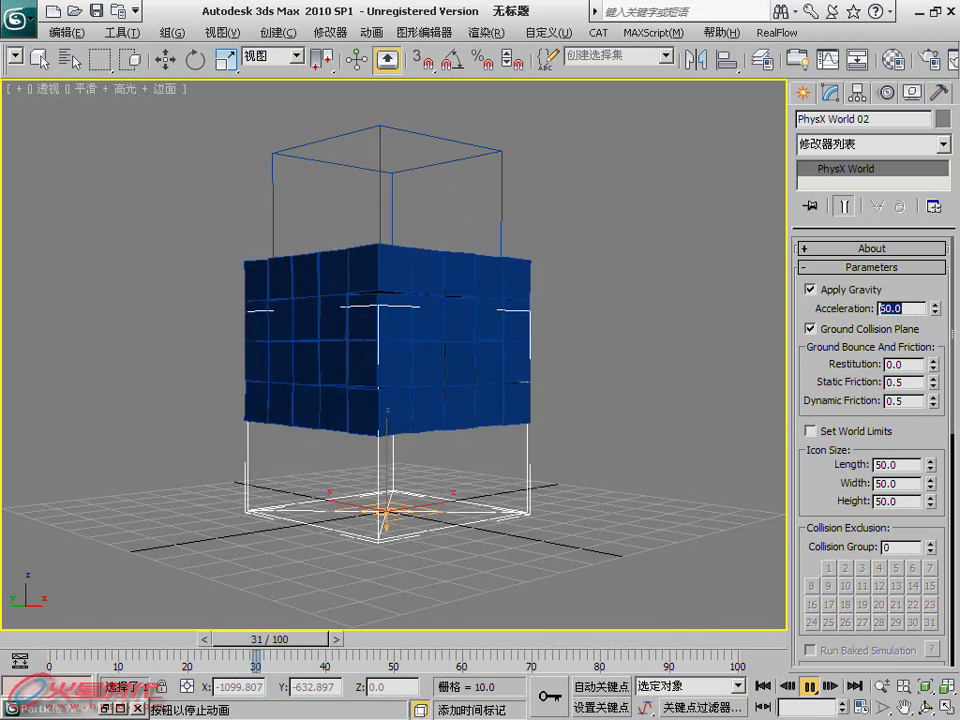
Try gravity Acceleration values of 120 and then 130
{"action": "type", "text": "12"}
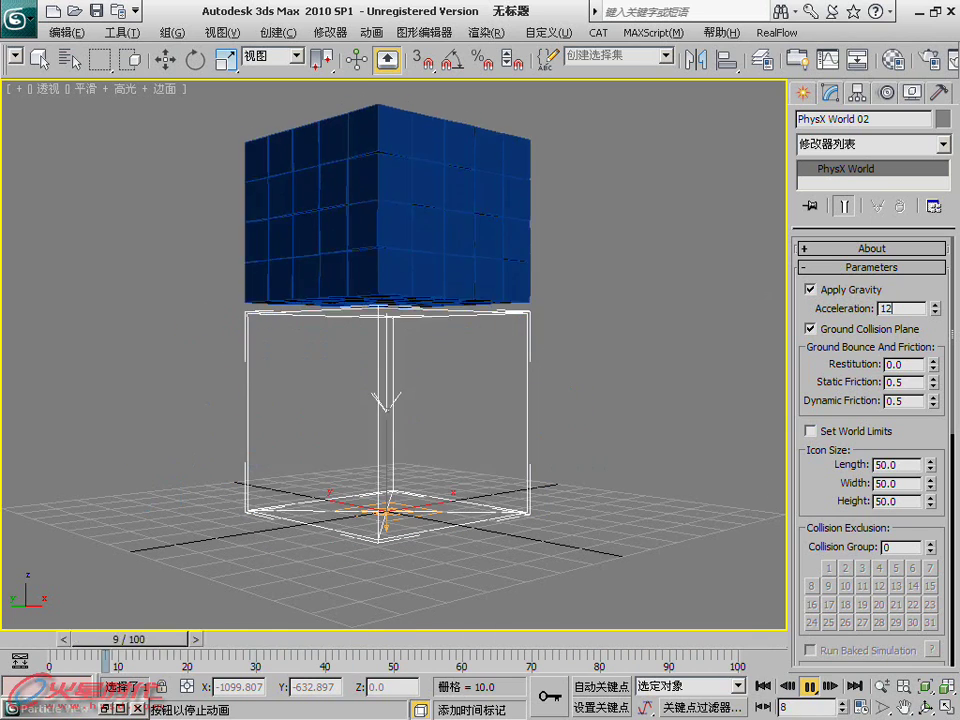
{"action": "type", "text": "0"}
{"action": "key", "text": "Return"}
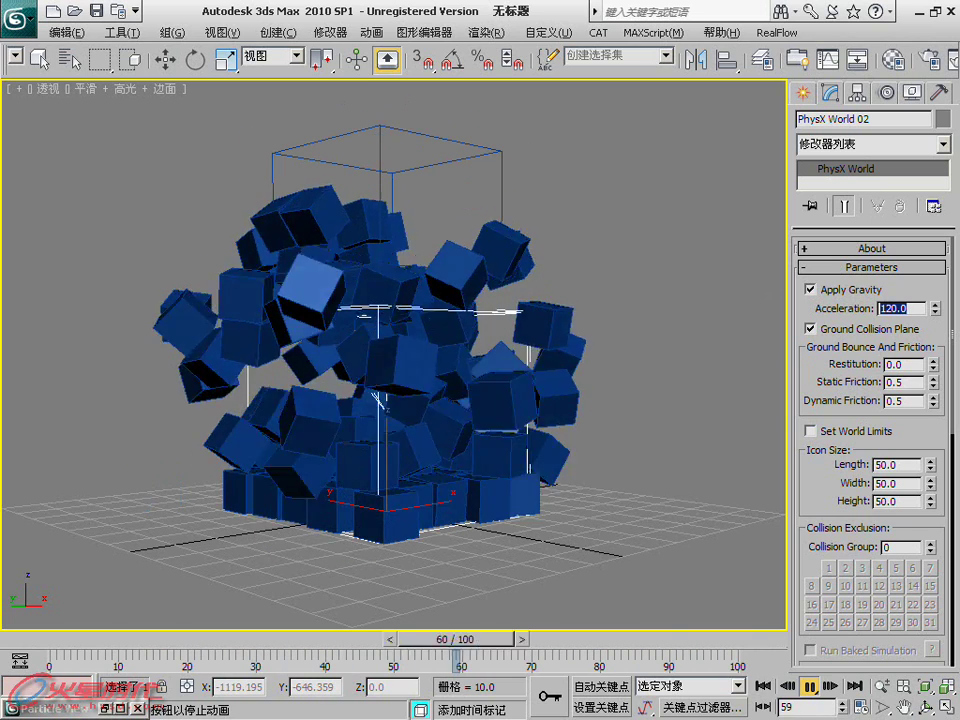
{"action": "type", "text": "130"}
{"action": "key", "text": "Return"}
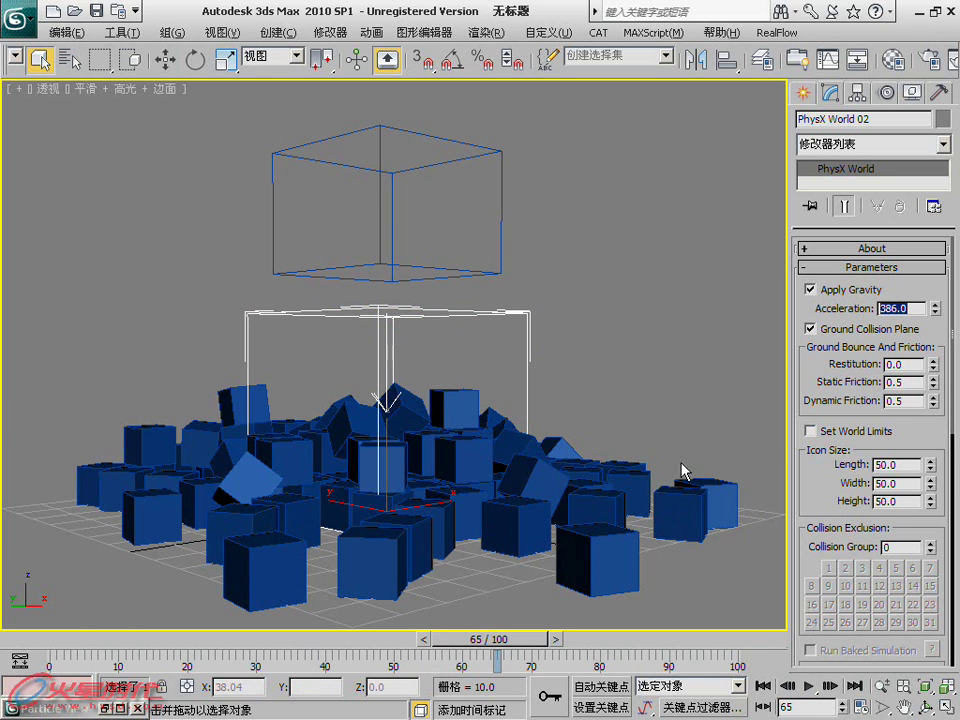
{"action": "left_click_drag", "start_coordinate": [78, 645], "coordinate": [289, 636]}
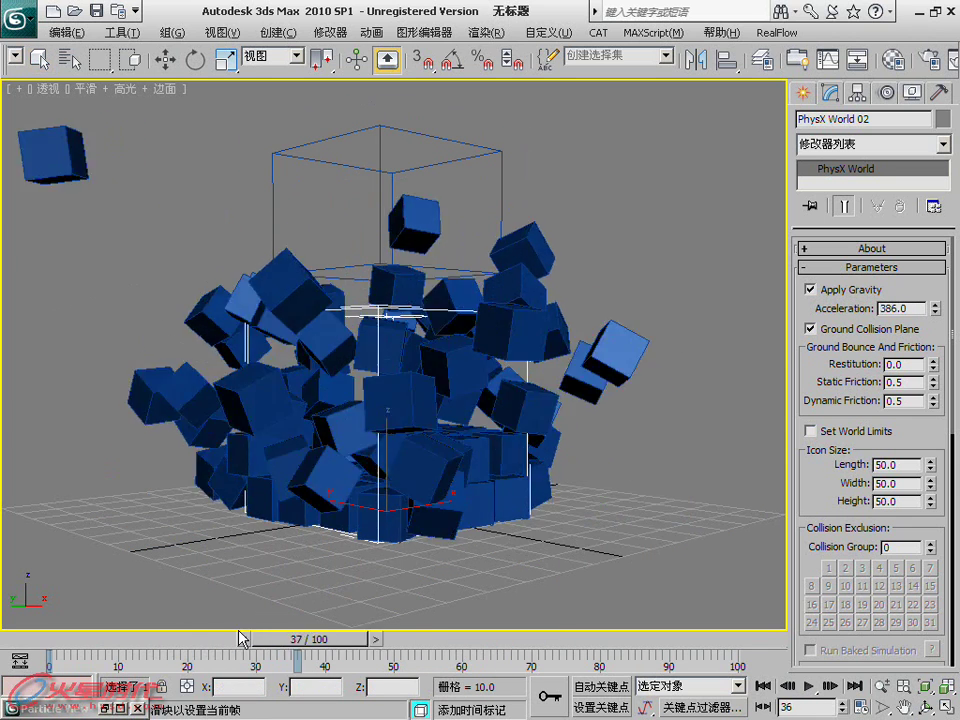
{"action": "mouse_move", "coordinate": [378, 508]}
{"action": "middle_mouse_down", "text": "alt"}
{"action": "mouse_move", "coordinate": [321, 497]}
{"action": "mouse_move", "coordinate": [262, 530]}
{"action": "middle_mouse_up", "text": "alt"}
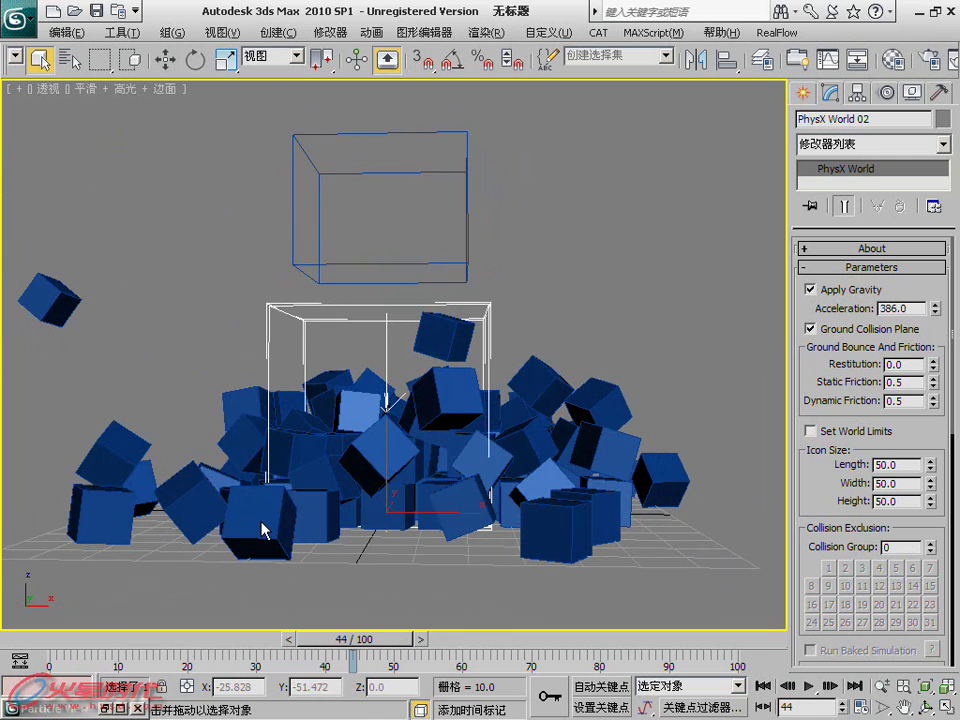
{"action": "left_click", "coordinate": [70, 636]}
{"action": "mouse_move", "coordinate": [470, 525]}
{"action": "middle_mouse_down", "text": "alt"}
{"action": "mouse_move", "coordinate": [506, 521]}
{"action": "mouse_move", "coordinate": [368, 560]}
{"action": "middle_mouse_up", "text": "alt"}
{"action": "mouse_move", "coordinate": [241, 612]}
{"action": "middle_mouse_down", "text": "alt"}
{"action": "mouse_move", "coordinate": [372, 628]}
{"action": "mouse_move", "coordinate": [463, 517]}
{"action": "middle_mouse_up", "text": "alt"}
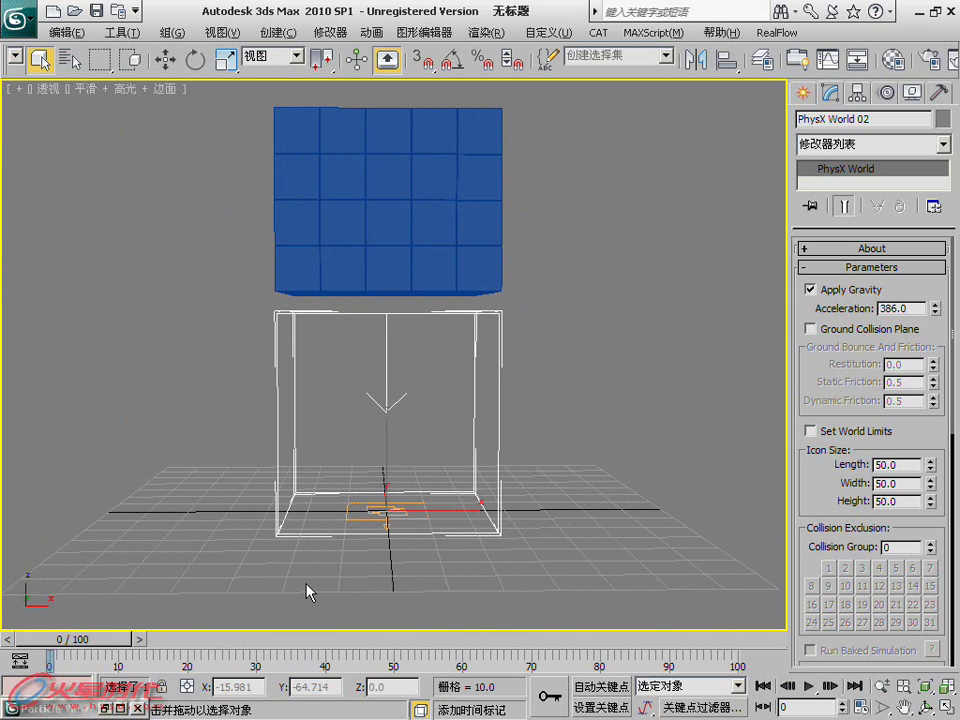
{"action": "mouse_move", "coordinate": [78, 643]}
{"action": "left_mouse_down"}
{"action": "mouse_move", "coordinate": [210, 640]}
{"action": "mouse_move", "coordinate": [5, 648]}
{"action": "left_mouse_up"}
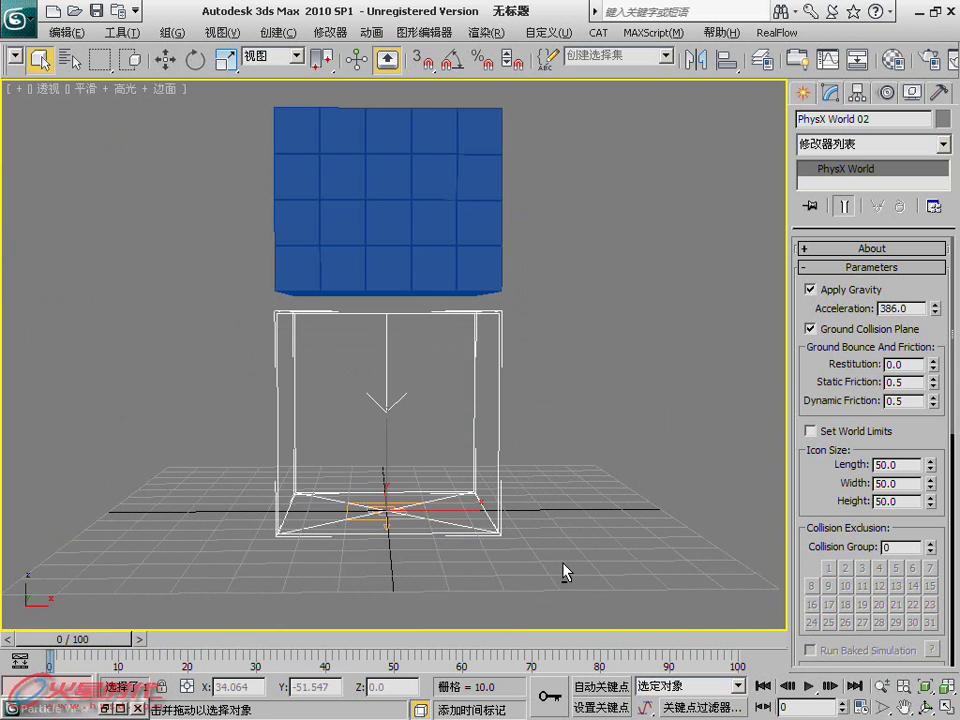
{"action": "middle_click_drag", "start_coordinate": [563, 572], "coordinate": [318, 632], "text": "alt"}
{"action": "mouse_move", "coordinate": [117, 638]}
{"action": "left_mouse_down"}
{"action": "mouse_move", "coordinate": [292, 640]}
{"action": "mouse_move", "coordinate": [45, 638]}
{"action": "left_mouse_up"}
{"action": "middle_click_drag", "start_coordinate": [305, 522], "coordinate": [274, 524], "text": "alt"}
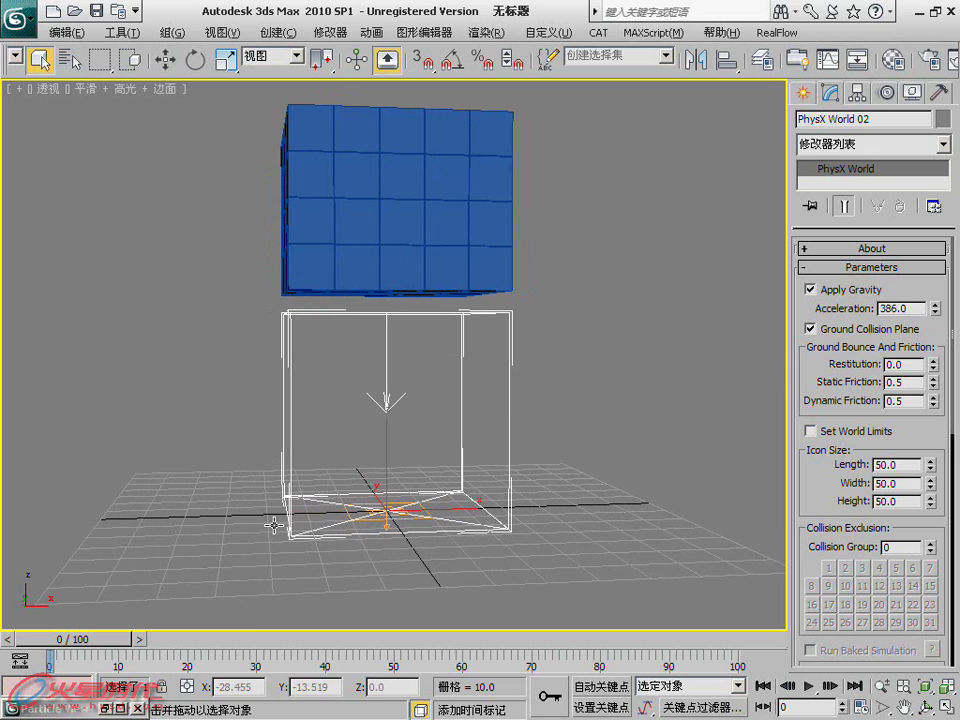
{"action": "right_click", "coordinate": [397, 406]}
{"action": "left_click", "coordinate": [402, 423]}
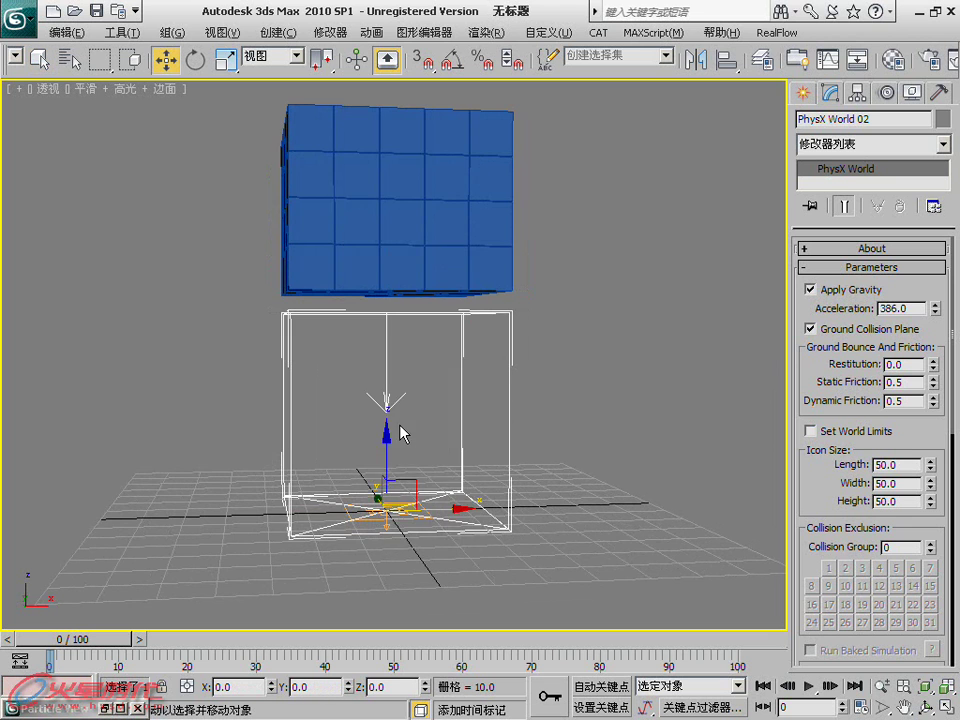
{"action": "middle_click_drag", "start_coordinate": [401, 433], "coordinate": [386, 363], "text": "alt"}
{"action": "left_click_drag", "start_coordinate": [386, 362], "coordinate": [396, 439]}
{"action": "mouse_move", "coordinate": [396, 439]}
{"action": "middle_mouse_down", "text": "alt"}
{"action": "mouse_move", "coordinate": [392, 418]}
{"action": "mouse_move", "coordinate": [384, 447]}
{"action": "middle_mouse_up", "text": "alt"}
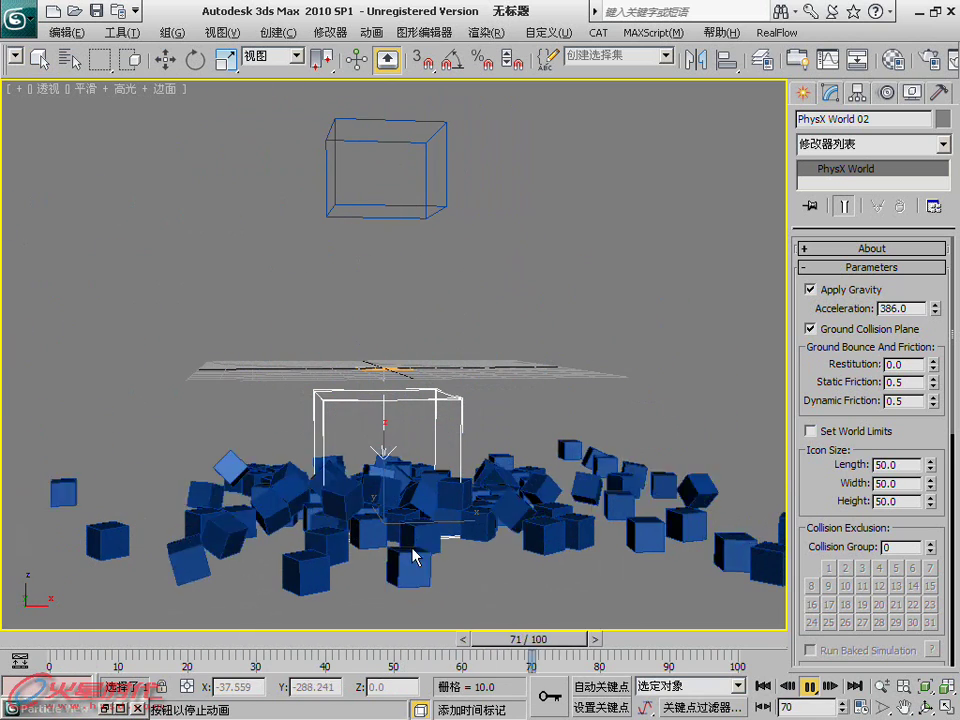
{"action": "left_click_drag", "start_coordinate": [40, 638], "coordinate": [241, 640]}
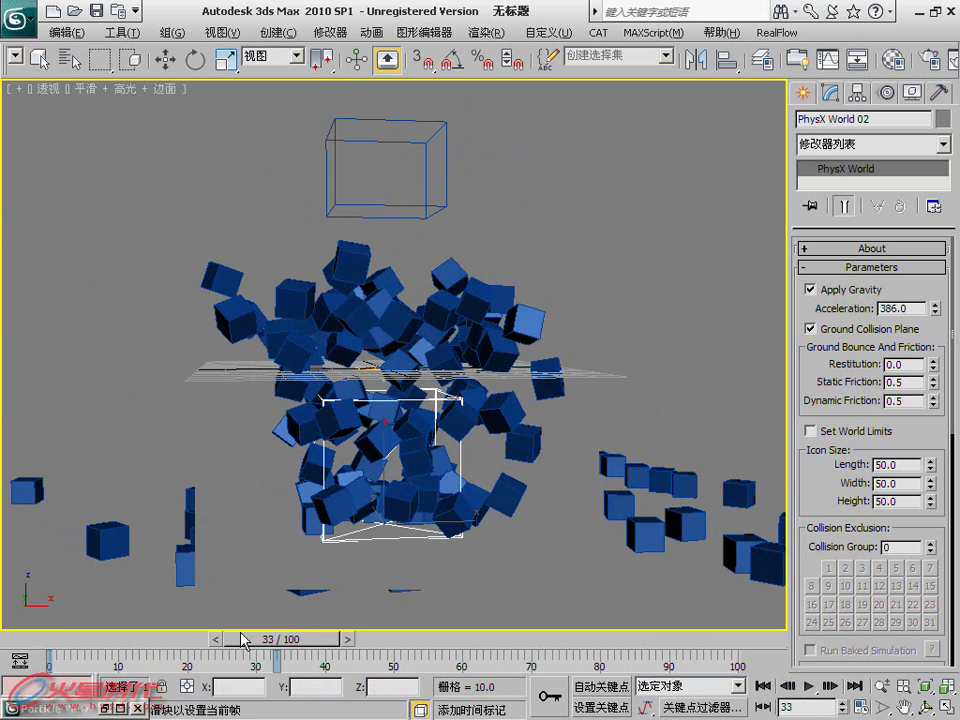
{"action": "key", "text": "w"}
{"action": "left_click_drag", "start_coordinate": [325, 645], "coordinate": [436, 643]}
{"action": "left_click_drag", "start_coordinate": [17, 637], "coordinate": [20, 612]}
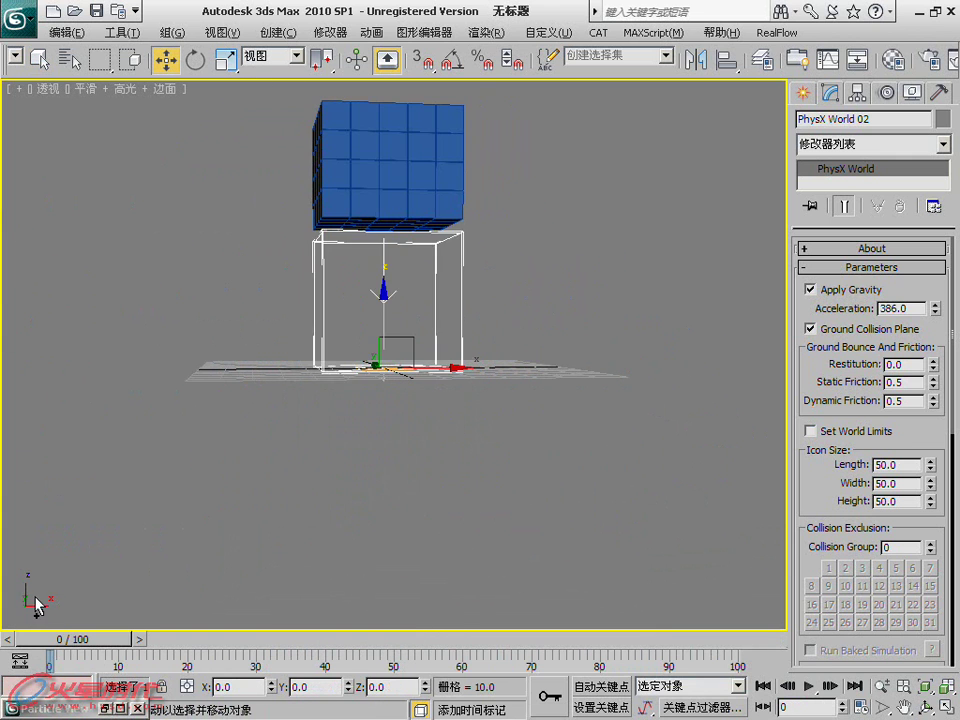
{"action": "middle_click_drag", "start_coordinate": [172, 440], "coordinate": [369, 403], "text": "alt"}
{"action": "right_click", "coordinate": [349, 404]}
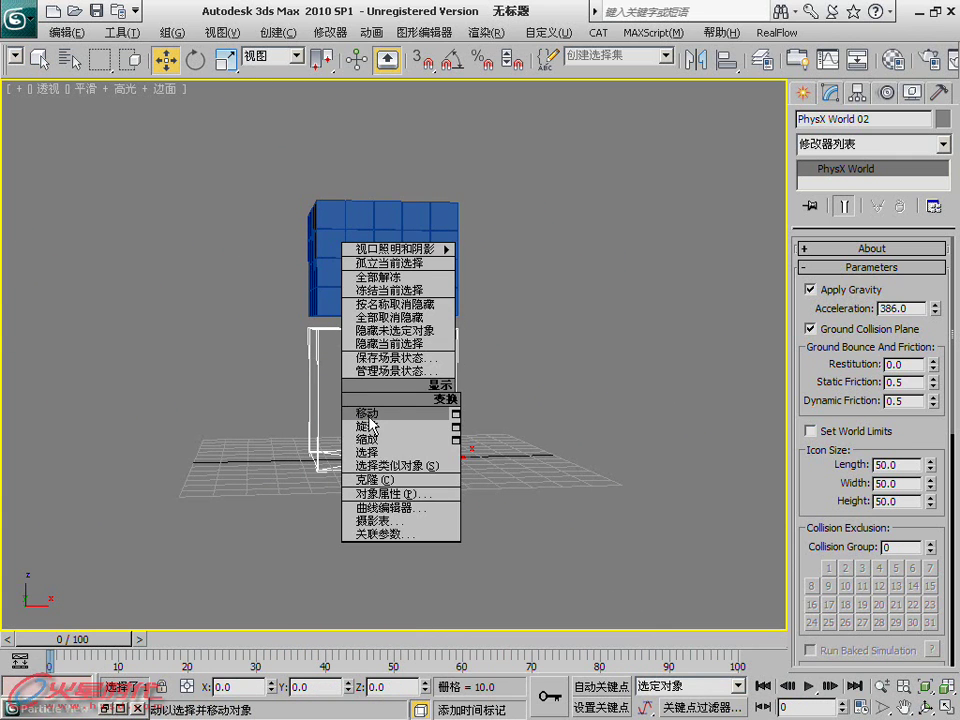
{"action": "left_click", "coordinate": [370, 413]}
{"action": "right_click", "coordinate": [375, 368]}
{"action": "left_click", "coordinate": [378, 383]}
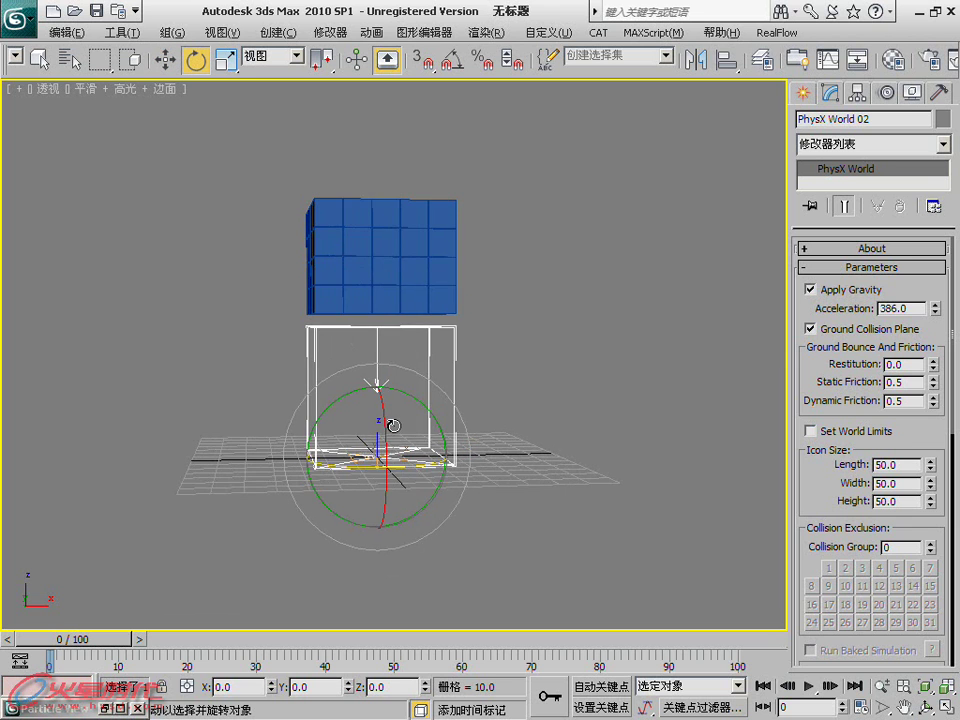
{"action": "scroll", "coordinate": [392, 427], "scroll_direction": "up", "scroll_amount": 2}
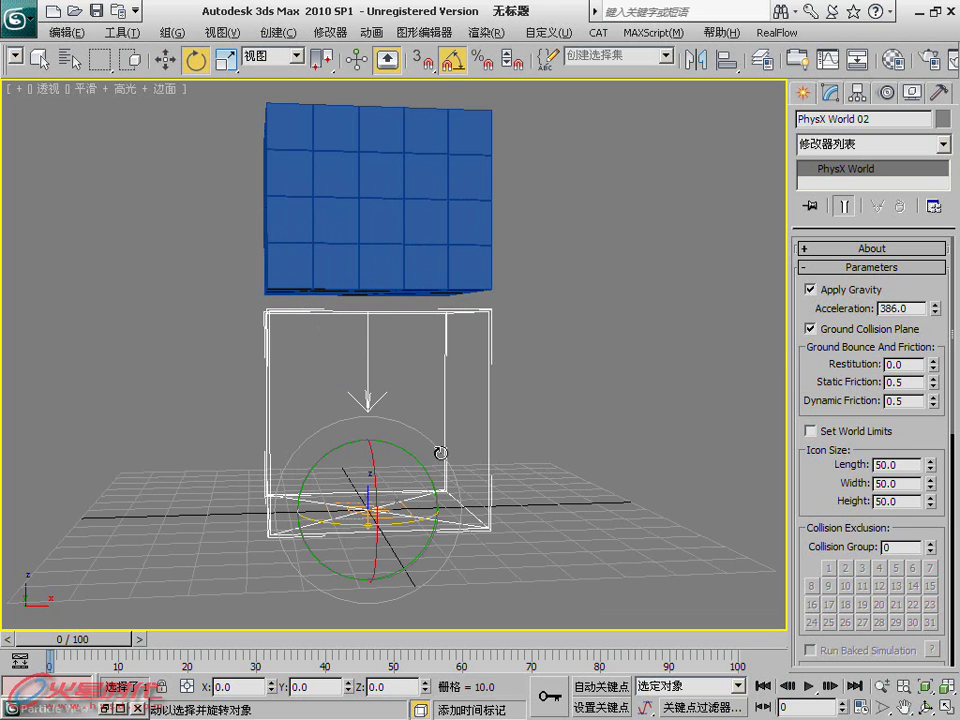
{"action": "left_click_drag", "start_coordinate": [430, 484], "coordinate": [420, 572]}
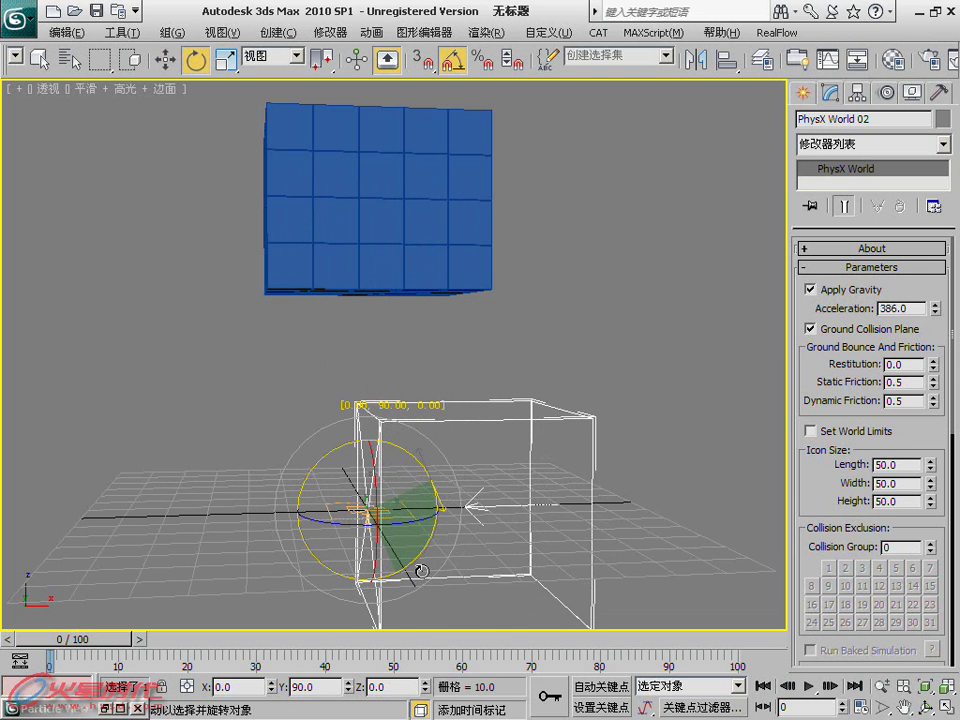
{"action": "right_click", "coordinate": [424, 545]}
{"action": "left_click", "coordinate": [440, 551]}
{"action": "scroll", "coordinate": [445, 548], "scroll_direction": "down", "scroll_amount": 2}
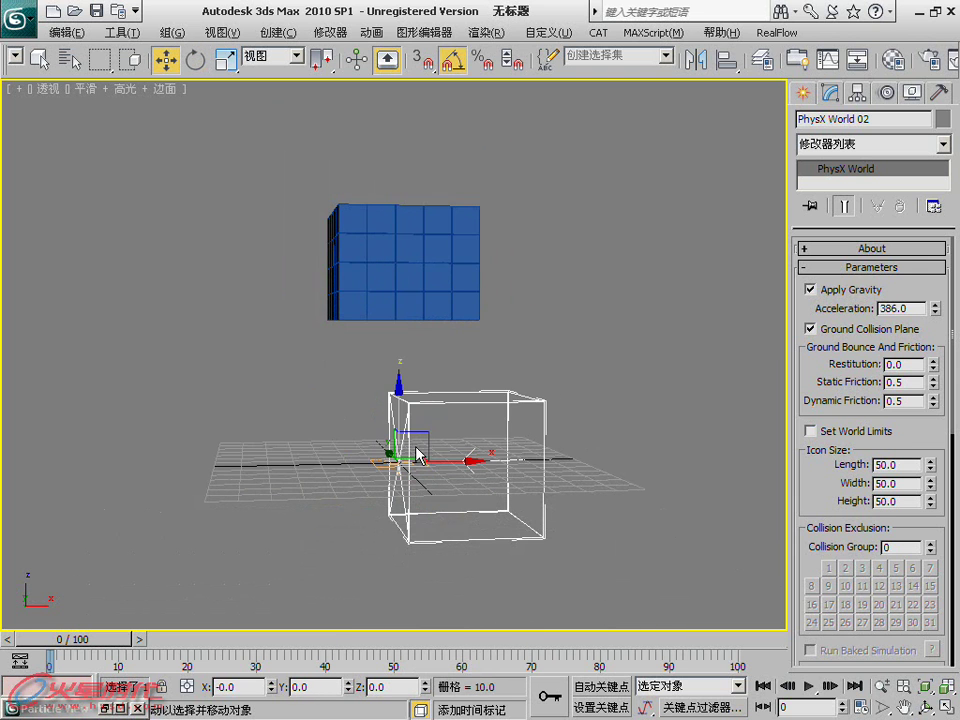
{"action": "mouse_move", "coordinate": [369, 387]}
{"action": "left_mouse_down"}
{"action": "mouse_move", "coordinate": [32, 154]}
{"action": "mouse_move", "coordinate": [19, 190]}
{"action": "left_mouse_up"}
{"action": "mouse_move", "coordinate": [226, 282]}
{"action": "middle_mouse_down"}
{"action": "mouse_move", "coordinate": [311, 332]}
{"action": "mouse_move", "coordinate": [288, 337]}
{"action": "middle_mouse_up"}
{"action": "scroll", "coordinate": [290, 336], "scroll_direction": "up", "scroll_amount": 2}
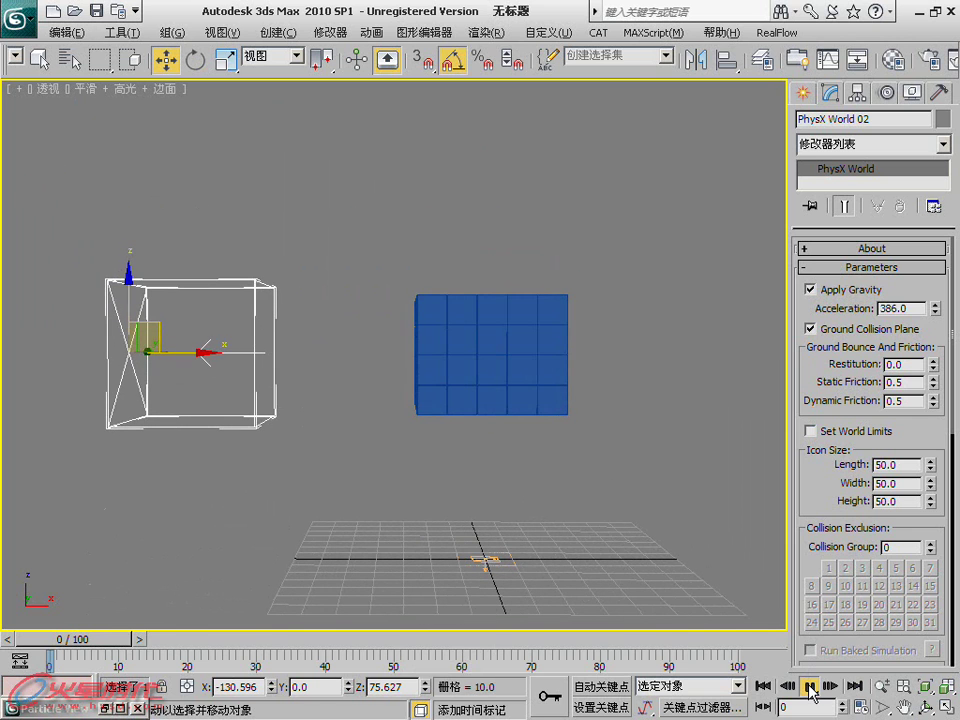
{"action": "left_click", "coordinate": [812, 687]}
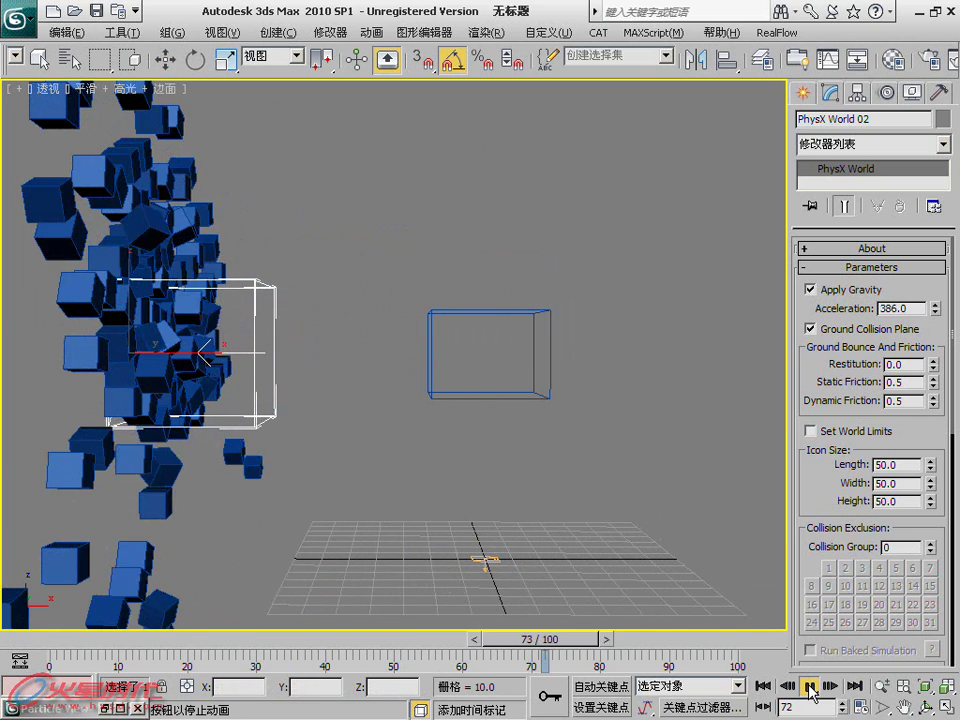
{"action": "right_click", "coordinate": [330, 380]}
{"action": "left_click", "coordinate": [245, 425]}
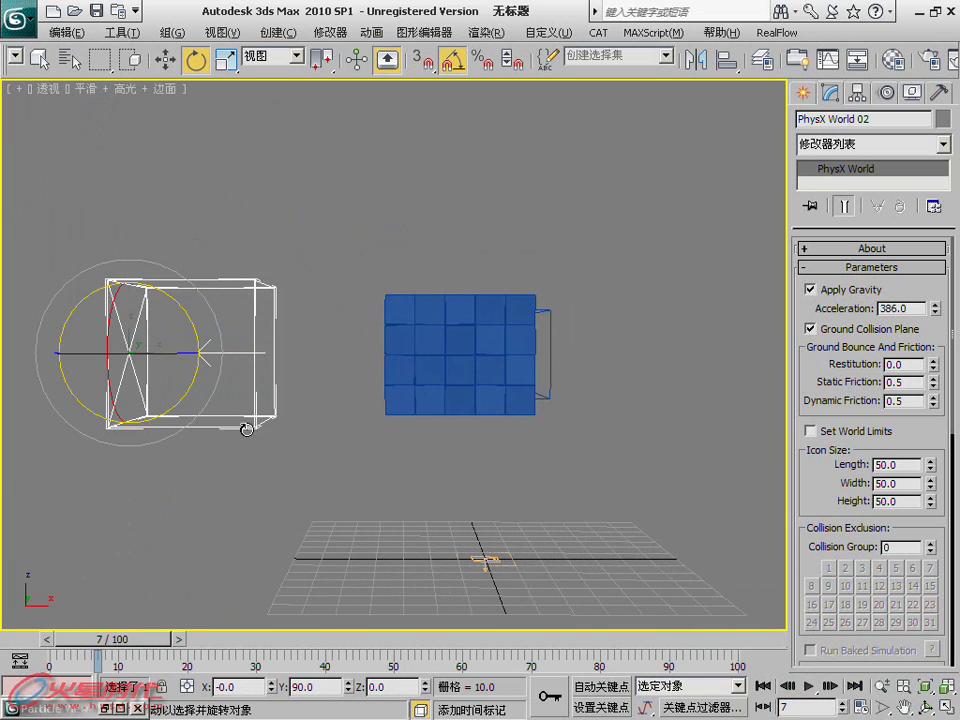
{"action": "left_click_drag", "start_coordinate": [195, 380], "coordinate": [203, 357]}
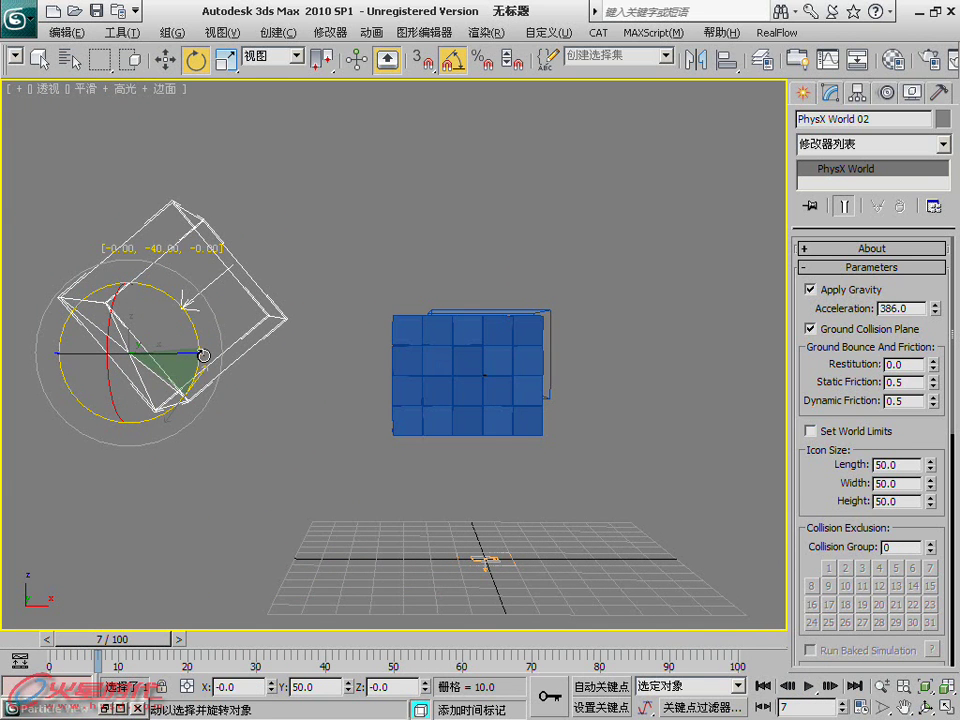
{"action": "left_click", "coordinate": [812, 690]}
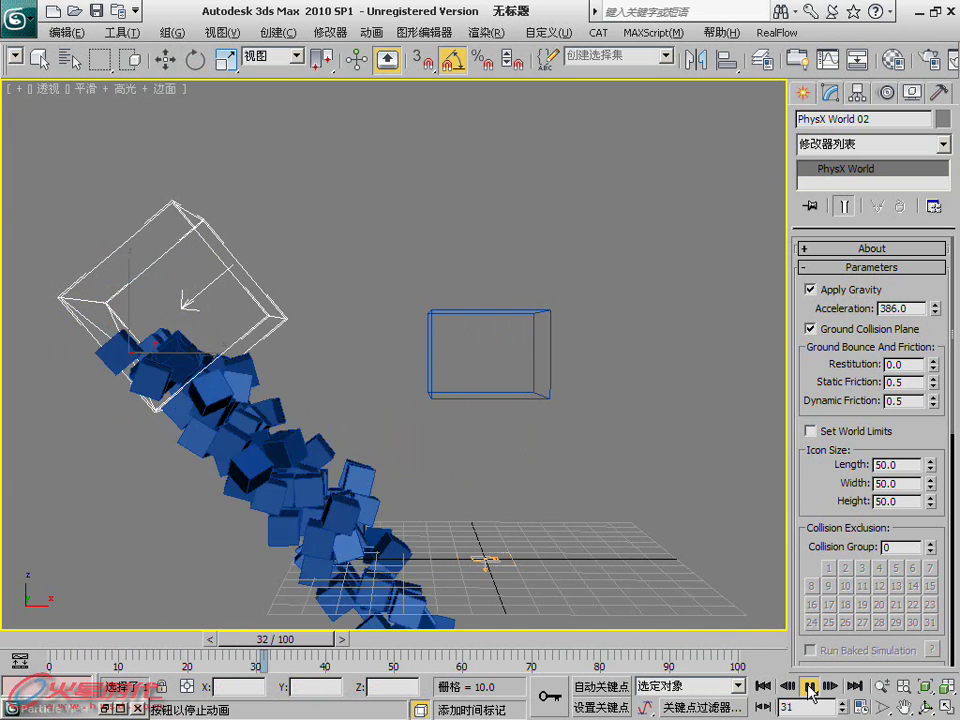
{"action": "mouse_move", "coordinate": [585, 628]}
{"action": "middle_mouse_down", "text": "alt"}
{"action": "mouse_move", "coordinate": [540, 542]}
{"action": "mouse_move", "coordinate": [538, 501]}
{"action": "middle_mouse_up", "text": "alt"}
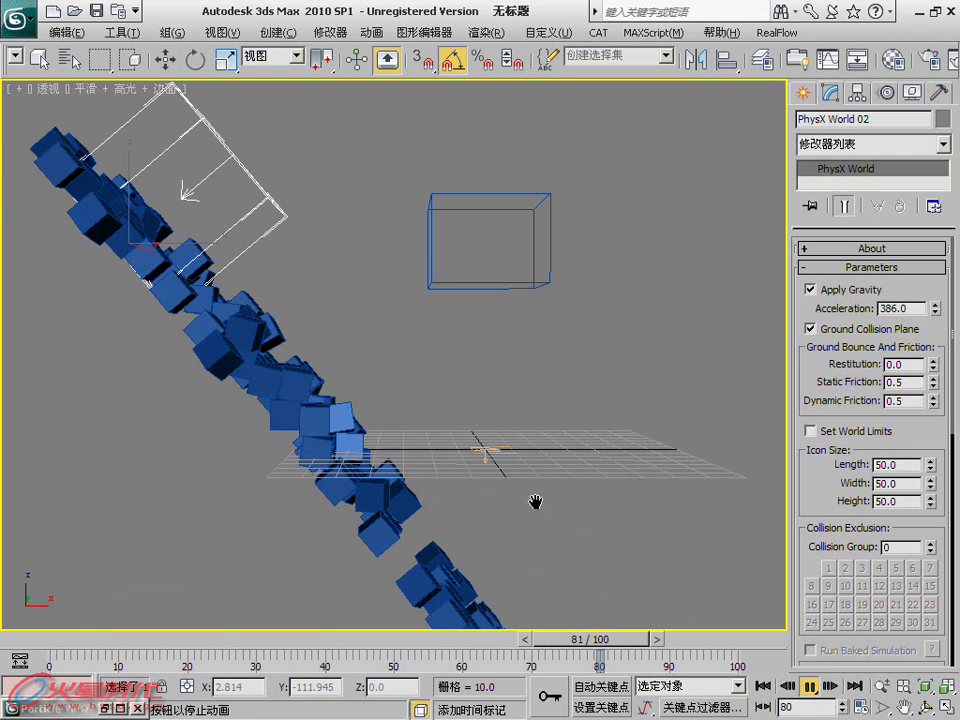
{"action": "scroll", "coordinate": [538, 501], "scroll_direction": "down", "scroll_amount": 3}
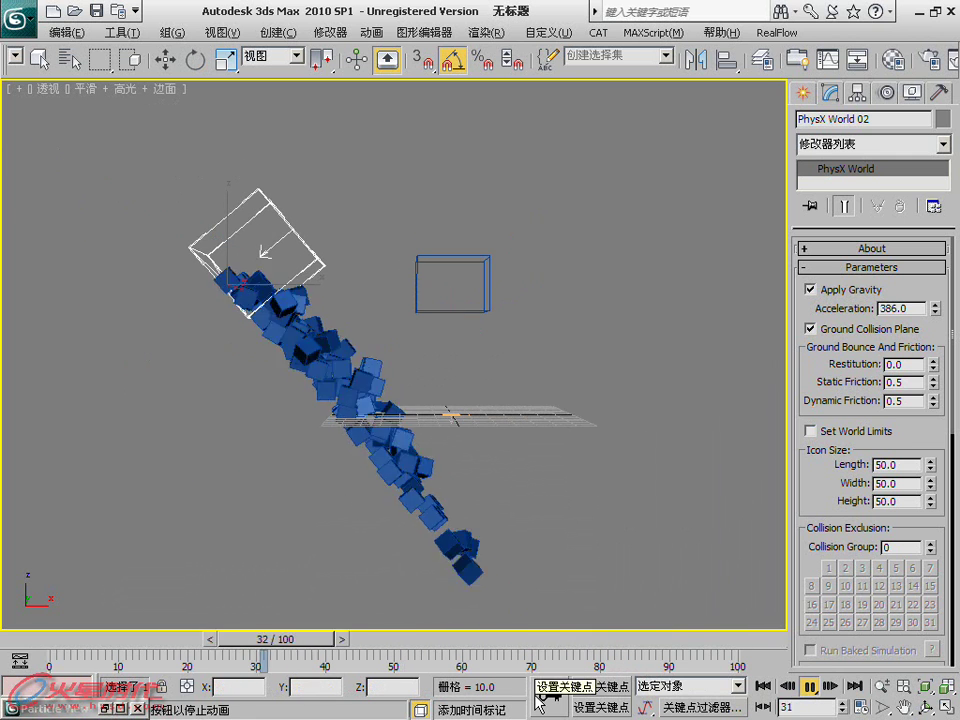
{"action": "key", "text": "e"}
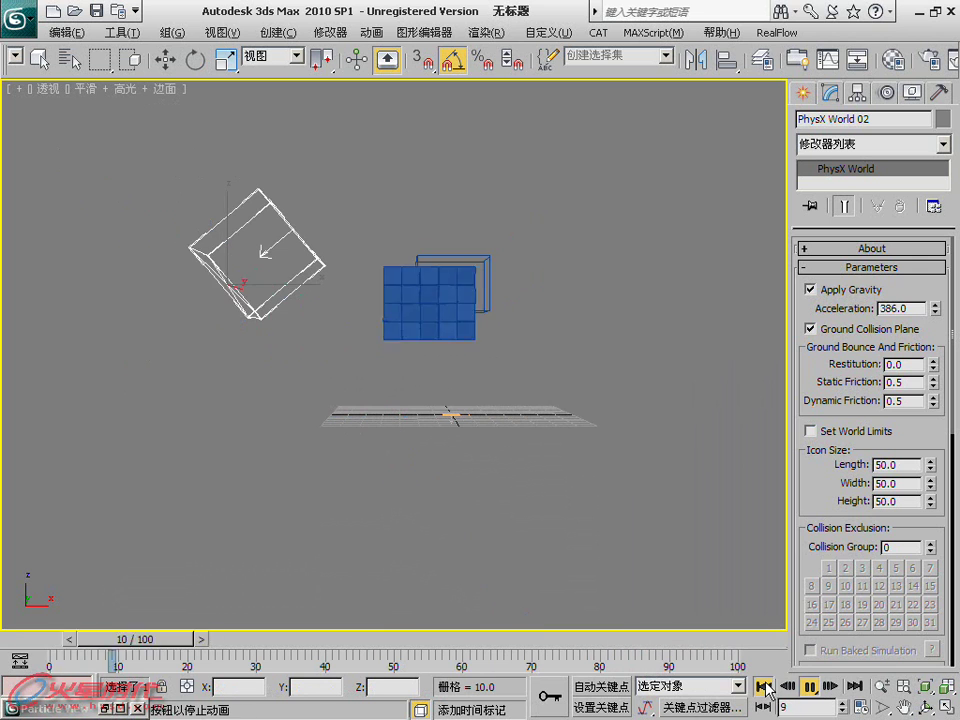
{"action": "left_click", "coordinate": [766, 686]}
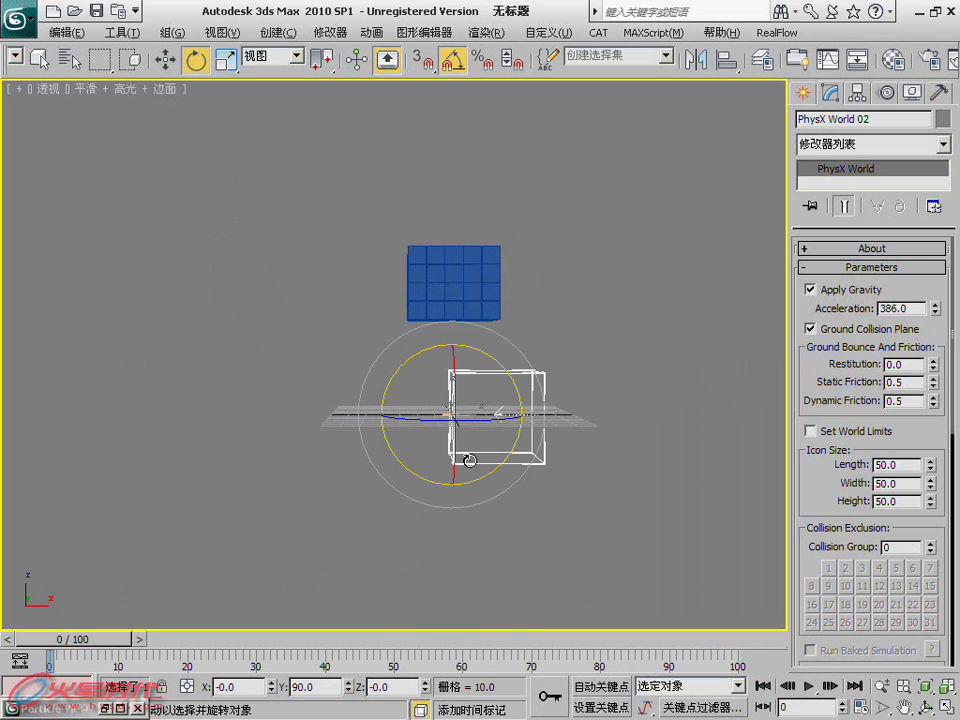
{"action": "scroll", "coordinate": [459, 506], "scroll_direction": "up", "scroll_amount": 2}
{"action": "mouse_move", "coordinate": [459, 525]}
{"action": "middle_mouse_down", "text": "alt"}
{"action": "mouse_move", "coordinate": [489, 446]}
{"action": "mouse_move", "coordinate": [478, 520]}
{"action": "middle_mouse_up", "text": "alt"}
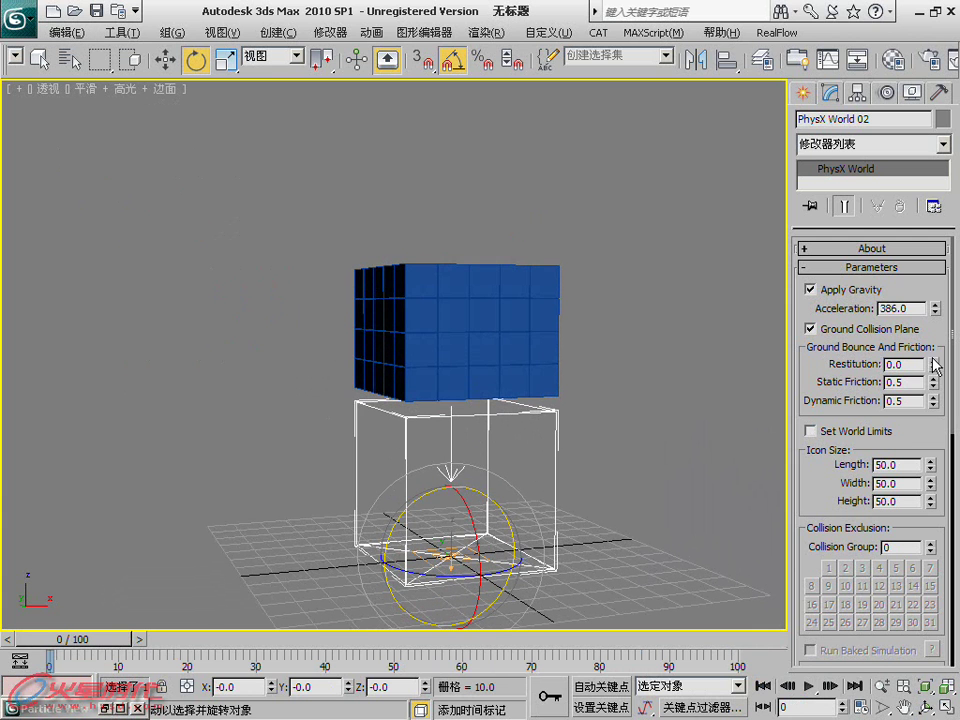
Test ground Restitution values 0.9, 0.5 and 1.0, finally setting it to 0.0
{"action": "middle_click_drag", "start_coordinate": [551, 385], "coordinate": [541, 347]}
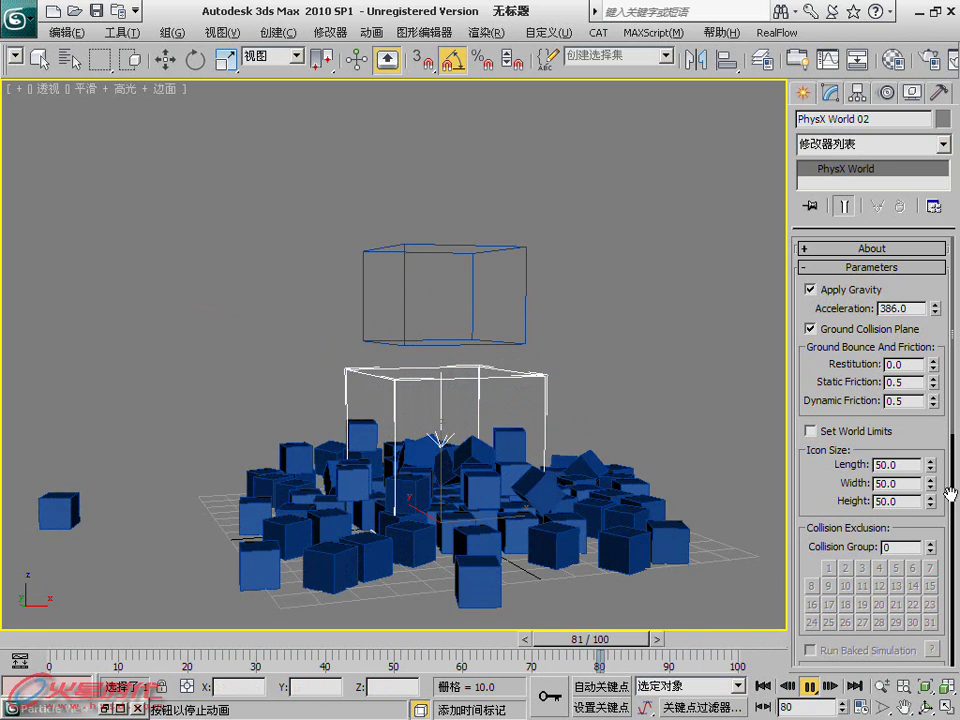
{"action": "double_click", "coordinate": [903, 364]}
{"action": "type", "text": ".9"}
{"action": "key", "text": "Return"}
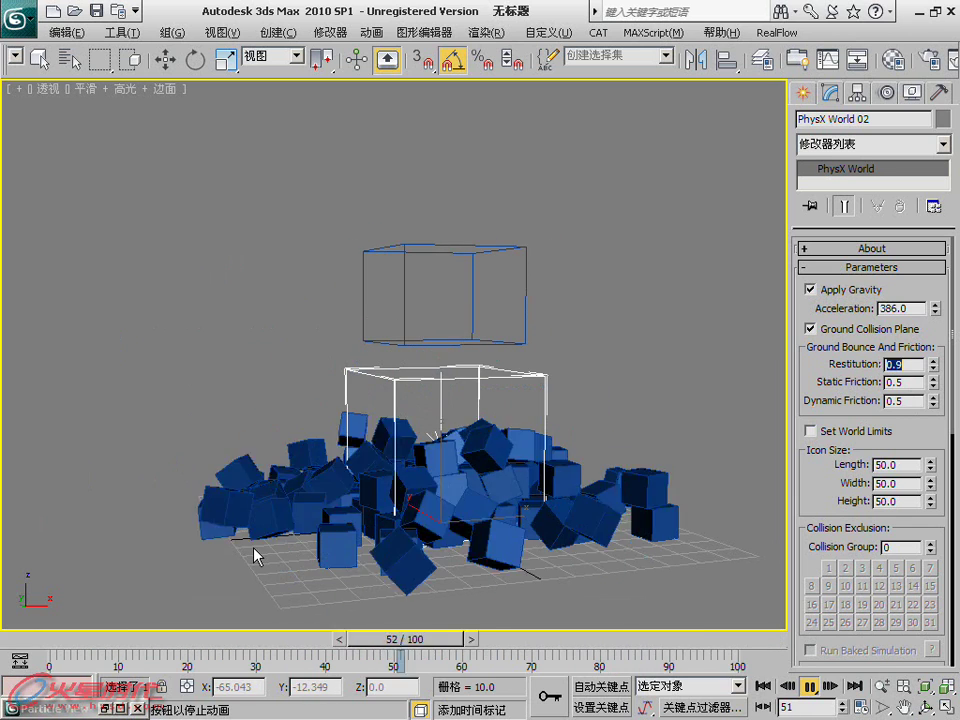
{"action": "type", "text": "0.5"}
{"action": "key", "text": "Return"}
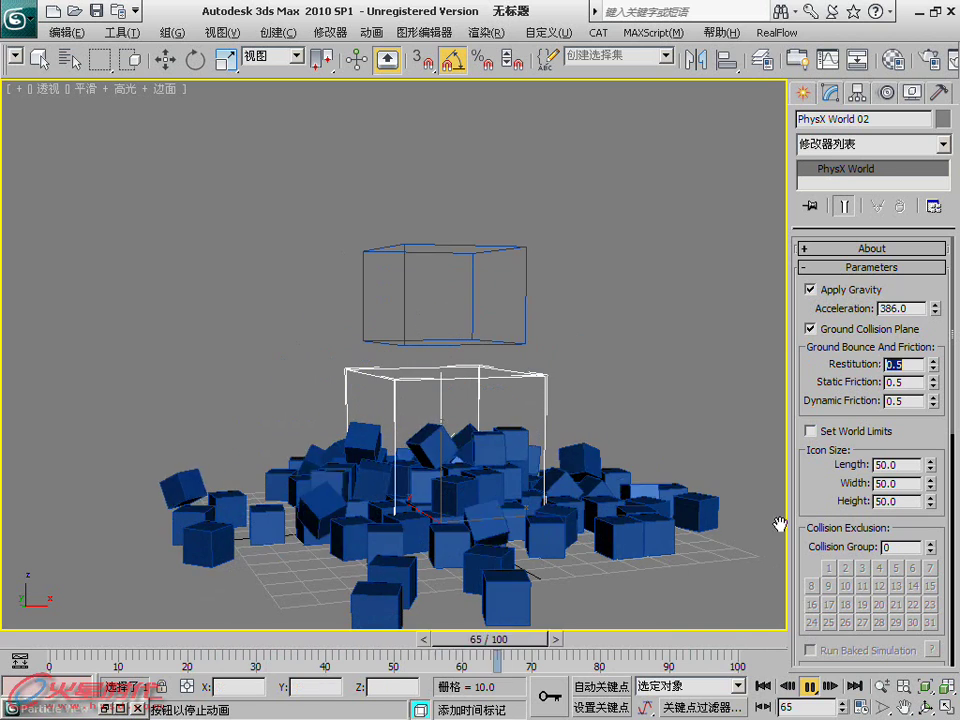
{"action": "type", "text": "1"}
{"action": "key", "text": "Return"}
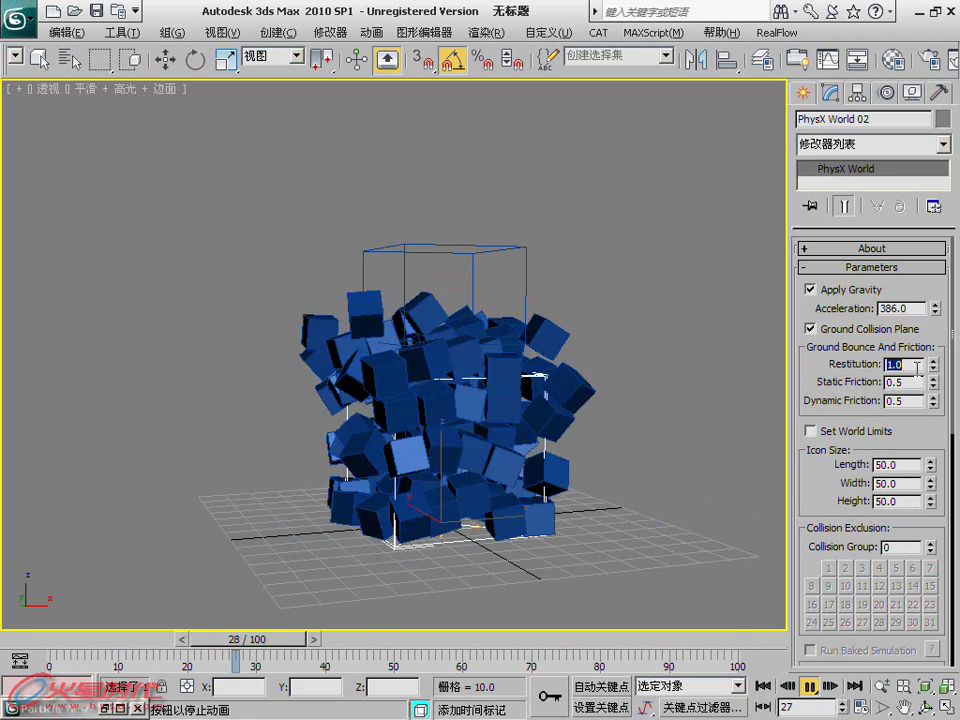
{"action": "type", "text": "0"}
{"action": "key", "text": "Return"}
Set the ground's Static Friction to 0
{"action": "key", "text": "Tab"}
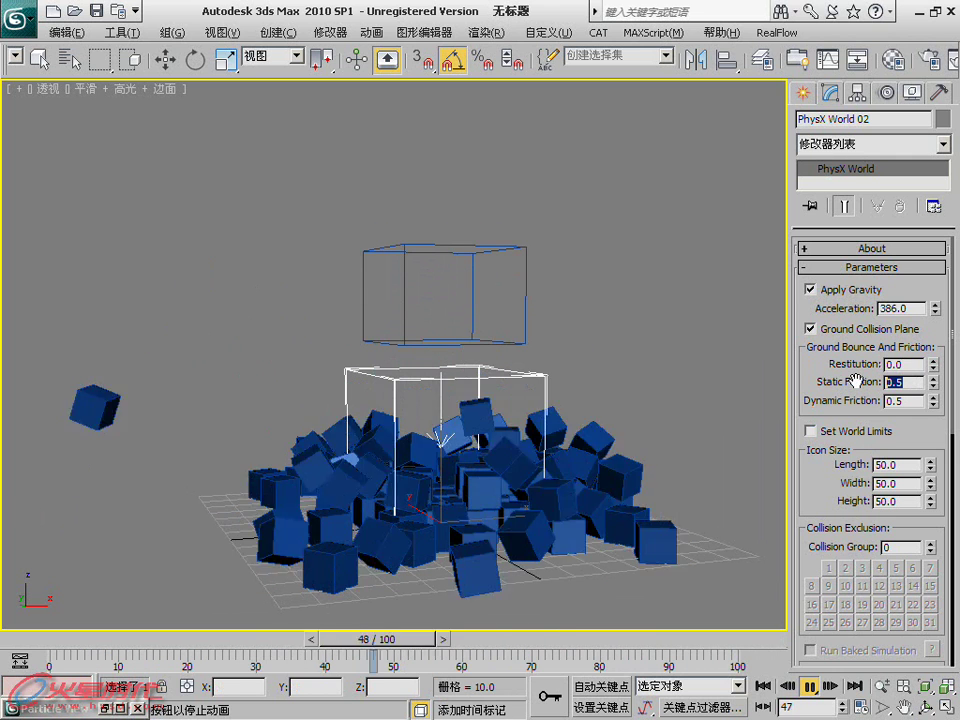
{"action": "type", "text": "0"}
{"action": "key", "text": "Tab"}
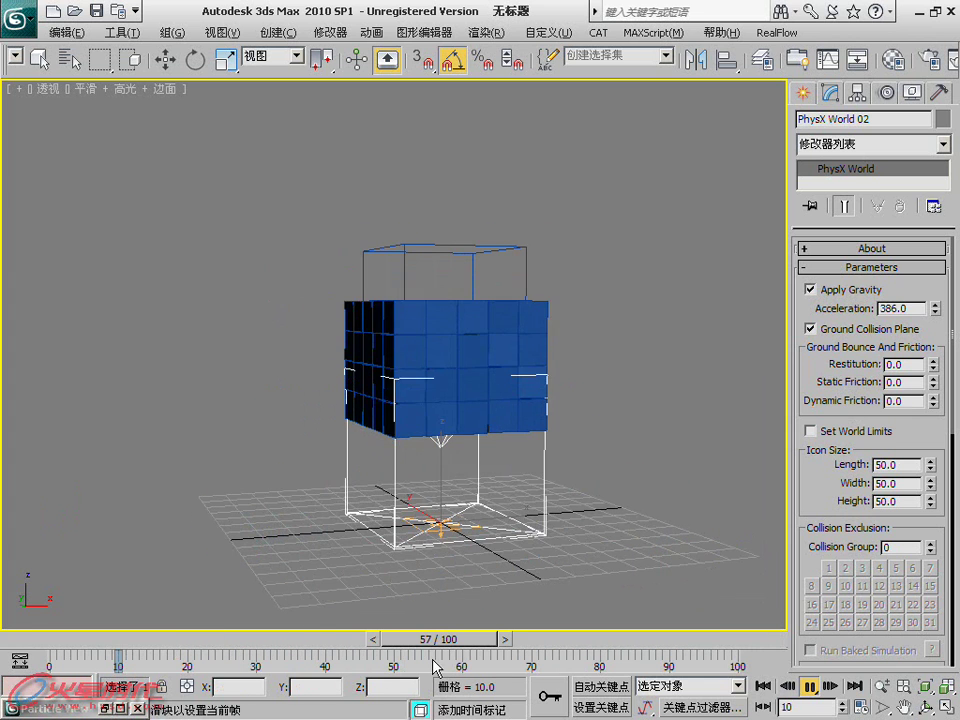
Check the PhysX Shape collision settings and make the particles 80-face spheres
{"action": "key", "text": "e"}
{"action": "double_click", "coordinate": [36, 709]}
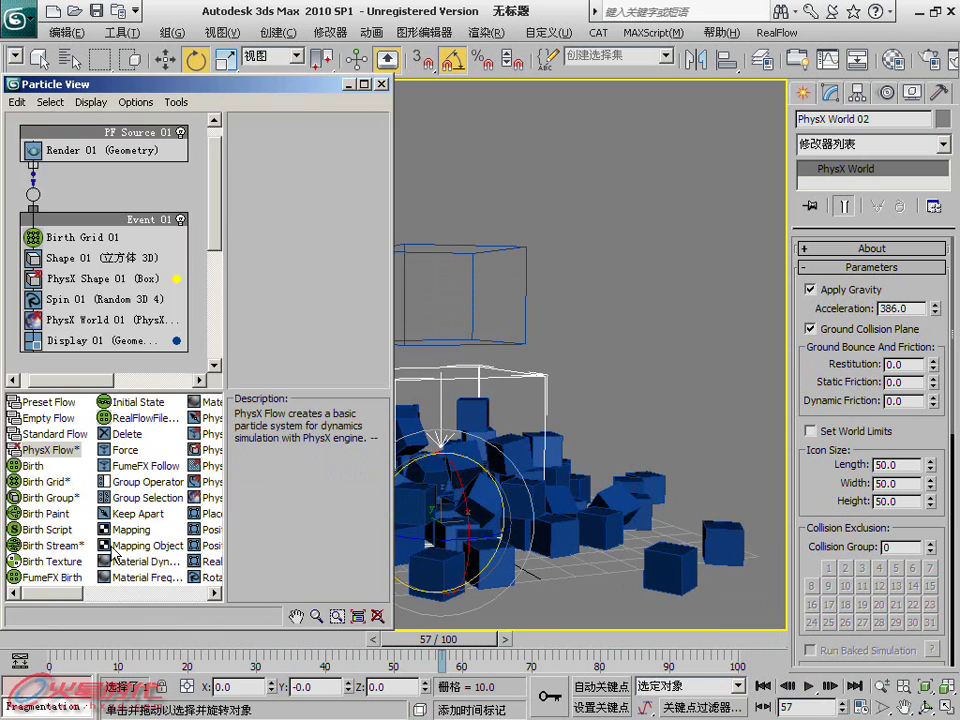
{"action": "left_click", "coordinate": [119, 284]}
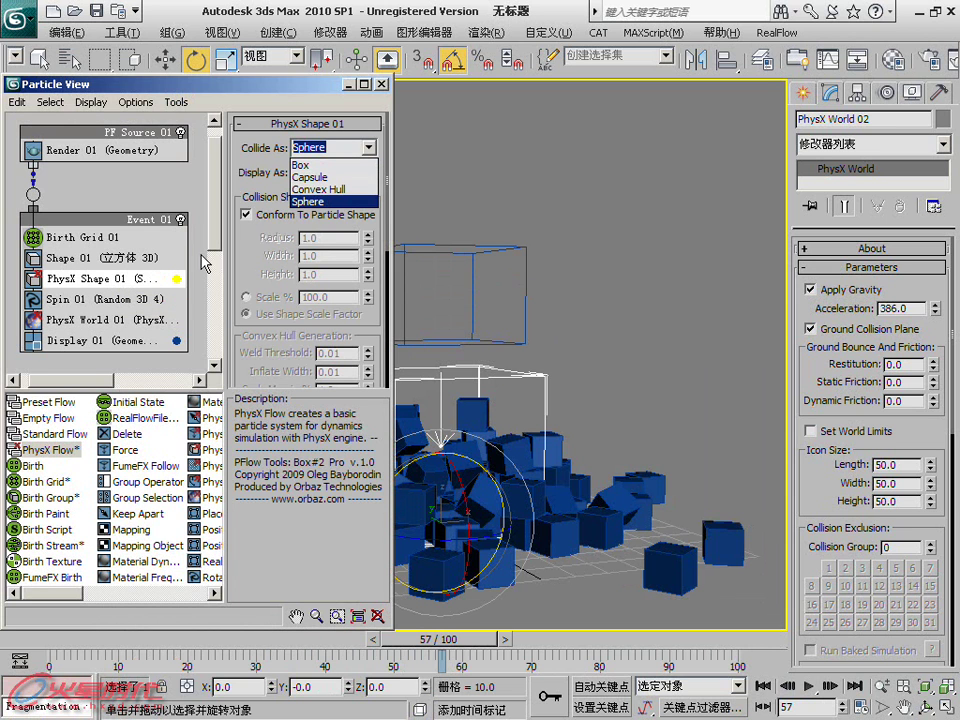
{"action": "left_click", "coordinate": [156, 266]}
{"action": "left_click", "coordinate": [369, 171]}
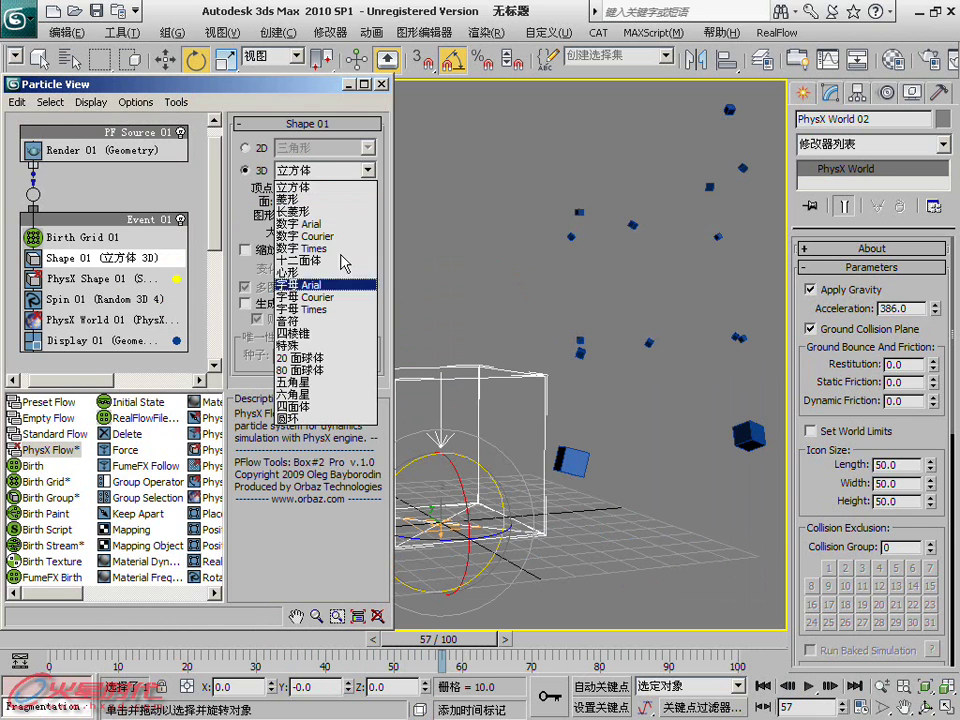
{"action": "left_click", "coordinate": [326, 369]}
{"action": "left_click", "coordinate": [364, 84]}
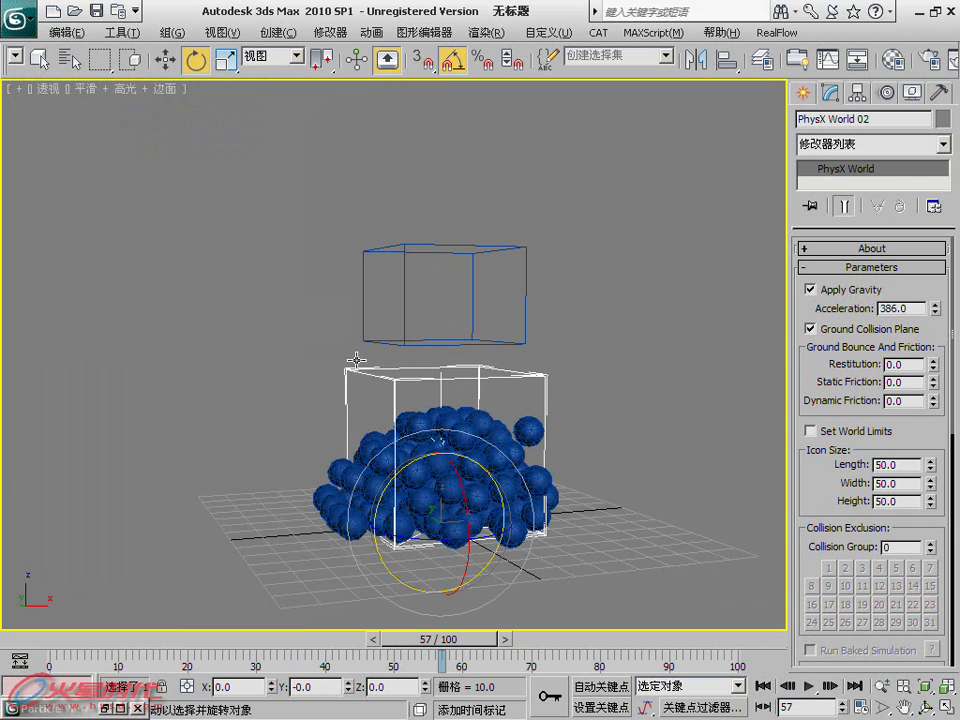
Replay the simulation and set the ground's dynamic and static friction to 1.0
{"action": "left_click", "coordinate": [764, 686]}
{"action": "left_click", "coordinate": [810, 686]}
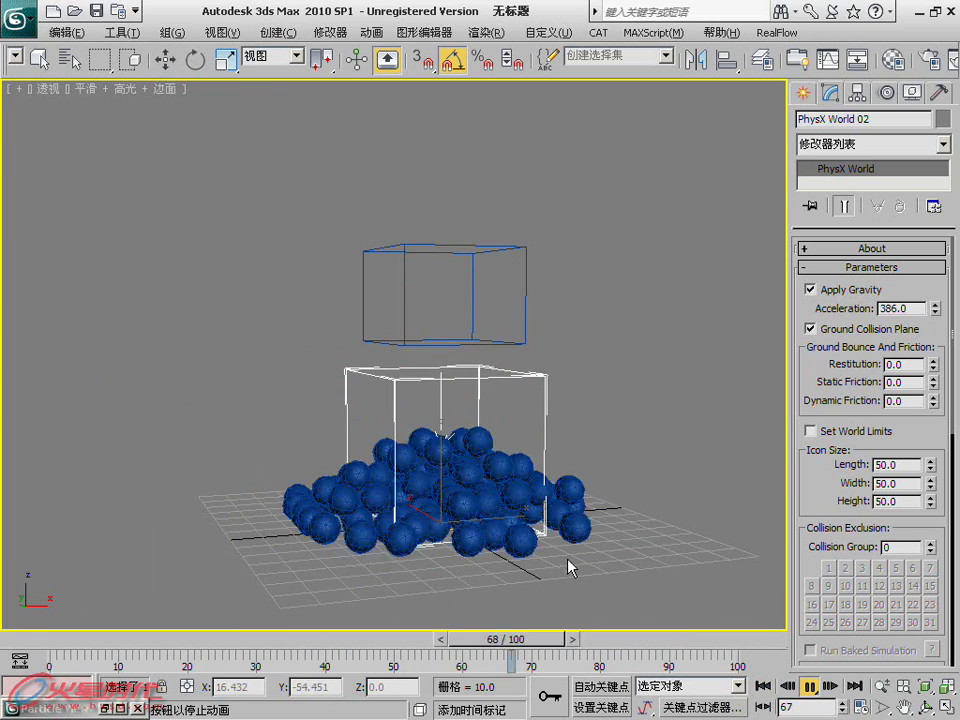
{"action": "double_click", "coordinate": [893, 400]}
{"action": "type", "text": "1"}
{"action": "key", "text": "shift+Tab"}
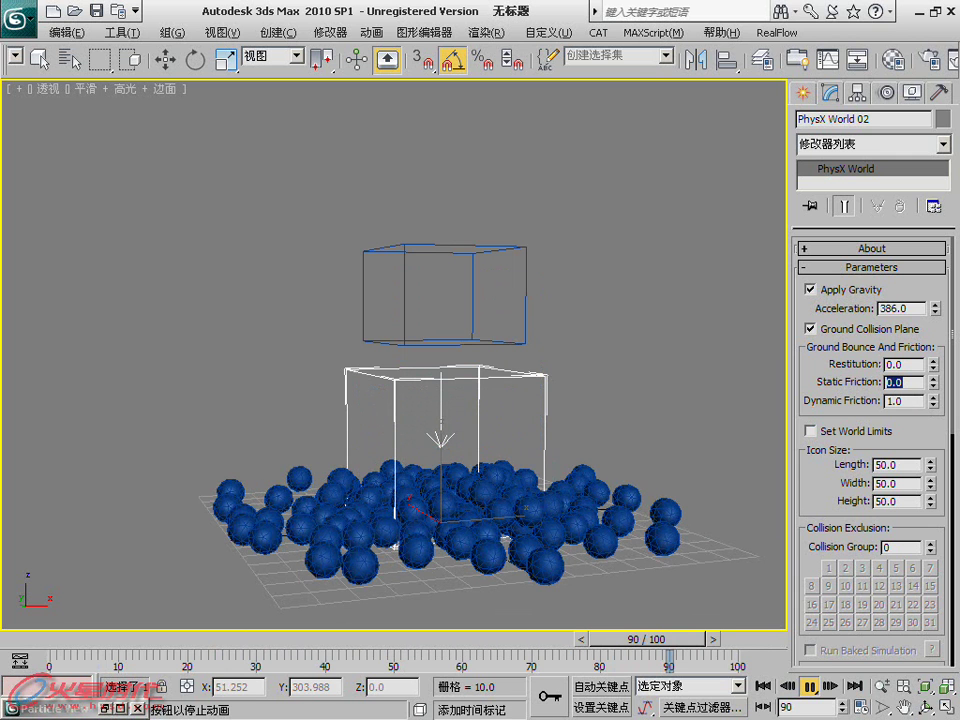
{"action": "type", "text": "1"}
{"action": "key", "text": "Return"}
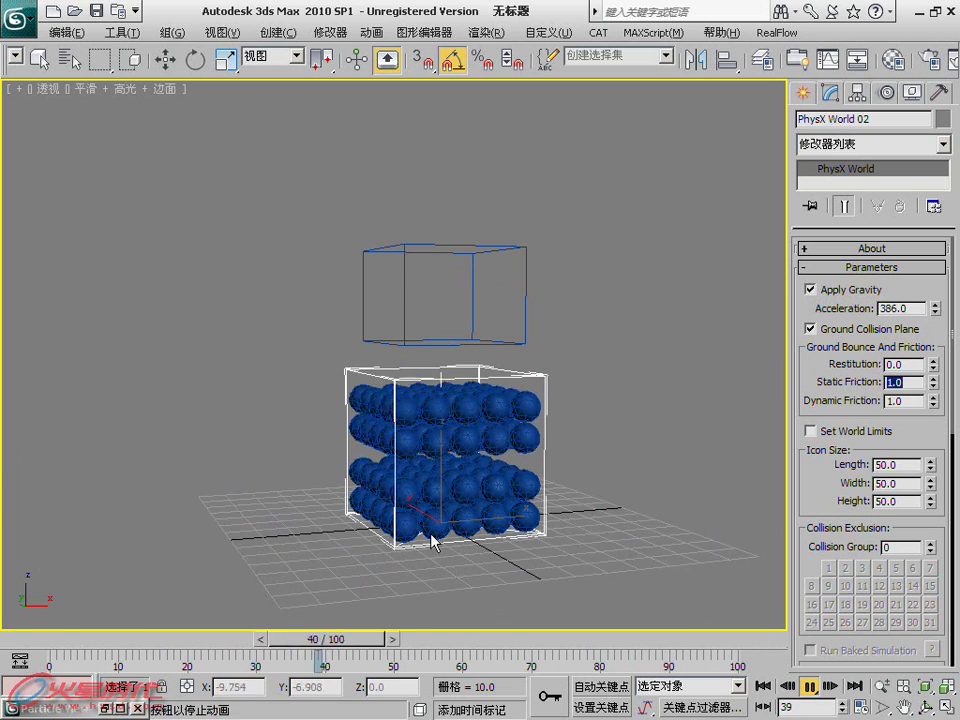
Review the PhysX Shape 01 friction settings in Particle View, then minimize it
{"action": "left_click", "coordinate": [45, 708]}
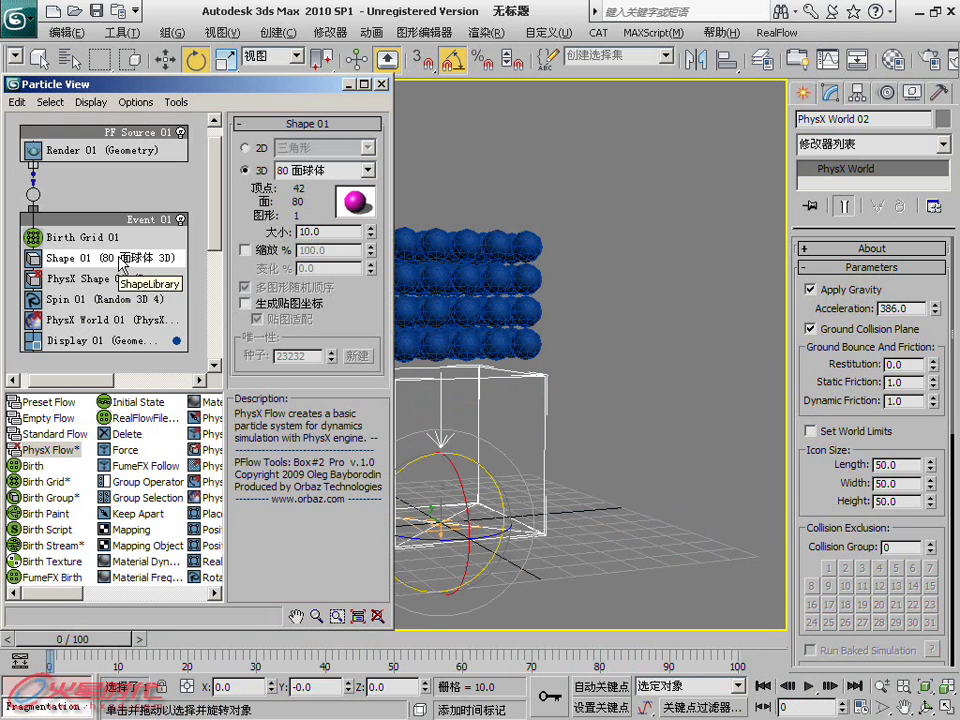
{"action": "left_click", "coordinate": [111, 281]}
{"action": "scroll", "coordinate": [275, 318], "scroll_direction": "down", "scroll_amount": 5}
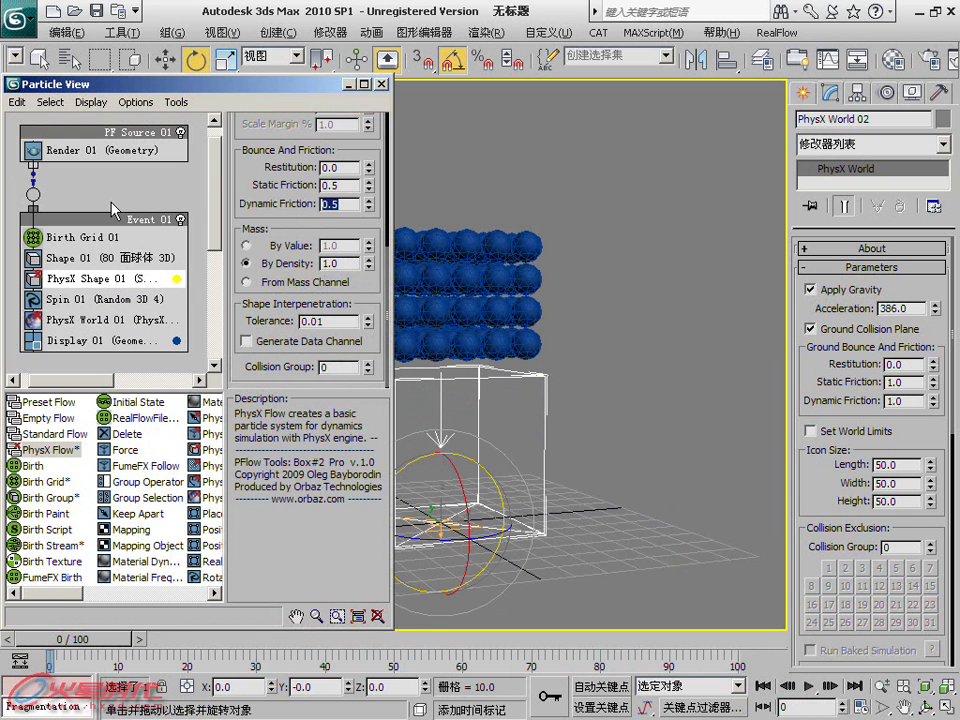
{"action": "left_click", "coordinate": [348, 84]}
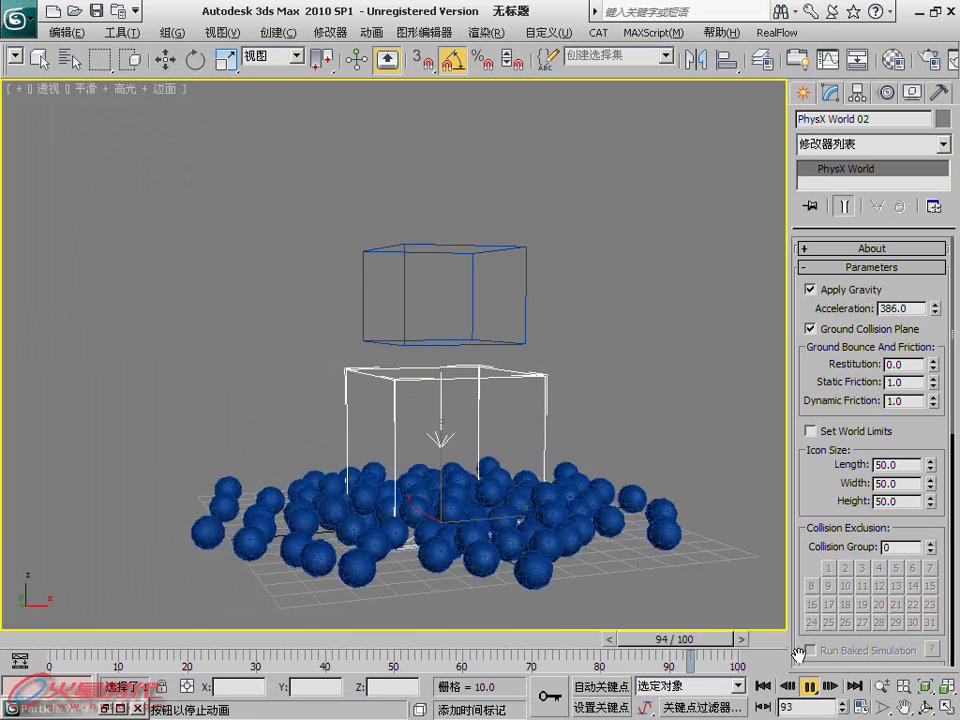
Set the ground's dynamic and static friction to 3.0
{"action": "double_click", "coordinate": [903, 400]}
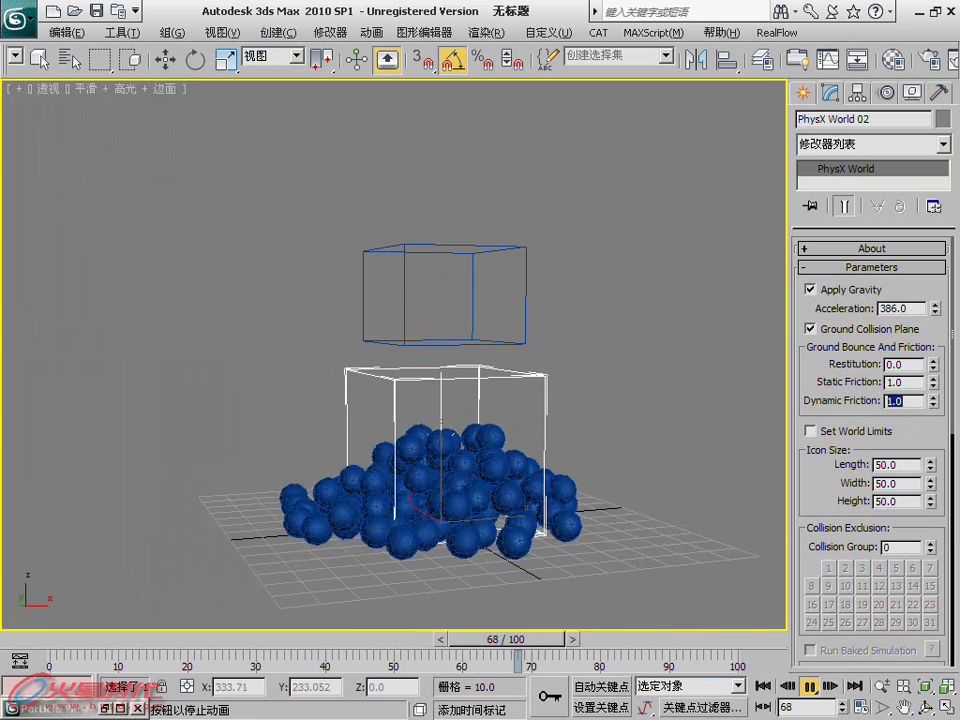
{"action": "type", "text": "33"}
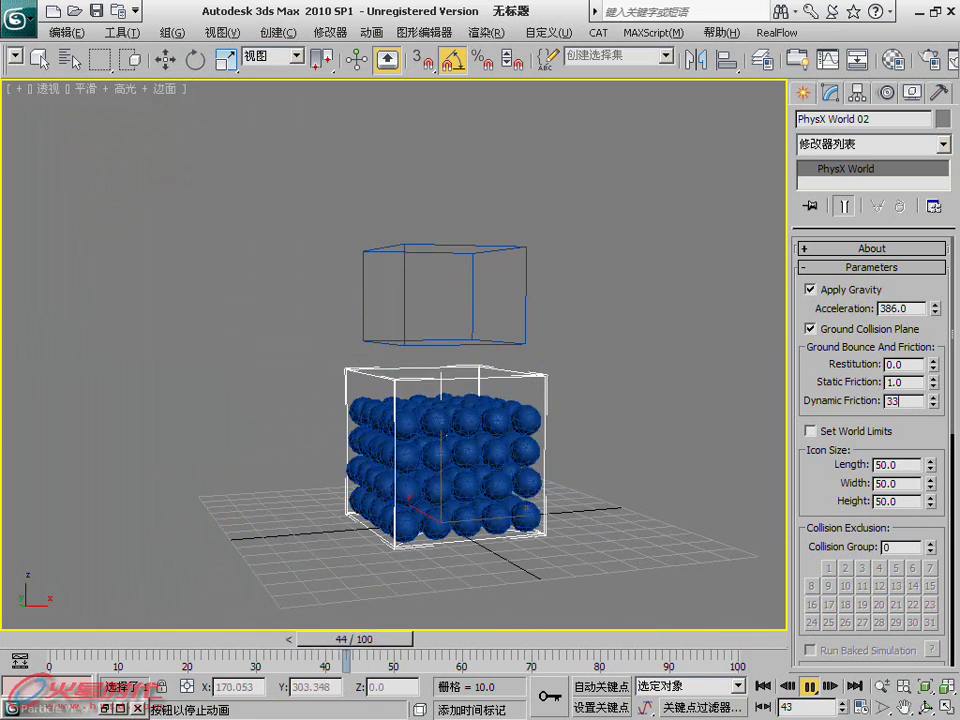
{"action": "key", "text": "Return"}
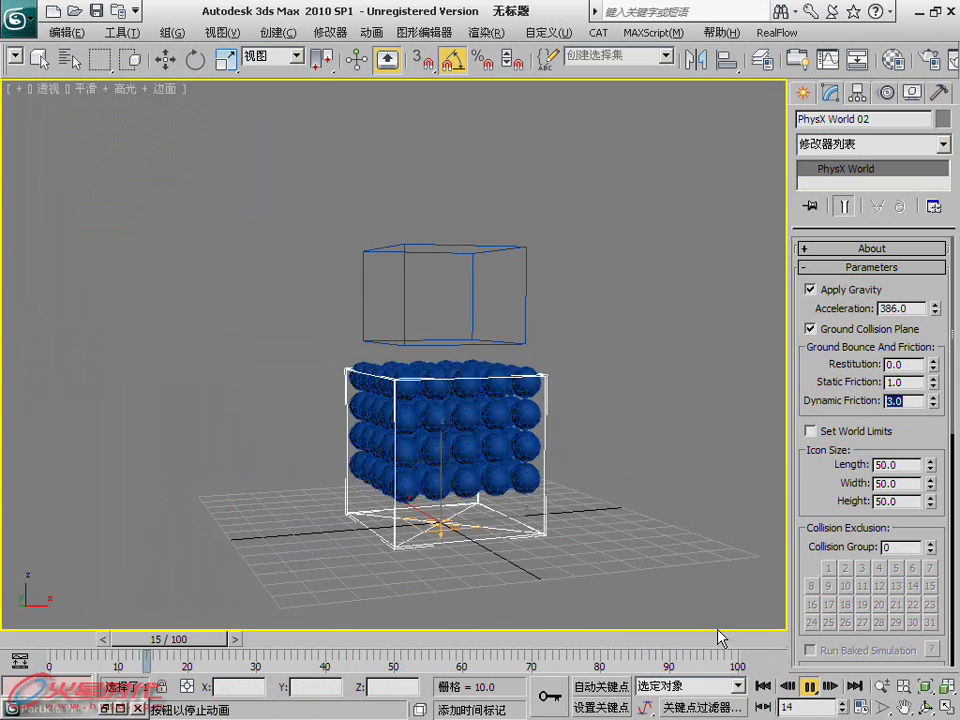
{"action": "double_click", "coordinate": [918, 382]}
{"action": "type", "text": "3"}
{"action": "key", "text": "Return"}
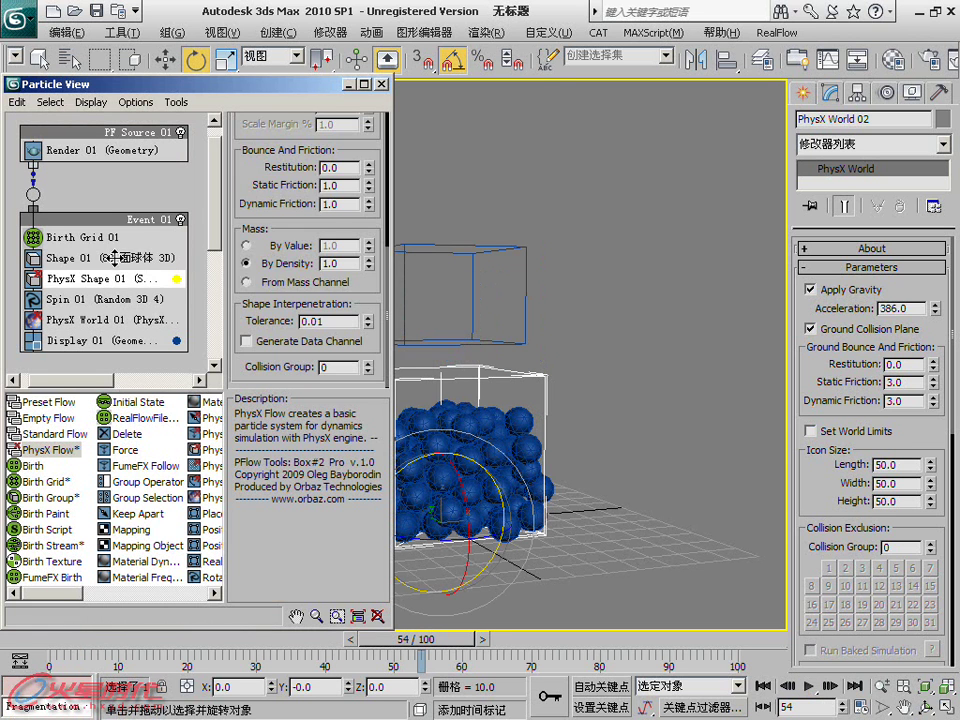
Give the sphere particles a PhysX Shape static friction of 3 and close Particle View
{"action": "left_click", "coordinate": [120, 257]}
{"action": "left_click", "coordinate": [120, 278]}
{"action": "scroll", "coordinate": [268, 338], "scroll_direction": "down", "scroll_amount": 1}
{"action": "scroll", "coordinate": [268, 338], "scroll_direction": "down", "scroll_amount": 5}
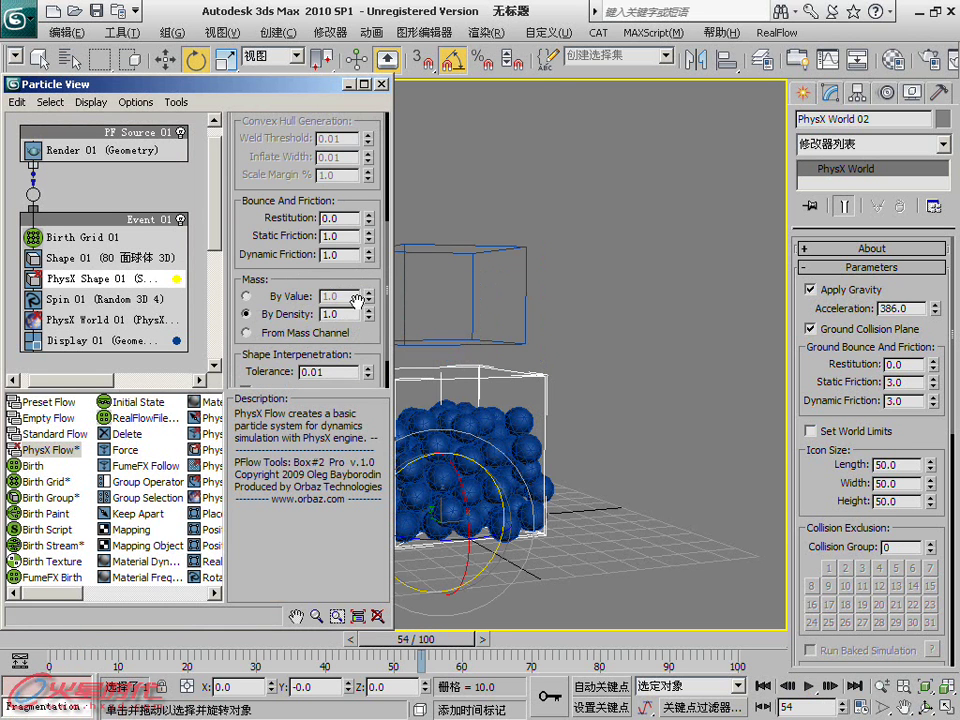
{"action": "double_click", "coordinate": [328, 236]}
{"action": "type", "text": "3"}
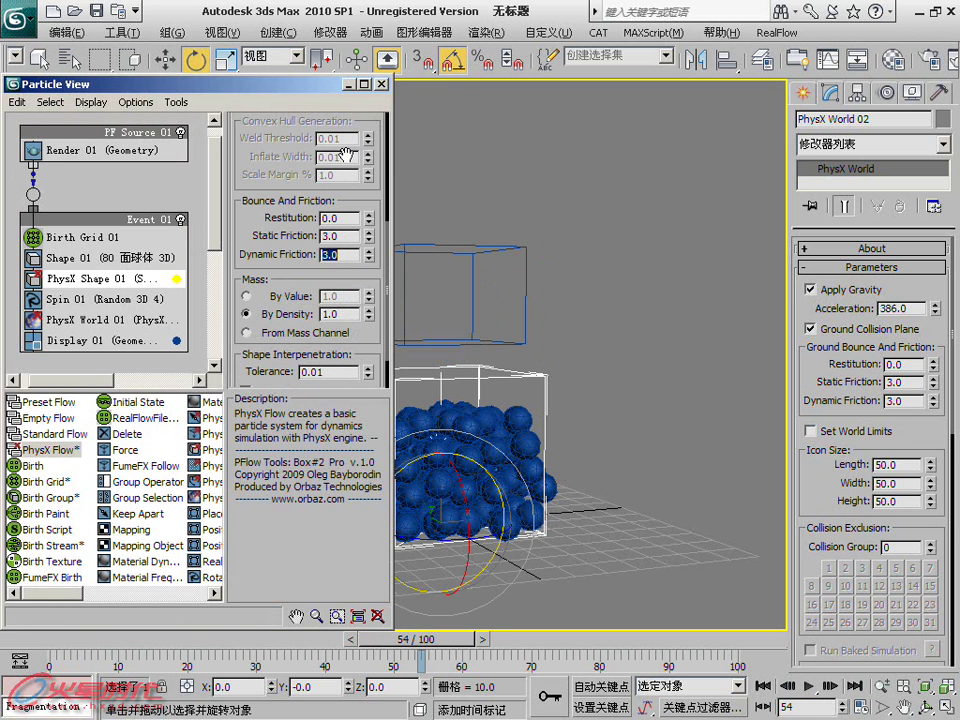
{"action": "left_click", "coordinate": [381, 84]}
Play the simulation, stop it, and jump to the final frame 100
{"action": "left_click", "coordinate": [811, 686]}
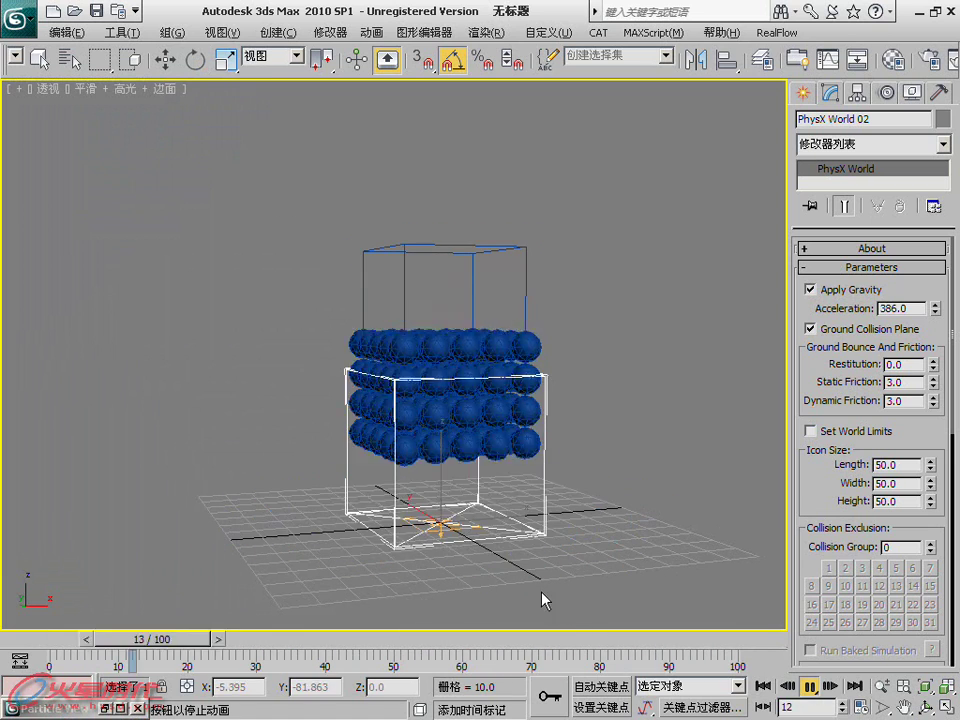
{"action": "key", "text": "/"}
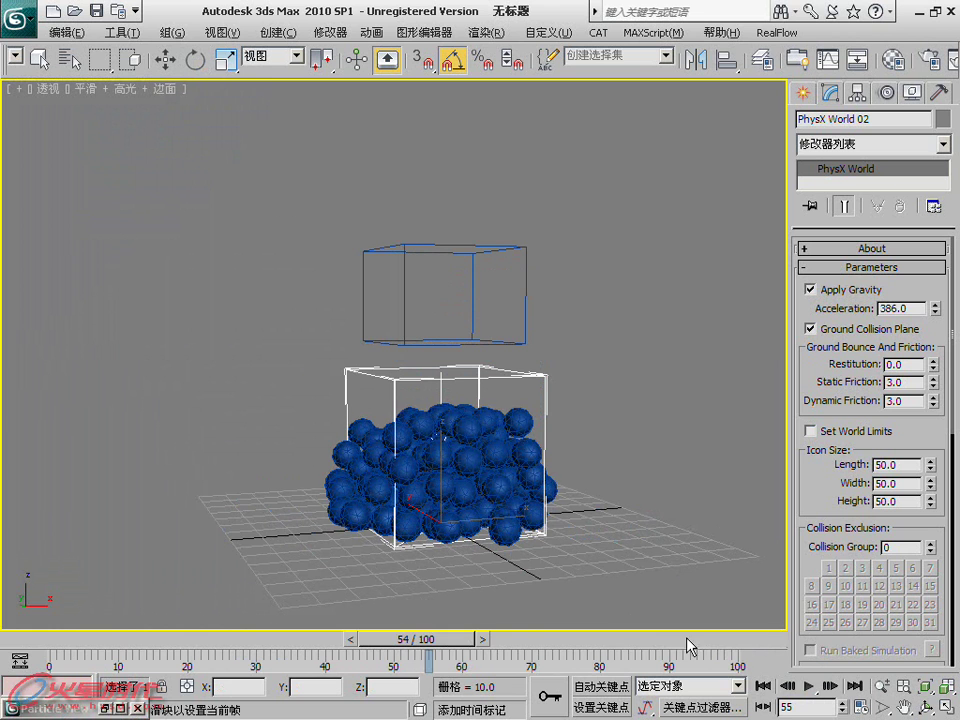
{"action": "left_click_drag", "start_coordinate": [677, 645], "coordinate": [786, 638]}
{"action": "key", "text": "e"}
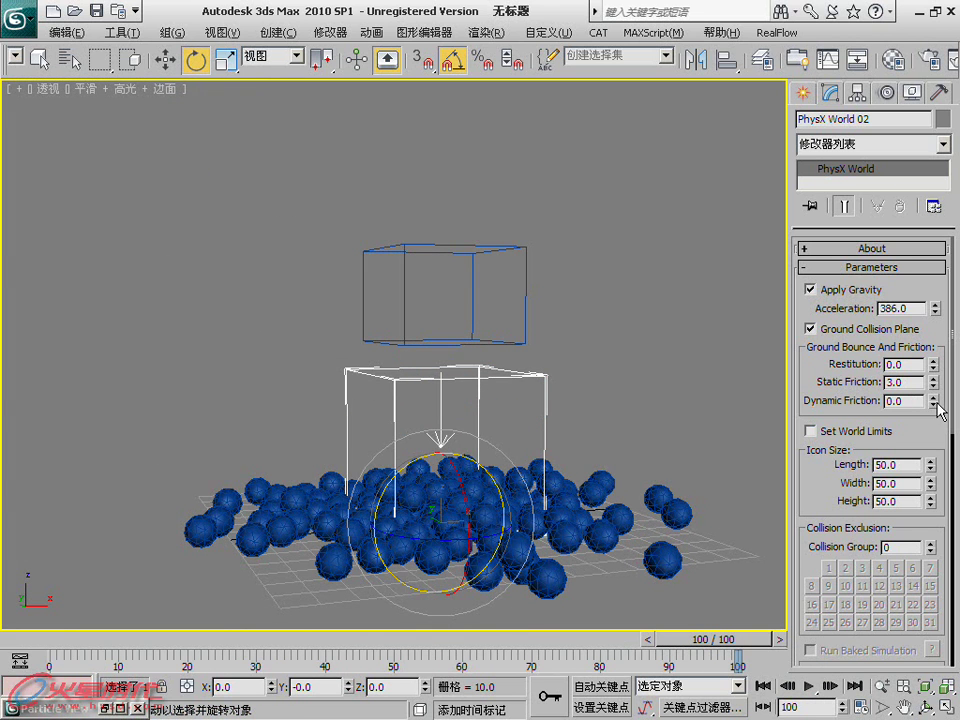
Reset the ground and particle static and dynamic frictions to zero
{"action": "key", "text": "ctrl+z"}
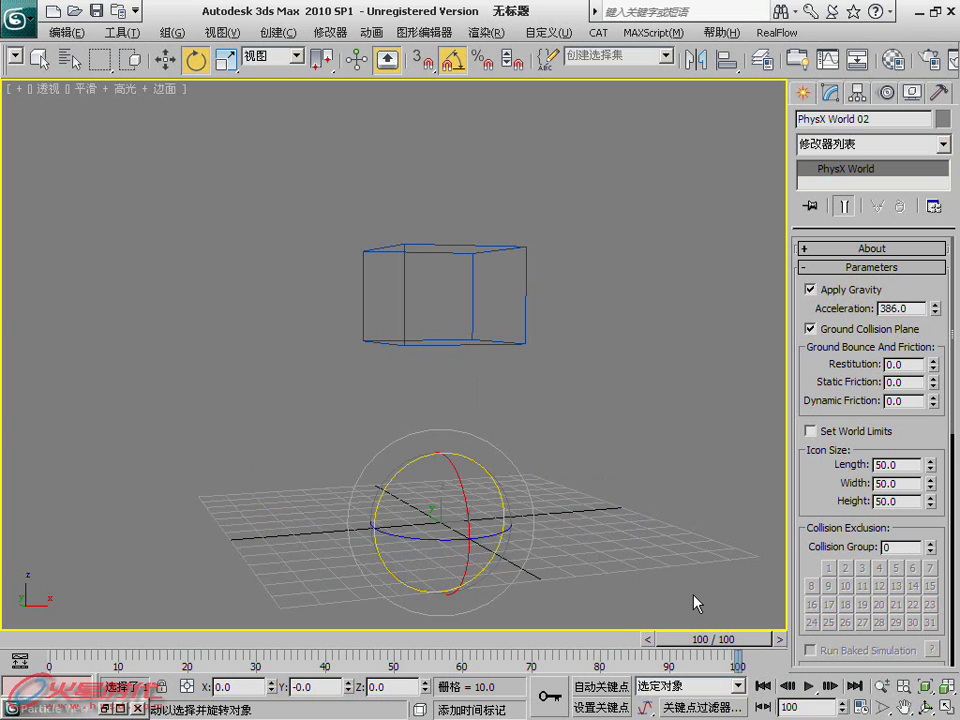
{"action": "left_click", "coordinate": [724, 641]}
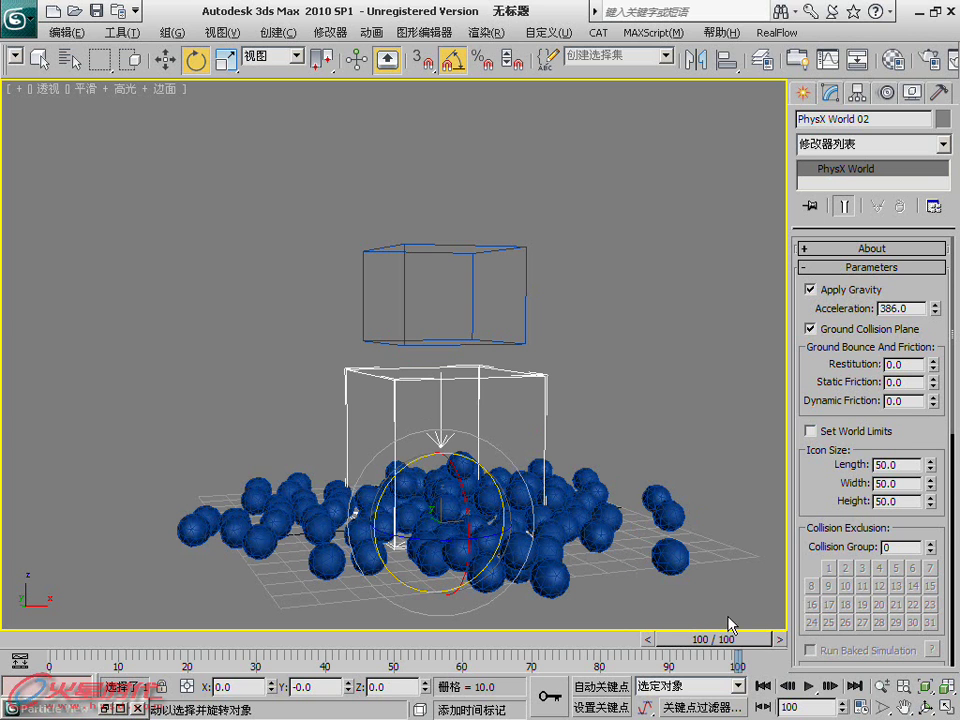
{"action": "double_click", "coordinate": [42, 711]}
{"action": "right_click", "coordinate": [368, 257]}
{"action": "right_click", "coordinate": [367, 238]}
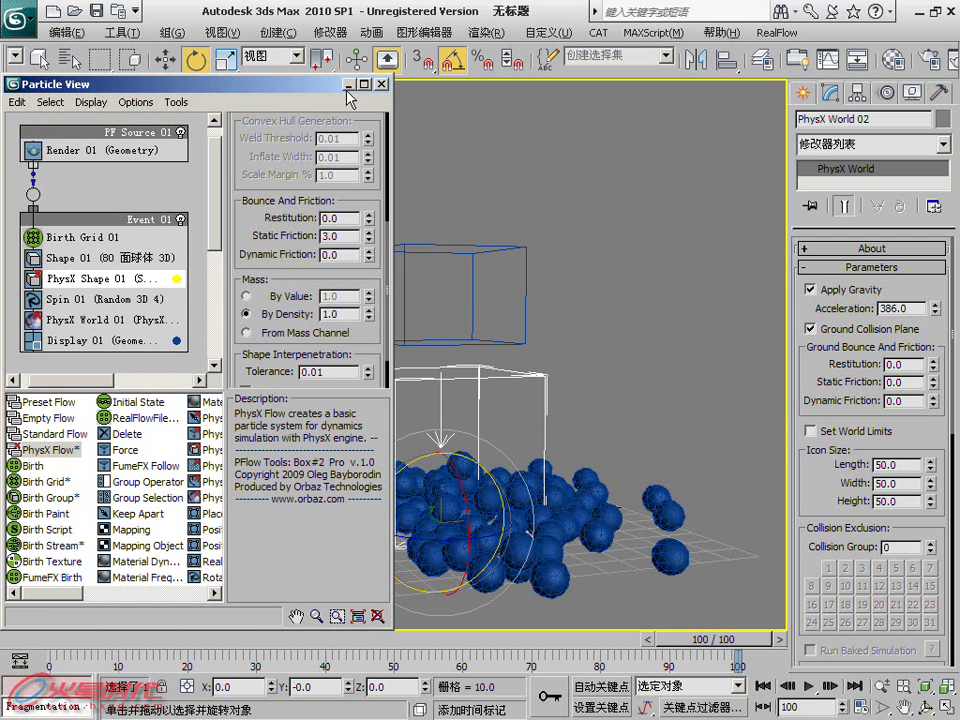
{"action": "key", "text": "6"}
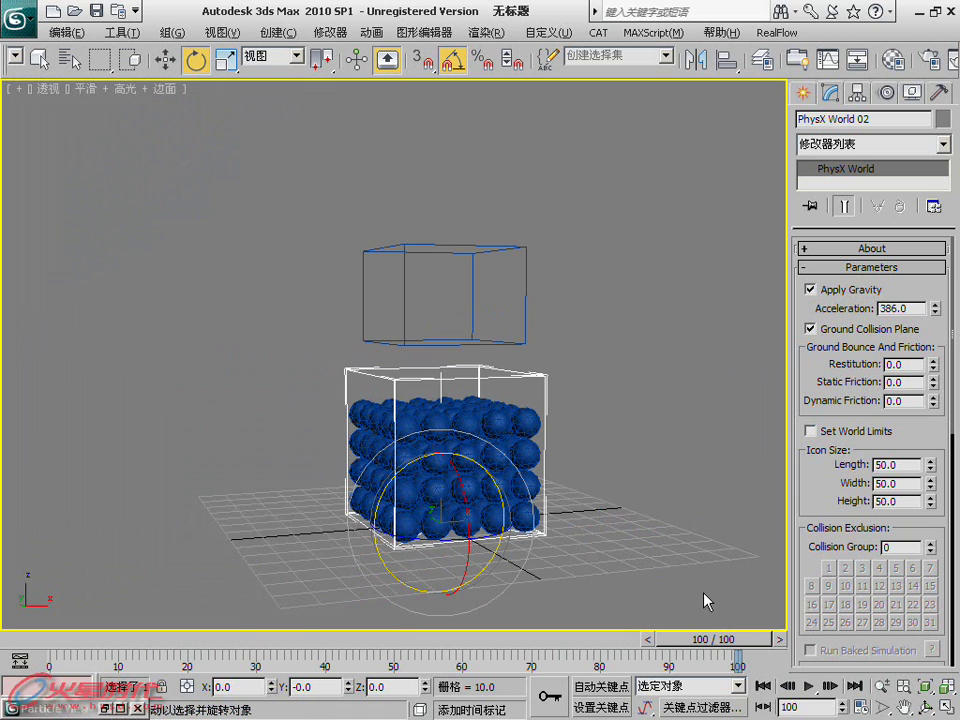
Try 0.1 for the ground's static and dynamic friction and the particles' static friction
{"action": "double_click", "coordinate": [898, 382]}
{"action": "type", "text": "0.1"}
{"action": "key", "text": "Return"}
{"action": "double_click", "coordinate": [905, 400]}
{"action": "type", "text": "0.1"}
{"action": "key", "text": "Return"}
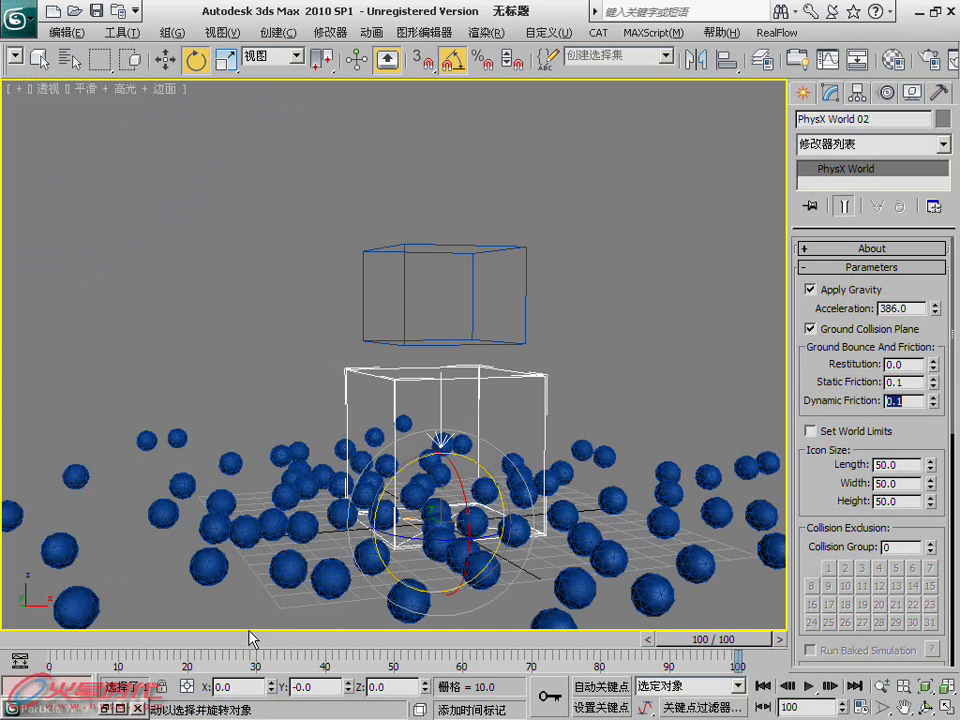
{"action": "double_click", "coordinate": [89, 705]}
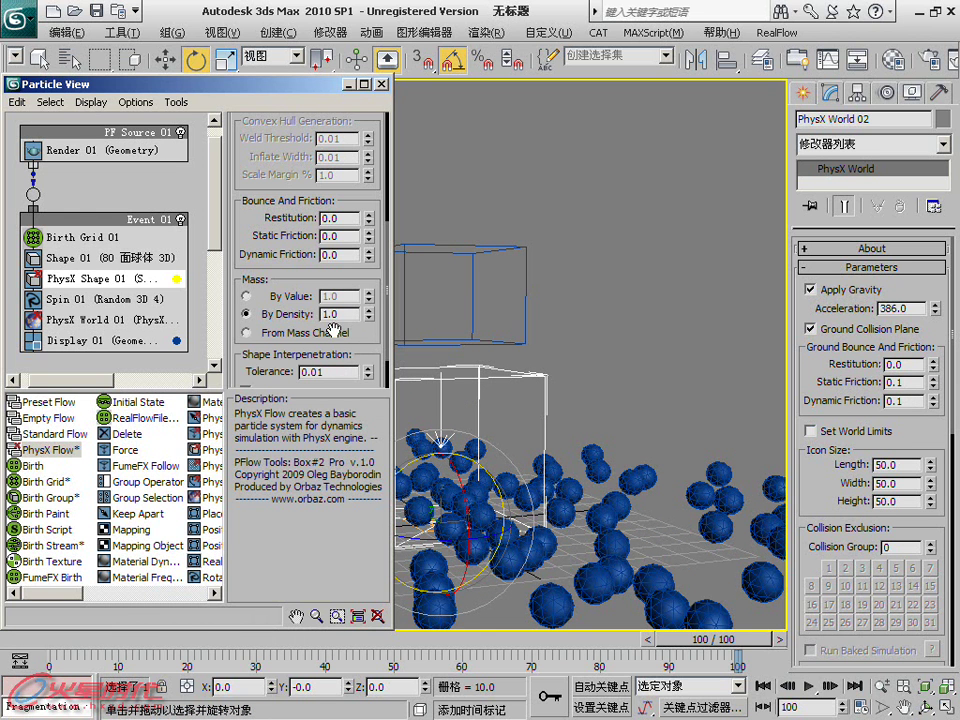
{"action": "double_click", "coordinate": [334, 236]}
{"action": "type", "text": "0.1"}
{"action": "key", "text": "Return"}
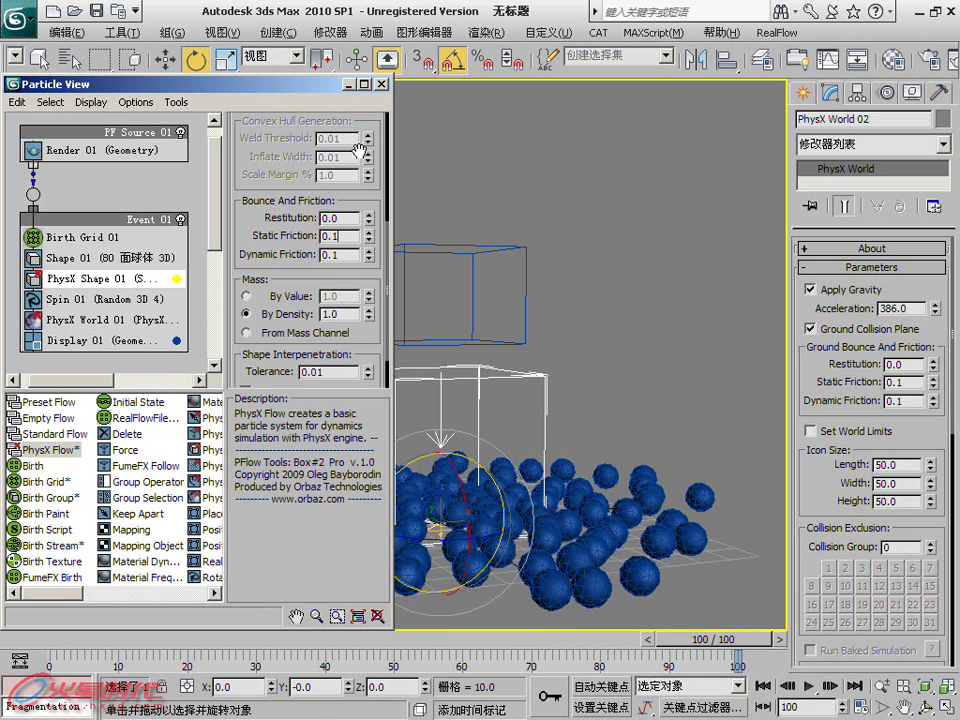
{"action": "left_click", "coordinate": [349, 85]}
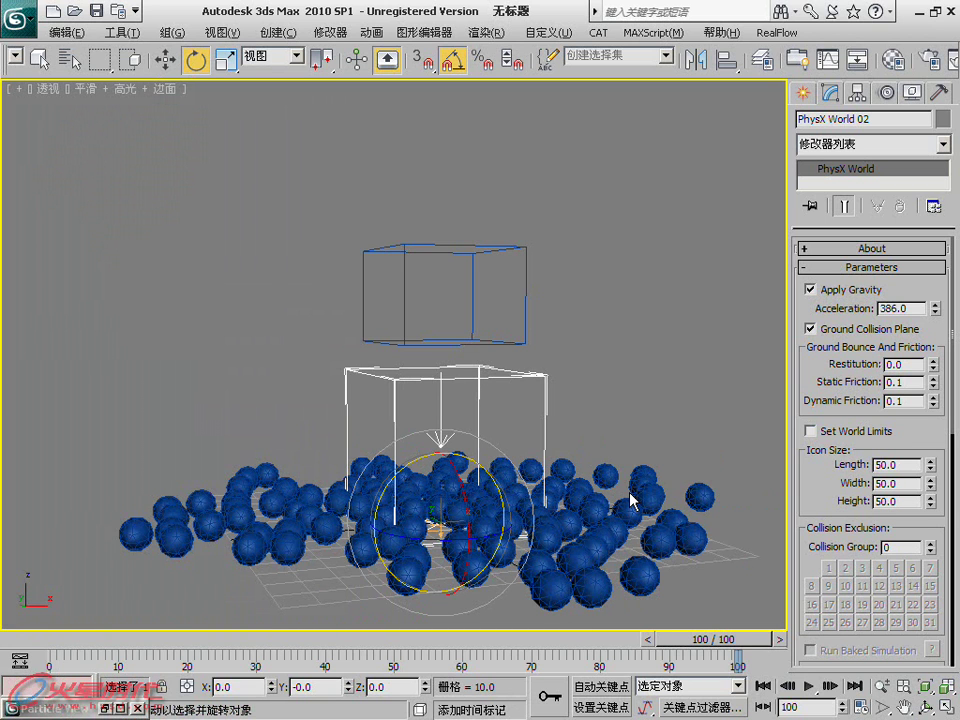
Set the PhysX World ground's static and dynamic friction to 0.5
{"action": "double_click", "coordinate": [900, 381]}
{"action": "type", "text": "0.5"}
{"action": "key", "text": "Return"}
{"action": "double_click", "coordinate": [893, 400]}
{"action": "type", "text": "0.5"}
{"action": "key", "text": "Return"}
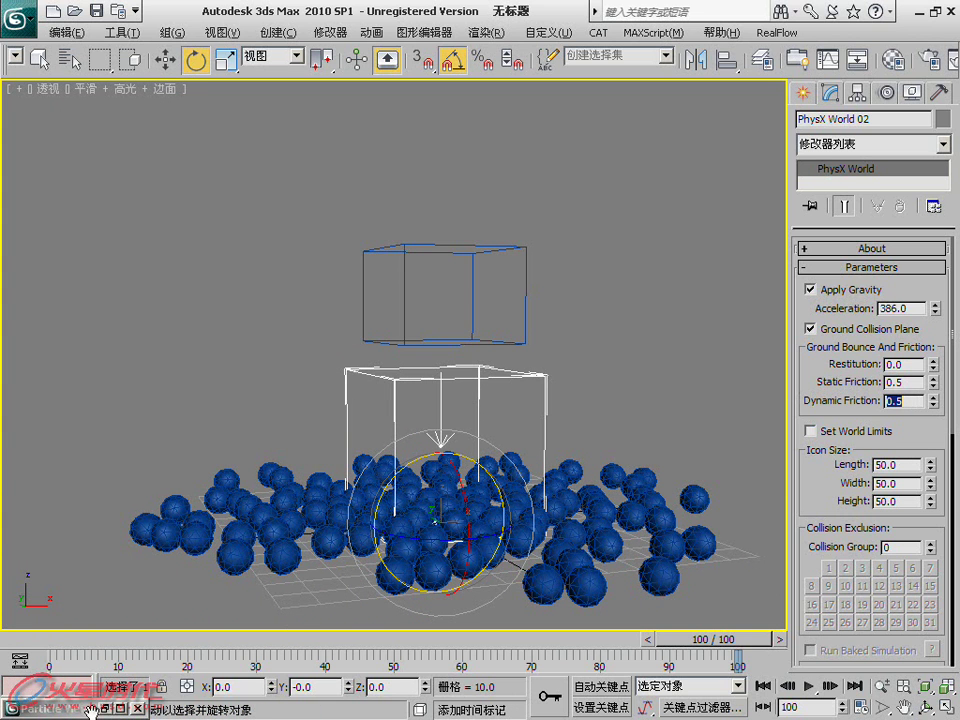
{"action": "key", "text": "6"}
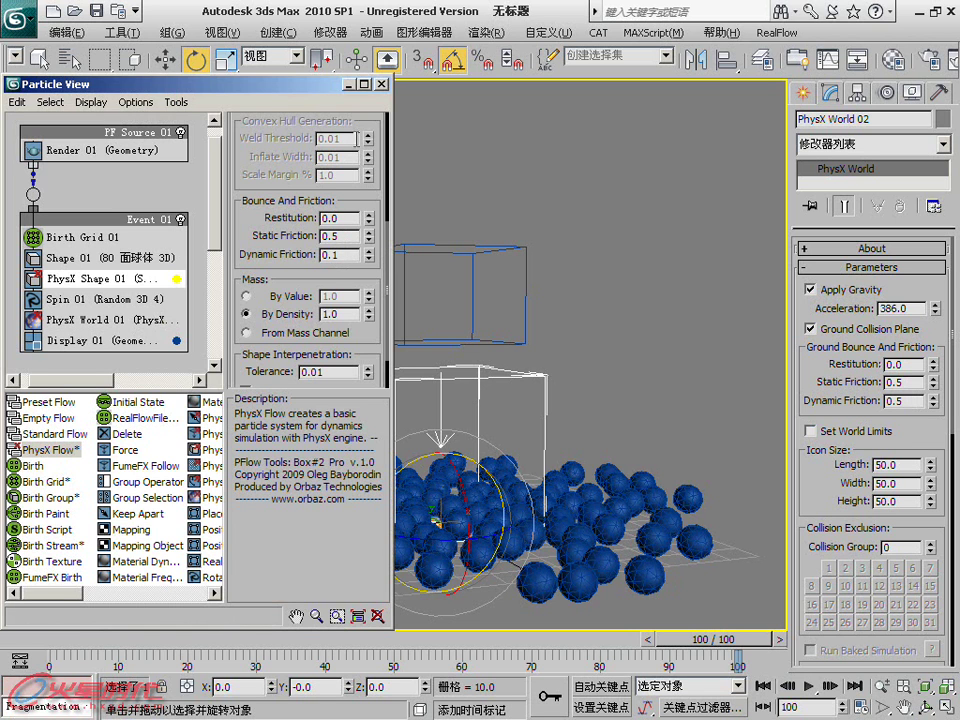
{"action": "left_click", "coordinate": [381, 84]}
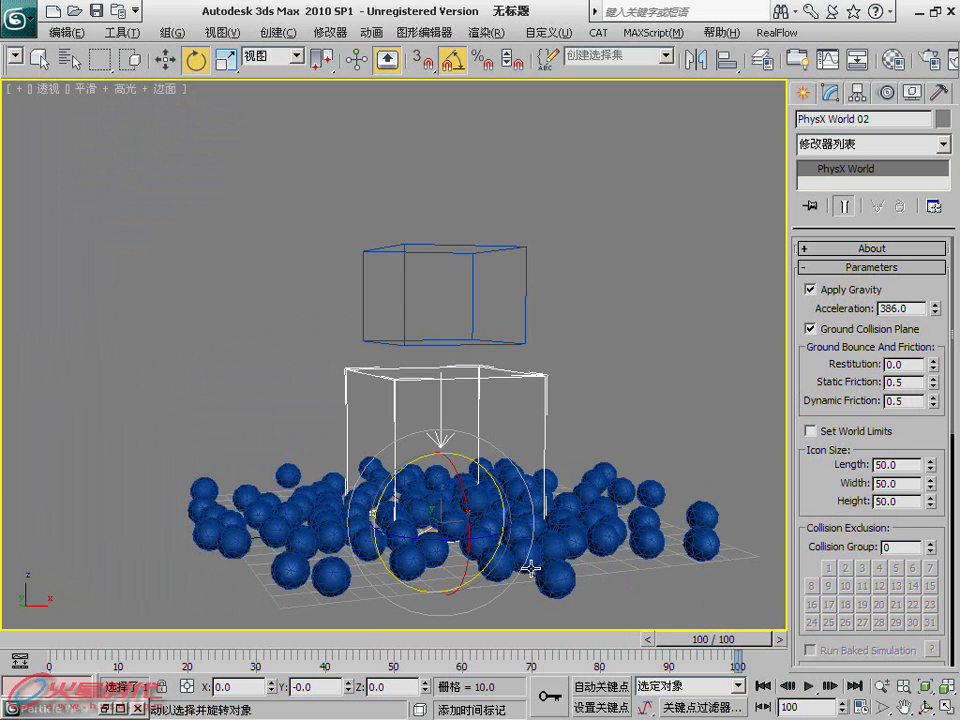
Try enlarging the PhysX World icon to about 67 by 66.5, then rewind to frame 0
{"action": "left_click_drag", "start_coordinate": [797, 489], "coordinate": [802, 418]}
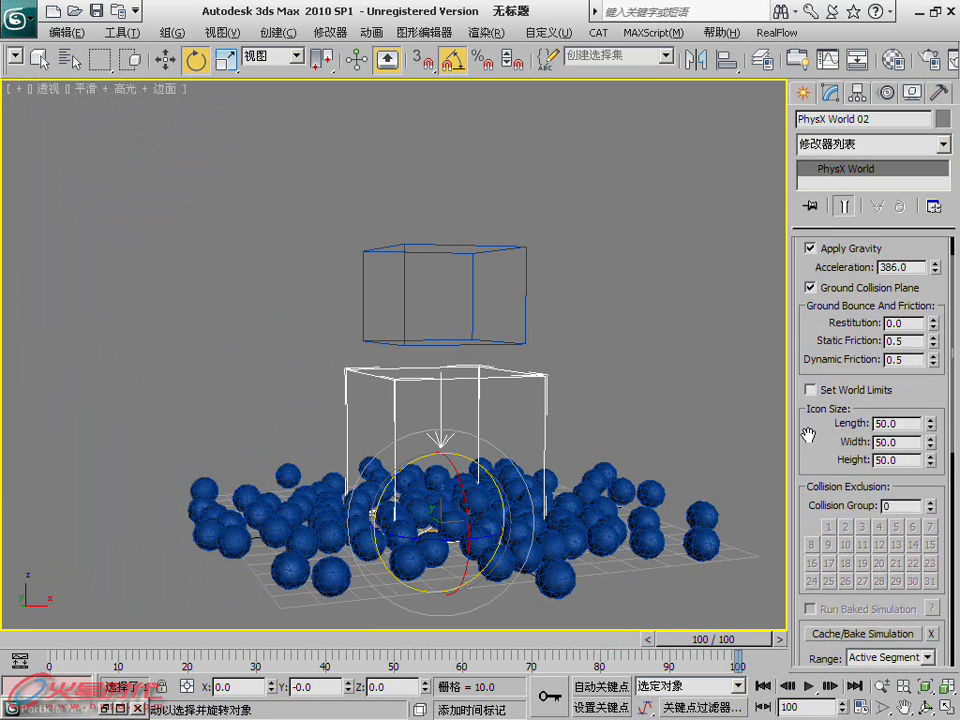
{"action": "left_click_drag", "start_coordinate": [937, 407], "coordinate": [934, 386]}
{"action": "left_click", "coordinate": [930, 409]}
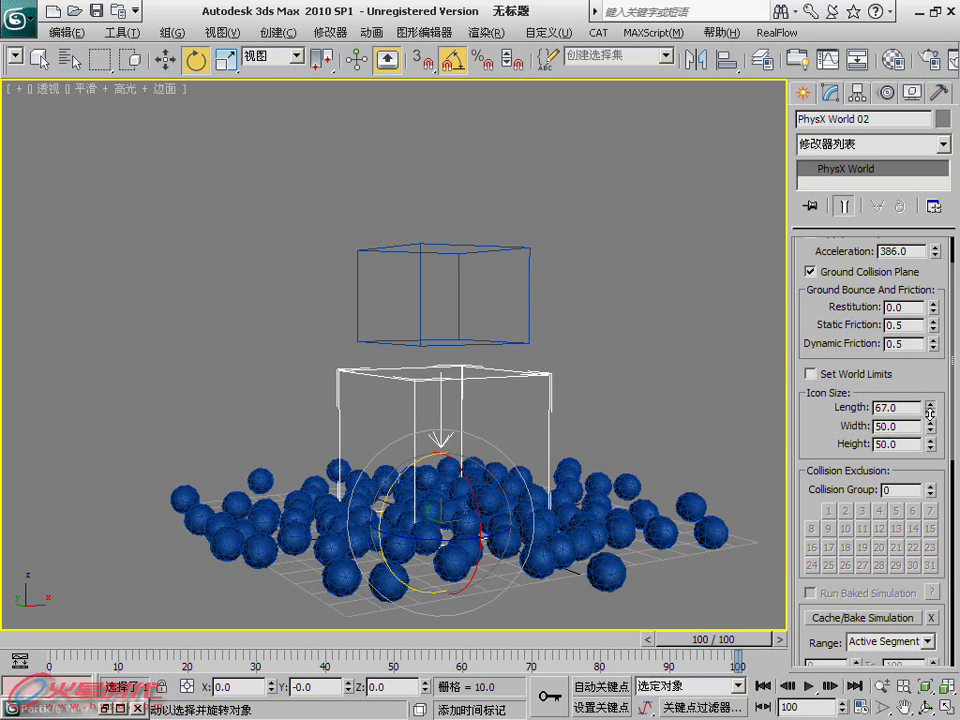
{"action": "left_click", "coordinate": [931, 432]}
{"action": "left_click_drag", "start_coordinate": [931, 424], "coordinate": [927, 401]}
{"action": "mouse_move", "coordinate": [583, 401]}
{"action": "middle_mouse_down", "text": "alt"}
{"action": "mouse_move", "coordinate": [579, 435]}
{"action": "mouse_move", "coordinate": [514, 407]}
{"action": "mouse_move", "coordinate": [566, 410]}
{"action": "middle_mouse_up", "text": "alt"}
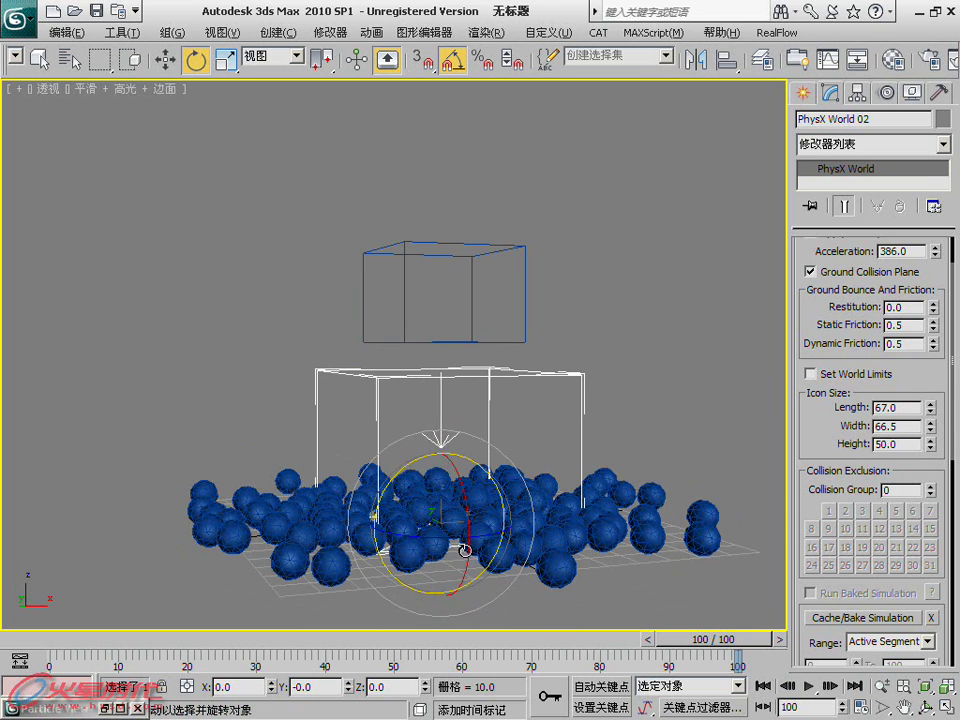
{"action": "left_click", "coordinate": [64, 636]}
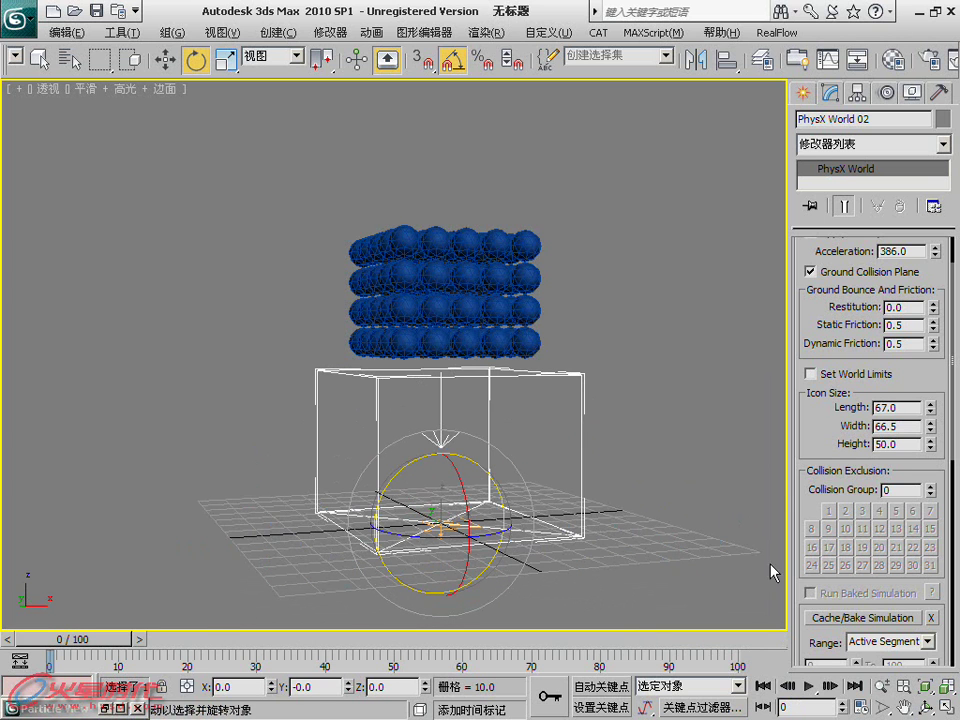
Set the PhysX World icon length and width back to 50
{"action": "double_click", "coordinate": [877, 407]}
{"action": "type", "text": "50"}
{"action": "key", "text": "Tab"}
{"action": "type", "text": "50"}
{"action": "key", "text": "Return"}
{"action": "scroll", "coordinate": [806, 468], "scroll_direction": "down", "scroll_amount": 5}
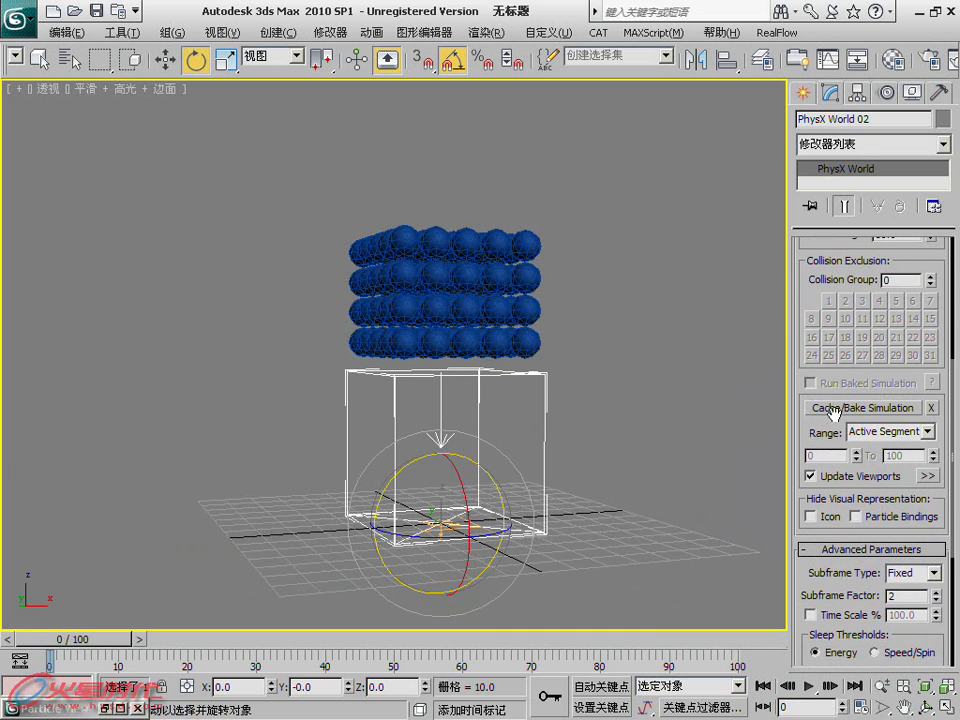
Bake the PhysX simulation, enable Run Baked Simulation, and play the spheres falling
{"action": "middle_click_drag", "start_coordinate": [440, 440], "coordinate": [480, 446], "text": "alt"}
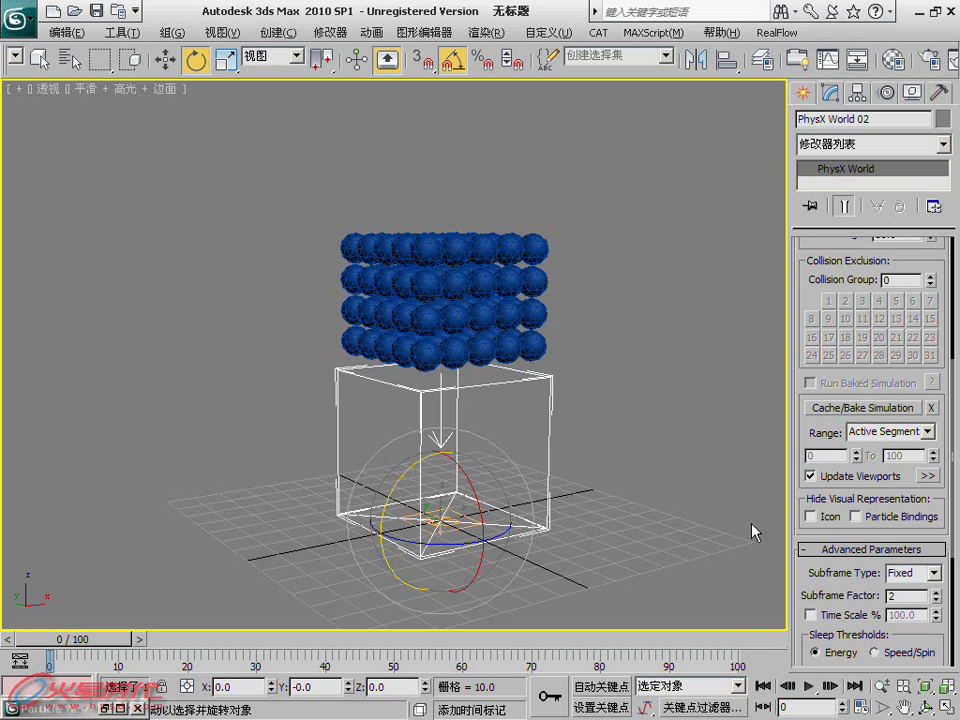
{"action": "left_click", "coordinate": [891, 412]}
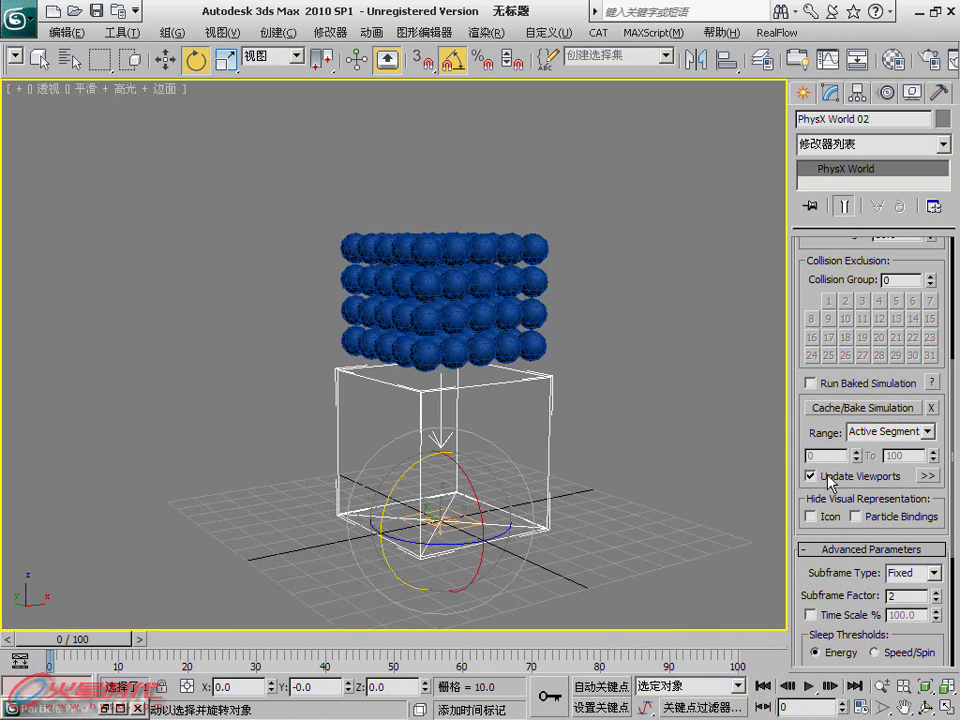
{"action": "left_click", "coordinate": [816, 386]}
{"action": "left_click", "coordinate": [809, 687]}
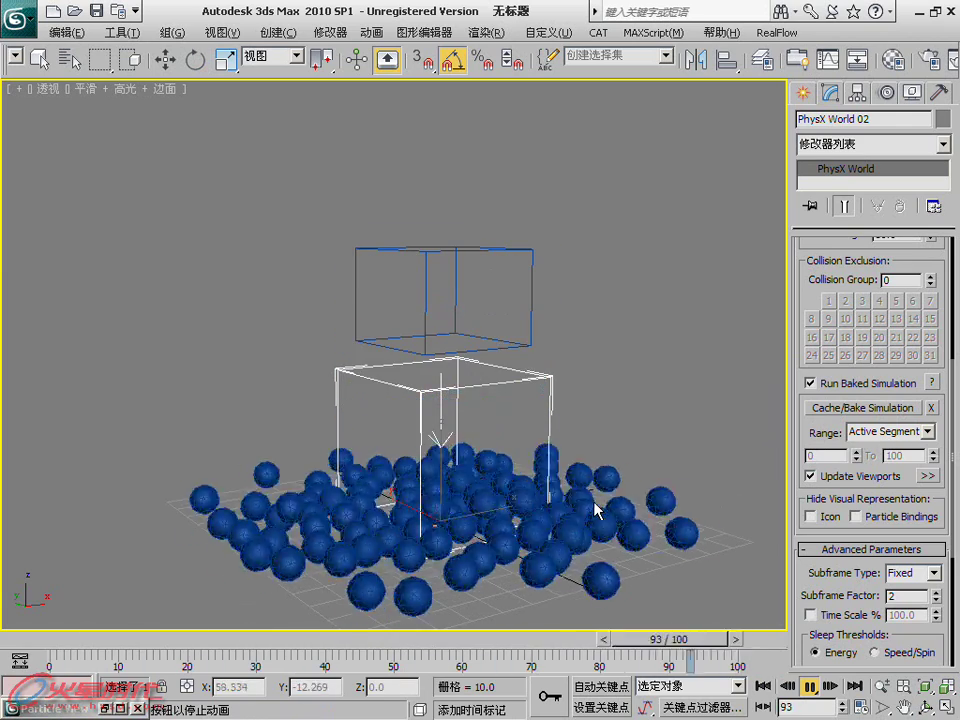
{"action": "left_click", "coordinate": [196, 59]}
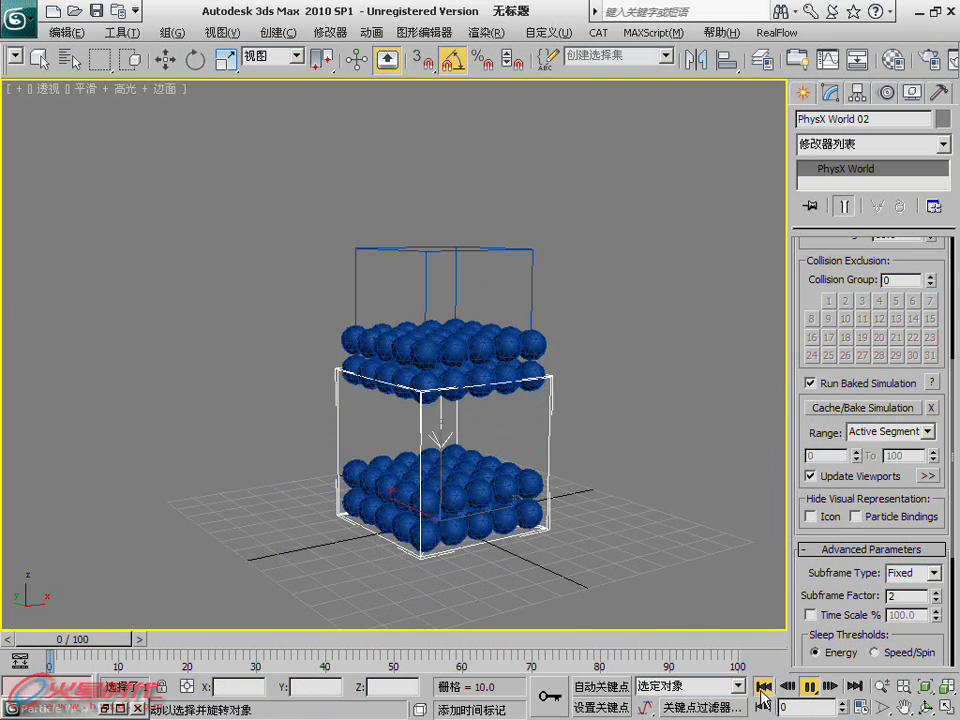
Save the baked scene as temp.max
{"action": "left_click", "coordinate": [20, 22]}
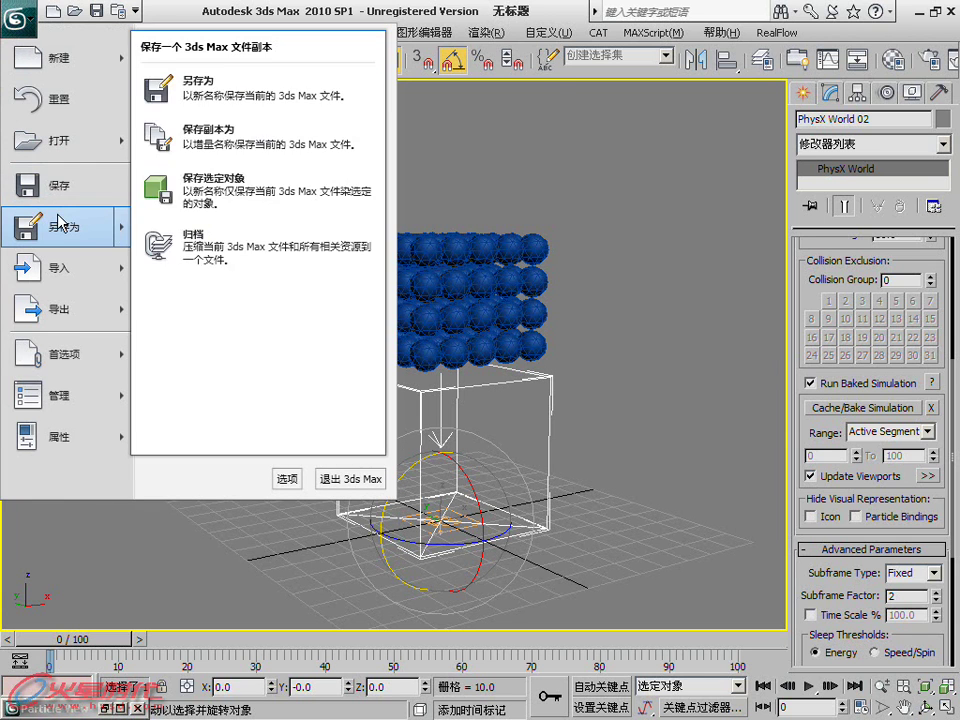
{"action": "left_click", "coordinate": [60, 222]}
{"action": "type", "text": "temp"}
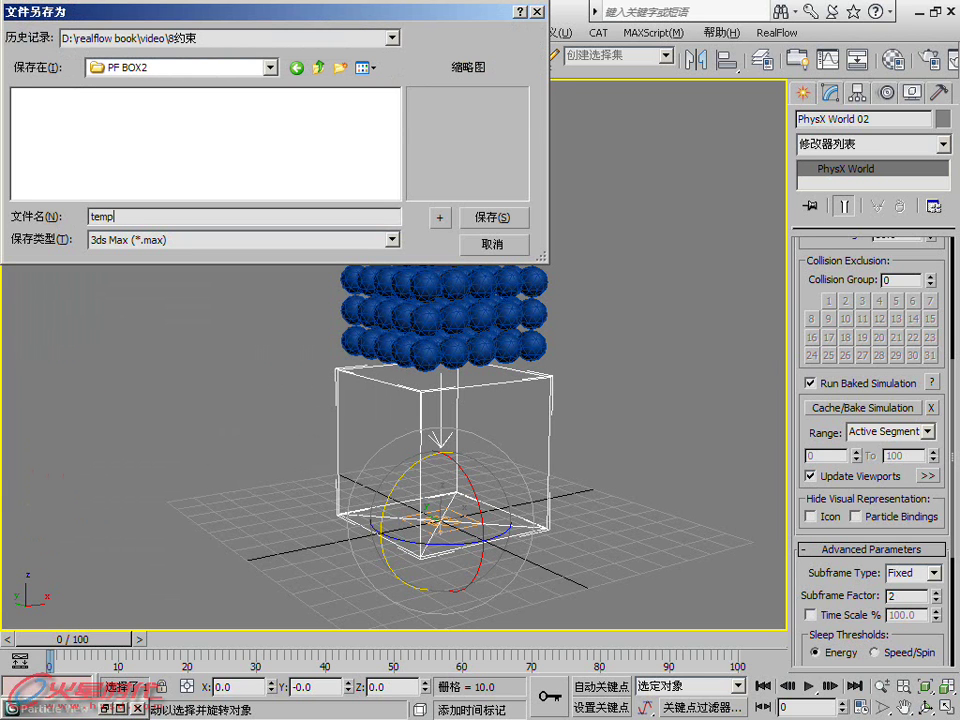
{"action": "left_click", "coordinate": [463, 216]}
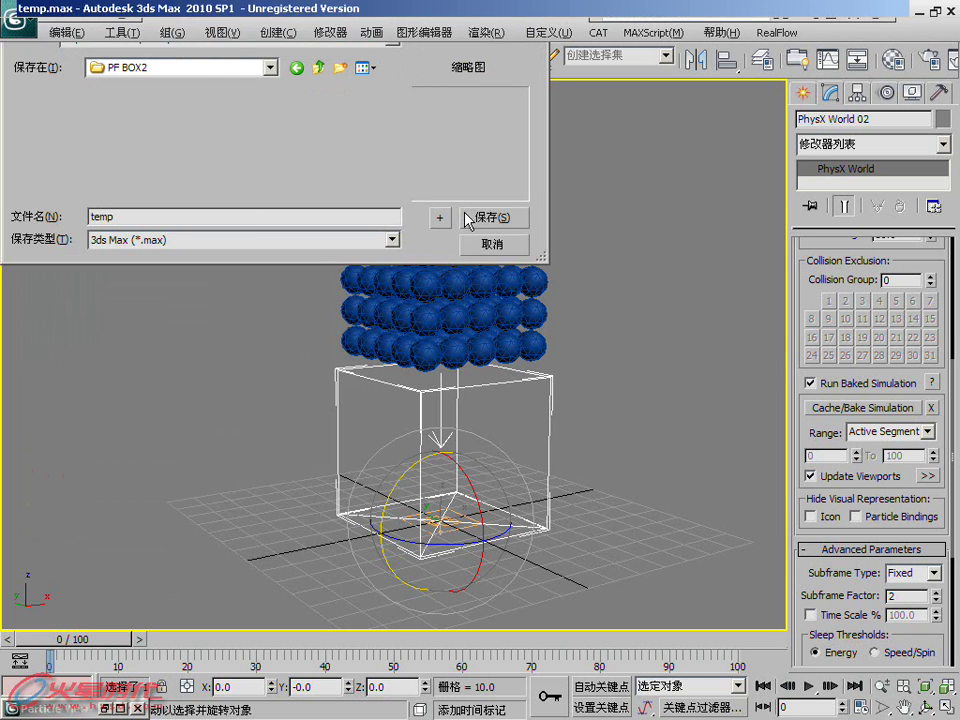
Show file sizes in the Save As dialog's detail view, then cancel
{"action": "left_click", "coordinate": [20, 22]}
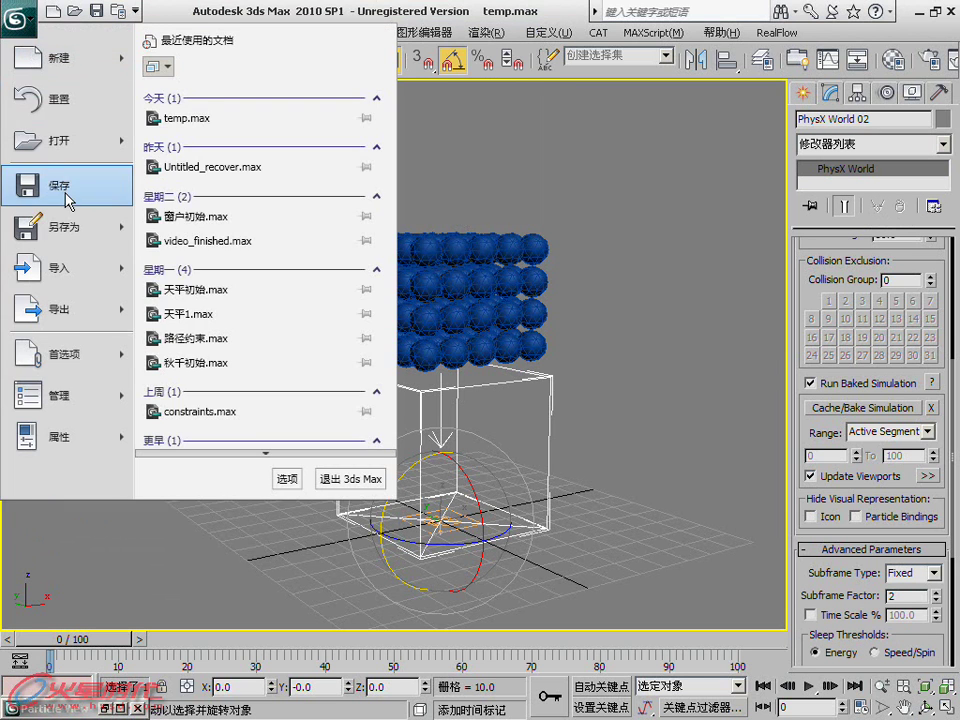
{"action": "left_click", "coordinate": [70, 222]}
{"action": "left_click", "coordinate": [48, 97]}
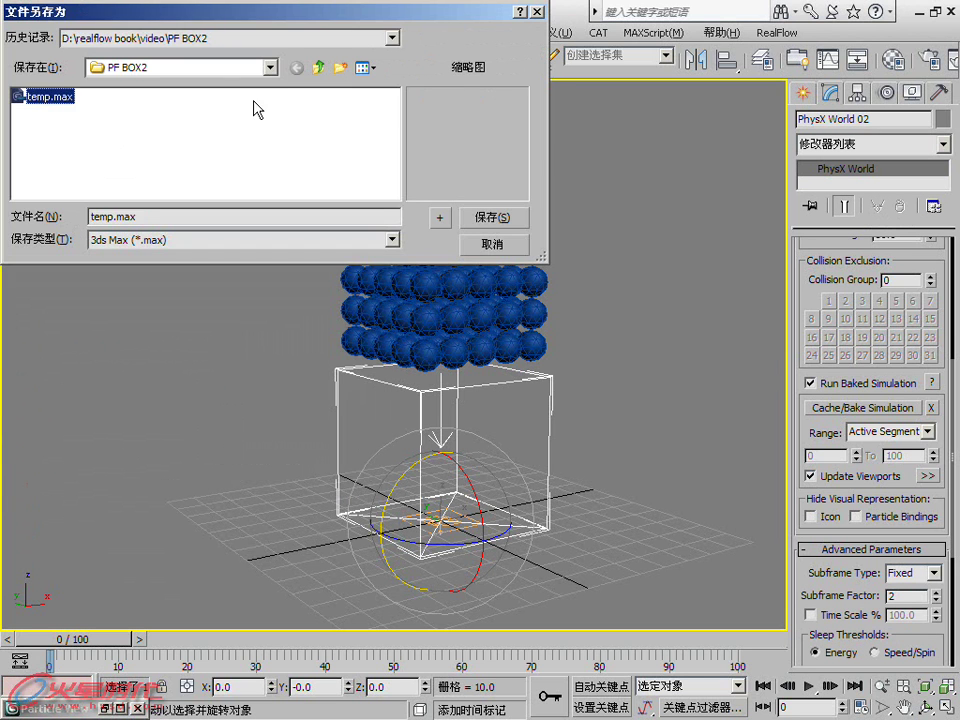
{"action": "left_click", "coordinate": [363, 67]}
{"action": "left_click", "coordinate": [388, 148]}
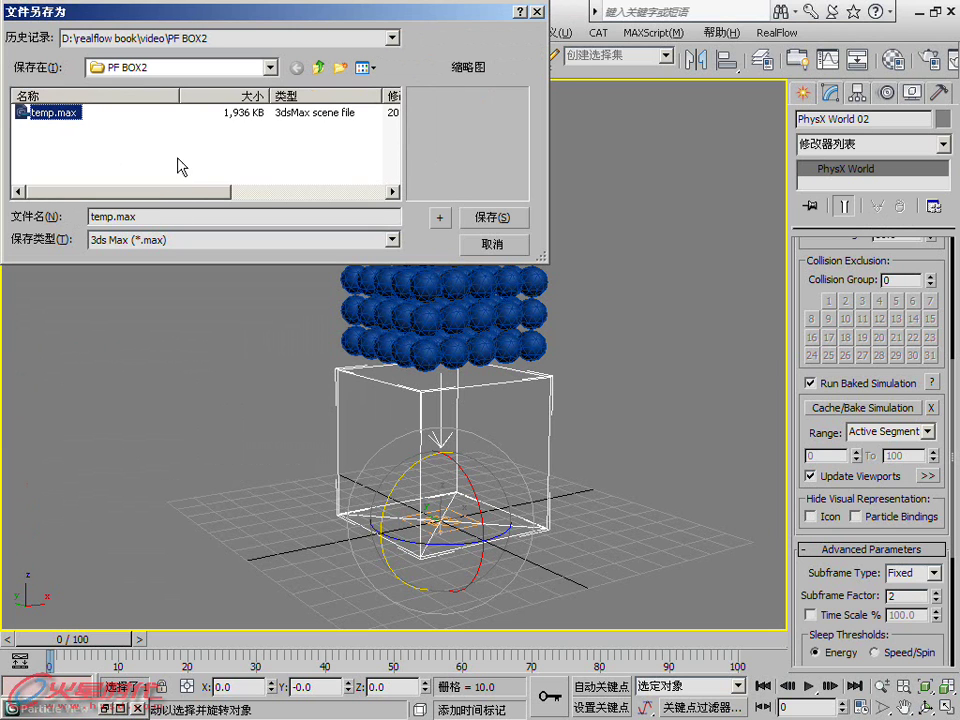
{"action": "left_click", "coordinate": [505, 244]}
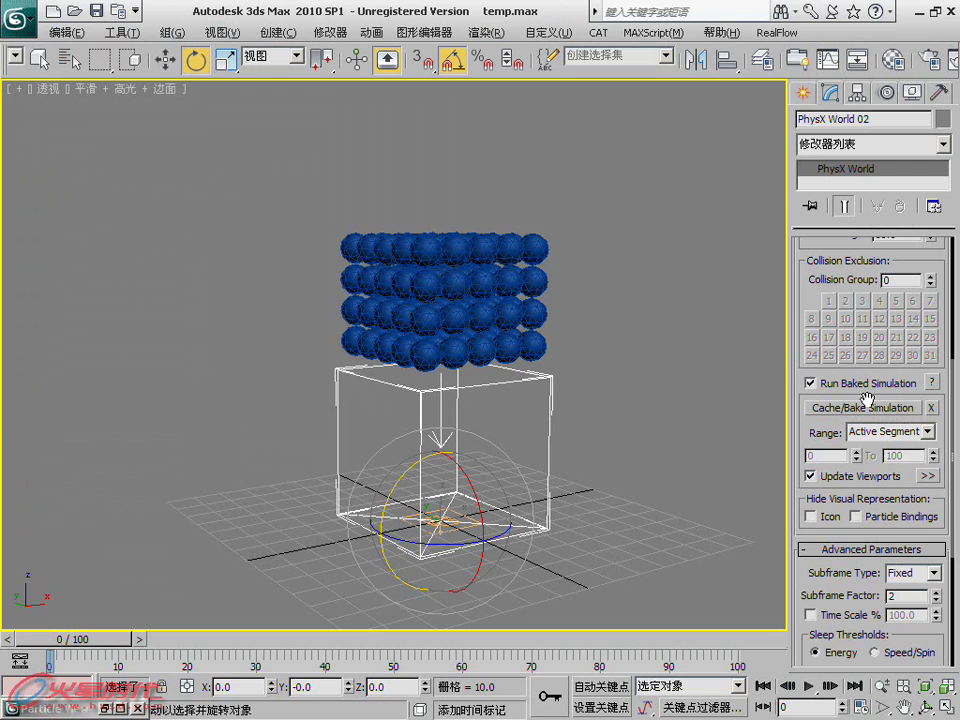
Remove the baked simulation and save the scene as temp1.max
{"action": "left_click", "coordinate": [931, 408]}
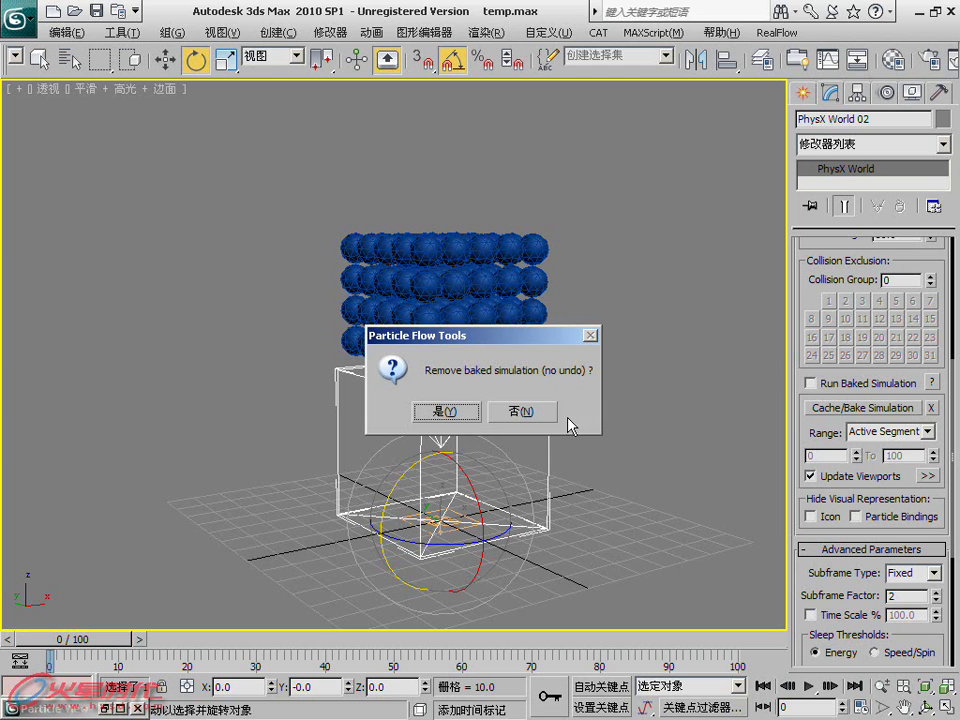
{"action": "left_click", "coordinate": [476, 410]}
{"action": "left_click", "coordinate": [17, 12]}
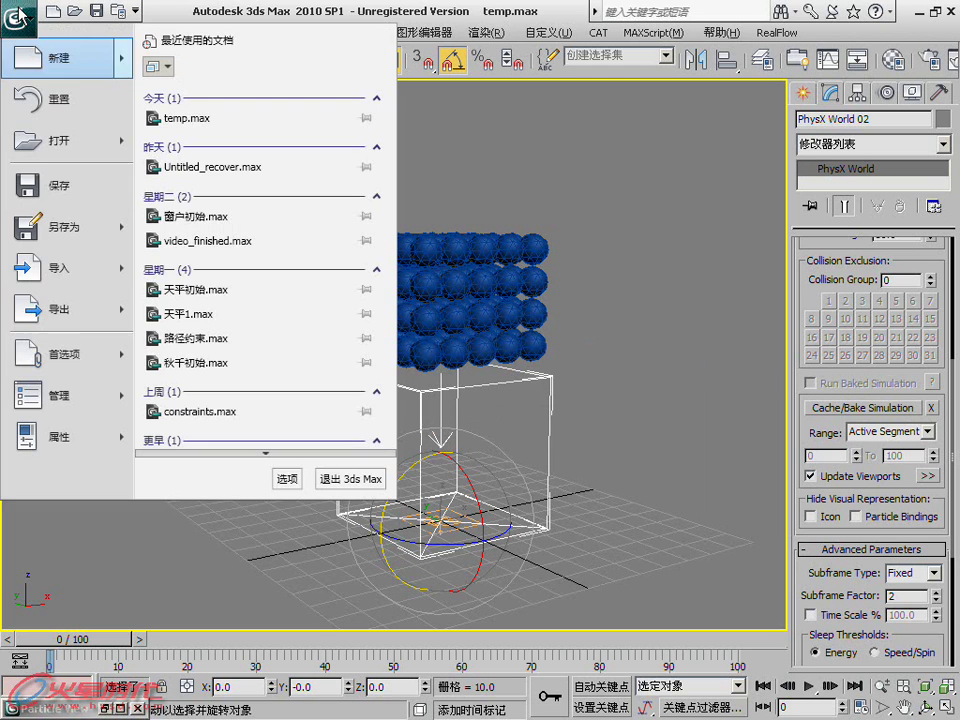
{"action": "left_click", "coordinate": [48, 222]}
{"action": "left_click", "coordinate": [112, 216]}
{"action": "type", "text": "1.max"}
{"action": "key", "text": "Return"}
Compare the file sizes of temp.max and temp1.max in the Save As dialog
{"action": "left_click", "coordinate": [17, 12]}
{"action": "left_click", "coordinate": [60, 217]}
{"action": "left_click", "coordinate": [363, 67]}
{"action": "left_click", "coordinate": [375, 152]}
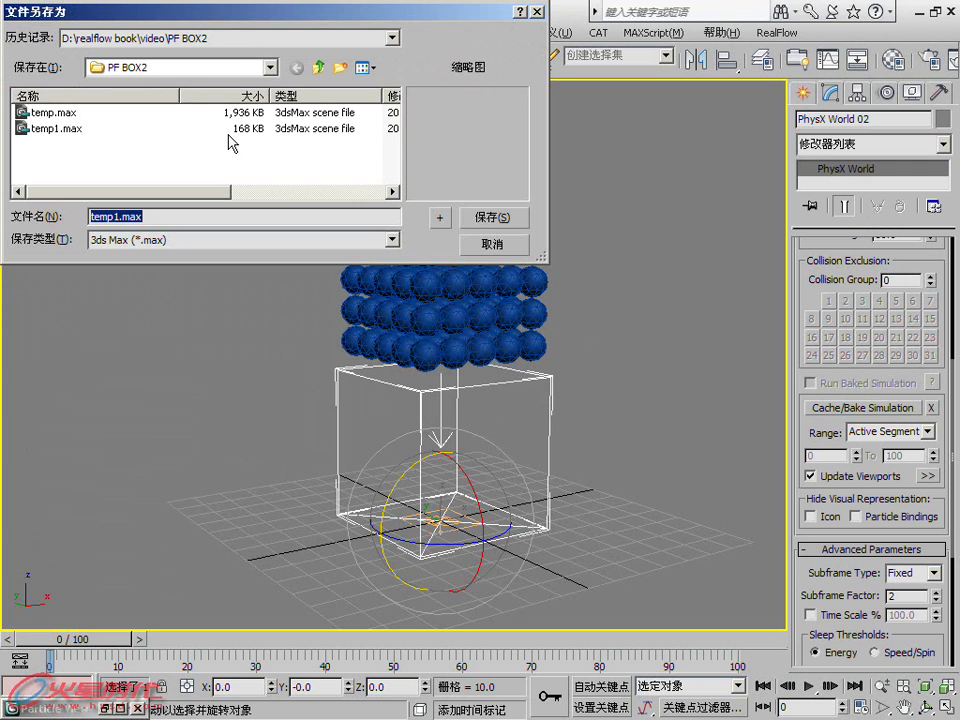
{"action": "left_click", "coordinate": [494, 245]}
{"action": "left_click_drag", "start_coordinate": [818, 432], "coordinate": [816, 466]}
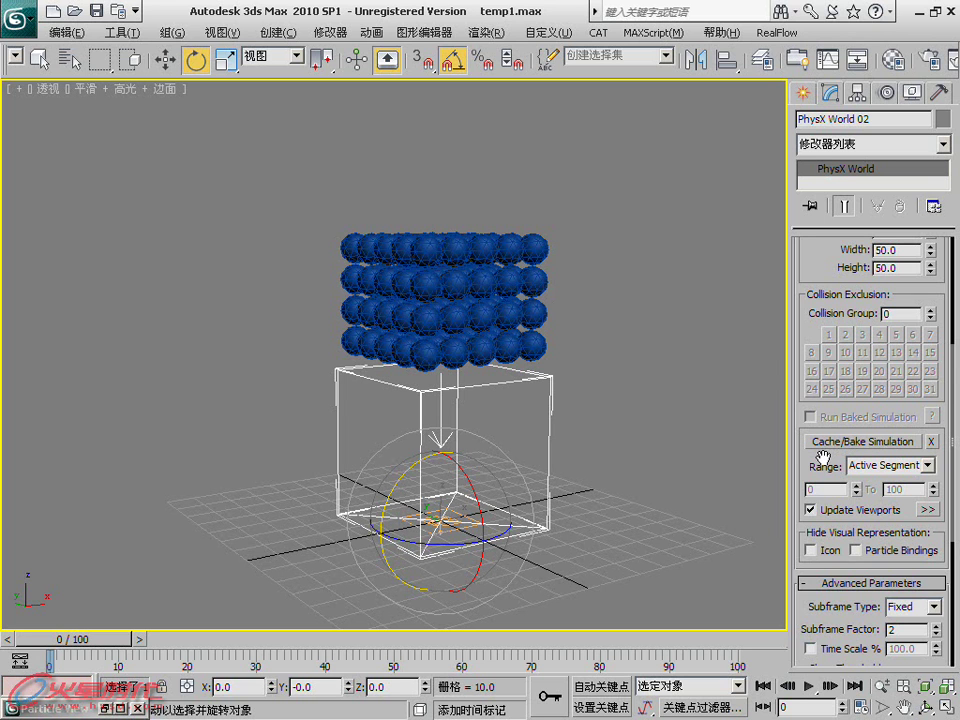
Bake only frames 30 to 70 with a custom range, then delete that bake
{"action": "left_click_drag", "start_coordinate": [818, 458], "coordinate": [880, 406]}
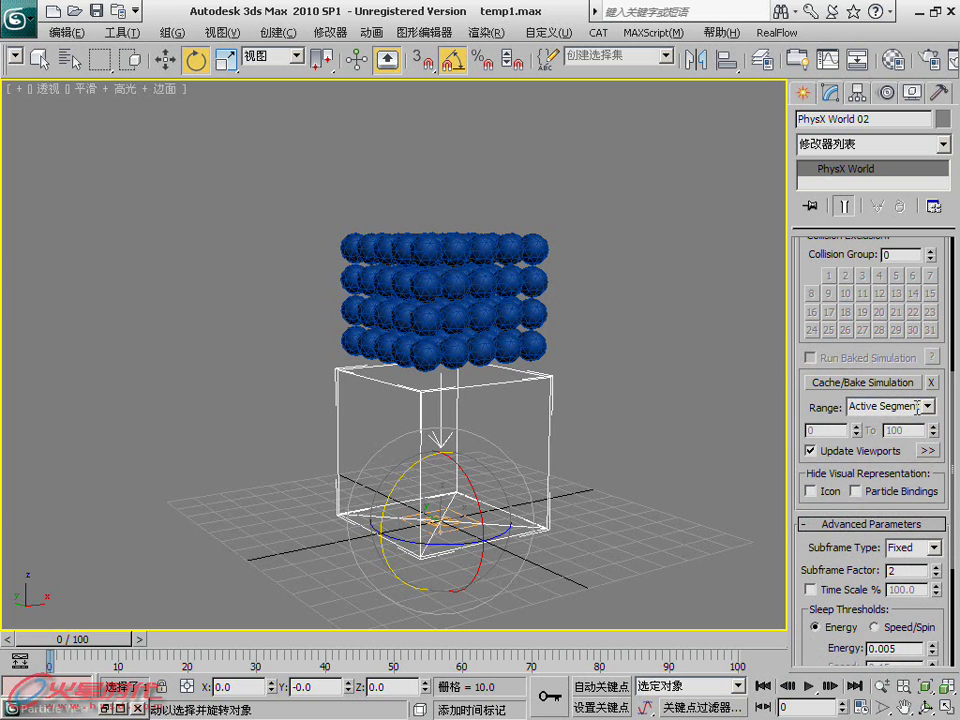
{"action": "left_click", "coordinate": [928, 406]}
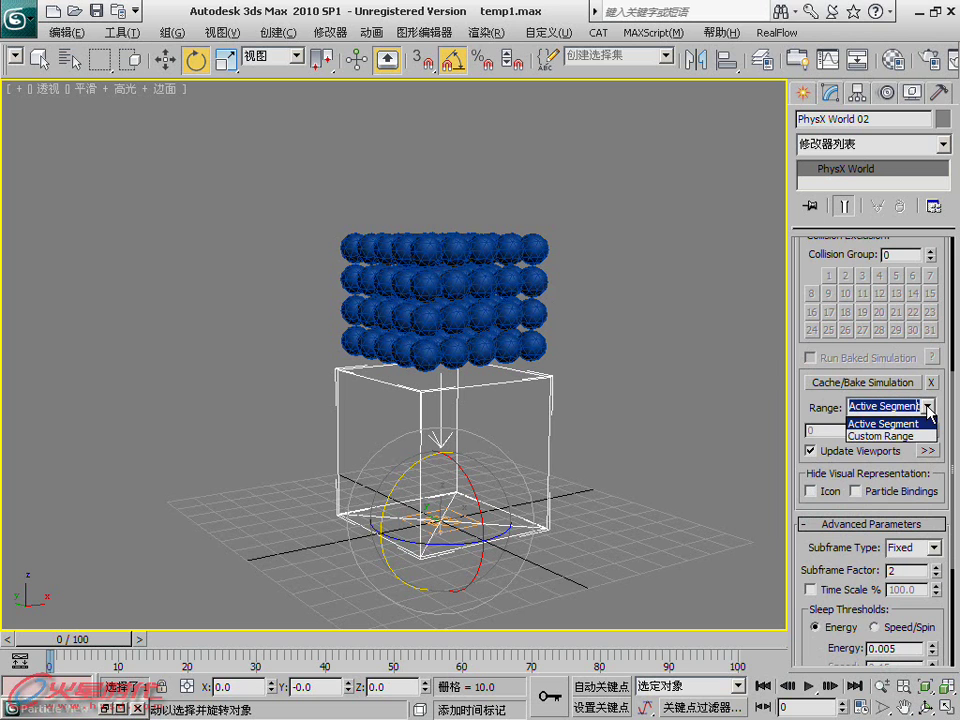
{"action": "left_click", "coordinate": [880, 436]}
{"action": "type", "text": "30"}
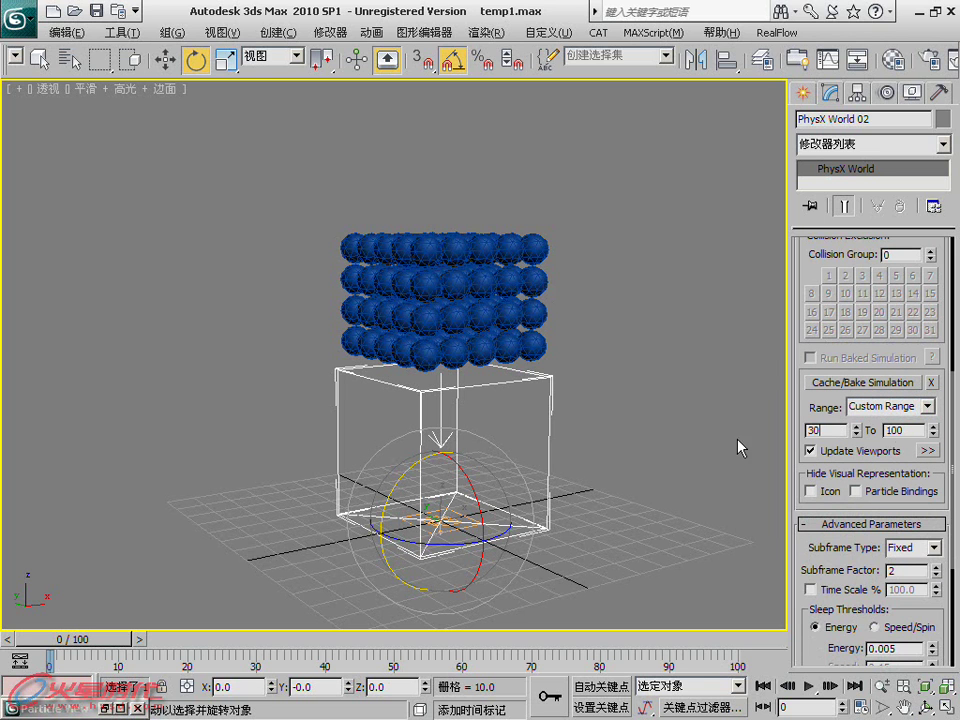
{"action": "type", "text": "70"}
{"action": "left_click", "coordinate": [873, 383]}
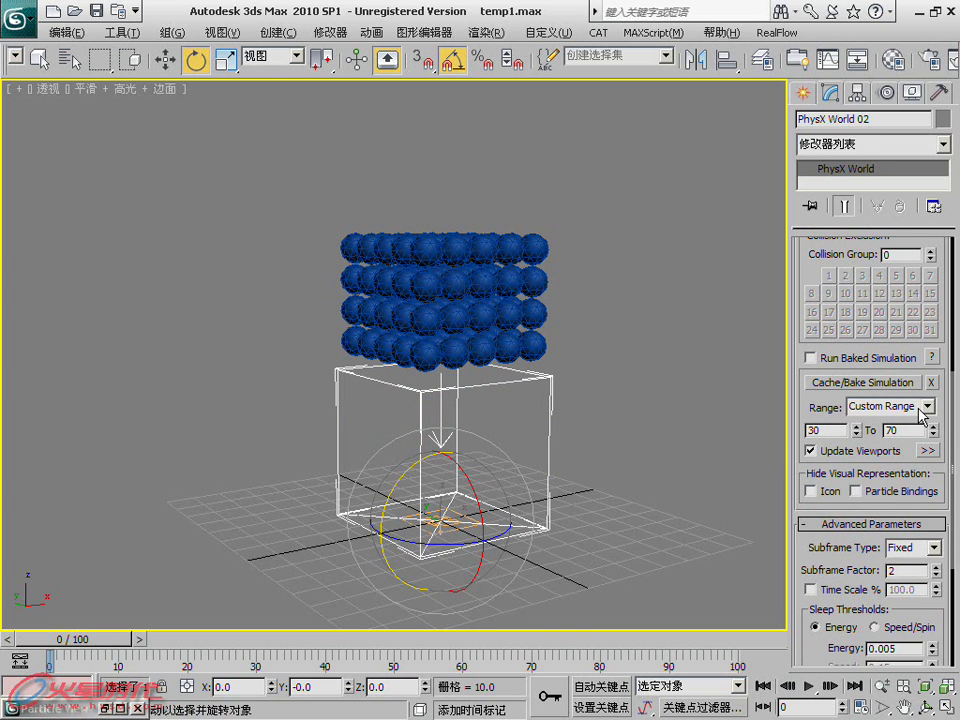
{"action": "left_click", "coordinate": [931, 382]}
{"action": "left_click", "coordinate": [470, 410]}
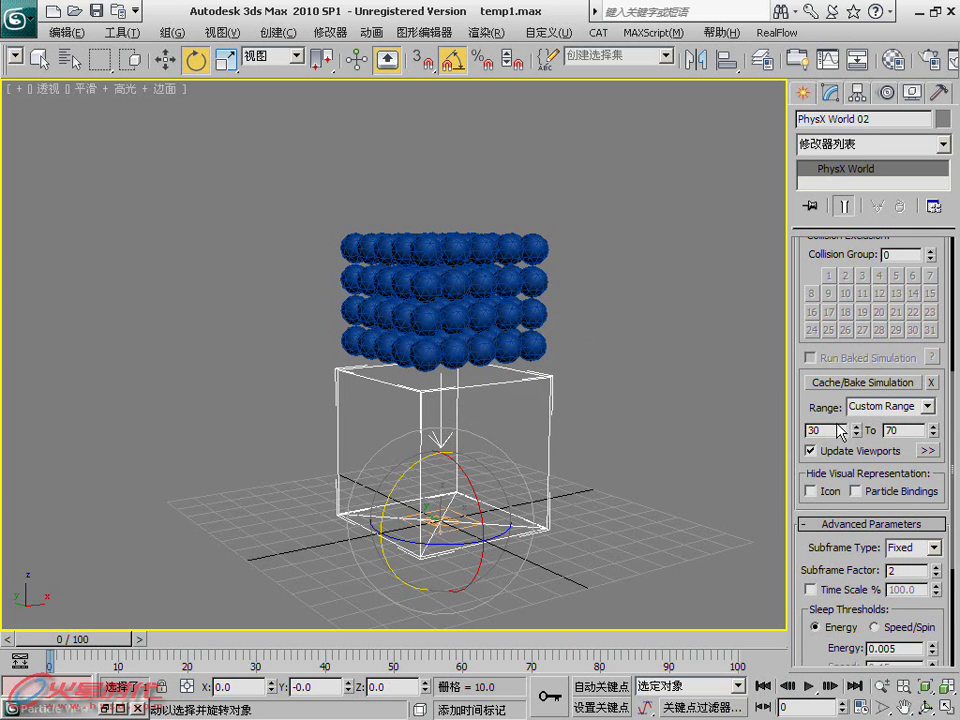
Set the bake range back to Active Segment
{"action": "left_click", "coordinate": [885, 406]}
{"action": "left_click", "coordinate": [880, 419]}
{"action": "left_click_drag", "start_coordinate": [827, 403], "coordinate": [813, 322]}
{"action": "left_click", "coordinate": [929, 325]}
{"action": "left_click", "coordinate": [890, 343]}
{"action": "left_click_drag", "start_coordinate": [797, 392], "coordinate": [796, 351]}
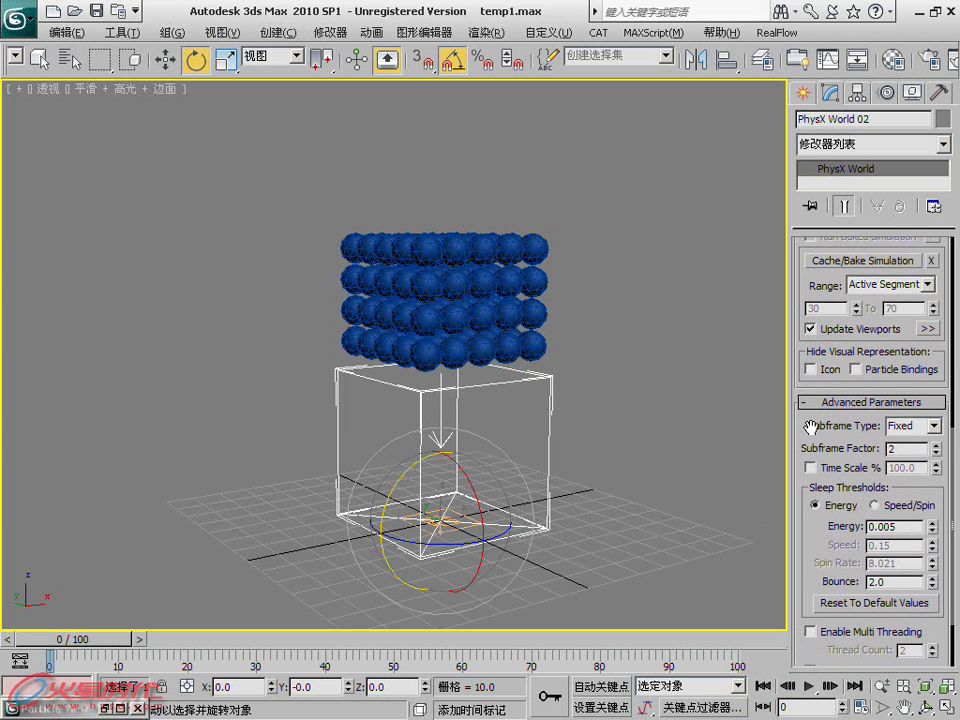
Scroll to PhysX World's advanced parameters and play the sphere simulation
{"action": "scroll", "coordinate": [805, 395], "scroll_direction": "down", "scroll_amount": 3}
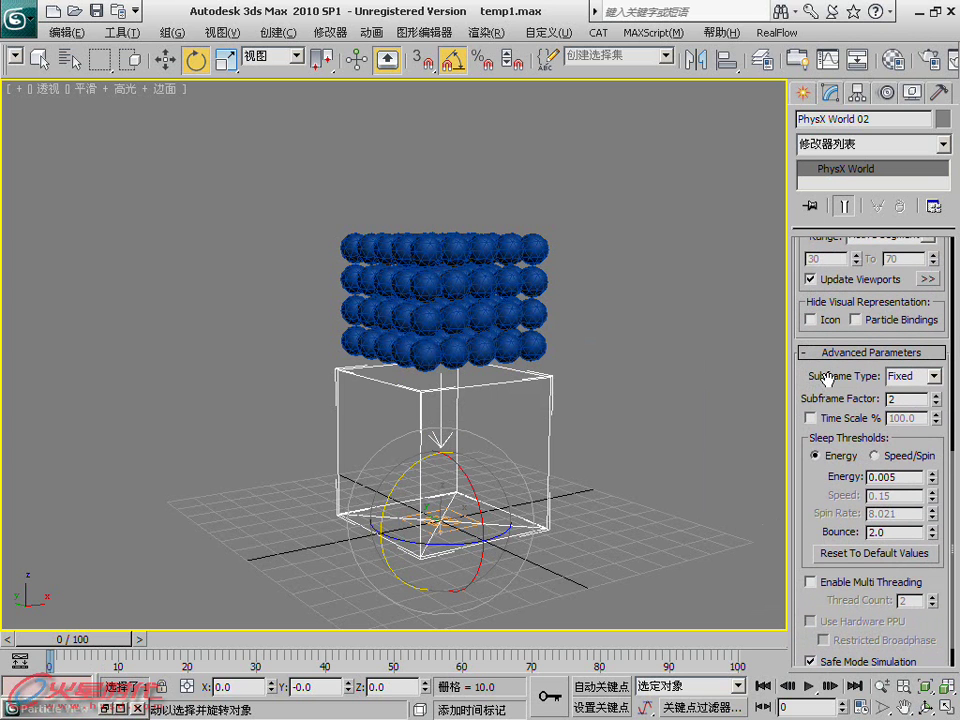
{"action": "scroll", "coordinate": [808, 380], "scroll_direction": "down", "scroll_amount": 2}
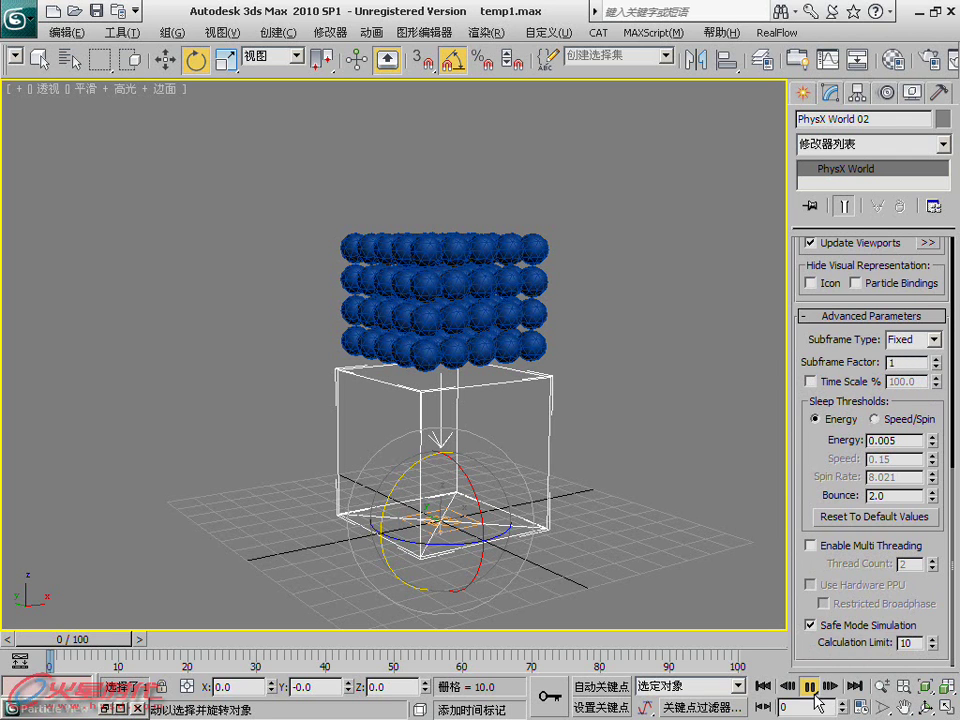
{"action": "left_click", "coordinate": [811, 687]}
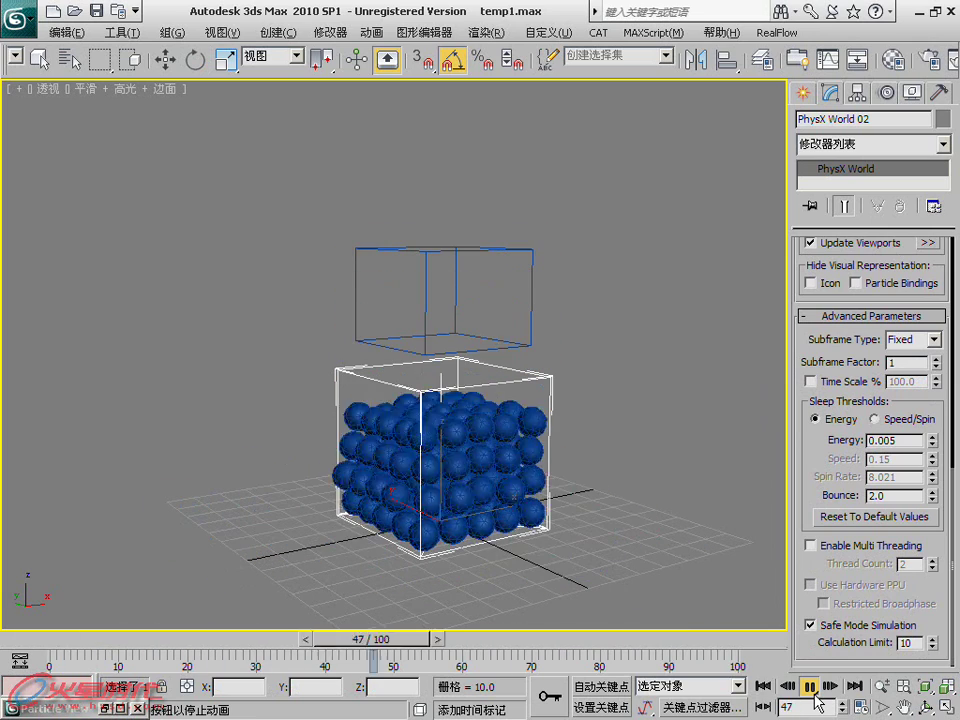
{"action": "left_click", "coordinate": [811, 688]}
Set the subframe factor to 4 and rewind the simulation to frame 0
{"action": "key", "text": "e"}
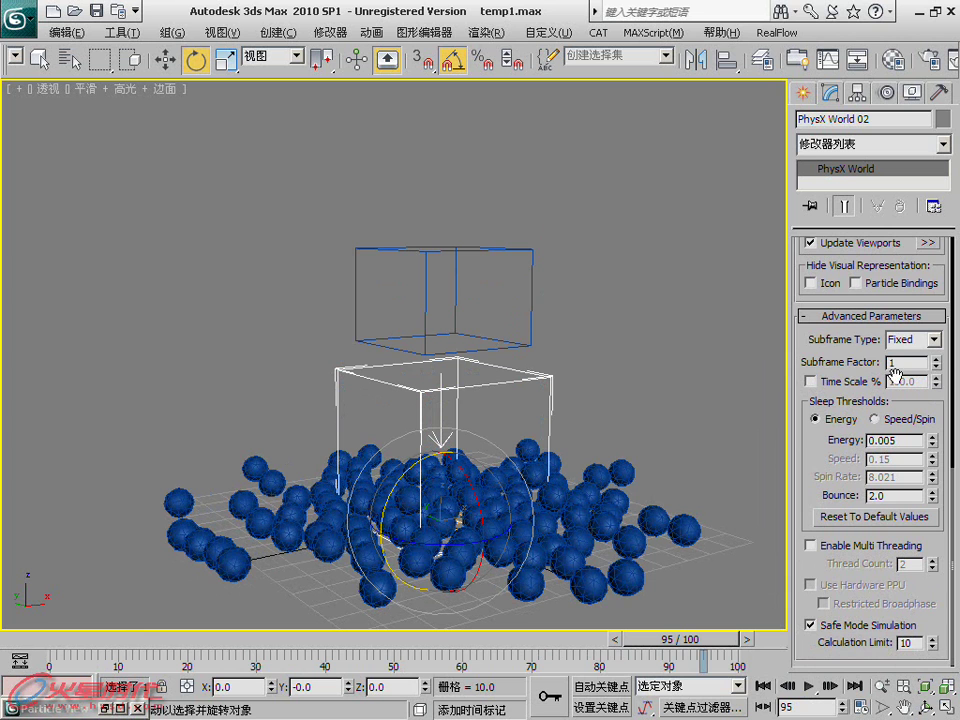
{"action": "left_click", "coordinate": [936, 358]}
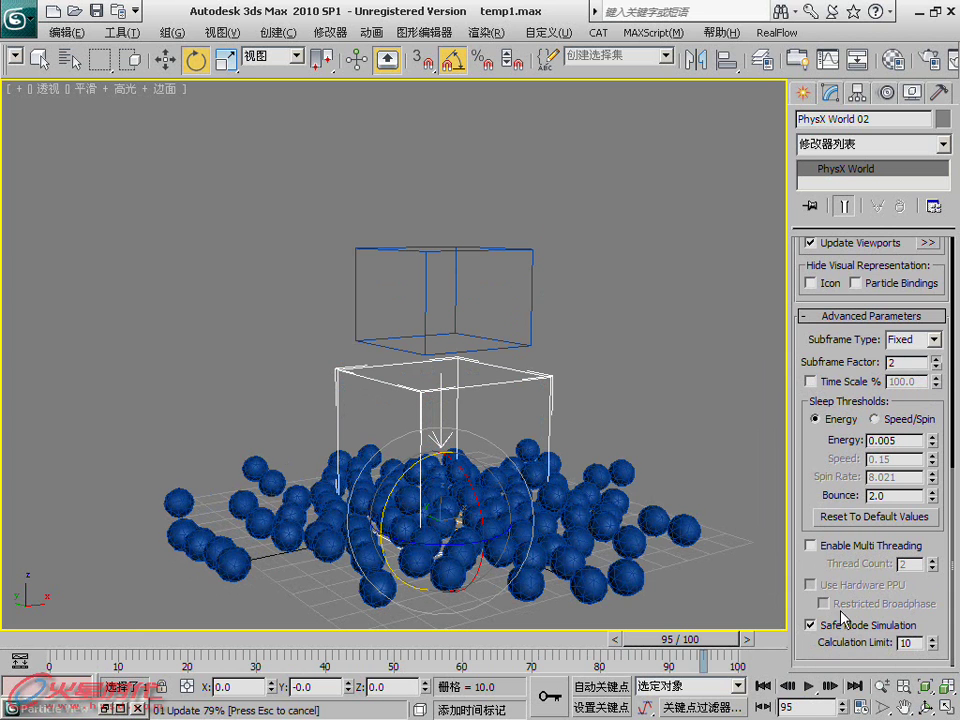
{"action": "type", "text": "4"}
{"action": "key", "text": "Return"}
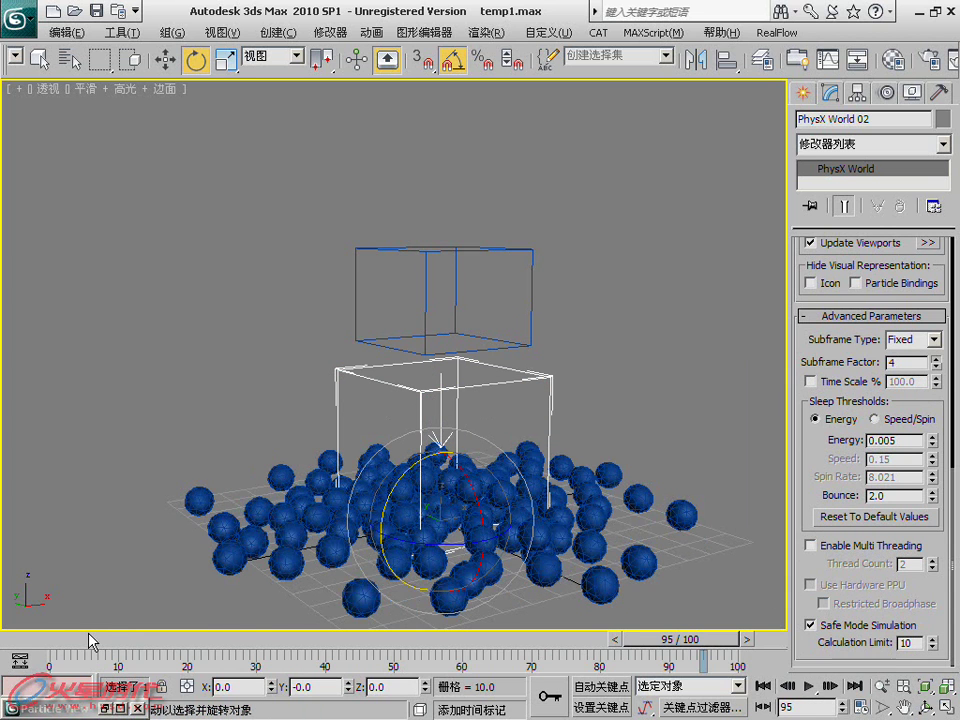
{"action": "mouse_move", "coordinate": [112, 641]}
{"action": "left_mouse_down"}
{"action": "mouse_move", "coordinate": [335, 630]}
{"action": "mouse_move", "coordinate": [731, 499]}
{"action": "left_mouse_up"}
{"action": "key", "text": "e"}
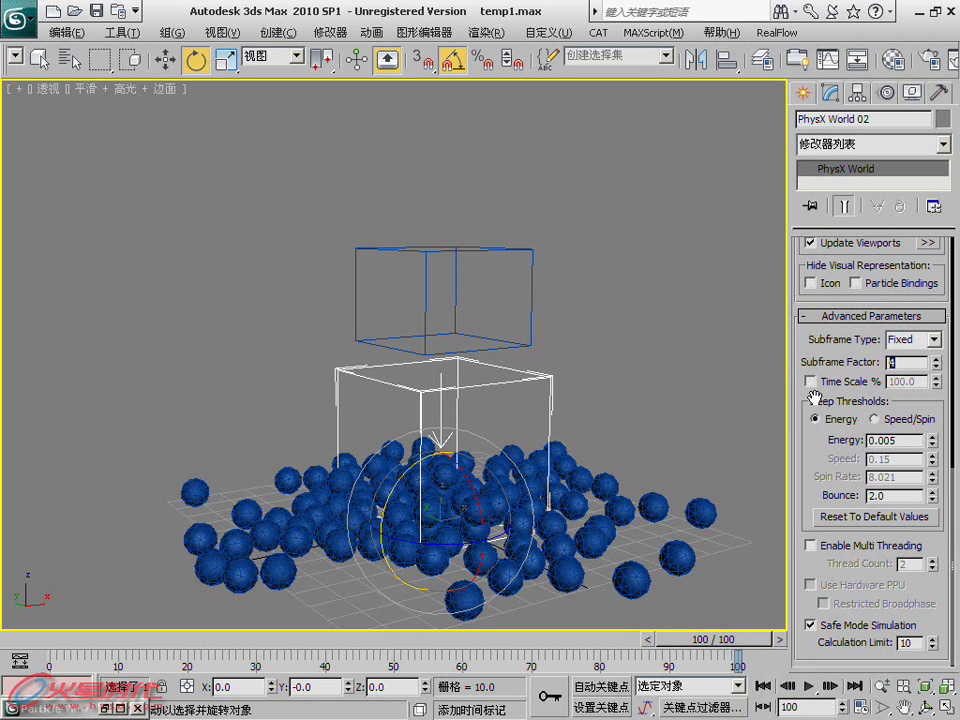
{"action": "middle_click_drag", "start_coordinate": [653, 450], "coordinate": [660, 437]}
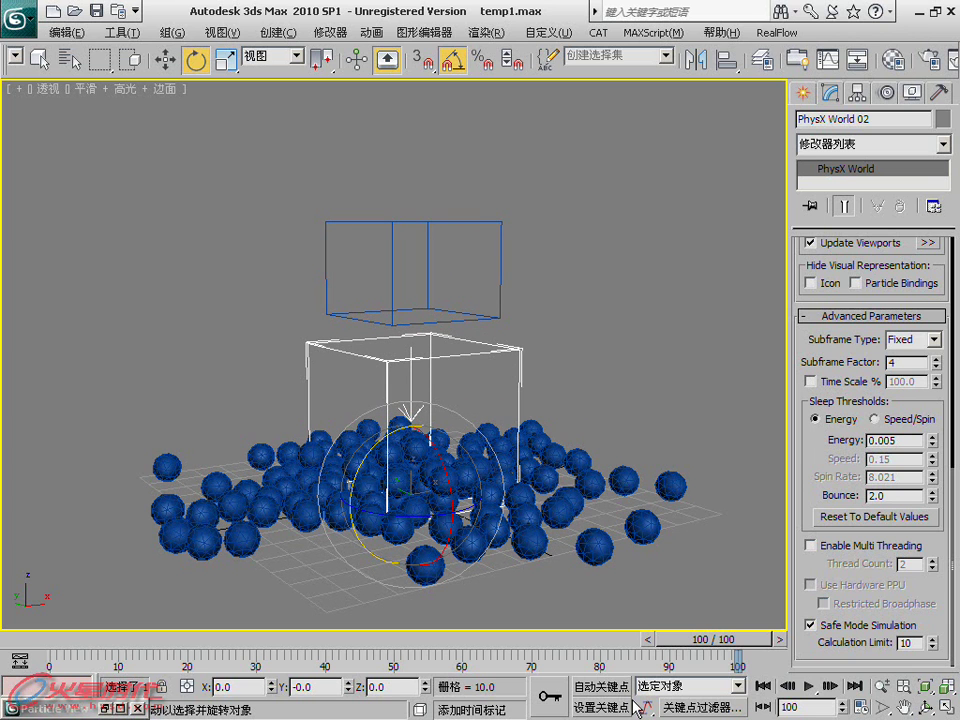
Lower the subframe factor to 2 and make particles Cube shapes colliding as Box
{"action": "left_click", "coordinate": [25, 641]}
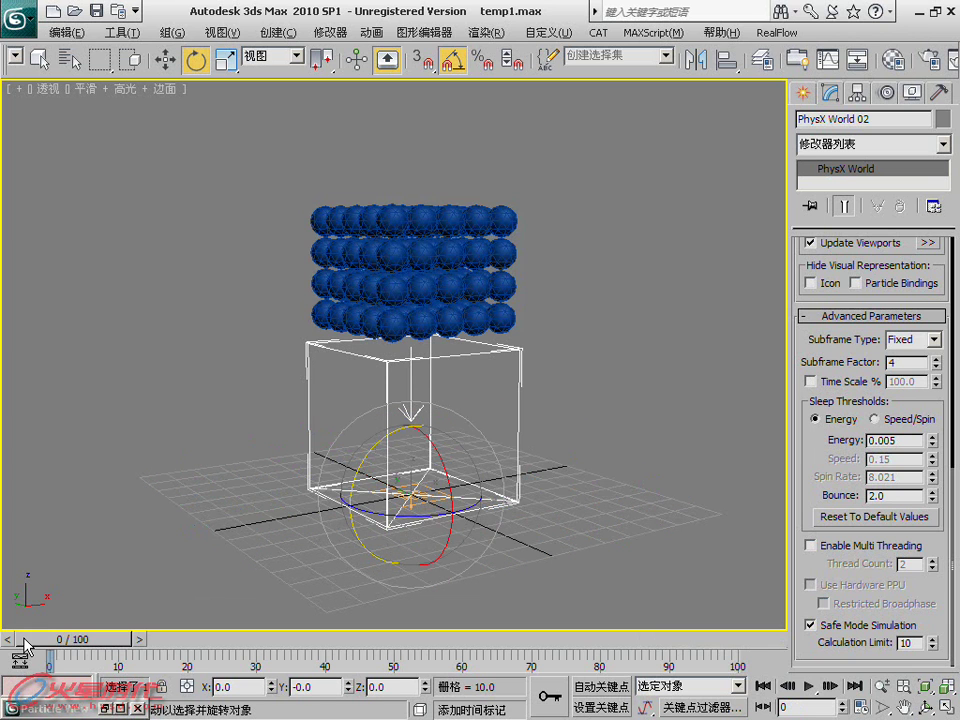
{"action": "left_click", "coordinate": [936, 366]}
{"action": "double_click", "coordinate": [90, 711]}
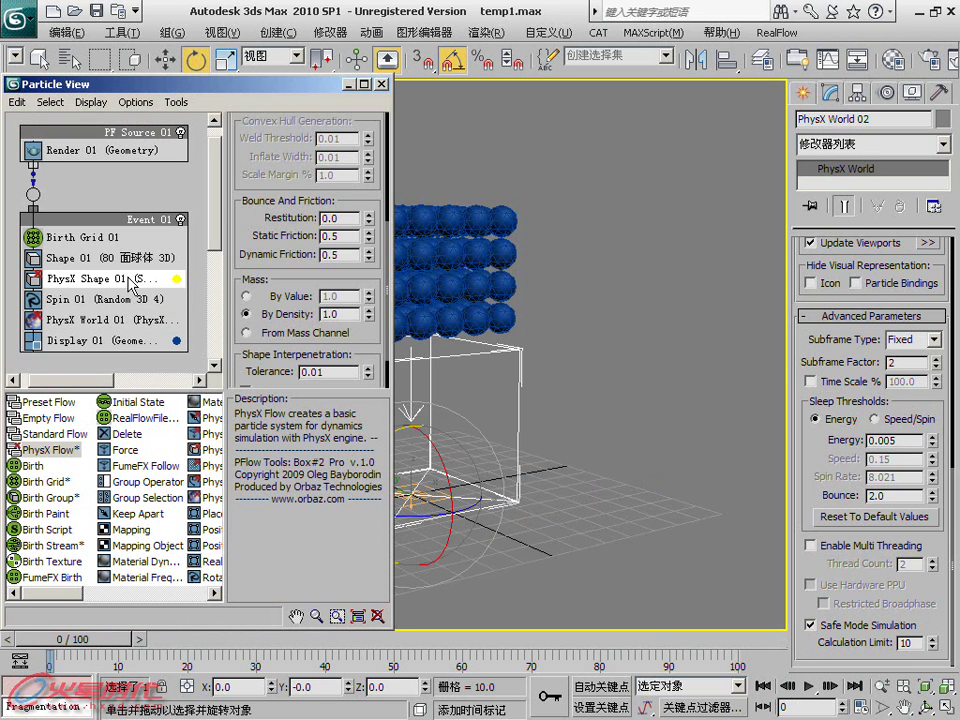
{"action": "left_click", "coordinate": [100, 258]}
{"action": "left_click", "coordinate": [368, 170]}
{"action": "left_click", "coordinate": [305, 186]}
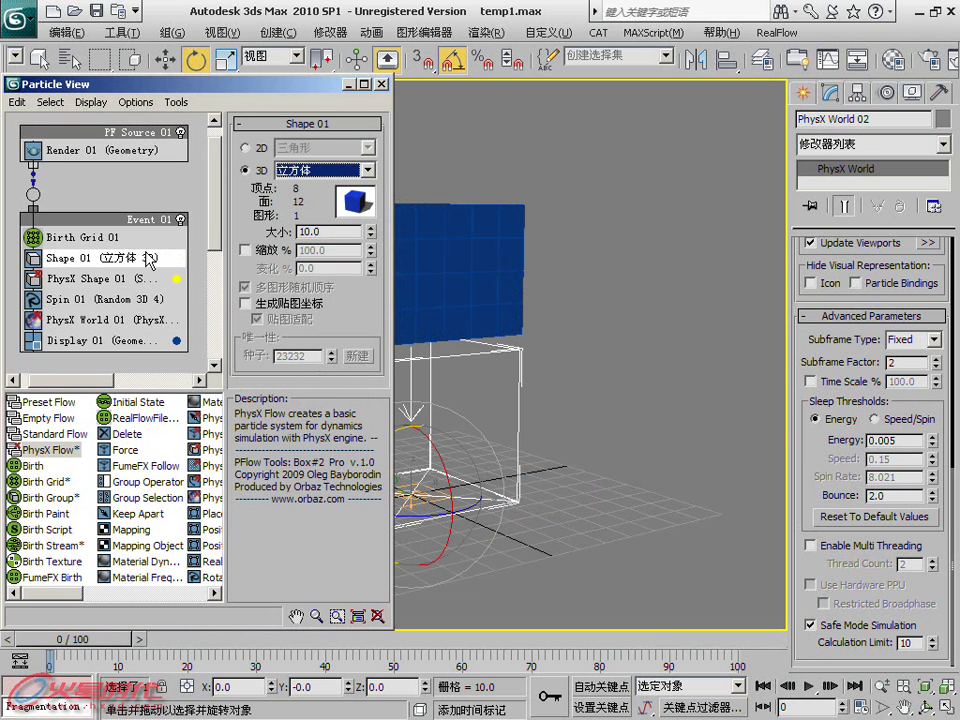
{"action": "left_click", "coordinate": [90, 279]}
{"action": "left_click", "coordinate": [369, 145]}
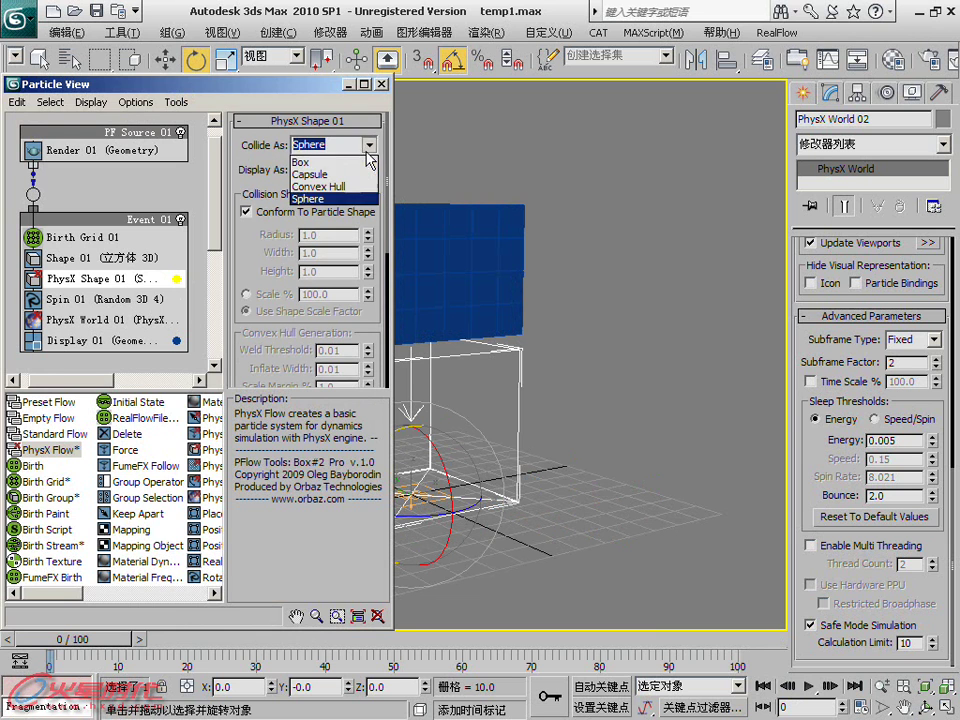
{"action": "left_click", "coordinate": [300, 162]}
{"action": "left_click", "coordinate": [364, 84]}
Scrub the timeline to watch the cubes tumble, then rewind to frame 0
{"action": "left_click_drag", "start_coordinate": [30, 640], "coordinate": [337, 601]}
{"action": "key", "text": "e"}
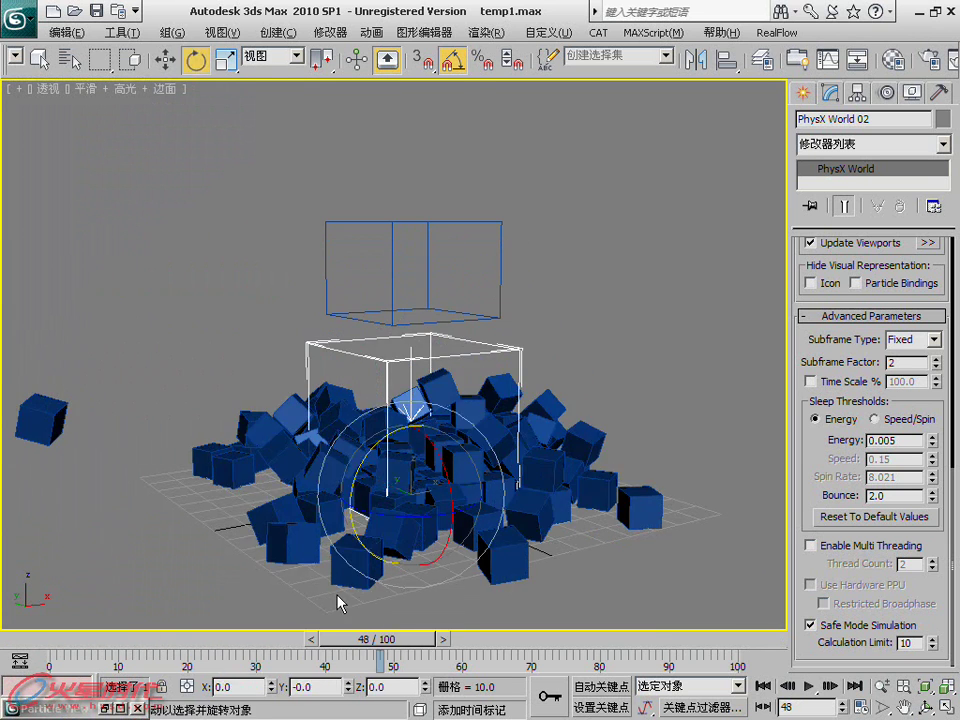
{"action": "left_click", "coordinate": [216, 643]}
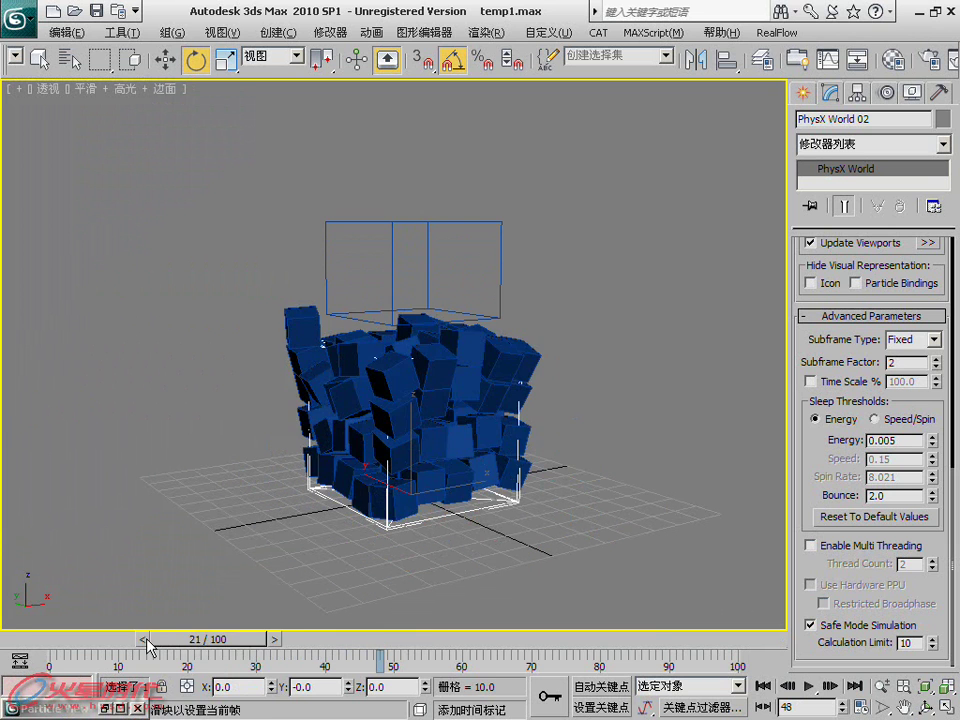
{"action": "left_click_drag", "start_coordinate": [148, 645], "coordinate": [64, 637]}
Enable Time Scale, try 10 and 300 percent, and settle at 100 percent
{"action": "left_click", "coordinate": [877, 384]}
{"action": "double_click", "coordinate": [897, 381]}
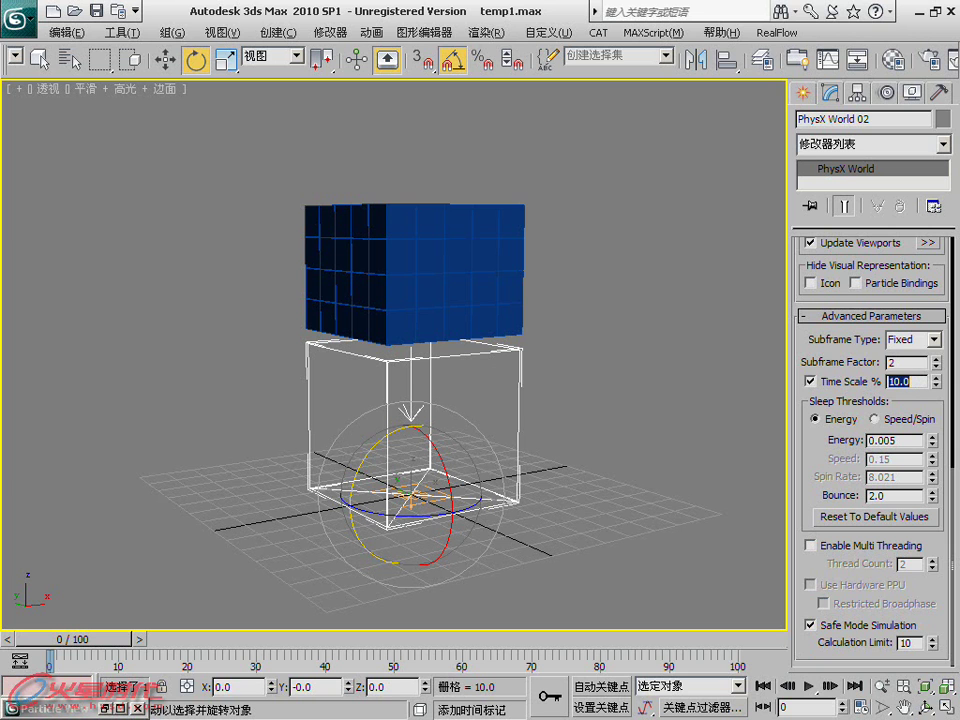
{"action": "left_click", "coordinate": [810, 686]}
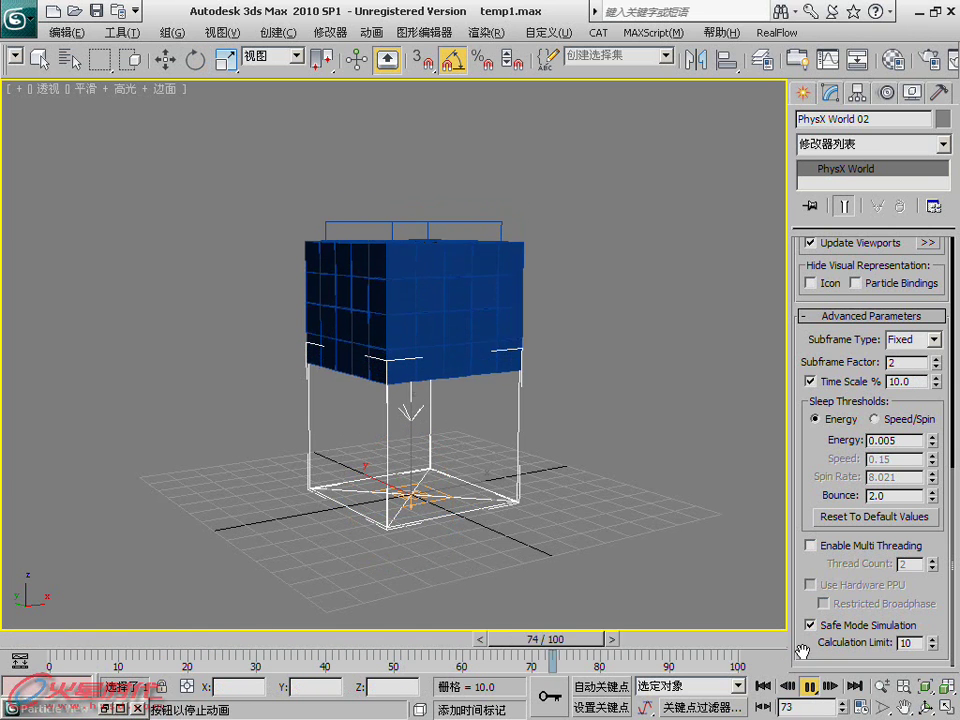
{"action": "double_click", "coordinate": [897, 381]}
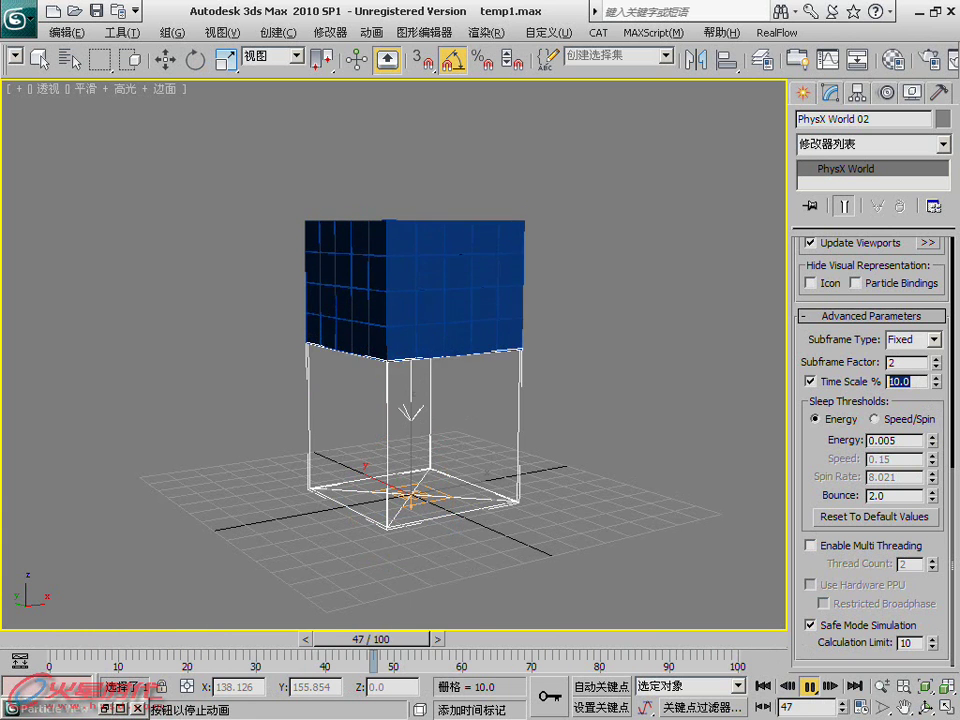
{"action": "type", "text": "300"}
{"action": "key", "text": "Return"}
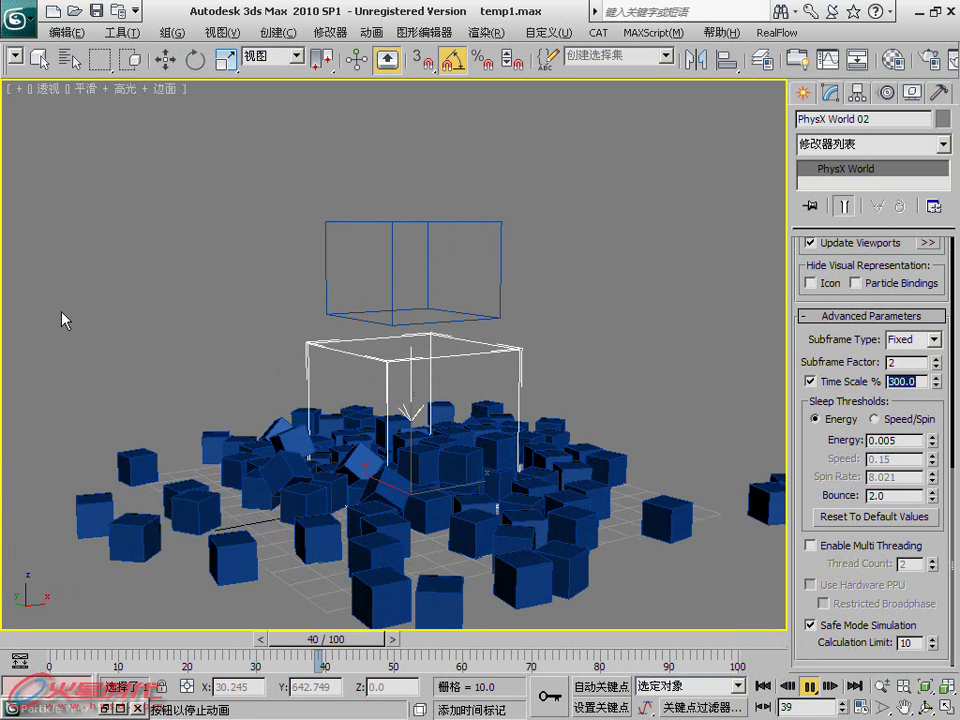
{"action": "type", "text": "100"}
{"action": "key", "text": "Return"}
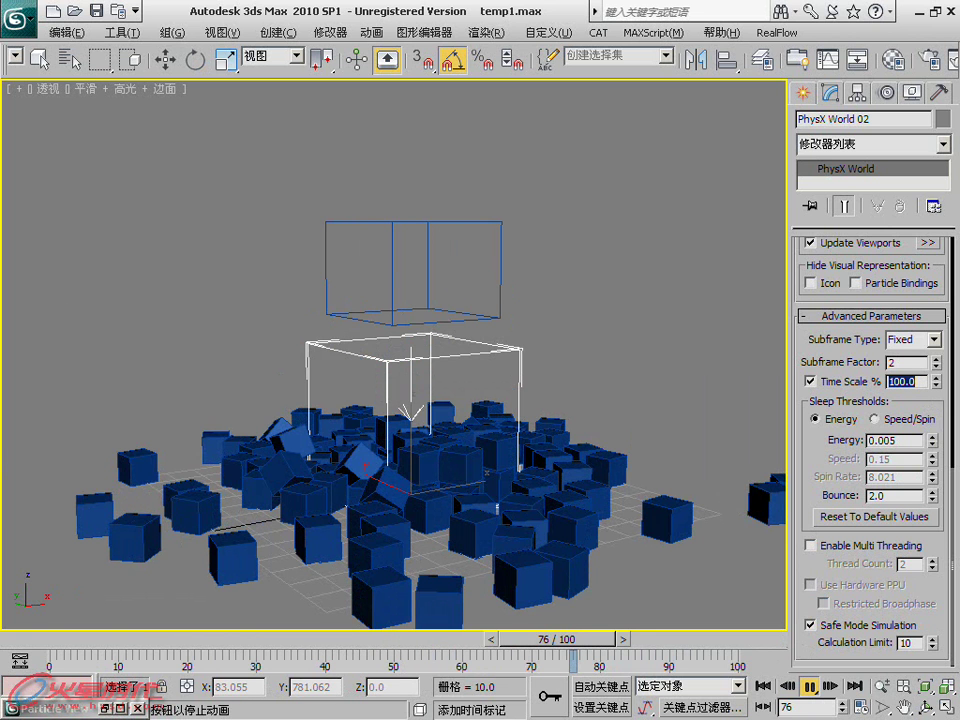
Scrub the simulation to about frame 30 to watch the cubes scatter
{"action": "left_click", "coordinate": [62, 642]}
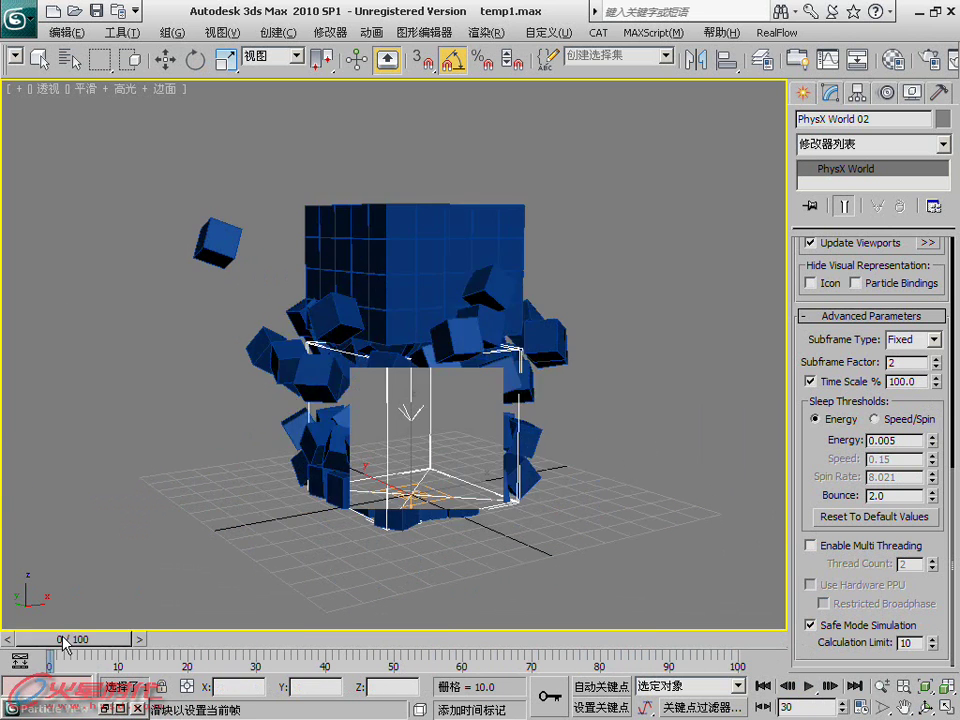
{"action": "left_click_drag", "start_coordinate": [62, 642], "coordinate": [164, 641]}
{"action": "key", "text": "e"}
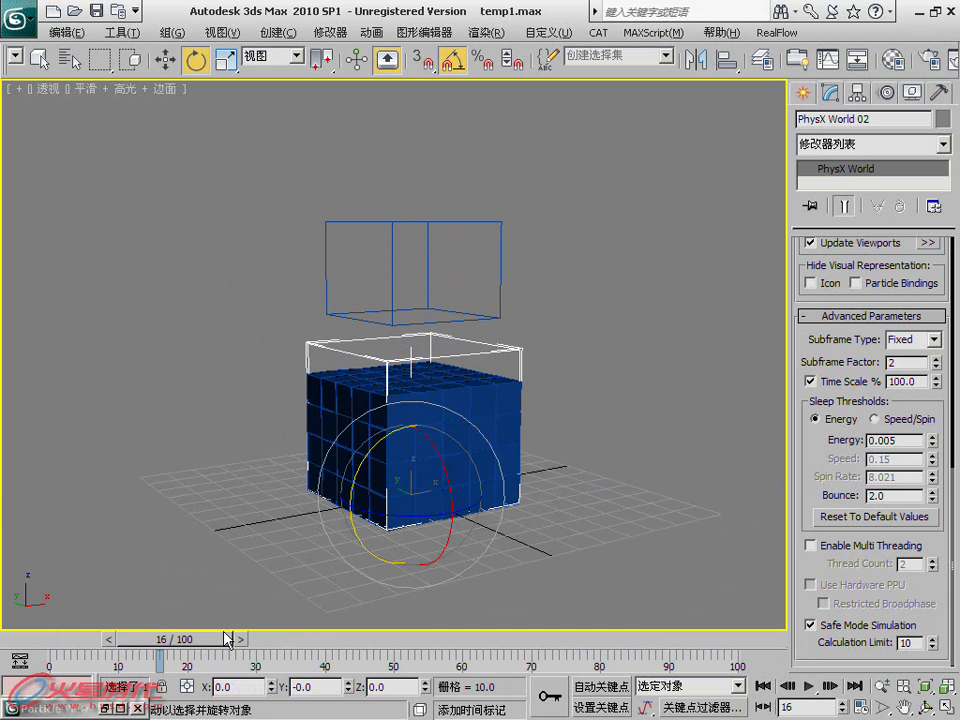
{"action": "left_click_drag", "start_coordinate": [228, 638], "coordinate": [306, 636]}
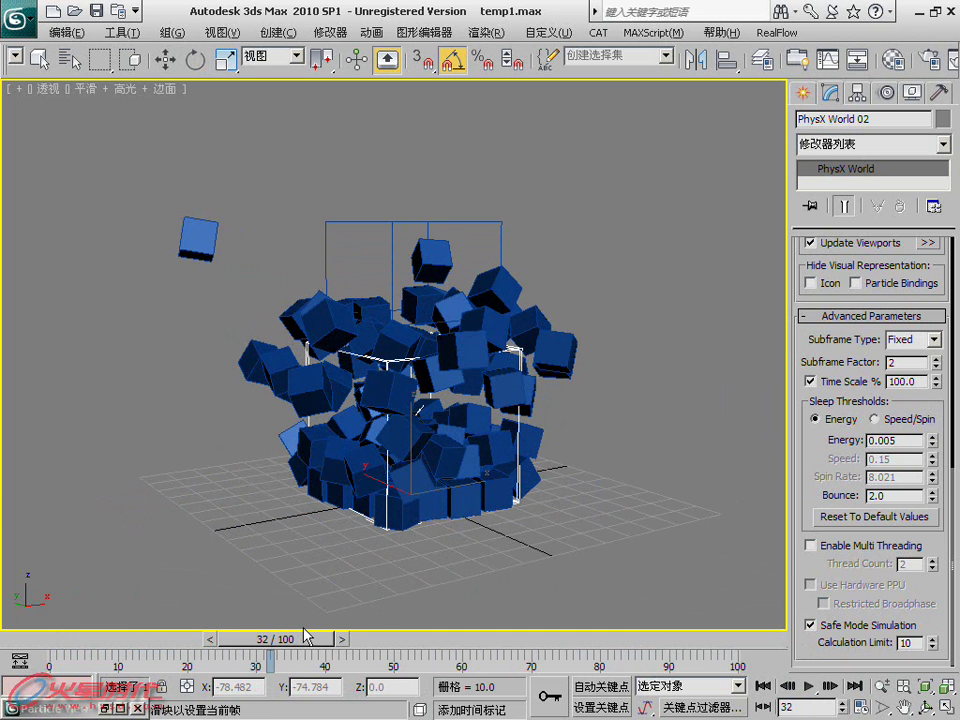
{"action": "key", "text": "e"}
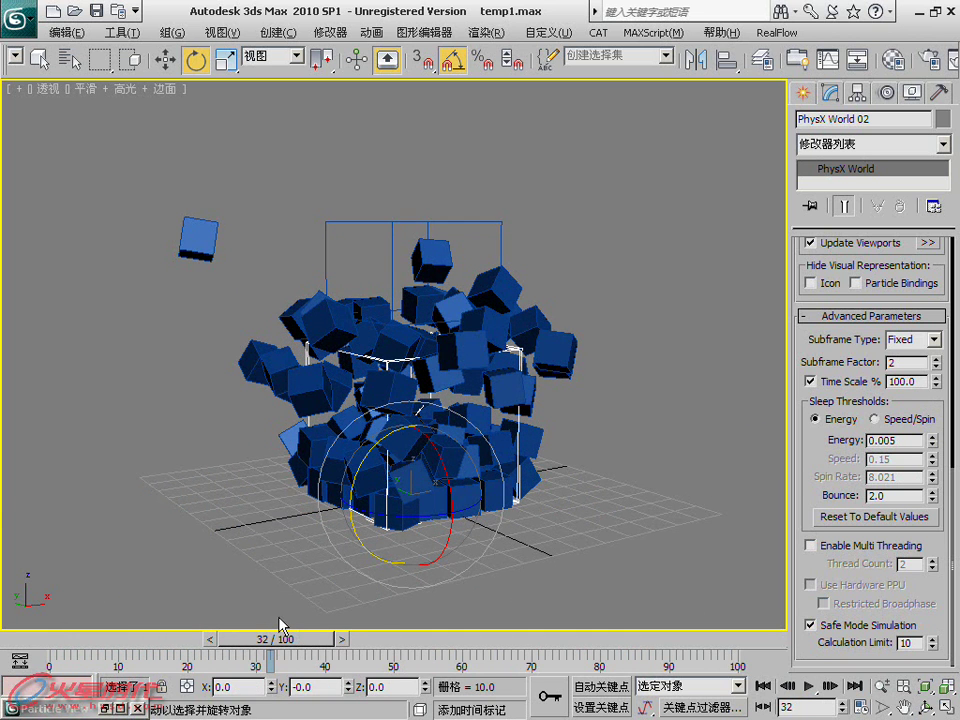
{"action": "left_click_drag", "start_coordinate": [287, 643], "coordinate": [281, 647]}
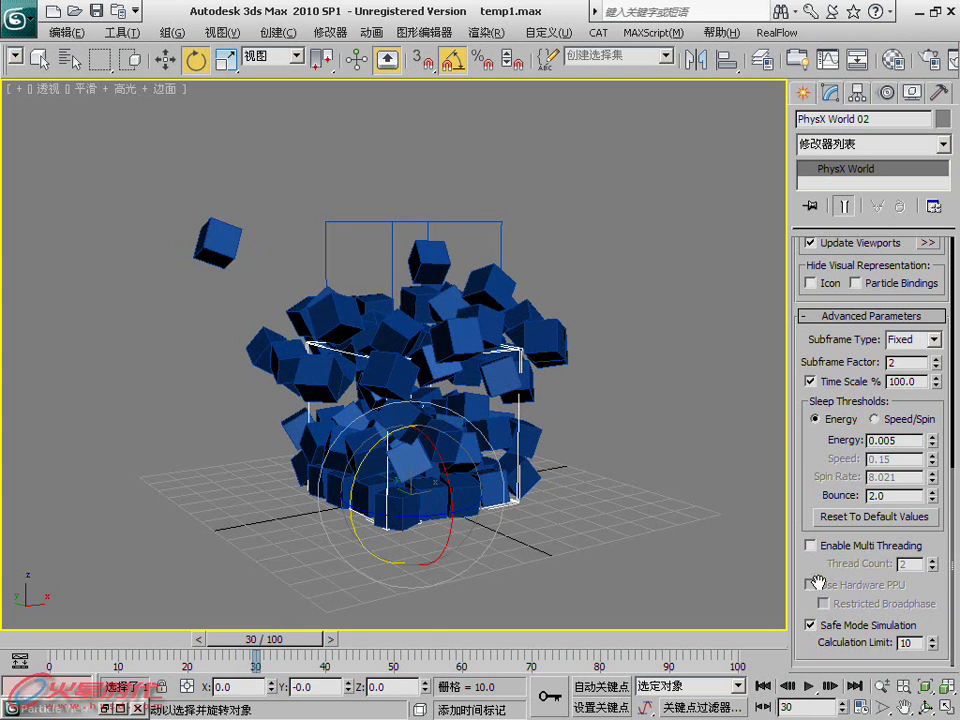
With Auto Key on, key Time Scale 0 at frame 30 and copy that key to frame 70
{"action": "left_click", "coordinate": [601, 686]}
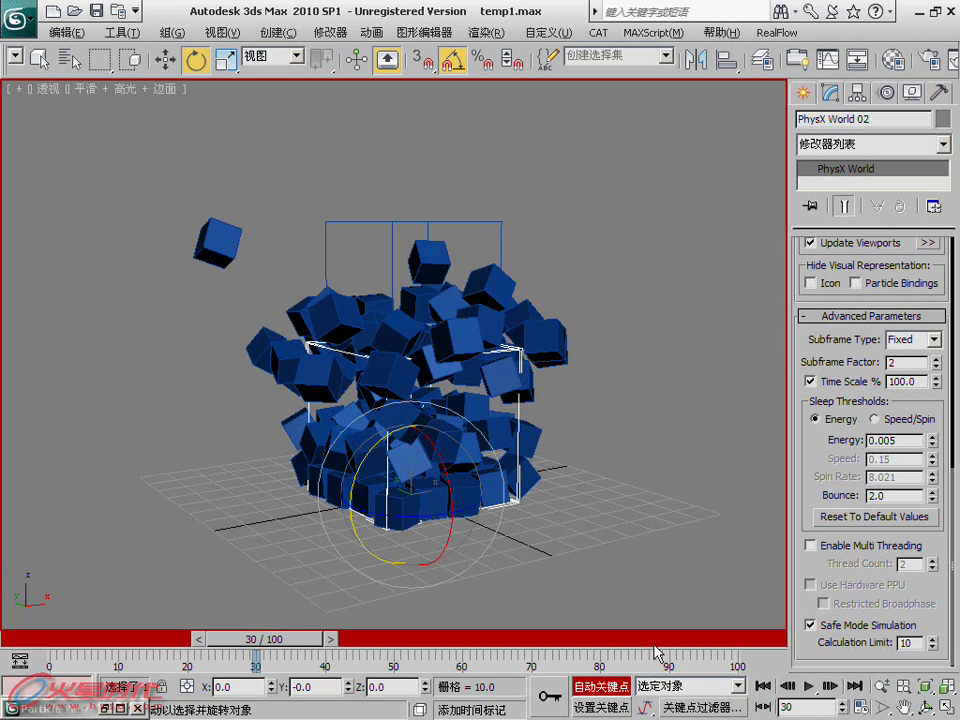
{"action": "double_click", "coordinate": [905, 381]}
{"action": "type", "text": "0"}
{"action": "key", "text": "Return"}
{"action": "left_click_drag", "start_coordinate": [49, 659], "coordinate": [243, 659]}
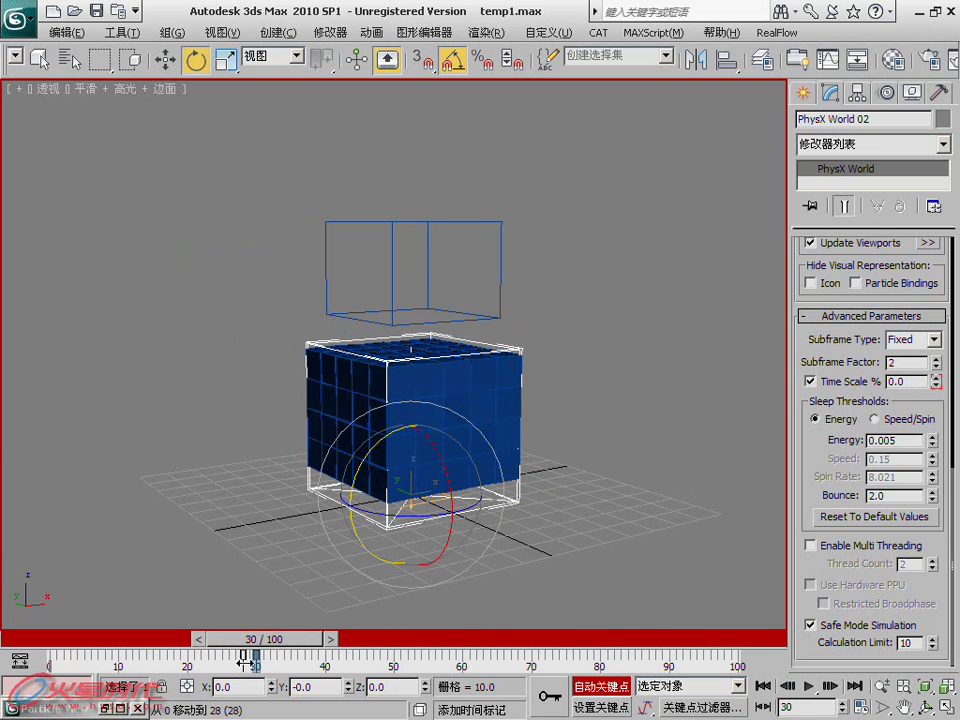
{"action": "mouse_move", "coordinate": [243, 659]}
{"action": "left_mouse_down"}
{"action": "mouse_move", "coordinate": [62, 648]}
{"action": "mouse_move", "coordinate": [317, 650]}
{"action": "left_mouse_up"}
{"action": "key", "text": "e"}
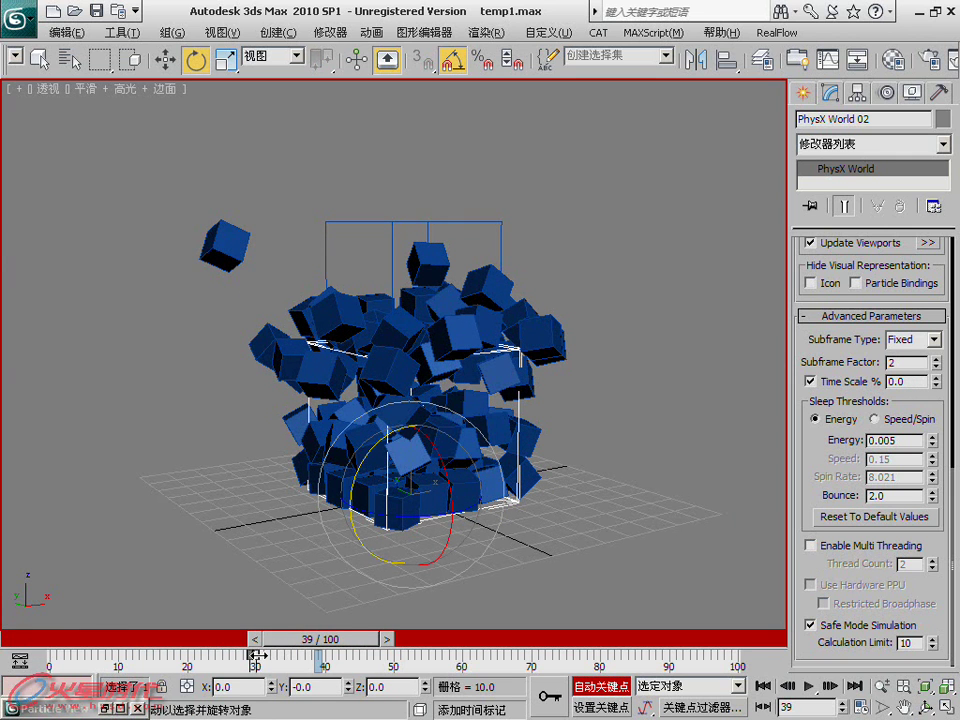
{"action": "left_click_drag", "start_coordinate": [256, 655], "coordinate": [522, 655], "text": "shift"}
{"action": "left_click_drag", "start_coordinate": [524, 655], "coordinate": [532, 655]}
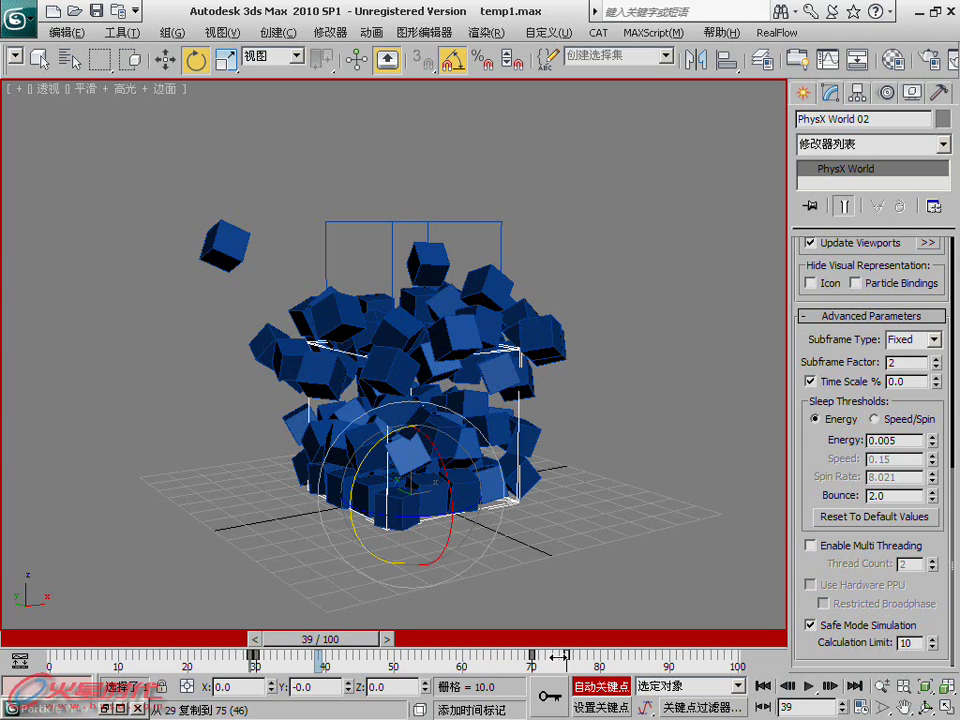
Play back the keyed simulation, check frame 74, and turn Auto Key off
{"action": "left_click", "coordinate": [763, 686]}
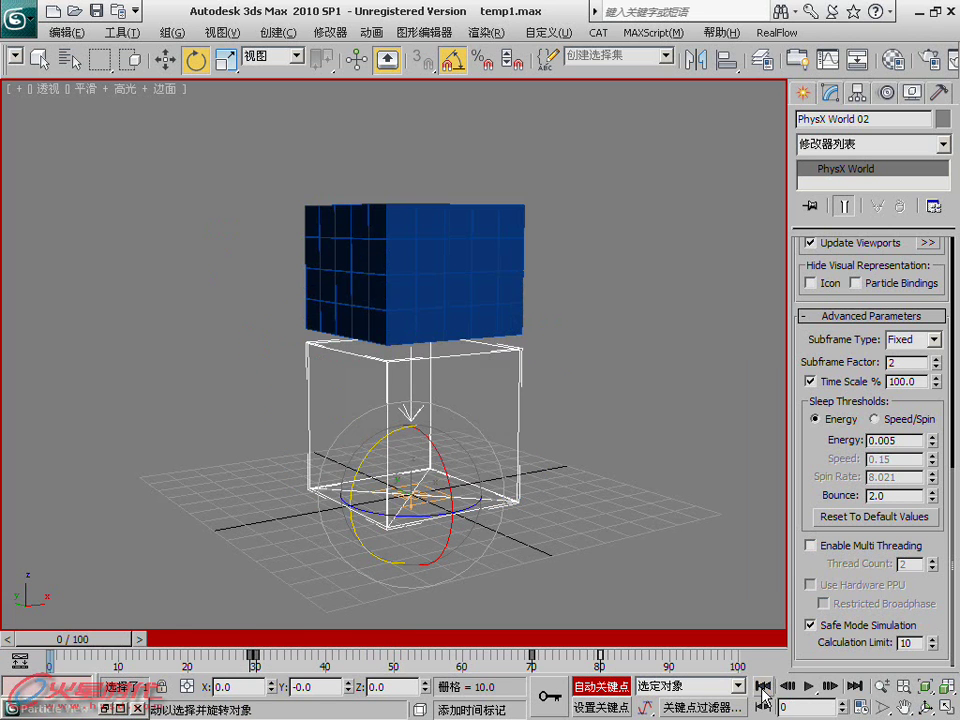
{"action": "left_click", "coordinate": [806, 687]}
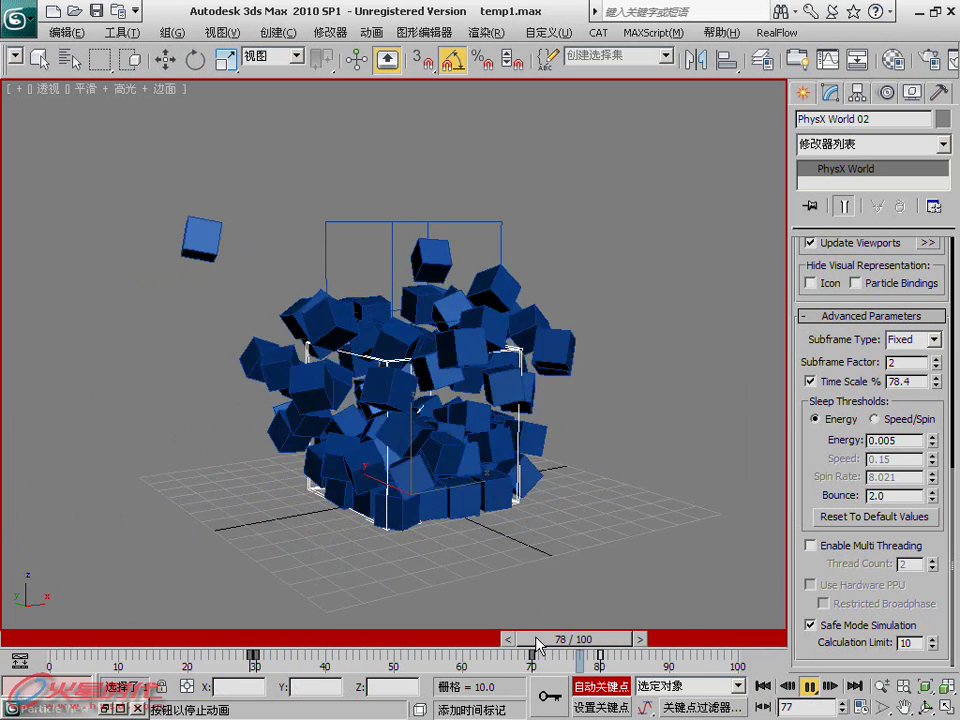
{"action": "left_click", "coordinate": [553, 645]}
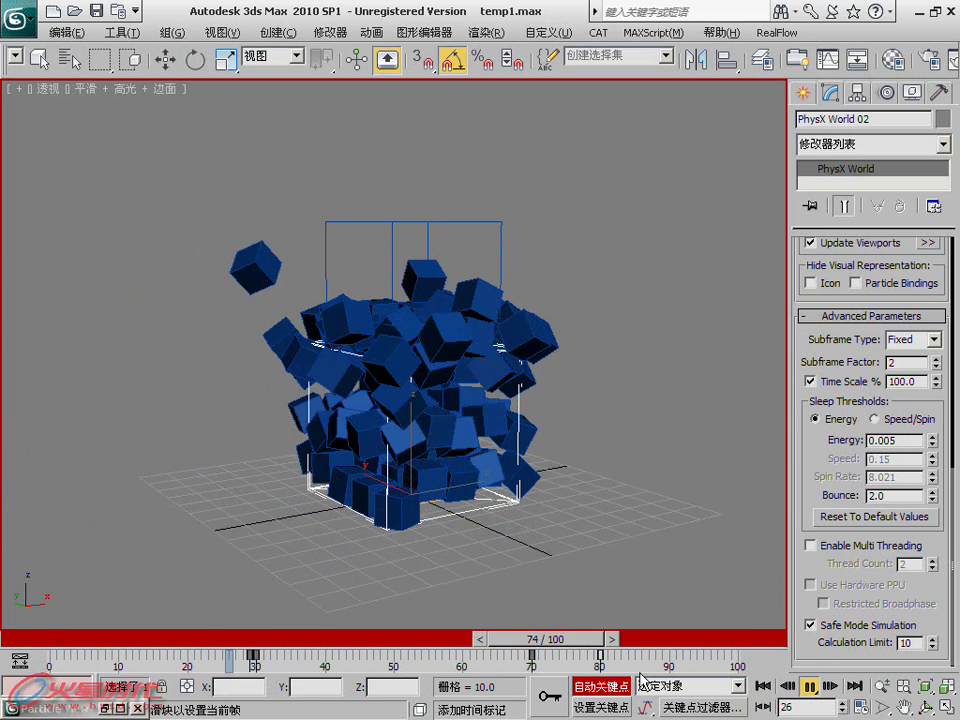
{"action": "left_click", "coordinate": [627, 686]}
{"action": "key", "text": "e"}
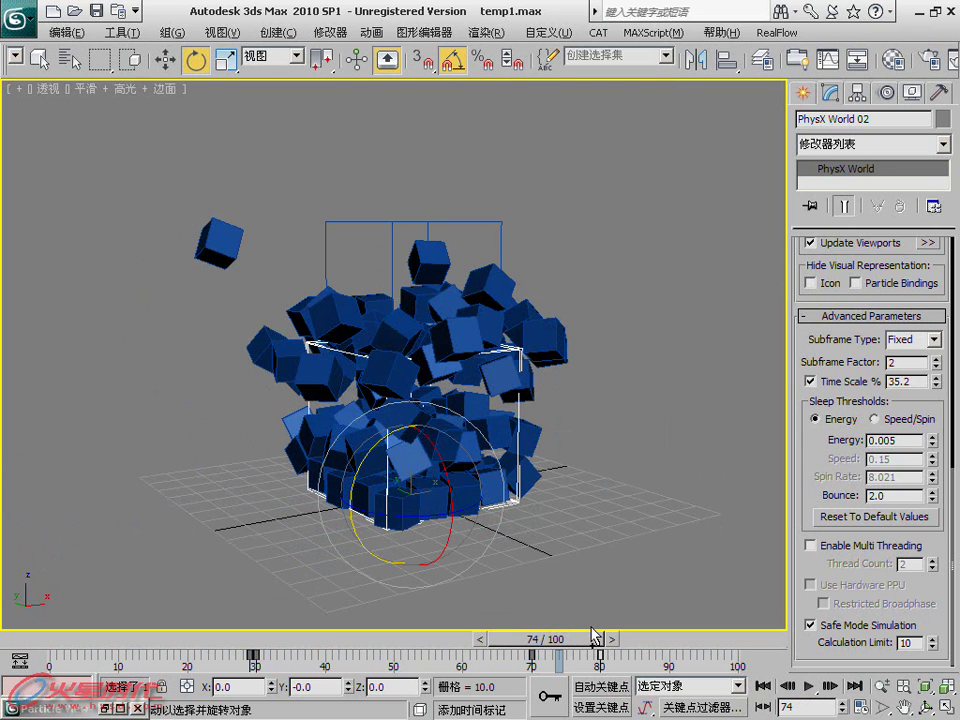
{"action": "key", "text": "c"}
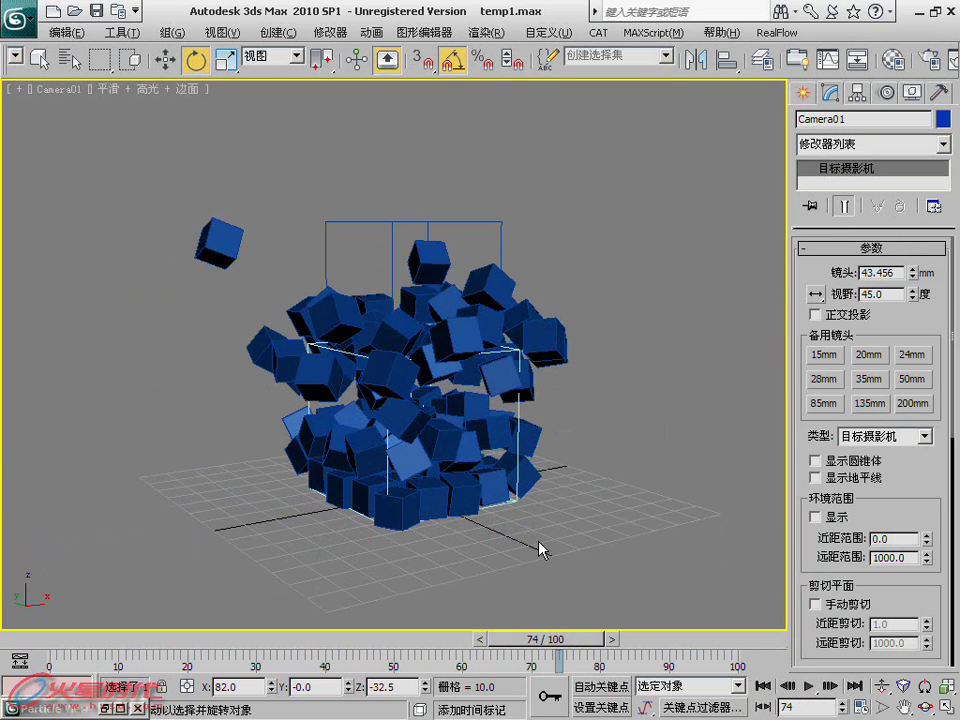
Scrub the timeline forward to around frame 67
{"action": "key", "text": "period"}
{"action": "key", "text": "period"}
{"action": "key", "text": "period"}
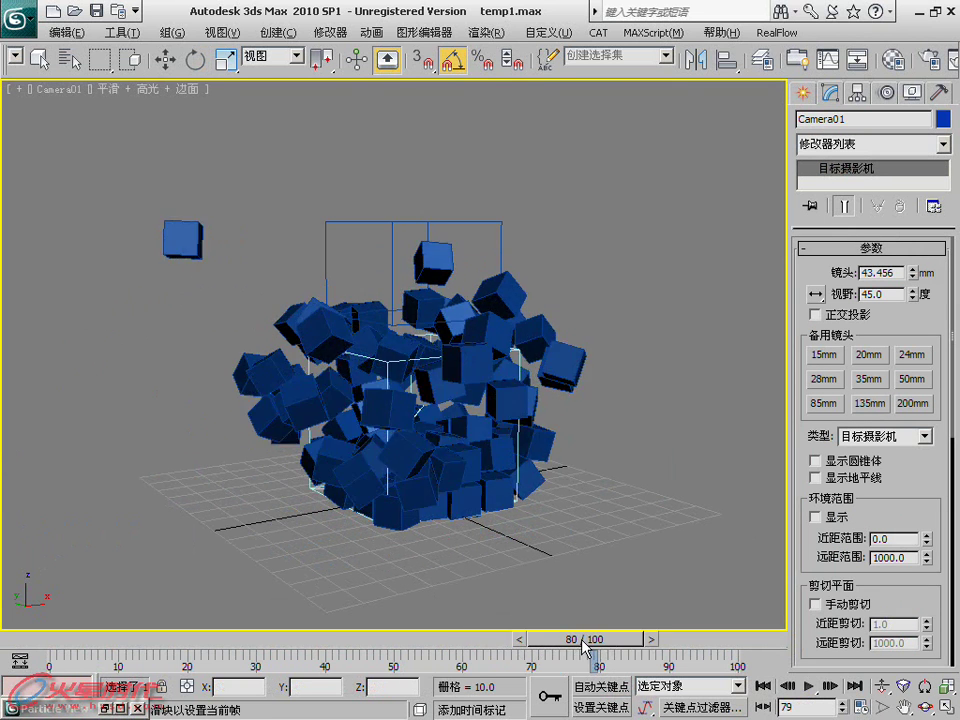
{"action": "left_click_drag", "start_coordinate": [297, 640], "coordinate": [338, 645]}
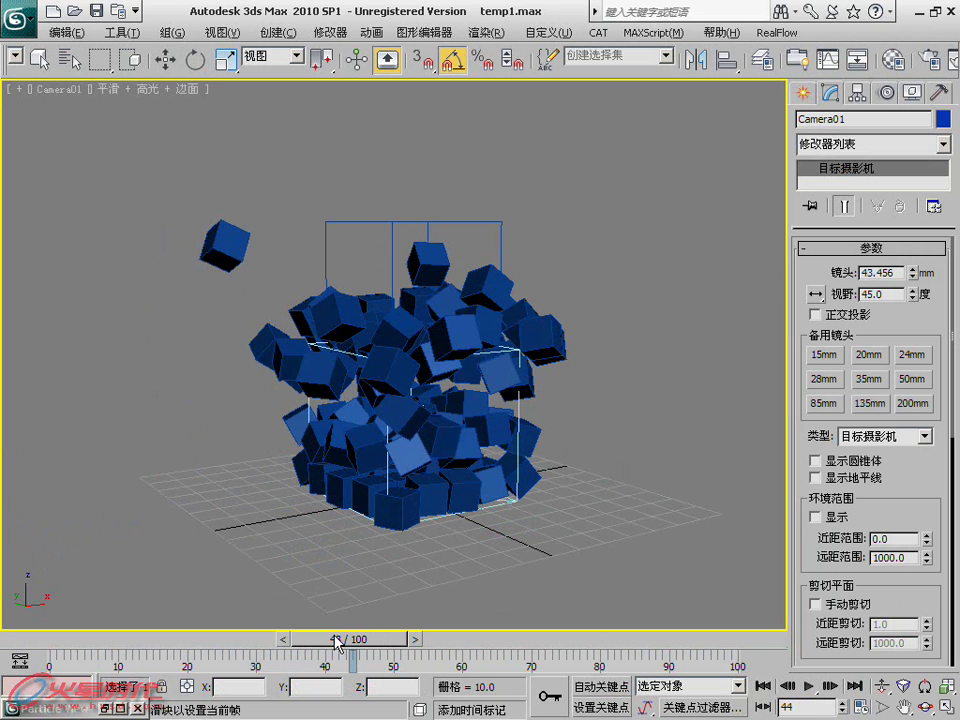
{"action": "left_click_drag", "start_coordinate": [449, 643], "coordinate": [517, 642]}
{"action": "left_click_drag", "start_coordinate": [543, 642], "coordinate": [520, 645]}
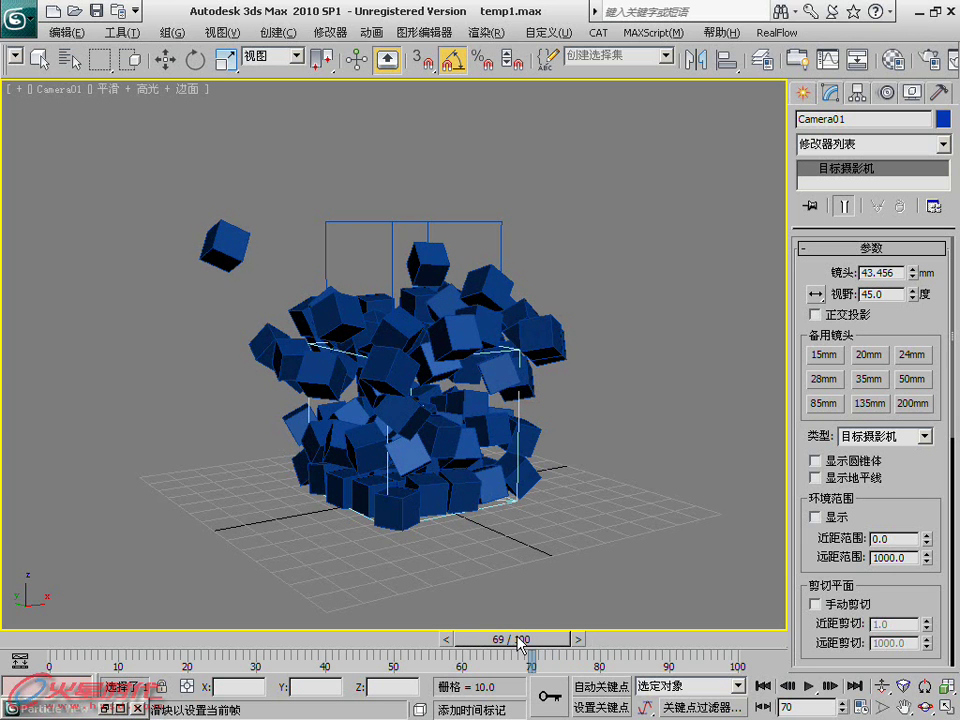
With Auto Key on at frame 70, orbit Camera01 around the cube cluster for a wider framing
{"action": "key", "text": "e"}
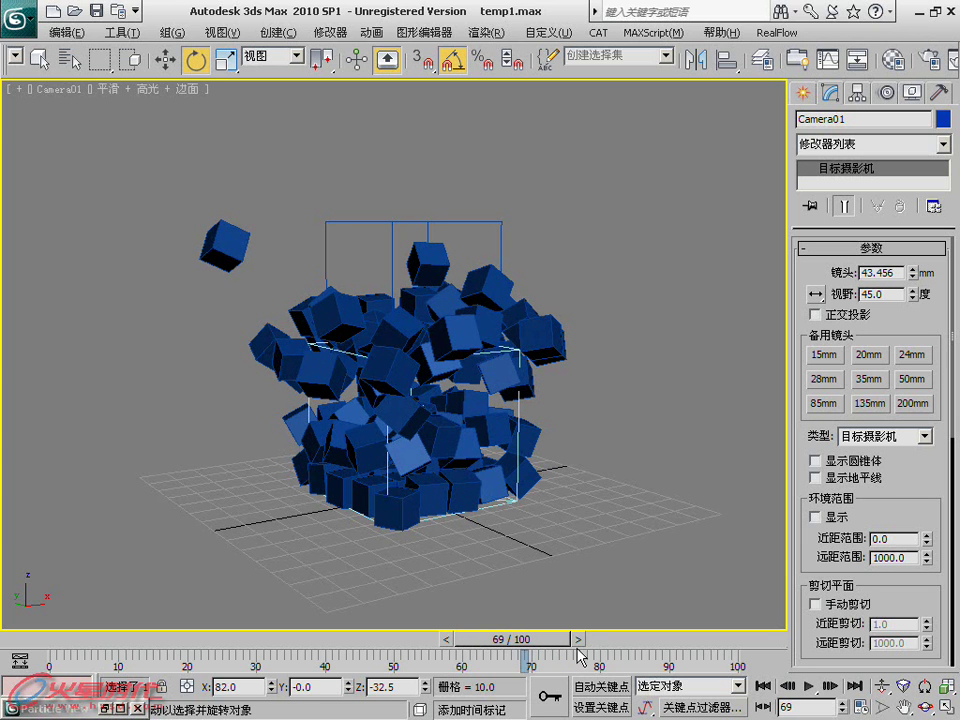
{"action": "left_click", "coordinate": [578, 641]}
{"action": "key", "text": "n"}
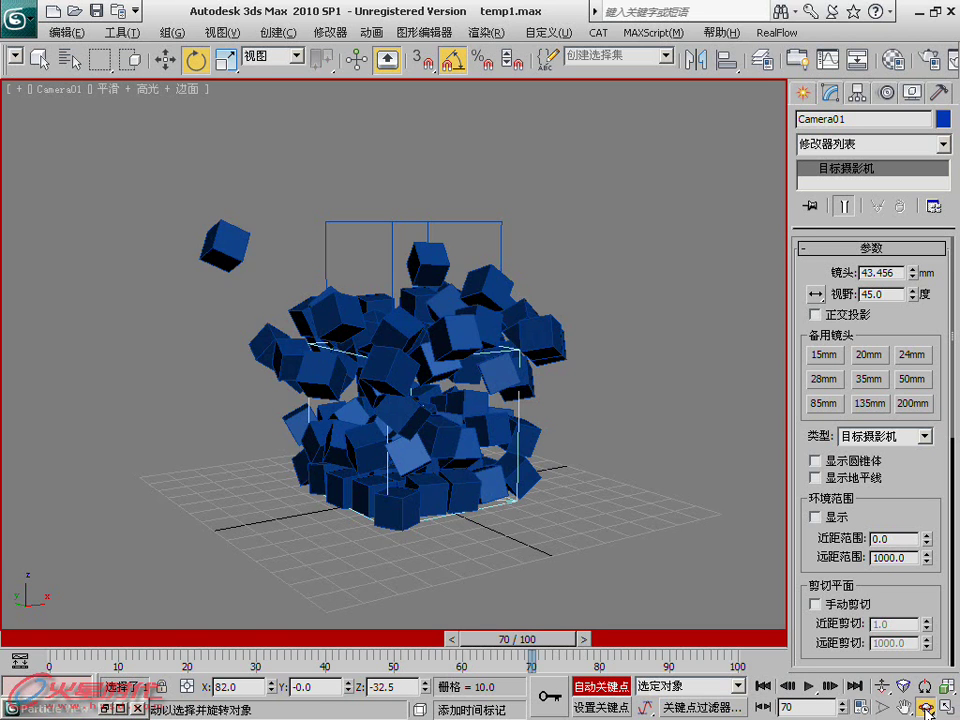
{"action": "left_click", "coordinate": [926, 709]}
{"action": "left_click_drag", "start_coordinate": [499, 469], "coordinate": [471, 467]}
{"action": "mouse_move", "coordinate": [326, 461]}
{"action": "left_mouse_down"}
{"action": "mouse_move", "coordinate": [452, 459]}
{"action": "mouse_move", "coordinate": [360, 429]}
{"action": "left_mouse_up"}
{"action": "mouse_move", "coordinate": [360, 429]}
{"action": "middle_mouse_down"}
{"action": "mouse_move", "coordinate": [461, 354]}
{"action": "mouse_move", "coordinate": [253, 313]}
{"action": "middle_mouse_up"}
{"action": "mouse_move", "coordinate": [253, 313]}
{"action": "left_mouse_down"}
{"action": "mouse_move", "coordinate": [356, 336]}
{"action": "mouse_move", "coordinate": [403, 332]}
{"action": "mouse_move", "coordinate": [382, 332]}
{"action": "left_mouse_up"}
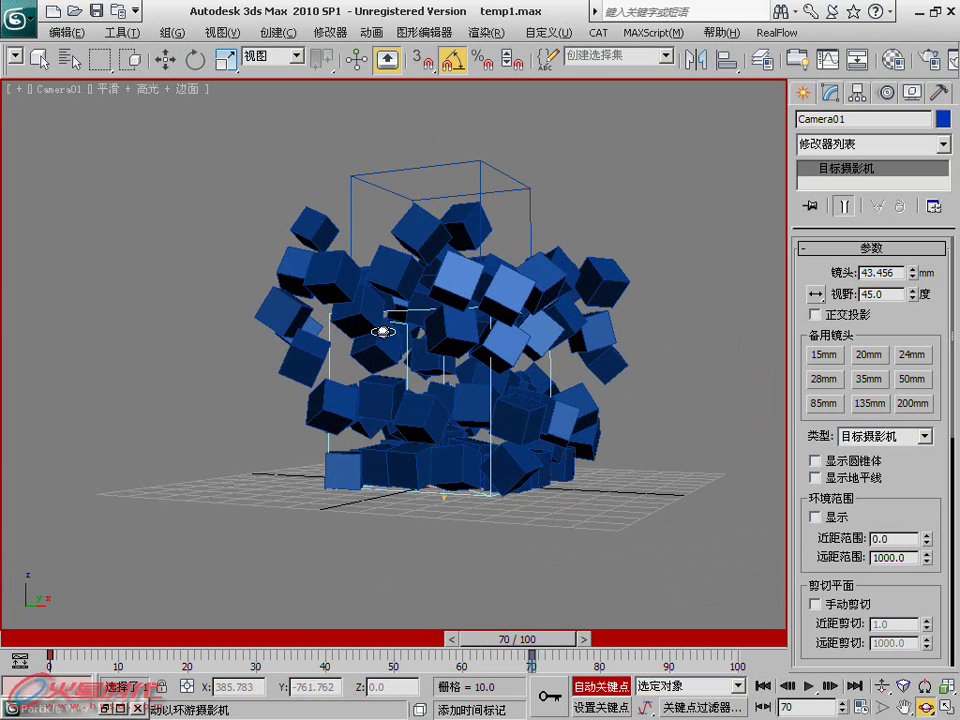
Move the camera's first key to frame 30, turn Auto Key off and return to frame 0
{"action": "left_click_drag", "start_coordinate": [52, 659], "coordinate": [256, 659]}
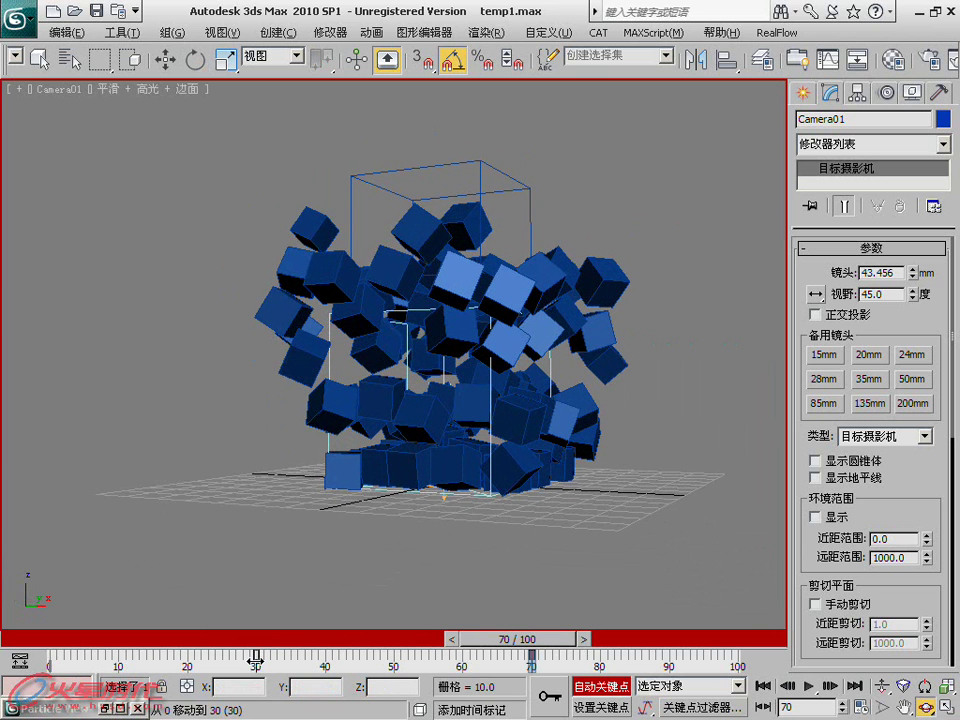
{"action": "left_click", "coordinate": [603, 687]}
{"action": "mouse_move", "coordinate": [45, 640]}
{"action": "left_mouse_down"}
{"action": "mouse_move", "coordinate": [118, 636]}
{"action": "mouse_move", "coordinate": [54, 636]}
{"action": "left_mouse_up"}
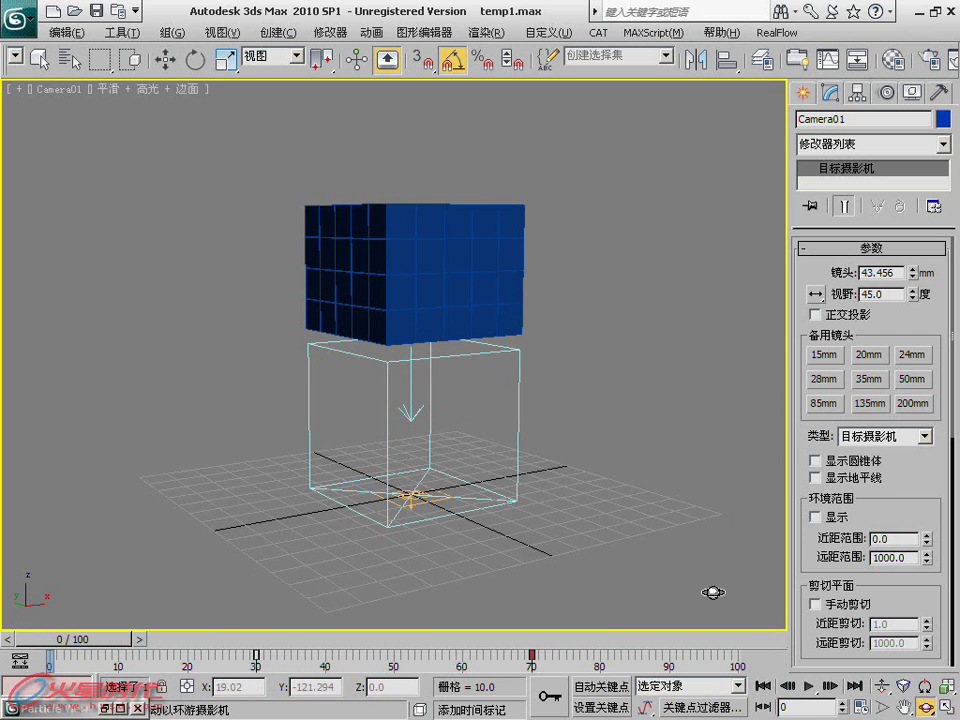
In the four-view layout, move Camera01.Target's key from frame 0 to frame 30
{"action": "key", "text": "alt+w"}
{"action": "key", "text": "e"}
{"action": "right_click", "coordinate": [250, 248]}
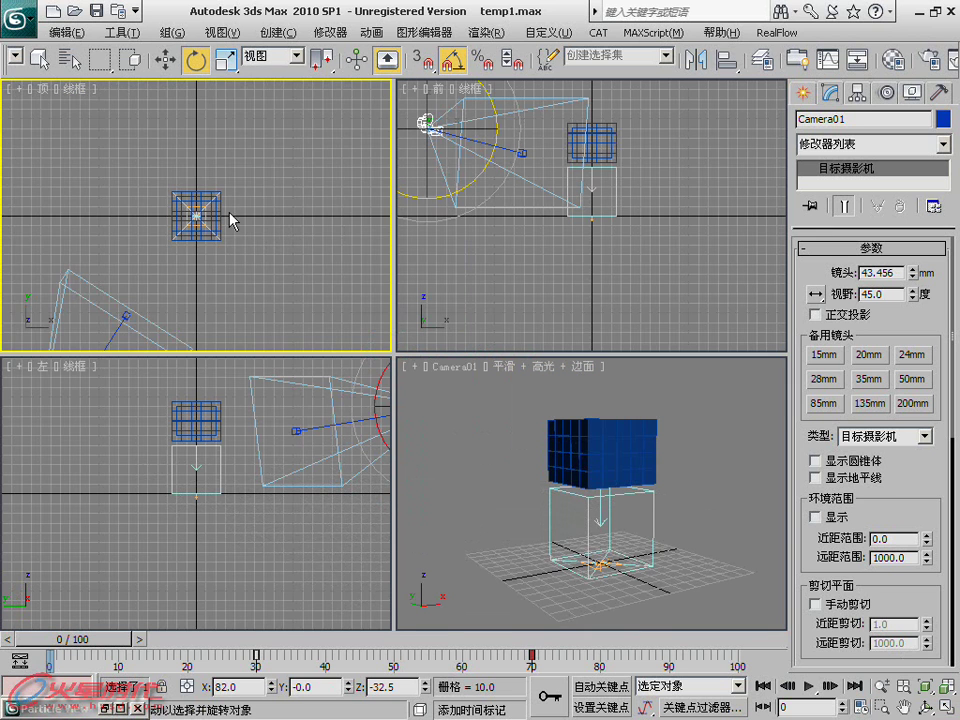
{"action": "middle_click_drag", "start_coordinate": [165, 335], "coordinate": [193, 225]}
{"action": "left_click", "coordinate": [155, 205]}
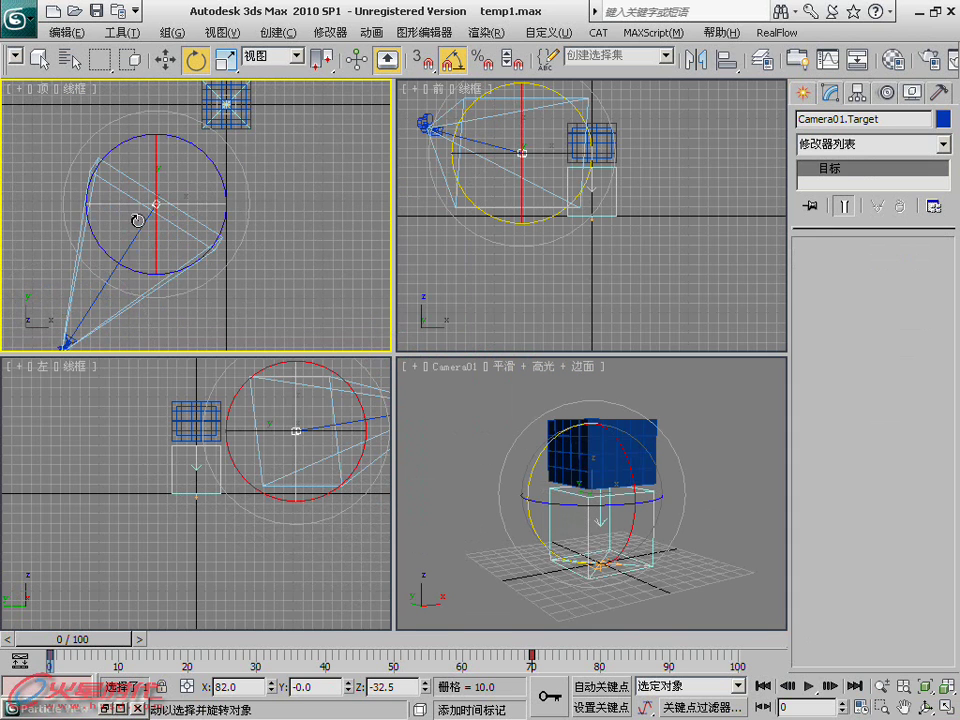
{"action": "left_click_drag", "start_coordinate": [51, 661], "coordinate": [256, 661]}
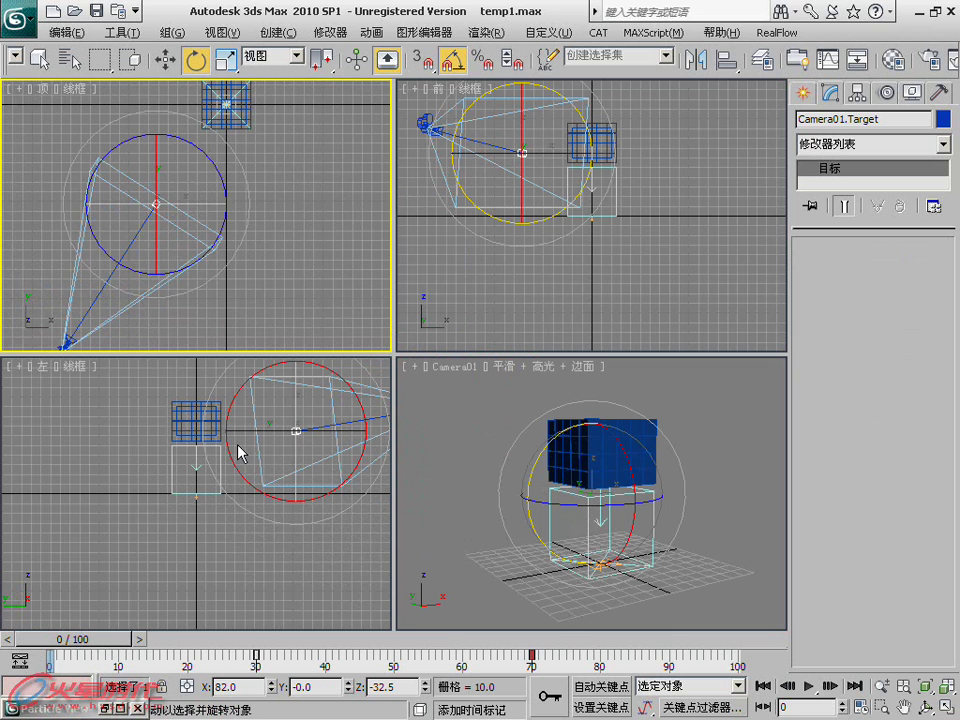
Maximize the Camera01 view and play the animation to watch the cubes fall
{"action": "left_click", "coordinate": [66, 342]}
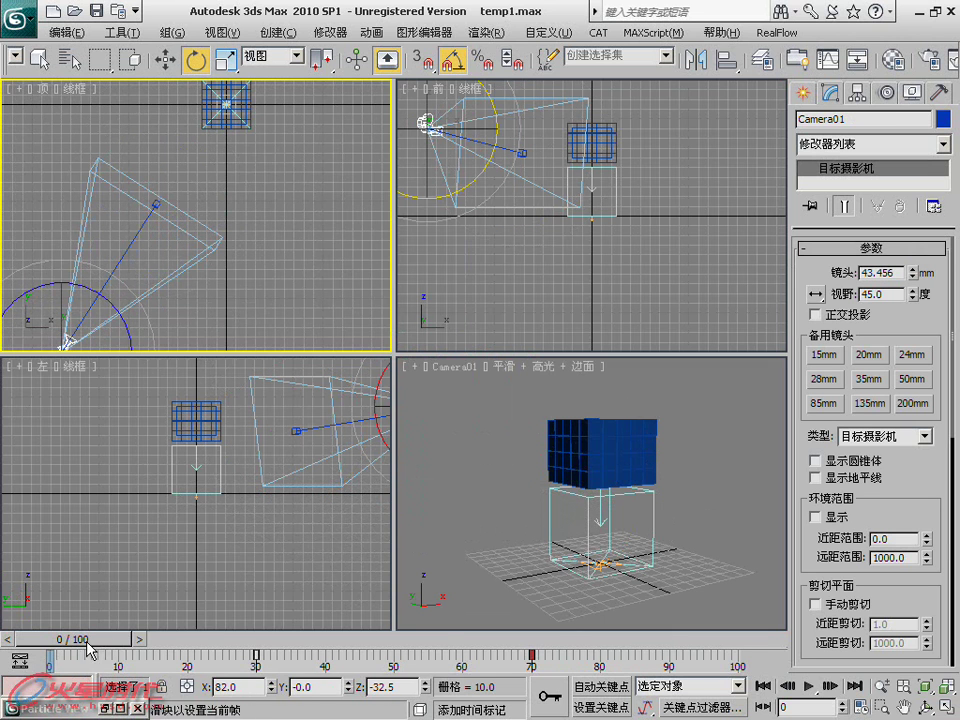
{"action": "right_click", "coordinate": [592, 575]}
{"action": "key", "text": "alt+w"}
{"action": "mouse_move", "coordinate": [88, 637]}
{"action": "left_mouse_down"}
{"action": "mouse_move", "coordinate": [212, 621]}
{"action": "mouse_move", "coordinate": [498, 614]}
{"action": "mouse_move", "coordinate": [739, 568]}
{"action": "left_mouse_up"}
{"action": "key", "text": "e"}
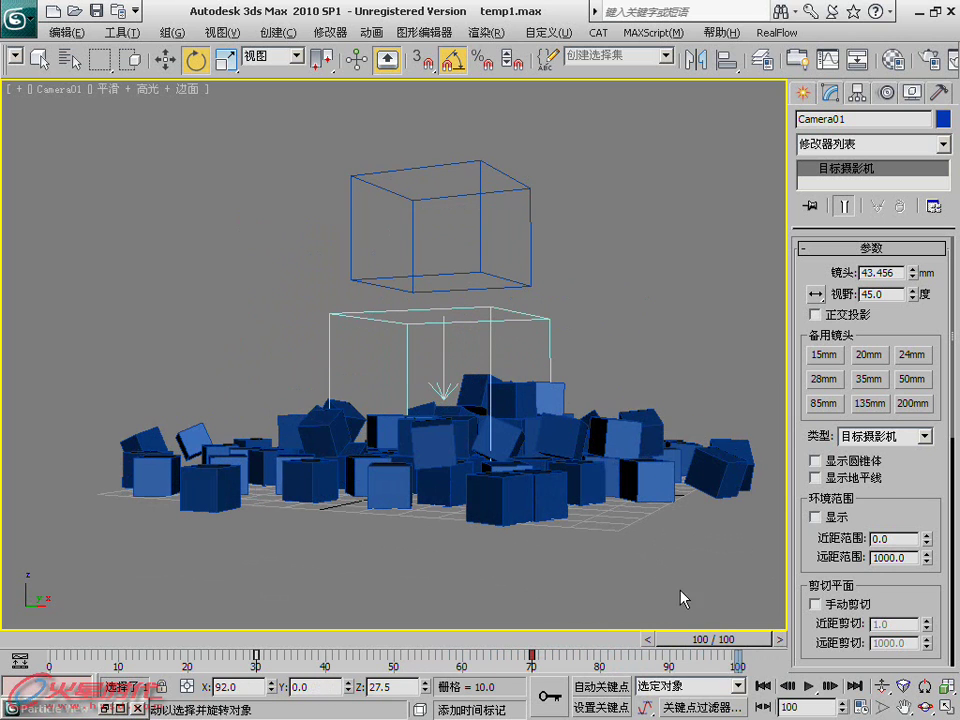
{"action": "left_click", "coordinate": [764, 686]}
{"action": "left_click", "coordinate": [809, 686]}
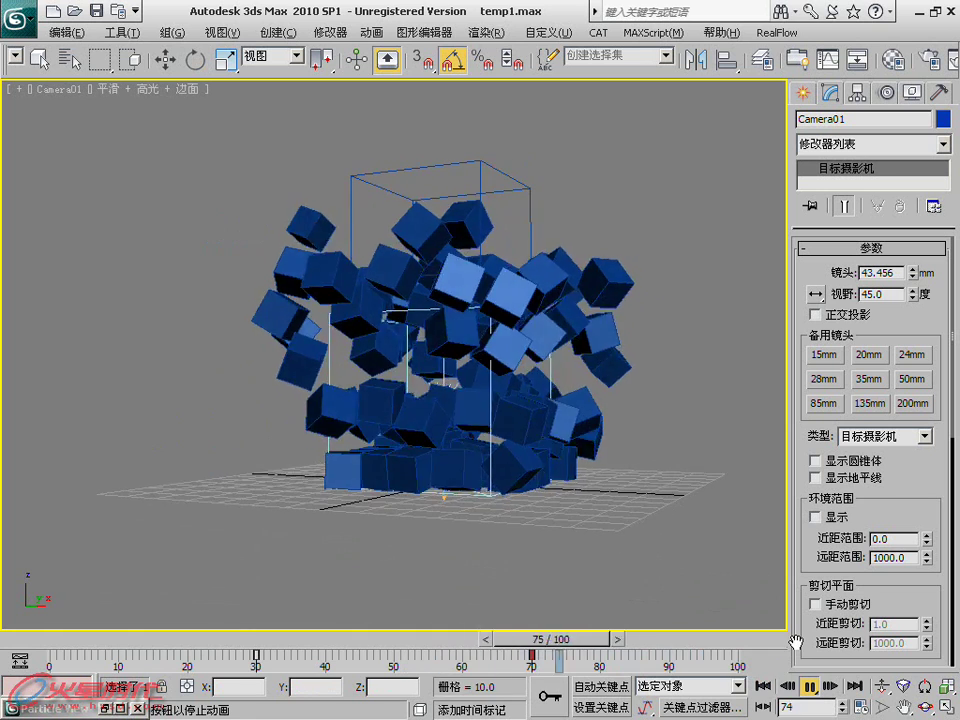
{"action": "key", "text": "Escape"}
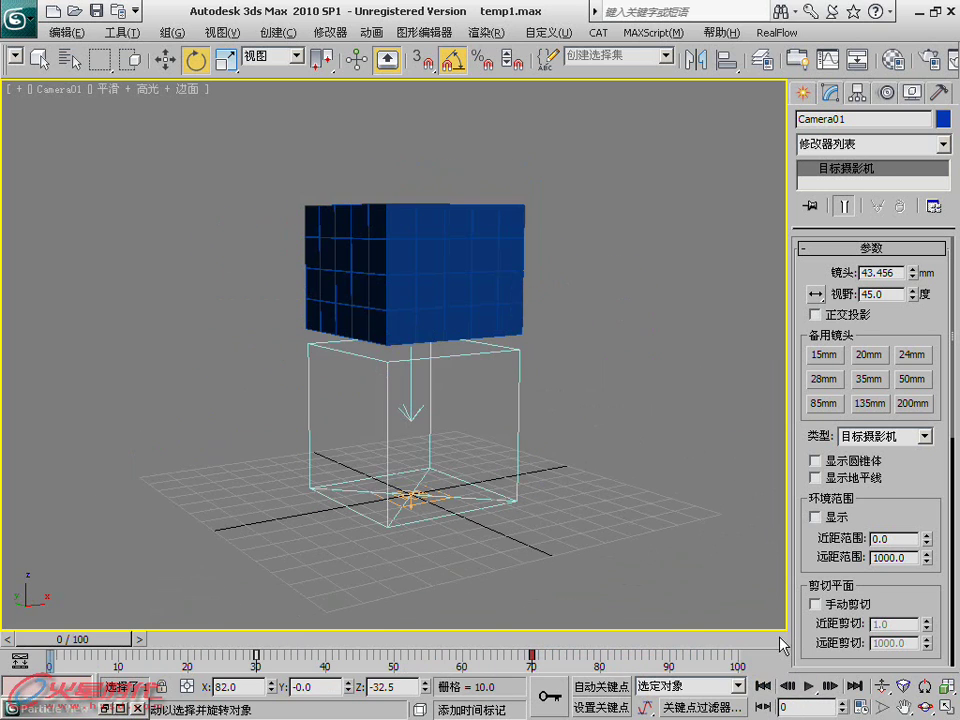
Check the PhysX World 02 driver, then delete the whole particle flow and PhysX World objects
{"action": "left_click", "coordinate": [40, 709]}
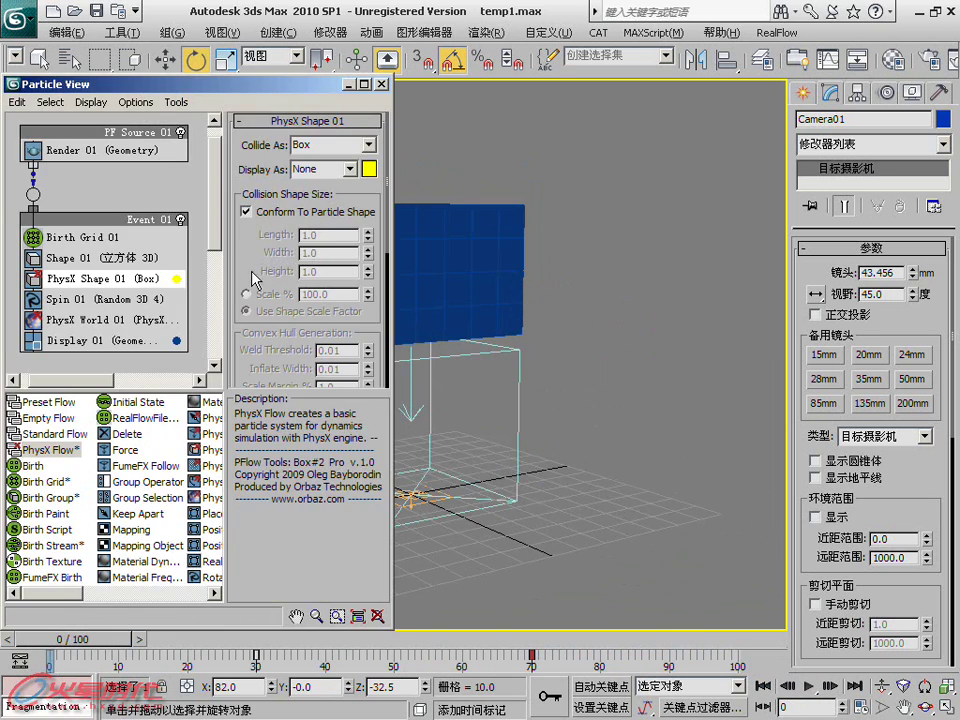
{"action": "left_click", "coordinate": [120, 320]}
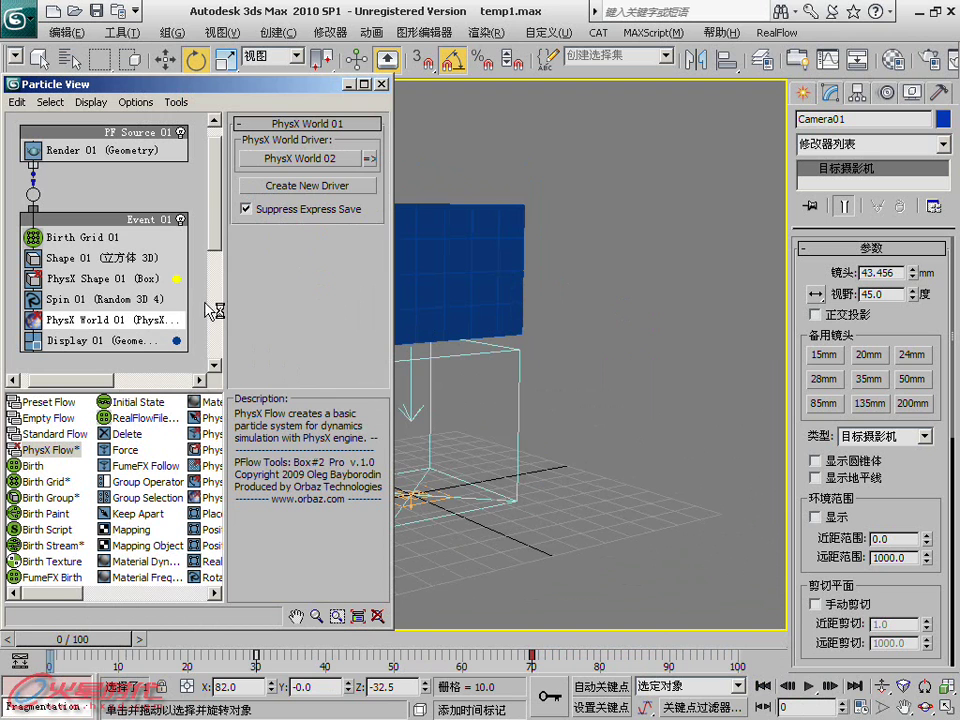
{"action": "left_click", "coordinate": [368, 159]}
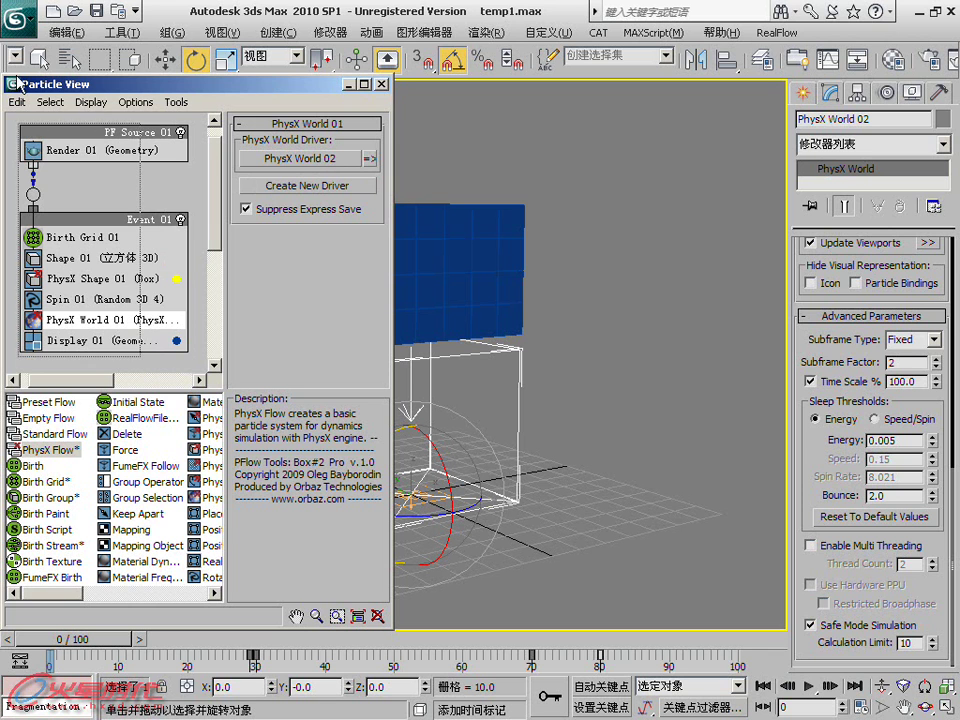
{"action": "key", "text": "ctrl+a"}
{"action": "key", "text": "Delete"}
{"action": "left_click", "coordinate": [470, 558]}
{"action": "key", "text": "Delete"}
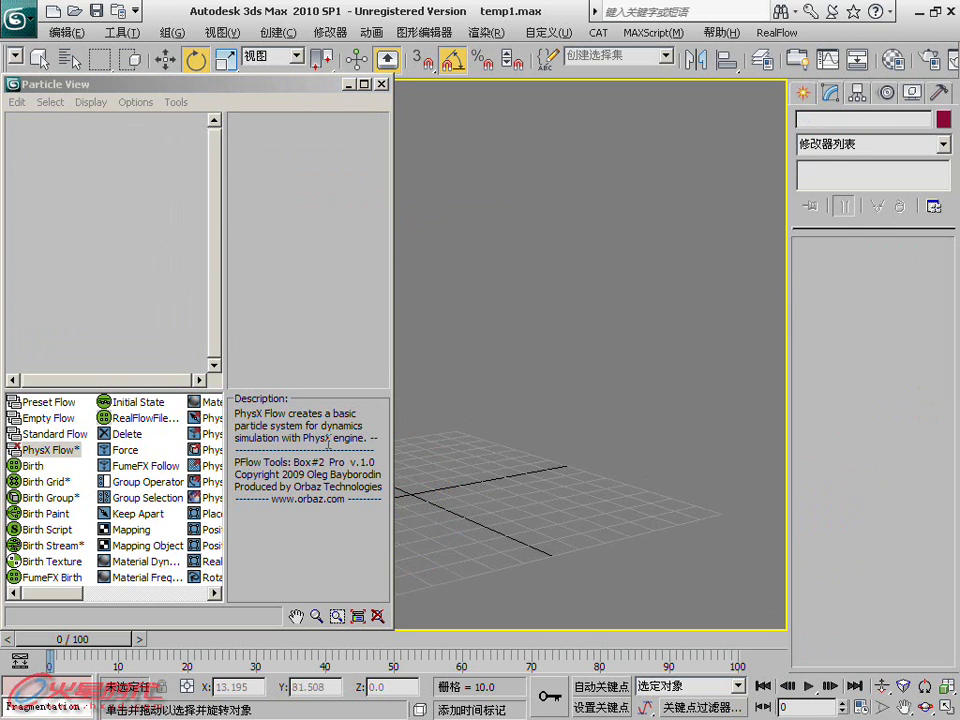
Add a test PhysX Flow, preview its falling boxes, then delete it
{"action": "left_click_drag", "start_coordinate": [45, 450], "coordinate": [40, 155]}
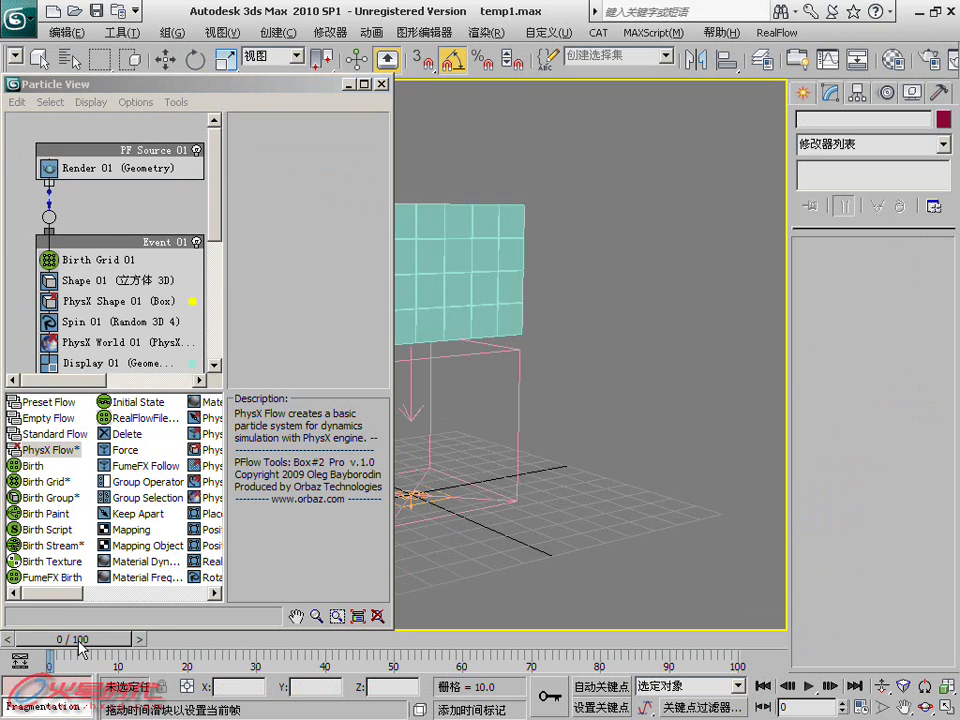
{"action": "left_click_drag", "start_coordinate": [72, 638], "coordinate": [298, 638]}
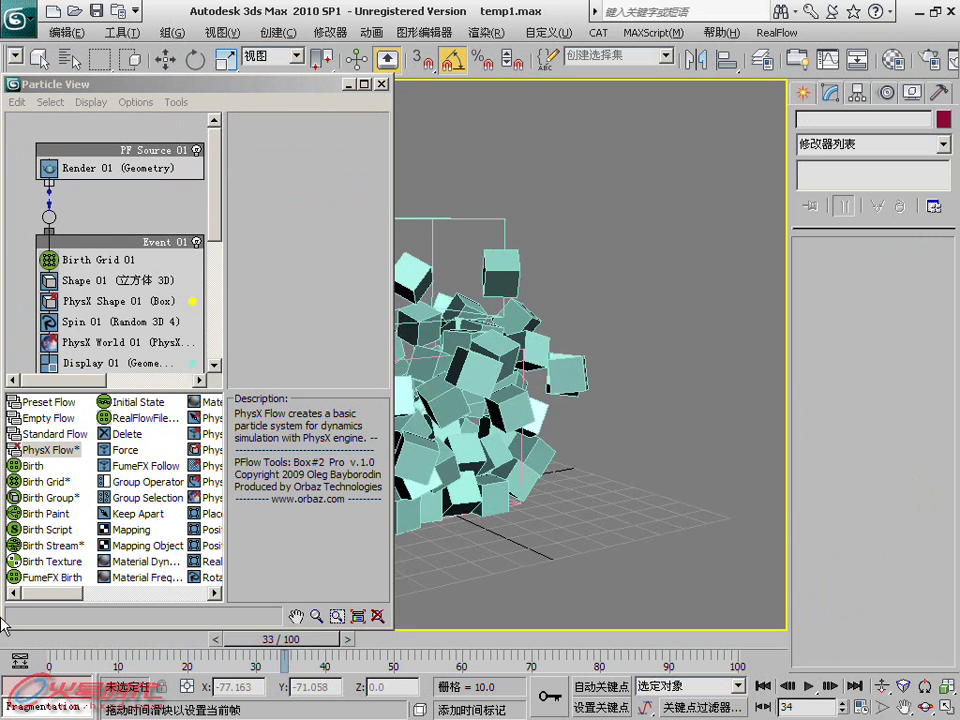
{"action": "key", "text": "Home"}
{"action": "key", "text": "e"}
{"action": "left_click_drag", "start_coordinate": [115, 131], "coordinate": [63, 376]}
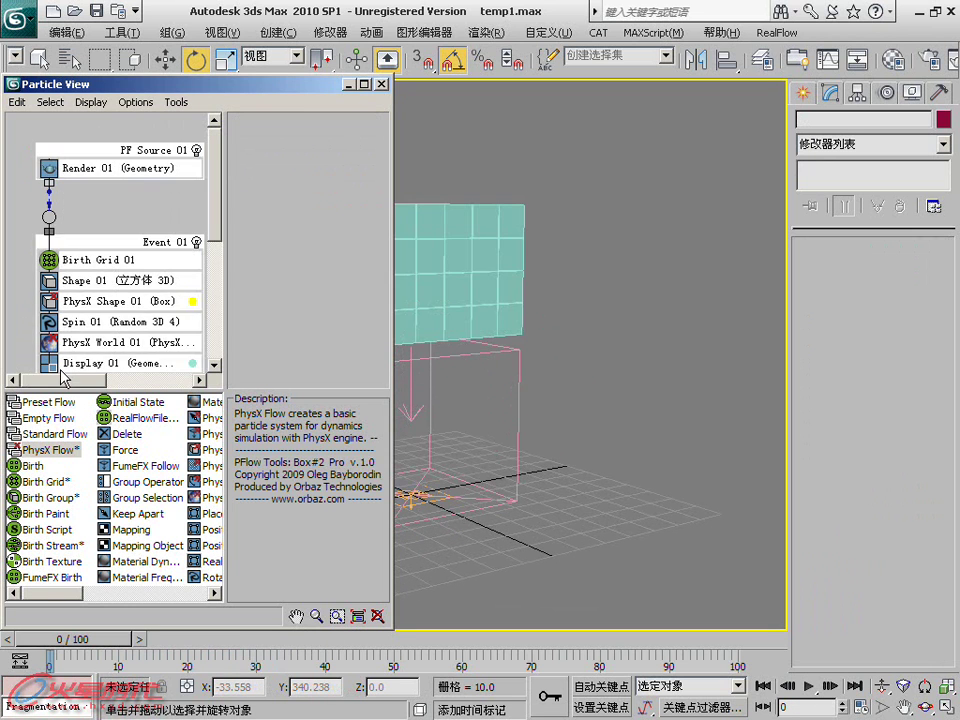
{"action": "key", "text": "Delete"}
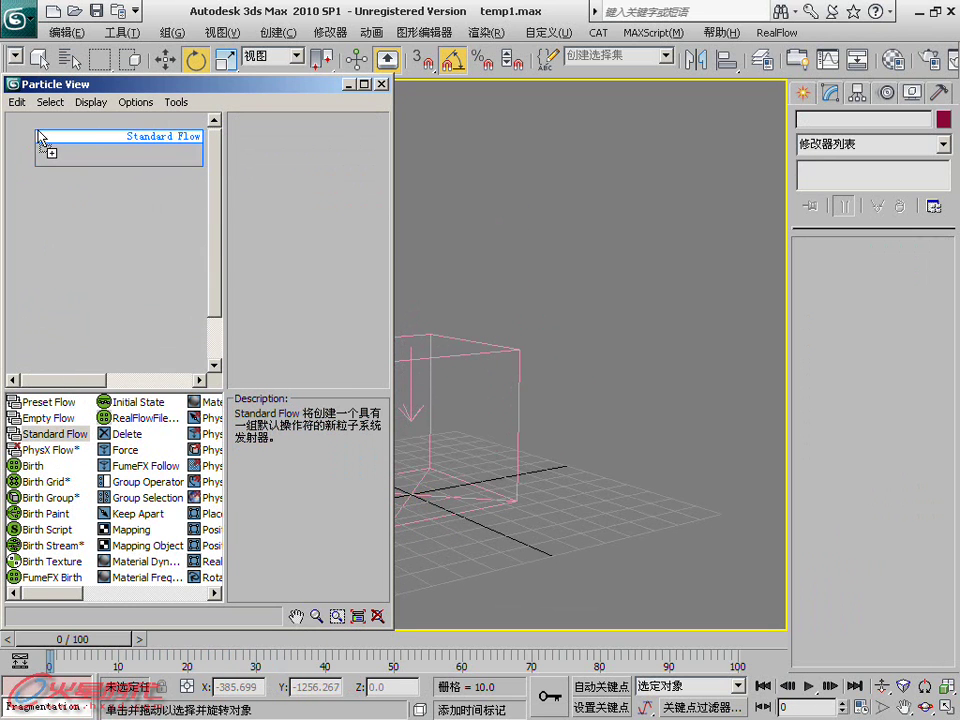
Add a Standard Flow and insert a PhysX Shape operator into Event 01
{"action": "left_click_drag", "start_coordinate": [52, 438], "coordinate": [40, 136]}
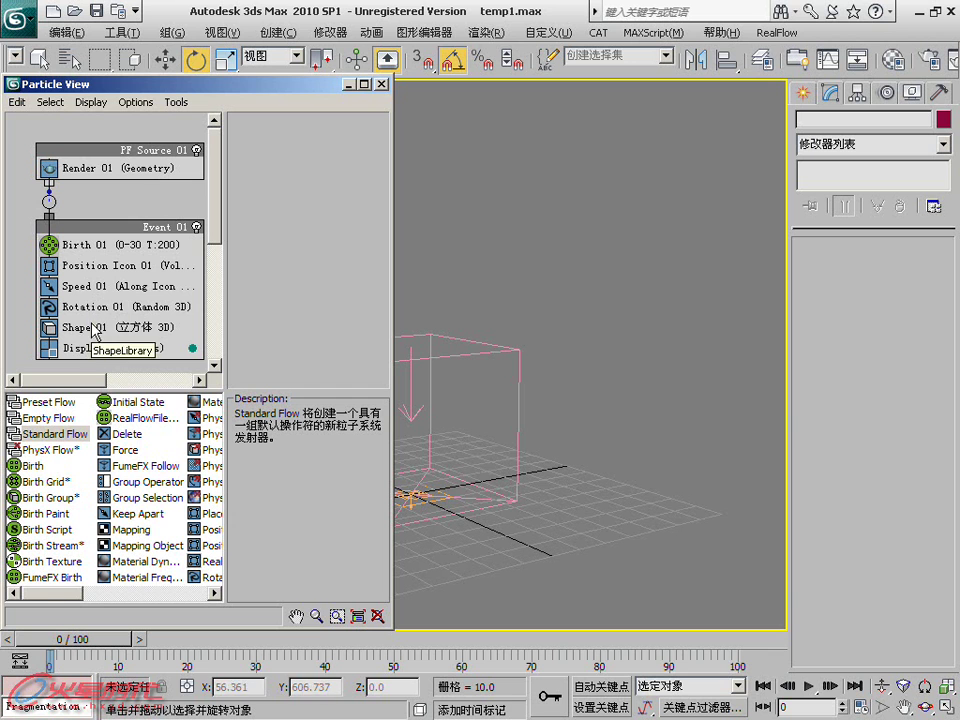
{"action": "left_click_drag", "start_coordinate": [50, 592], "coordinate": [88, 599]}
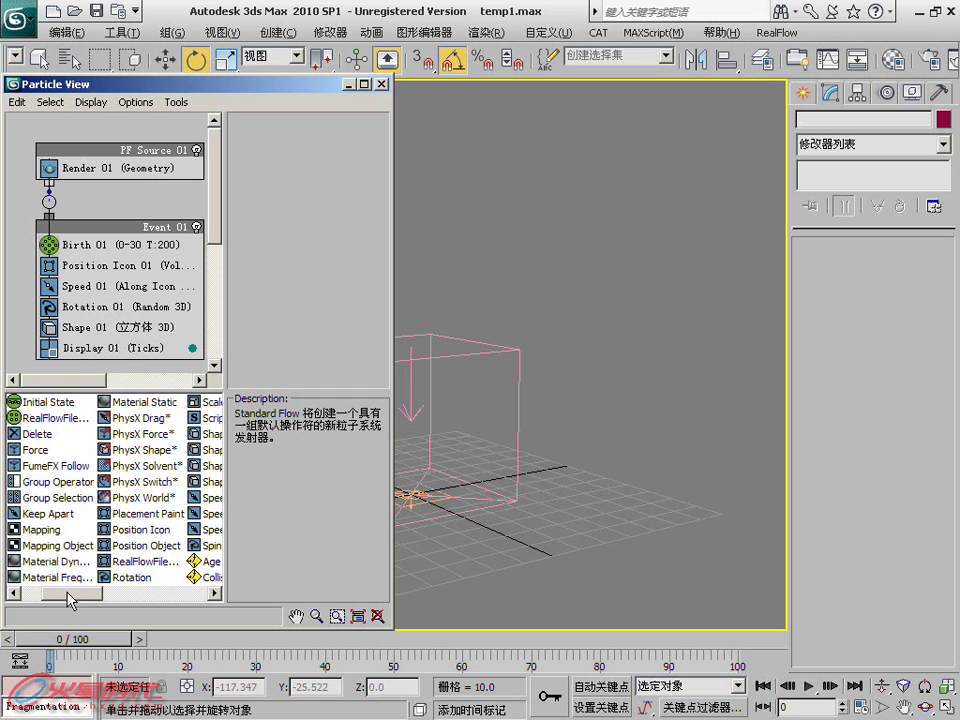
{"action": "left_click_drag", "start_coordinate": [160, 455], "coordinate": [150, 347]}
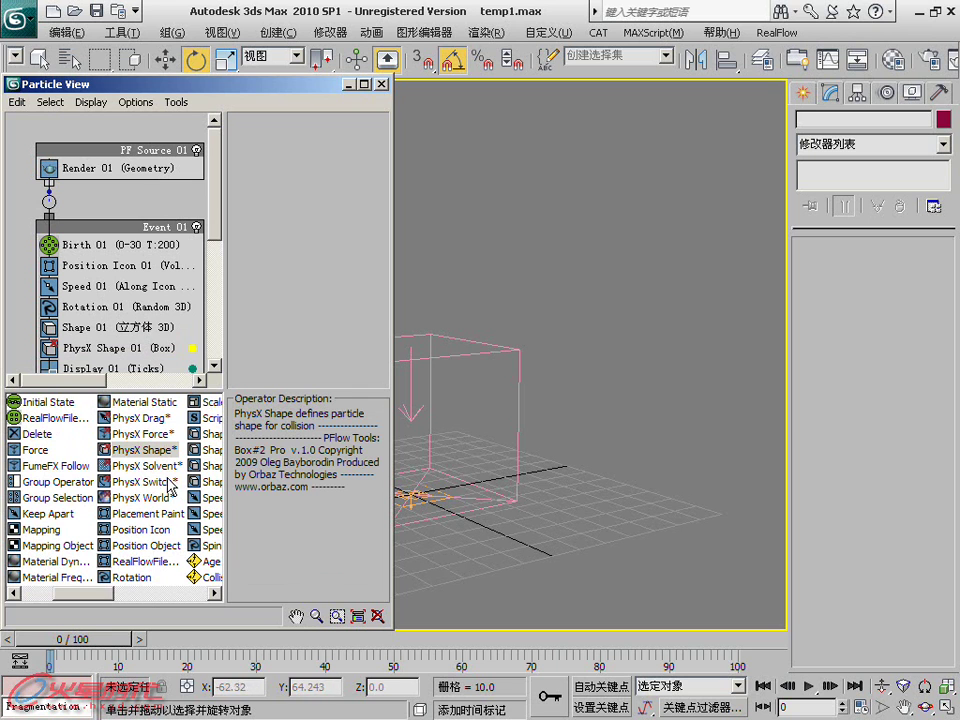
{"action": "left_click", "coordinate": [217, 594]}
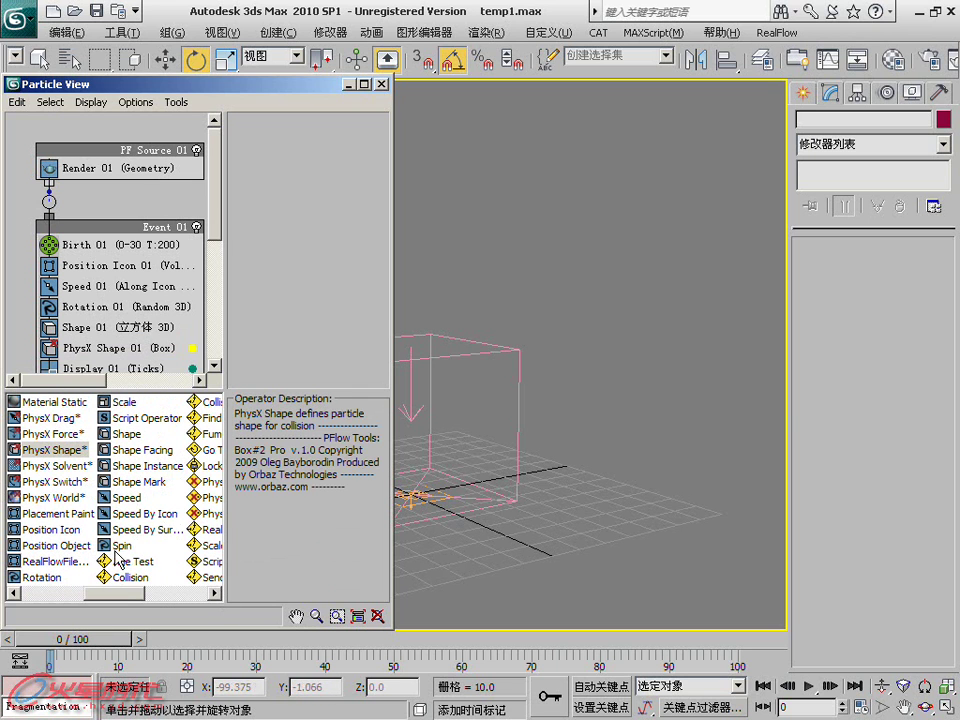
Add Spin and PhysX World operators below PhysX Shape in Event 01
{"action": "left_click_drag", "start_coordinate": [118, 557], "coordinate": [131, 387]}
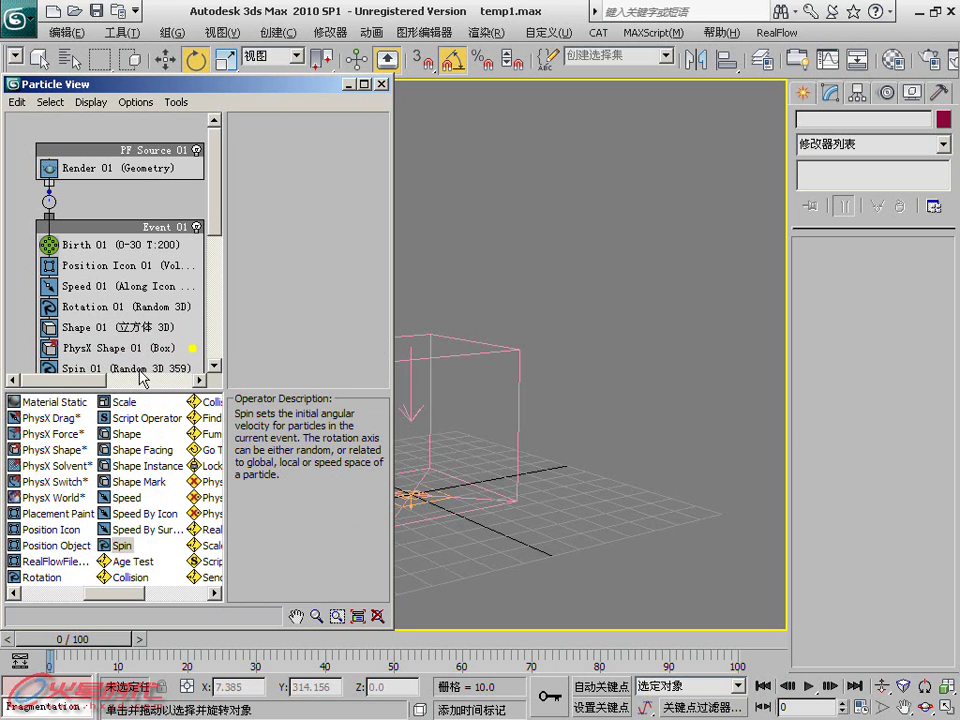
{"action": "left_click", "coordinate": [141, 370]}
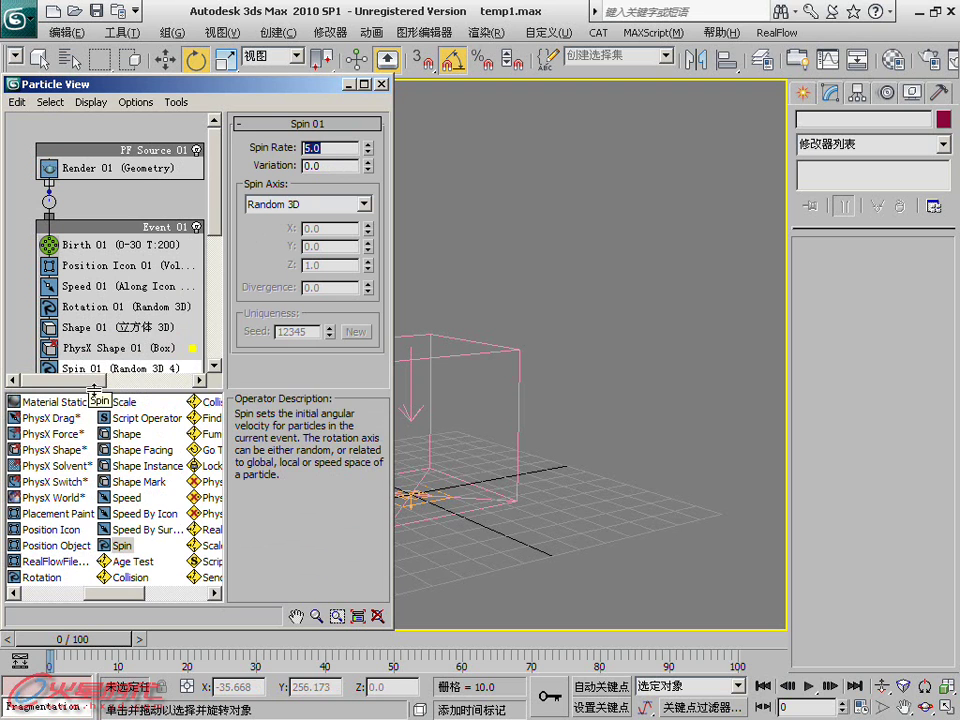
{"action": "left_click_drag", "start_coordinate": [94, 391], "coordinate": [94, 432]}
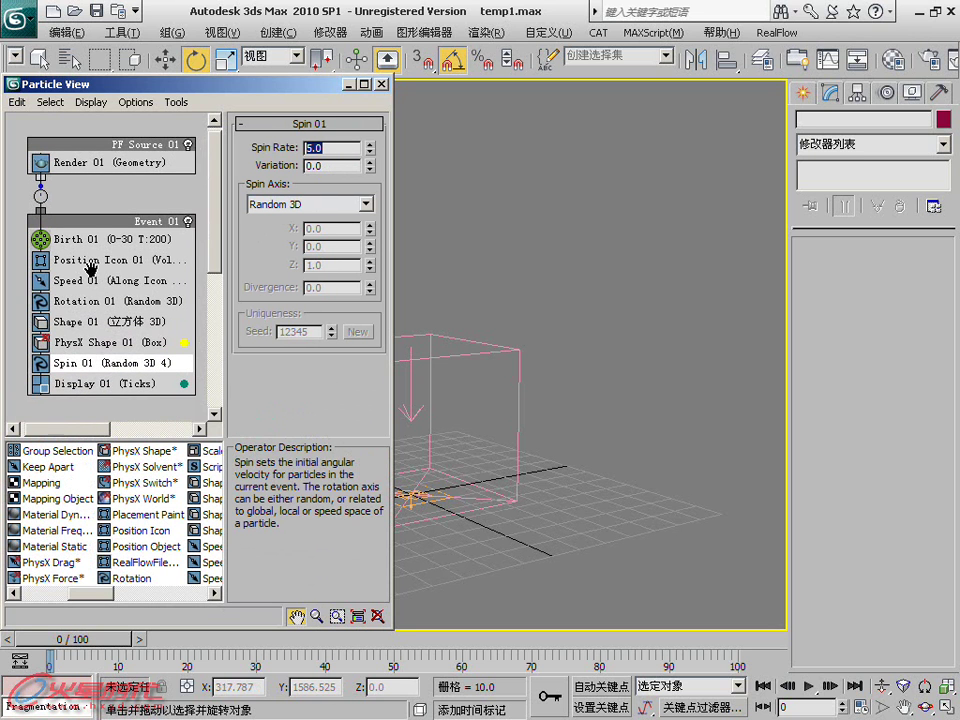
{"action": "left_click_drag", "start_coordinate": [91, 268], "coordinate": [88, 260]}
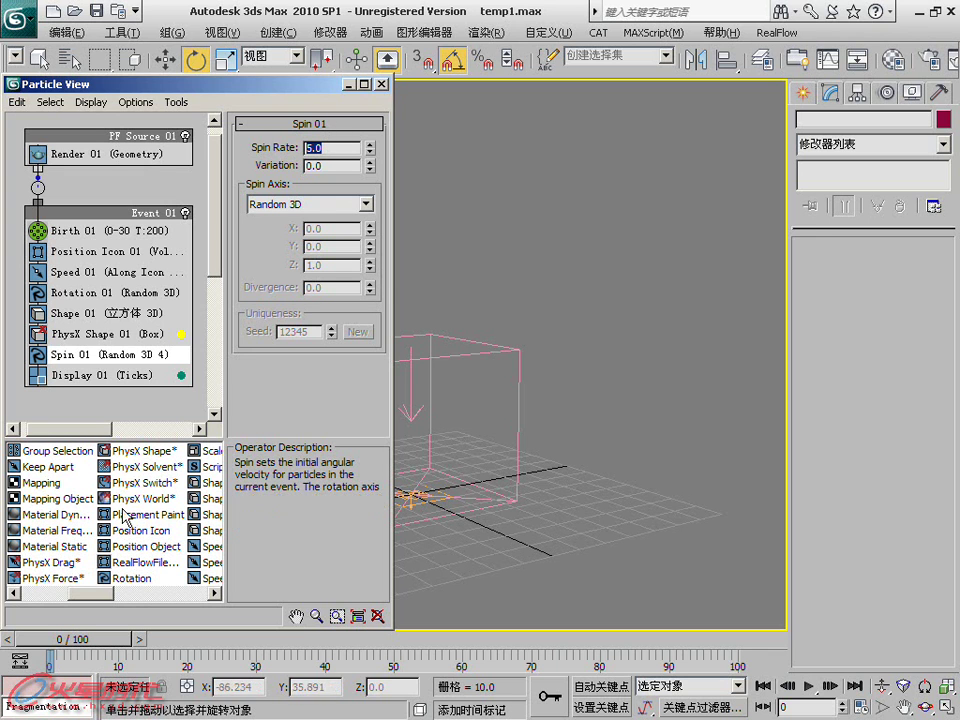
{"action": "left_click_drag", "start_coordinate": [157, 507], "coordinate": [158, 362]}
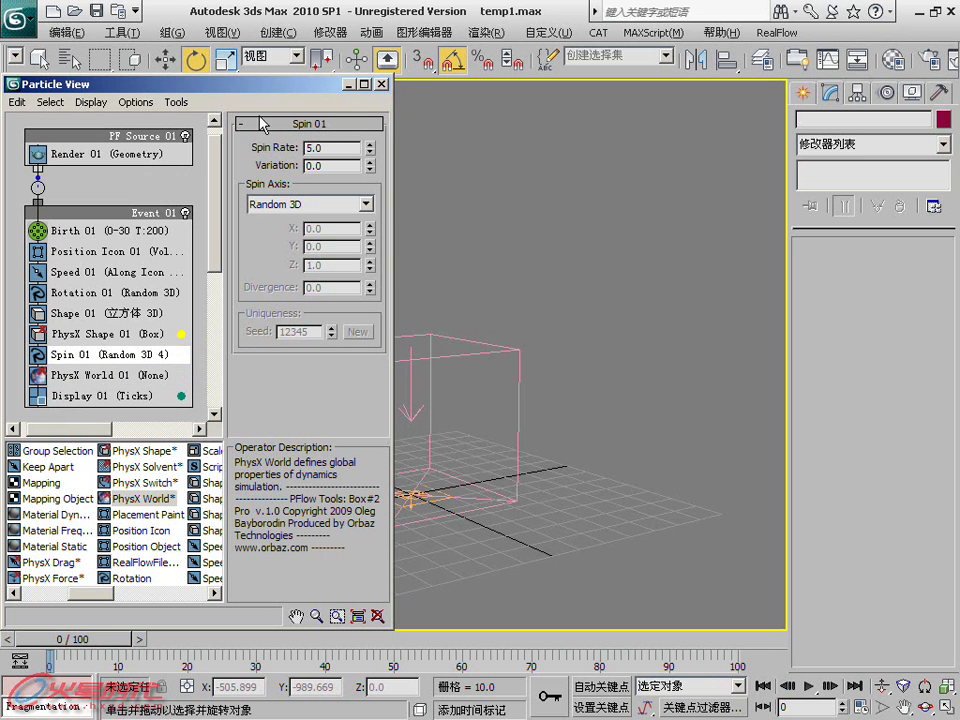
Move Particle View aside and select the PF Source 01 emitter in the scene
{"action": "left_click_drag", "start_coordinate": [258, 90], "coordinate": [56, 39]}
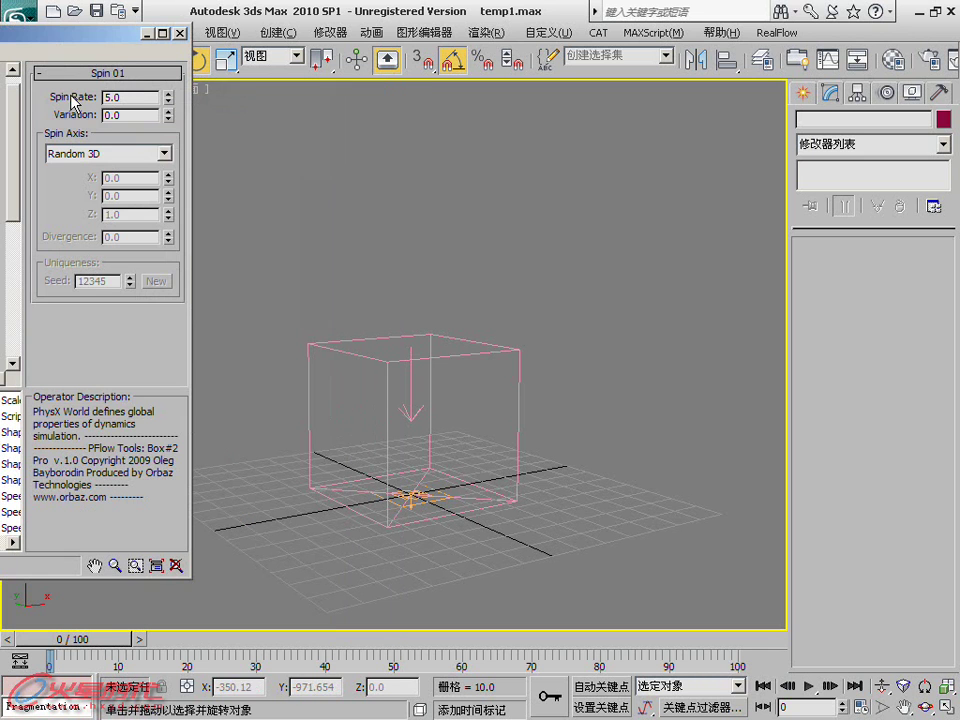
{"action": "left_click", "coordinate": [412, 494]}
{"action": "right_click", "coordinate": [416, 497]}
{"action": "left_click", "coordinate": [427, 505]}
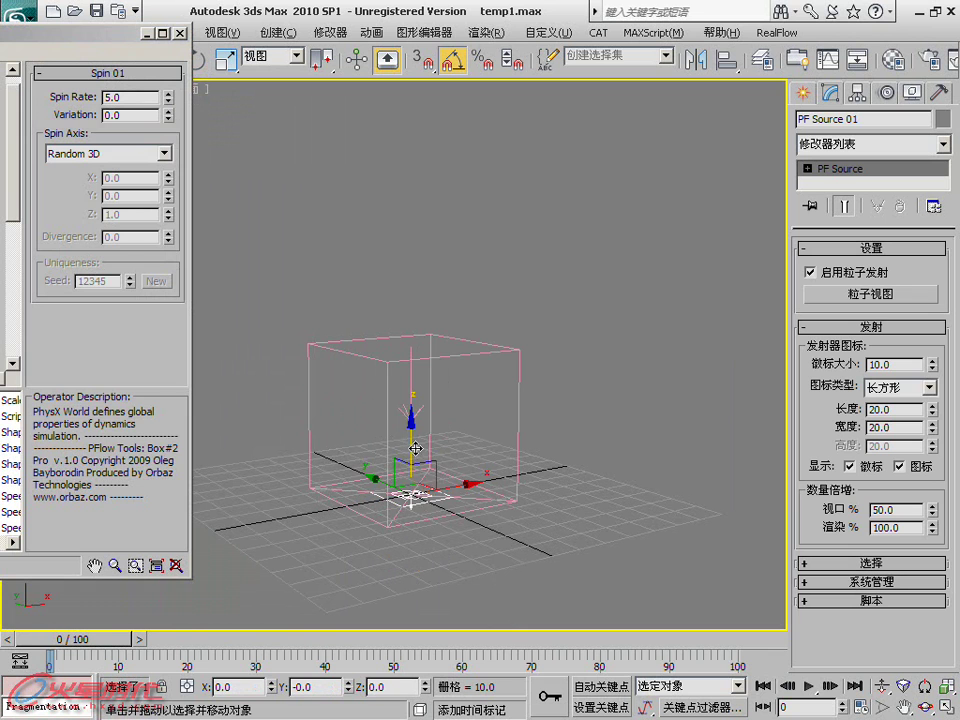
Raise the emitter to the top of the box and flip it -180 on Y
{"action": "left_click_drag", "start_coordinate": [416, 448], "coordinate": [416, 285]}
{"action": "right_click", "coordinate": [418, 288]}
{"action": "left_click", "coordinate": [430, 315]}
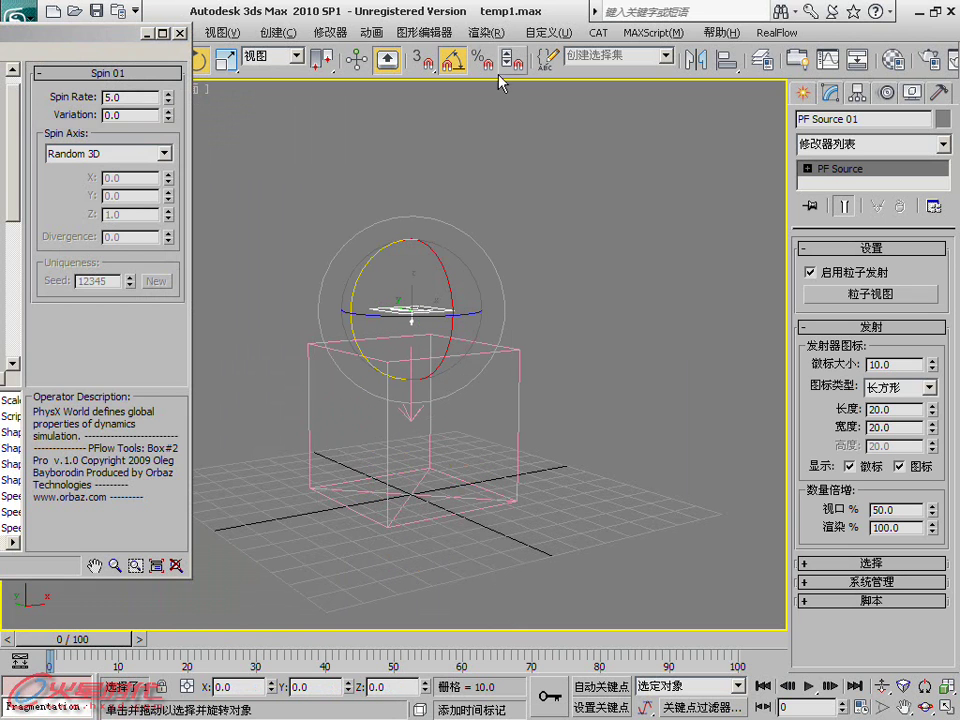
{"action": "mouse_move", "coordinate": [367, 268]}
{"action": "left_mouse_down"}
{"action": "mouse_move", "coordinate": [367, 487]}
{"action": "mouse_move", "coordinate": [386, 487]}
{"action": "left_mouse_up"}
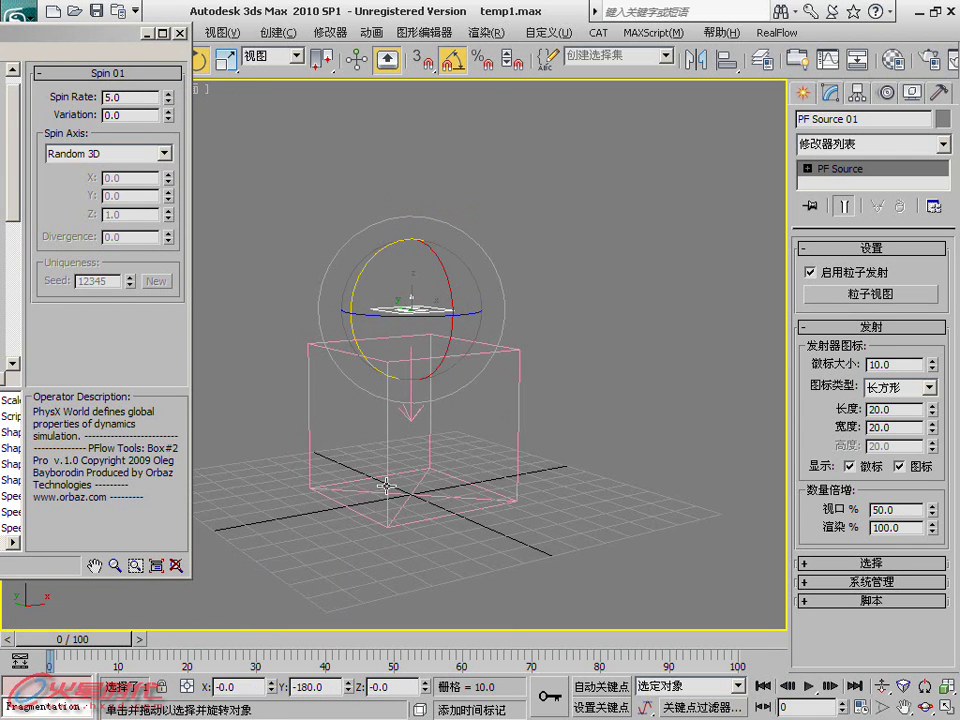
Preview the particles and bring the Particle View window fully back on screen
{"action": "middle_click_drag", "start_coordinate": [385, 421], "coordinate": [403, 417]}
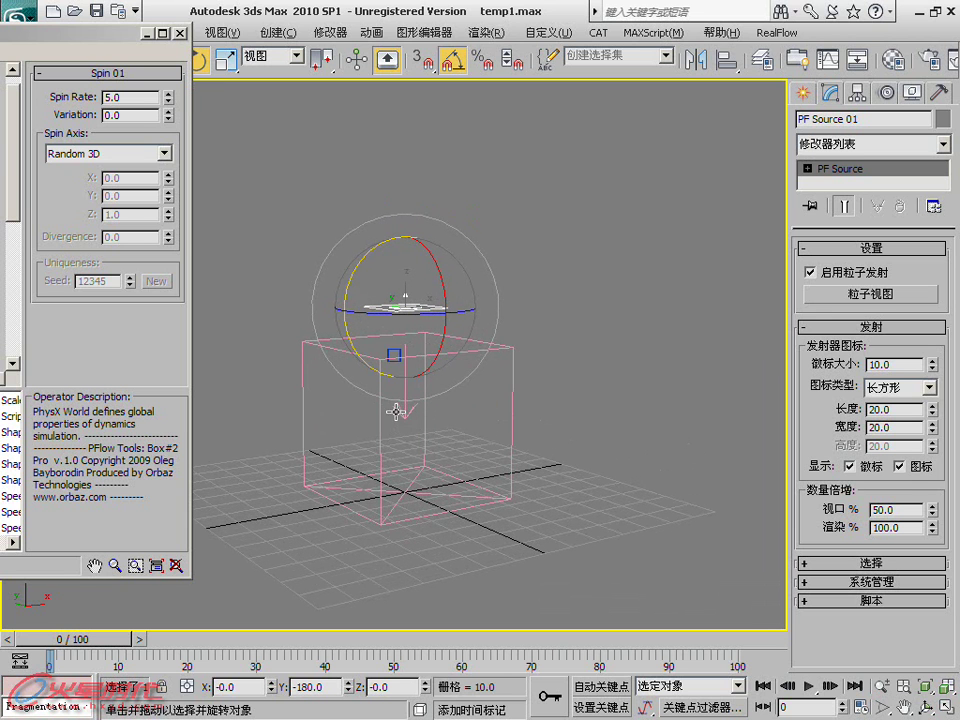
{"action": "mouse_move", "coordinate": [470, 397]}
{"action": "middle_mouse_down", "text": "alt"}
{"action": "mouse_move", "coordinate": [399, 377]}
{"action": "mouse_move", "coordinate": [431, 381]}
{"action": "mouse_move", "coordinate": [250, 582]}
{"action": "middle_mouse_up", "text": "alt"}
{"action": "left_click_drag", "start_coordinate": [127, 632], "coordinate": [50, 633]}
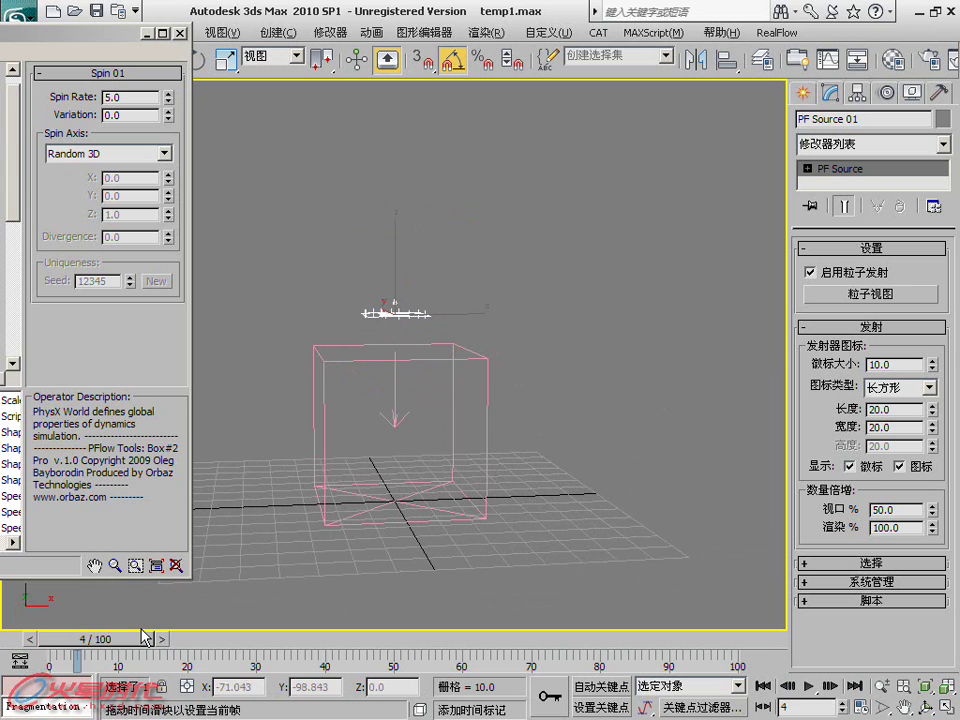
{"action": "left_click_drag", "start_coordinate": [90, 47], "coordinate": [498, 56]}
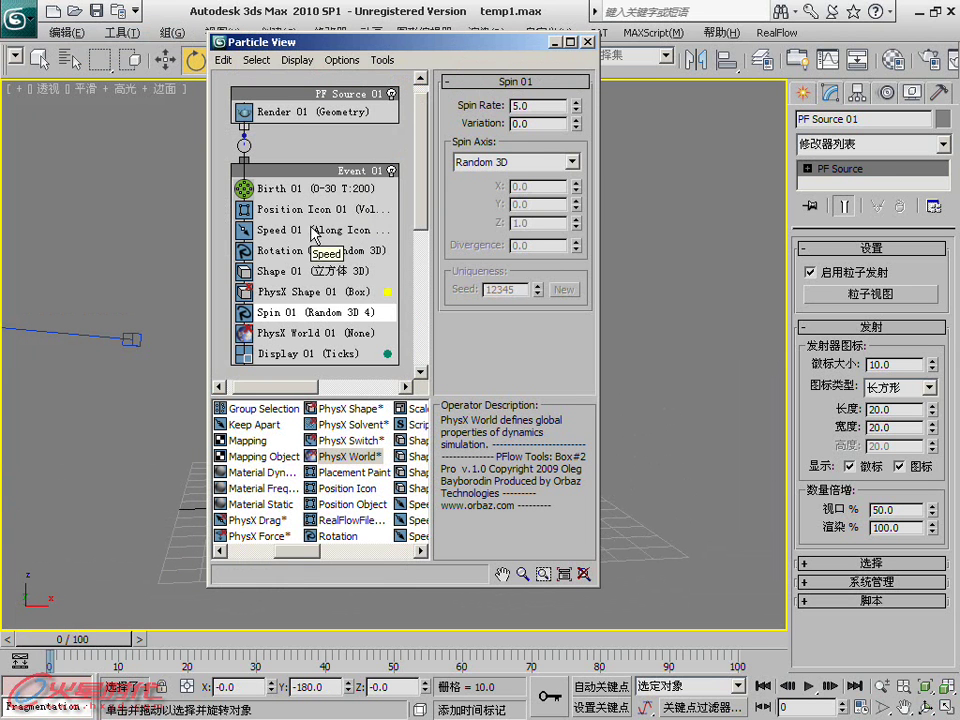
Review Event 01's operators, then give PhysX World 01 a new driver, PhysX World 04
{"action": "left_click", "coordinate": [366, 232]}
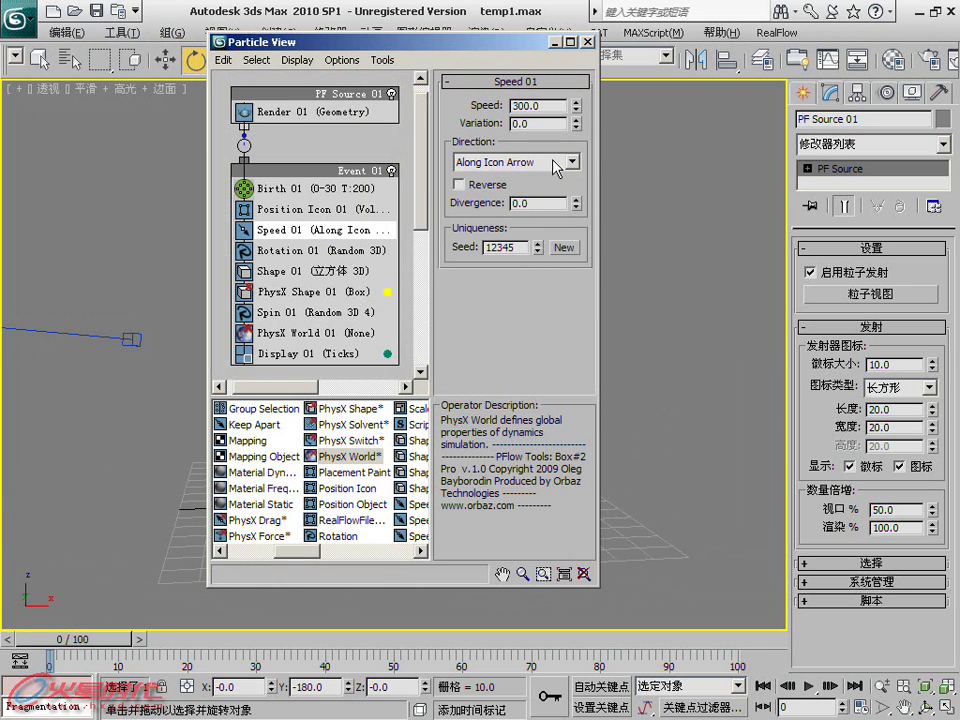
{"action": "left_click_drag", "start_coordinate": [528, 55], "coordinate": [369, 54]}
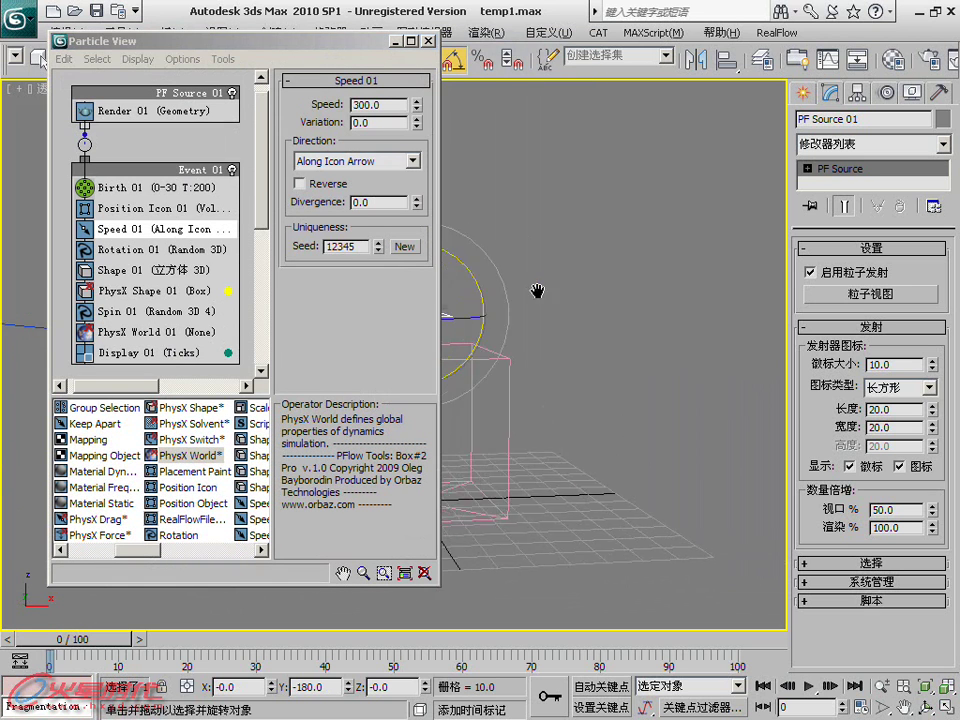
{"action": "left_click", "coordinate": [152, 208]}
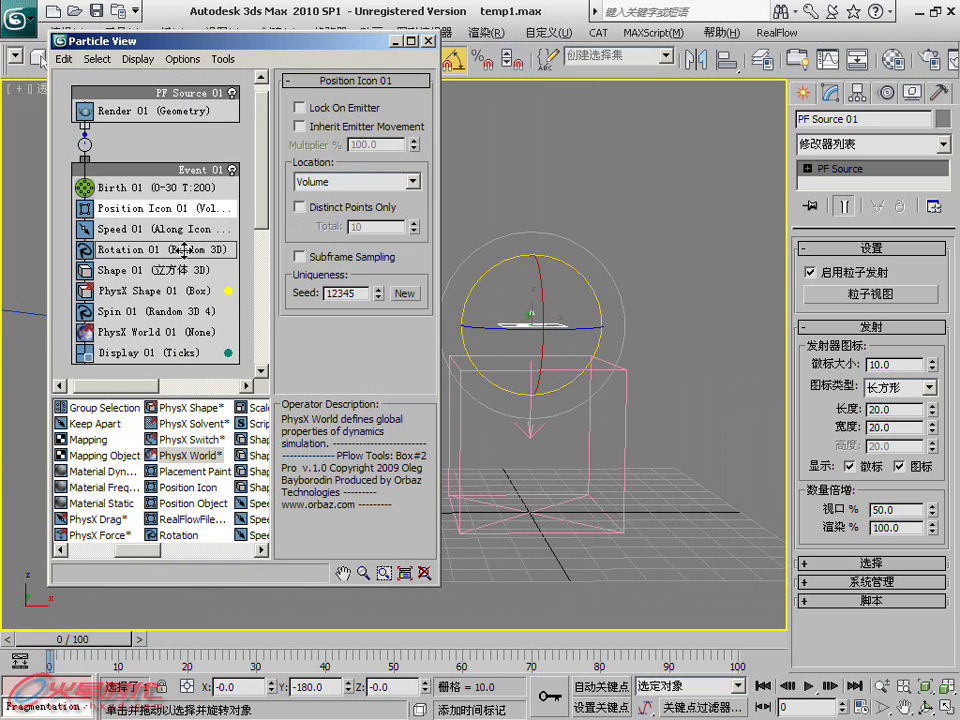
{"action": "left_click", "coordinate": [140, 249]}
{"action": "left_click", "coordinate": [132, 270]}
{"action": "left_click", "coordinate": [128, 290]}
{"action": "left_click", "coordinate": [150, 311]}
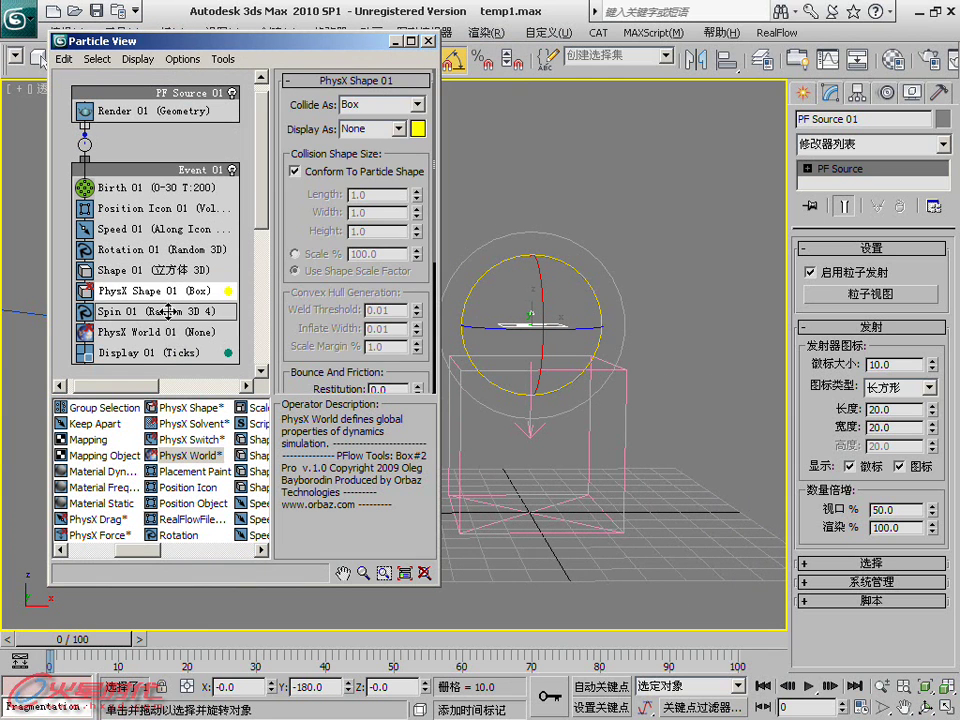
{"action": "left_click", "coordinate": [150, 332]}
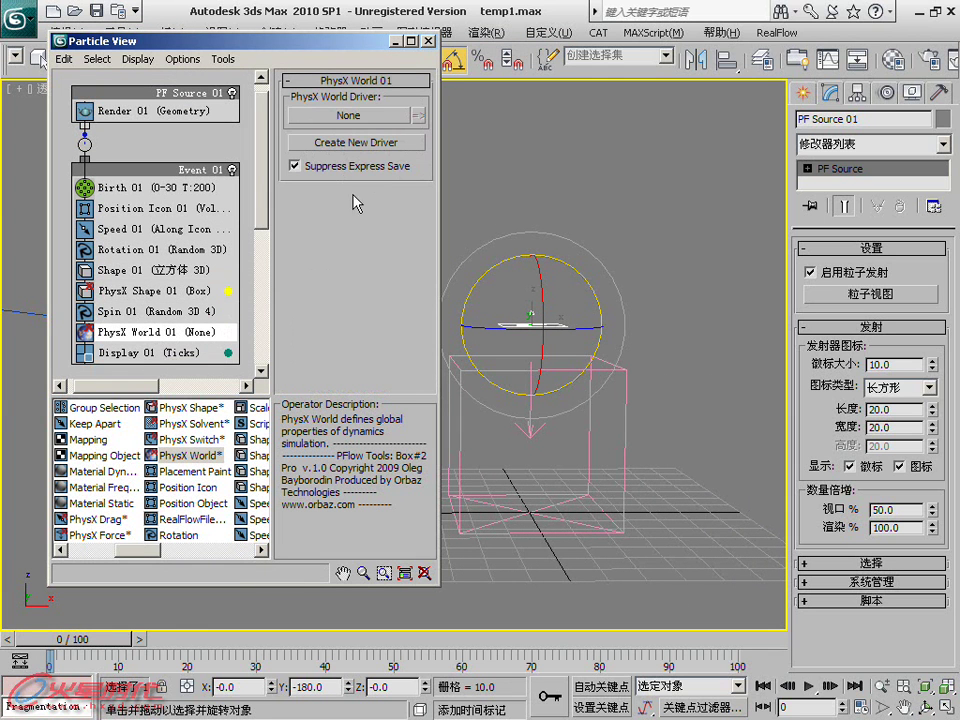
{"action": "left_click", "coordinate": [364, 146]}
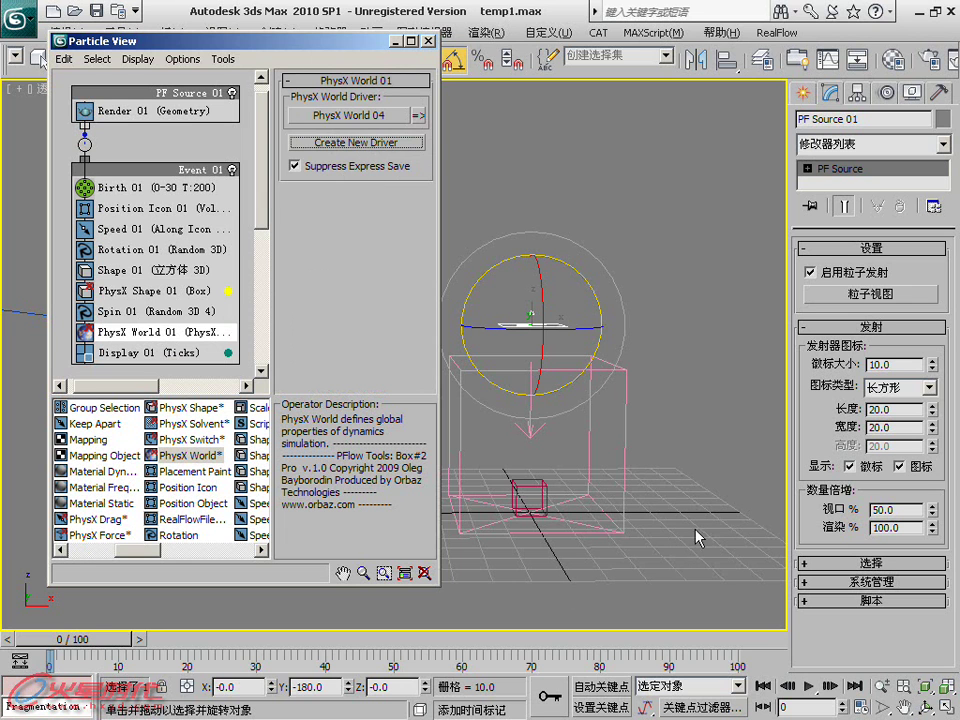
Set Display 01 to show the particles as Geometry cubes
{"action": "left_click_drag", "start_coordinate": [84, 643], "coordinate": [174, 645]}
{"action": "left_click", "coordinate": [181, 353]}
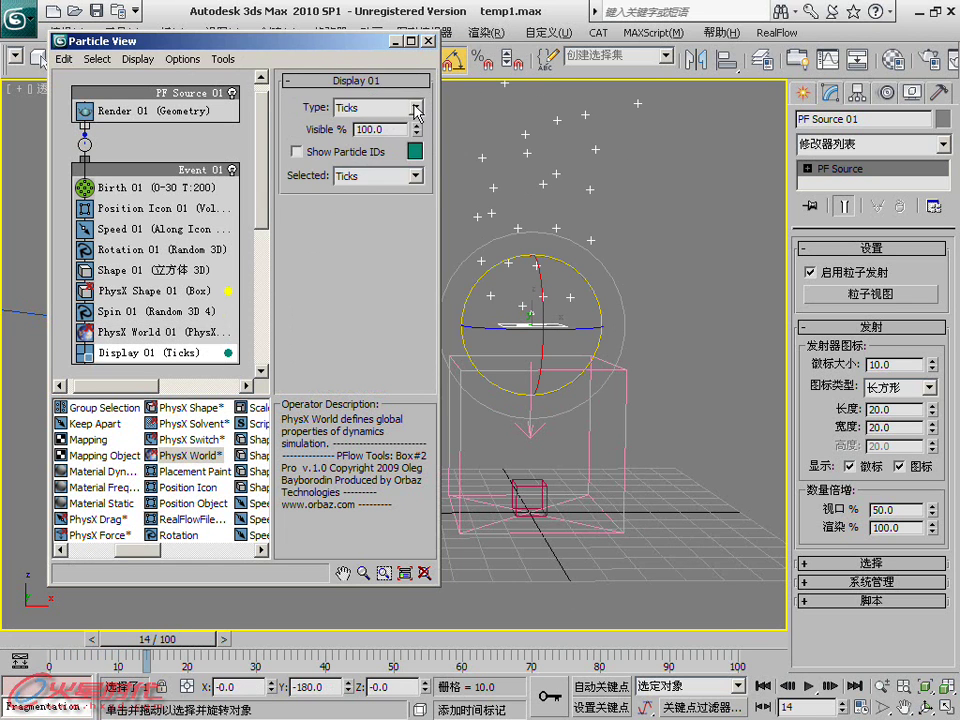
{"action": "left_click", "coordinate": [417, 107]}
{"action": "left_click", "coordinate": [385, 198]}
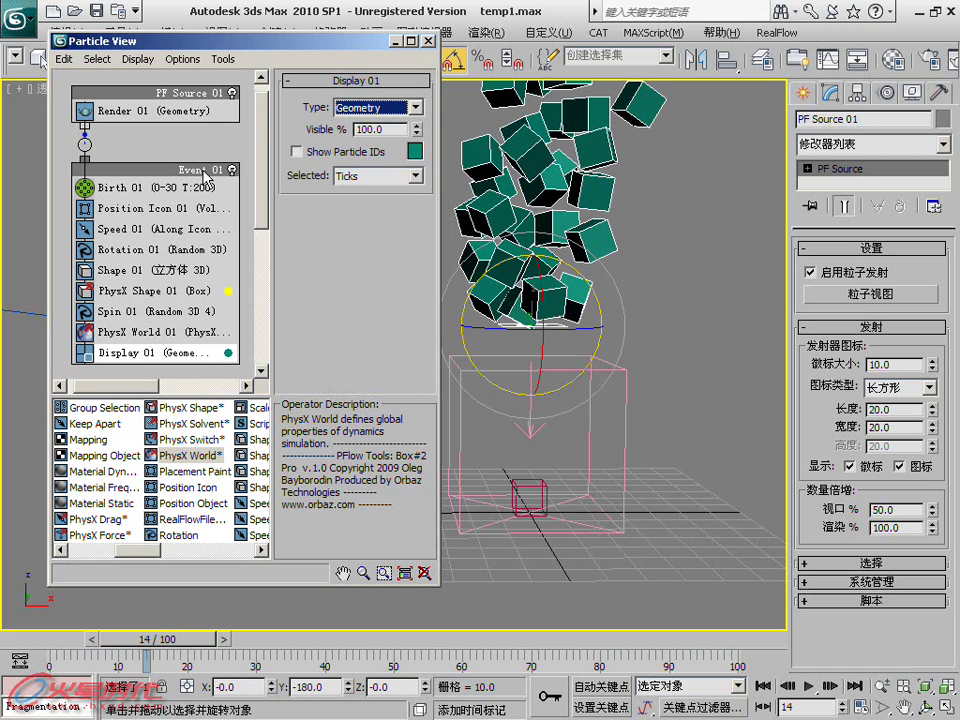
Set PF Source 01's viewport integration to Half Frame and Viewport quantity to 100%
{"action": "left_click", "coordinate": [195, 100]}
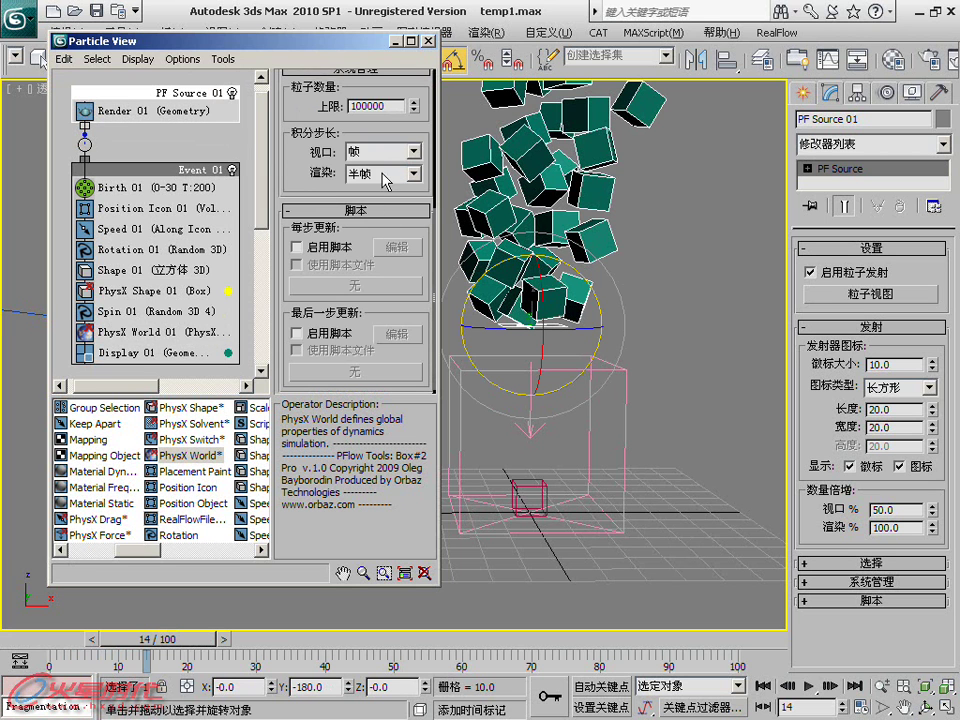
{"action": "left_click", "coordinate": [412, 151]}
{"action": "left_click", "coordinate": [395, 172]}
{"action": "left_click_drag", "start_coordinate": [300, 140], "coordinate": [300, 310]}
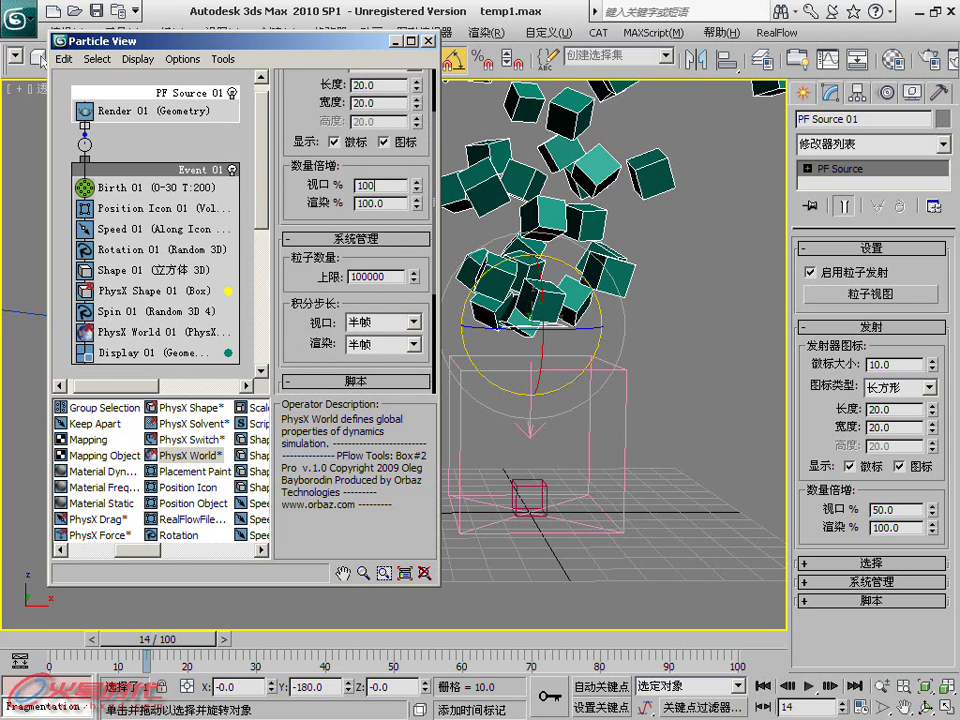
{"action": "key", "text": "Return"}
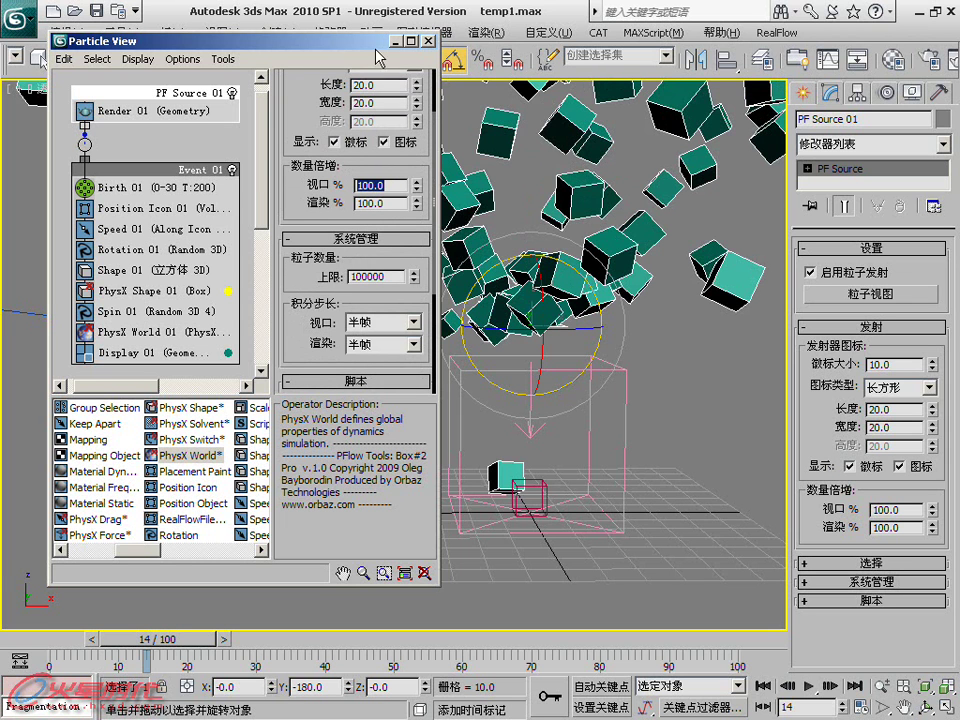
Set the Speed 01 operator's speed to 100
{"action": "left_click_drag", "start_coordinate": [377, 51], "coordinate": [302, 46]}
{"action": "left_click", "coordinate": [176, 216]}
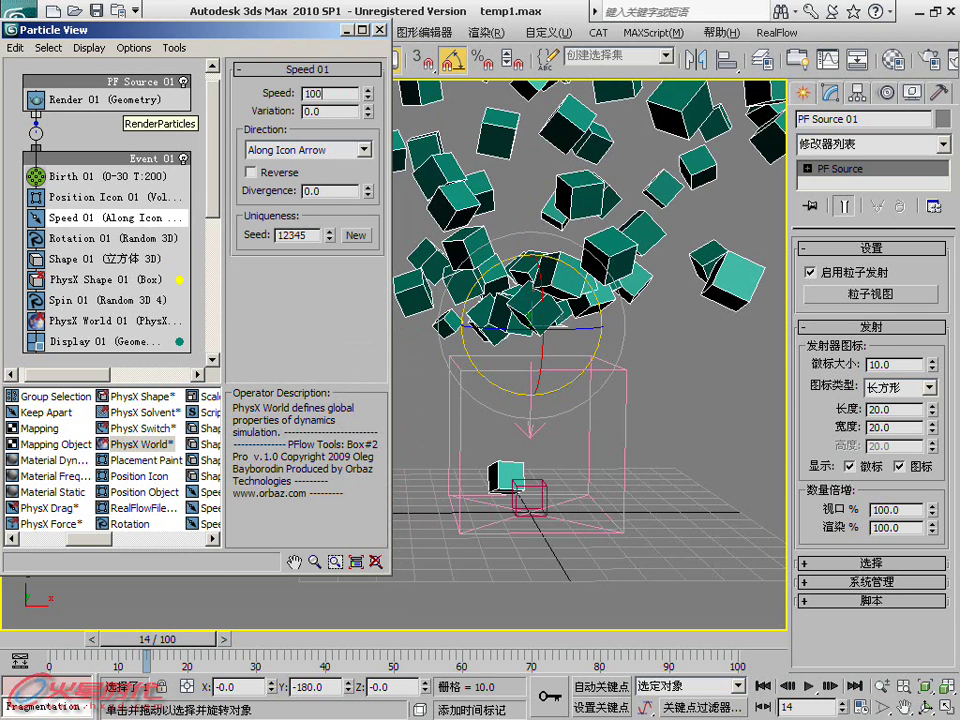
{"action": "key", "text": "Return"}
Preview the cubes bursting outward up to frame 15 and recentre Particle View
{"action": "mouse_move", "coordinate": [509, 481]}
{"action": "middle_mouse_down"}
{"action": "mouse_move", "coordinate": [502, 487]}
{"action": "mouse_move", "coordinate": [452, 231]}
{"action": "middle_mouse_up"}
{"action": "left_click_drag", "start_coordinate": [325, 40], "coordinate": [5, 19]}
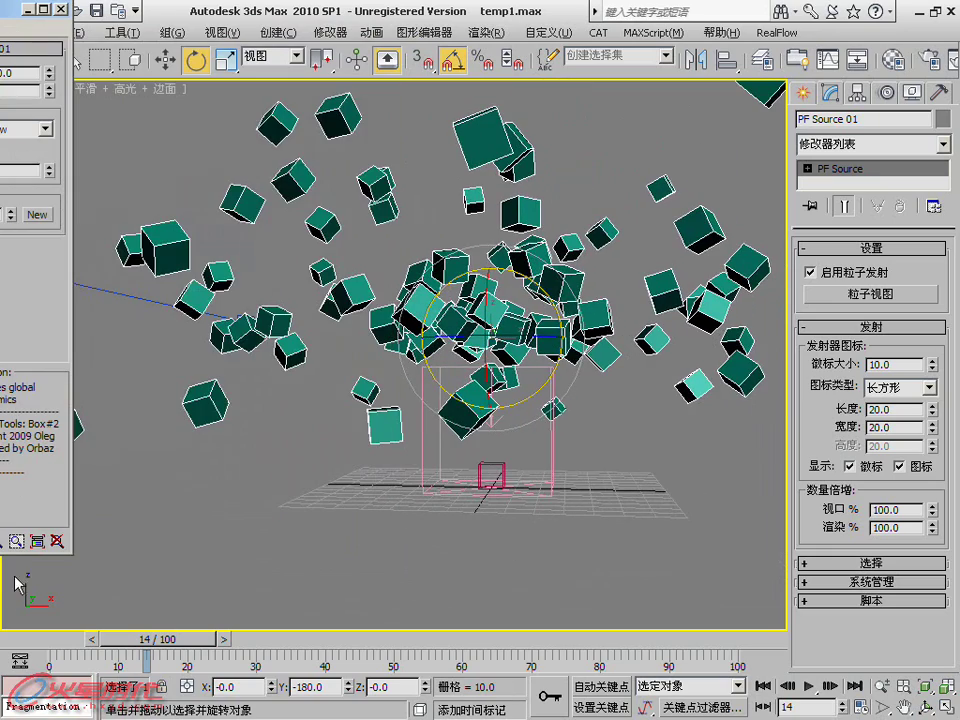
{"action": "mouse_move", "coordinate": [40, 642]}
{"action": "left_mouse_down"}
{"action": "mouse_move", "coordinate": [293, 532]}
{"action": "mouse_move", "coordinate": [332, 571]}
{"action": "mouse_move", "coordinate": [448, 557]}
{"action": "mouse_move", "coordinate": [452, 495]}
{"action": "left_mouse_up"}
{"action": "mouse_move", "coordinate": [38, 668]}
{"action": "left_mouse_down"}
{"action": "mouse_move", "coordinate": [40, 645]}
{"action": "mouse_move", "coordinate": [133, 638]}
{"action": "left_mouse_up"}
{"action": "key", "text": "e"}
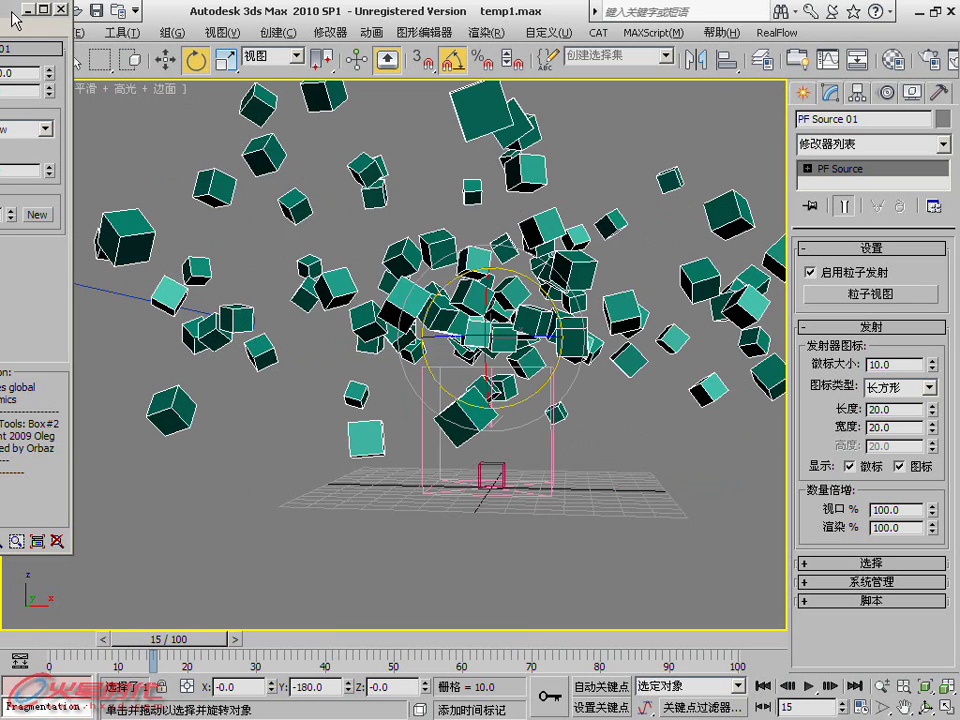
{"action": "left_click_drag", "start_coordinate": [12, 12], "coordinate": [658, 72]}
Enable Ground Collision Plane on the PhysX World 04 driver and check the collisions
{"action": "left_click", "coordinate": [480, 358]}
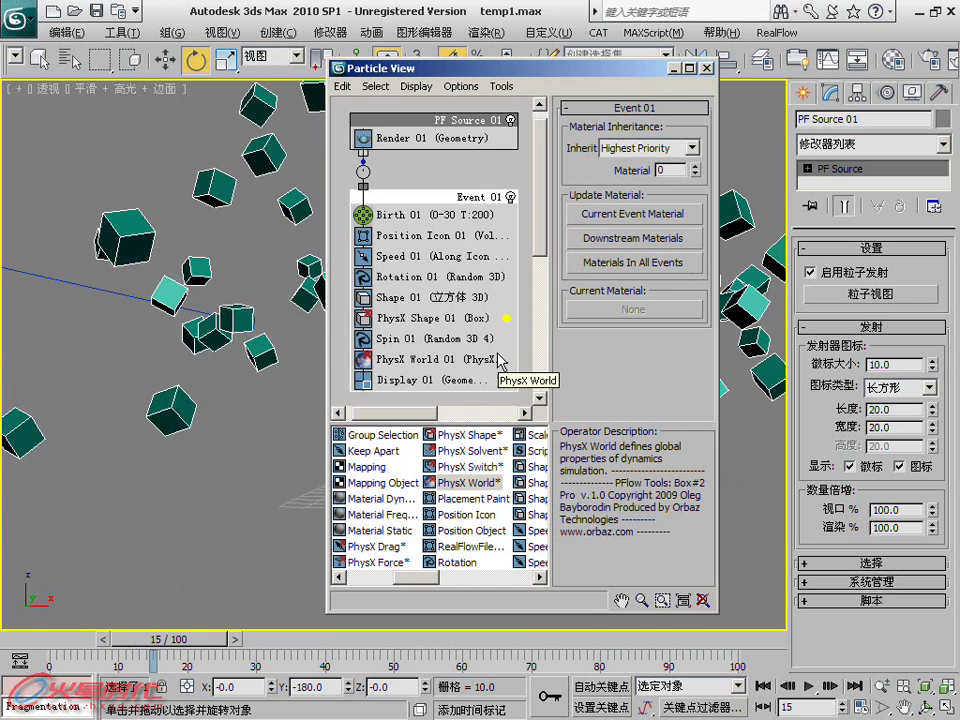
{"action": "left_click", "coordinate": [696, 144]}
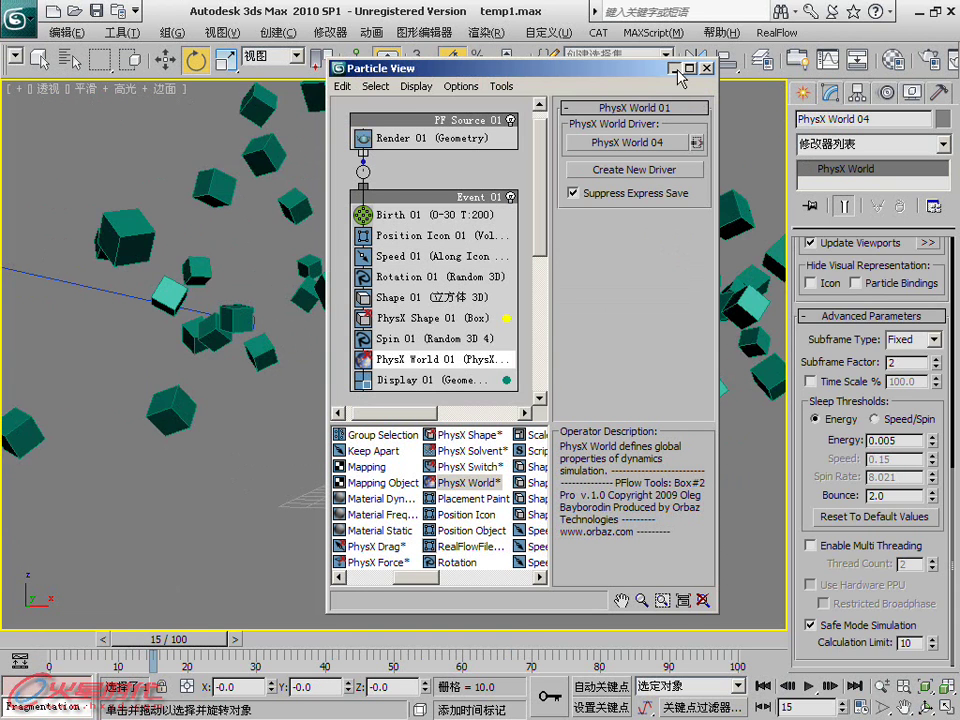
{"action": "left_click", "coordinate": [677, 70]}
{"action": "left_click_drag", "start_coordinate": [823, 332], "coordinate": [857, 462]}
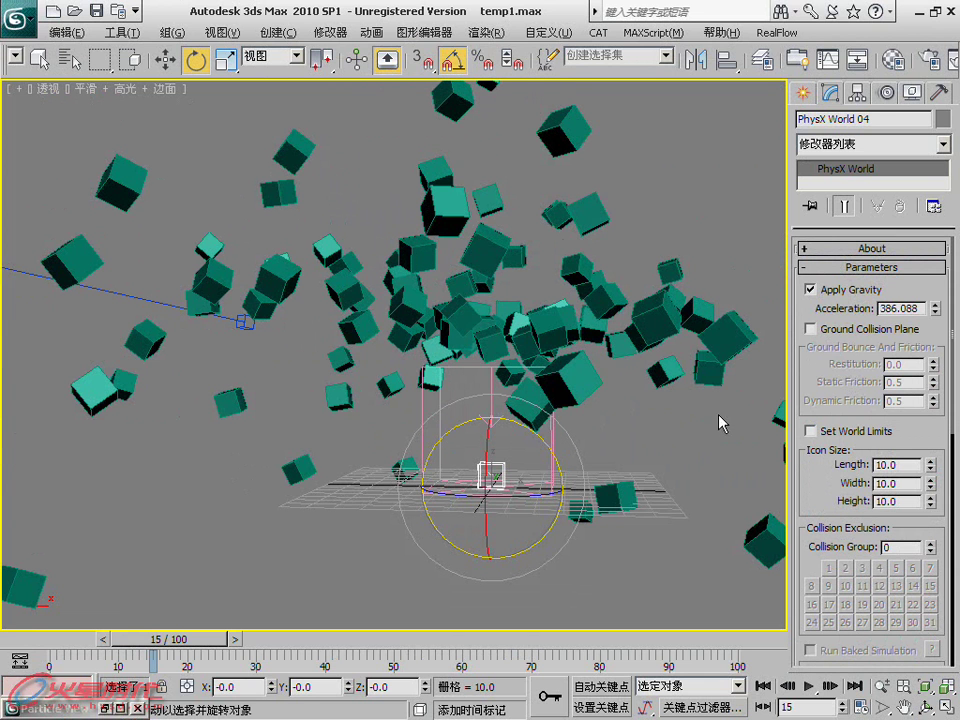
{"action": "left_click", "coordinate": [810, 329]}
{"action": "mouse_move", "coordinate": [62, 640]}
{"action": "left_mouse_down"}
{"action": "mouse_move", "coordinate": [220, 592]}
{"action": "mouse_move", "coordinate": [402, 495]}
{"action": "left_mouse_up"}
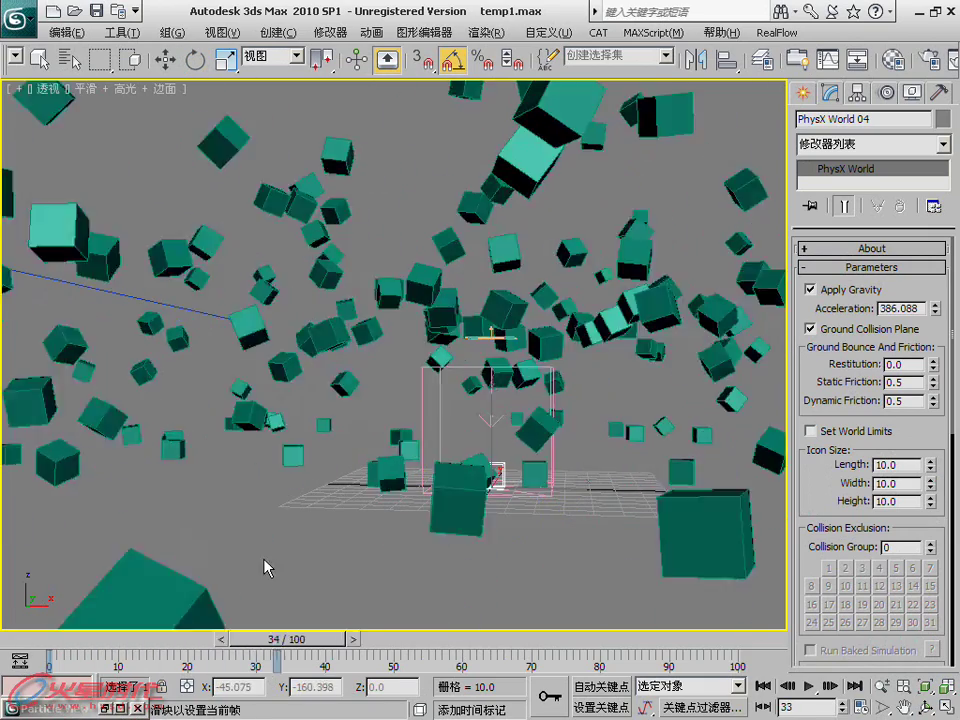
Select PF Source 01 and enlarge its emitter Length and Width to 100
{"action": "key", "text": "e"}
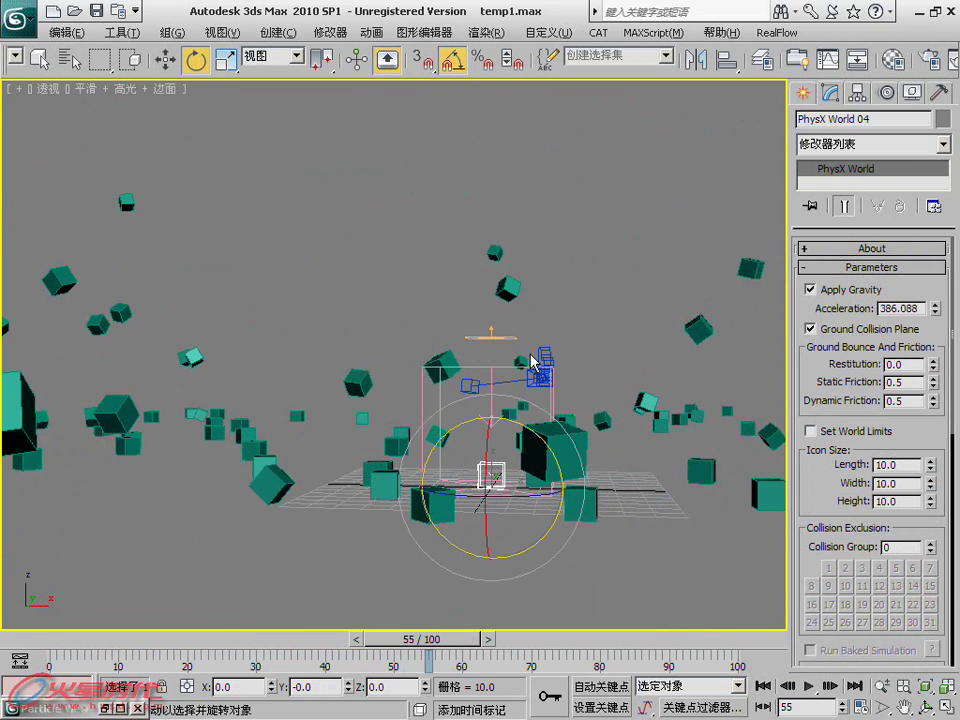
{"action": "left_click", "coordinate": [531, 356]}
{"action": "double_click", "coordinate": [900, 407]}
{"action": "type", "text": "1"}
{"action": "type", "text": "100"}
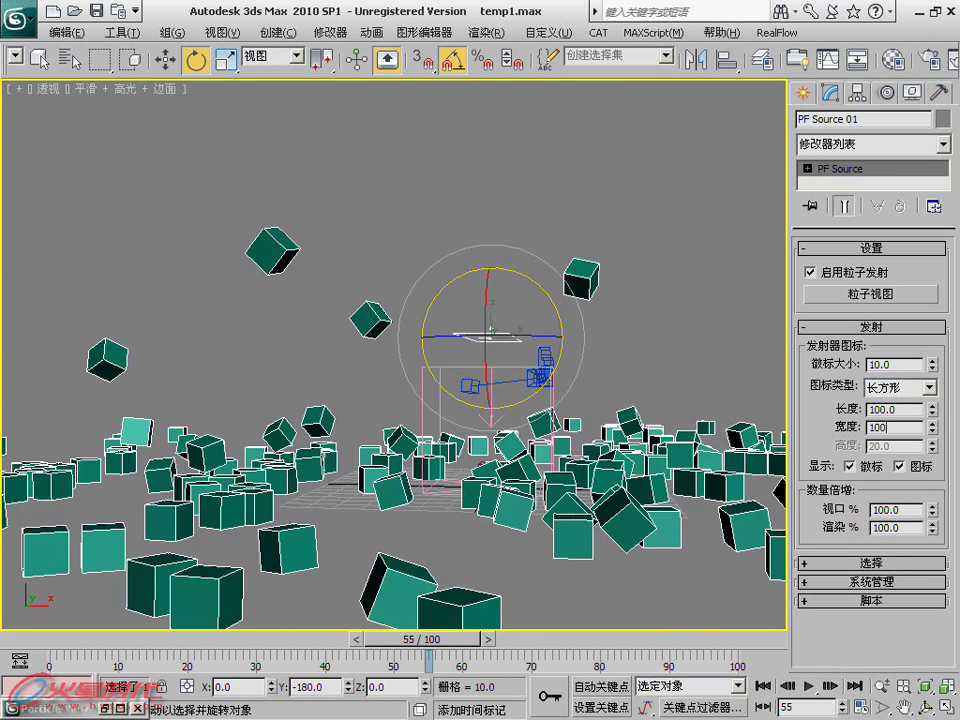
{"action": "mouse_move", "coordinate": [58, 646]}
{"action": "left_mouse_down"}
{"action": "mouse_move", "coordinate": [193, 636]}
{"action": "mouse_move", "coordinate": [405, 585]}
{"action": "left_mouse_up"}
Replay the simulation to frame 43 to inspect the fallen cubes
{"action": "key", "text": "e"}
{"action": "middle_click_drag", "start_coordinate": [375, 420], "coordinate": [120, 492], "text": "alt"}
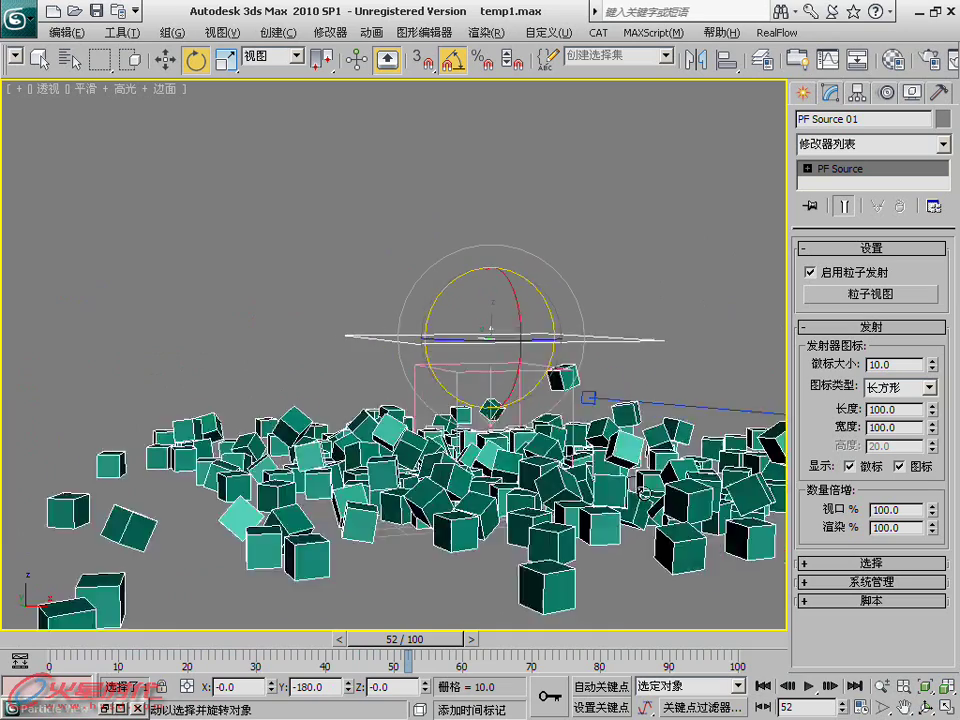
{"action": "left_click", "coordinate": [72, 640]}
{"action": "mouse_move", "coordinate": [72, 640]}
{"action": "left_mouse_down"}
{"action": "mouse_move", "coordinate": [215, 638]}
{"action": "mouse_move", "coordinate": [306, 617]}
{"action": "mouse_move", "coordinate": [379, 621]}
{"action": "left_mouse_up"}
{"action": "left_click", "coordinate": [62, 638]}
{"action": "left_click_drag", "start_coordinate": [62, 638], "coordinate": [322, 598]}
Rotate the emitter so it tilts upward
{"action": "key", "text": "e"}
{"action": "left_click_drag", "start_coordinate": [380, 530], "coordinate": [183, 530]}
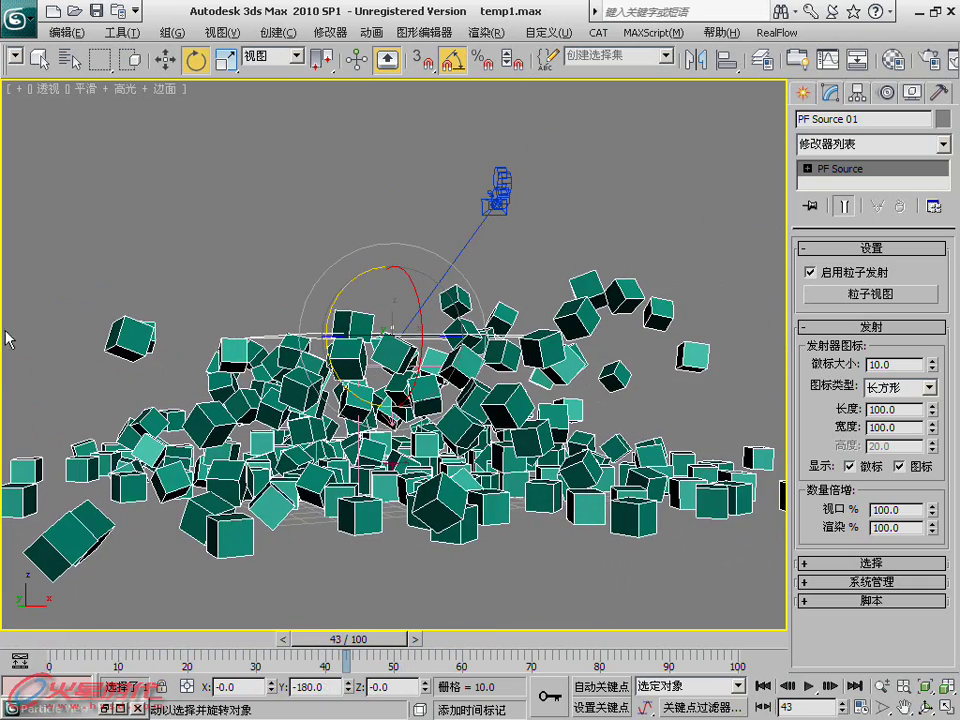
{"action": "left_click_drag", "start_coordinate": [360, 345], "coordinate": [441, 306]}
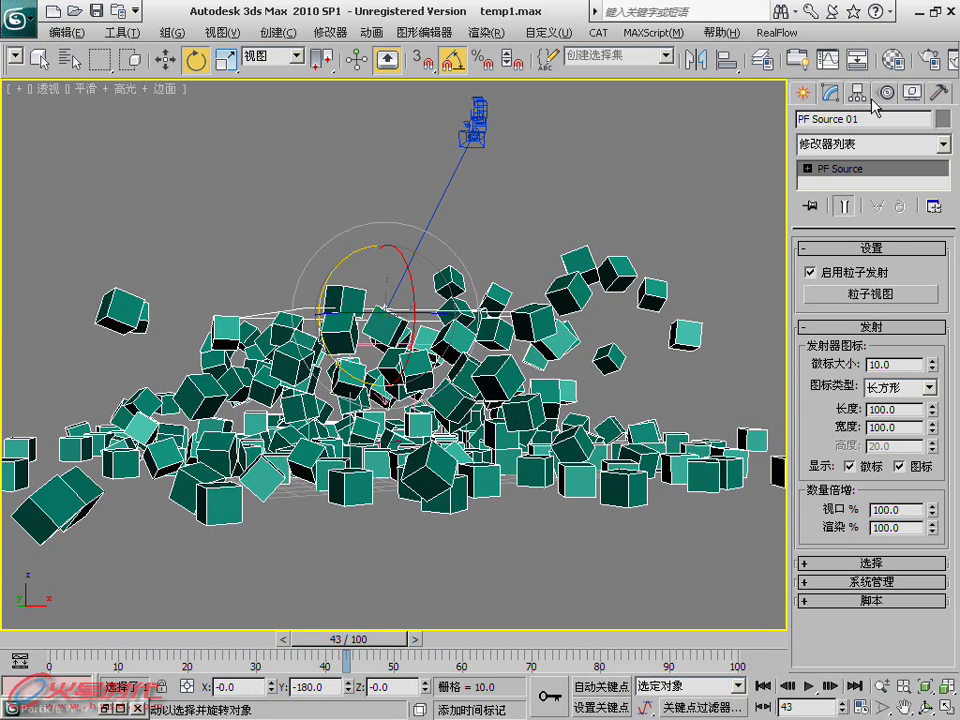
Hide cameras in the viewport and raise the emitter higher along Z at frame 0
{"action": "left_click", "coordinate": [912, 92]}
{"action": "left_click", "coordinate": [834, 331]}
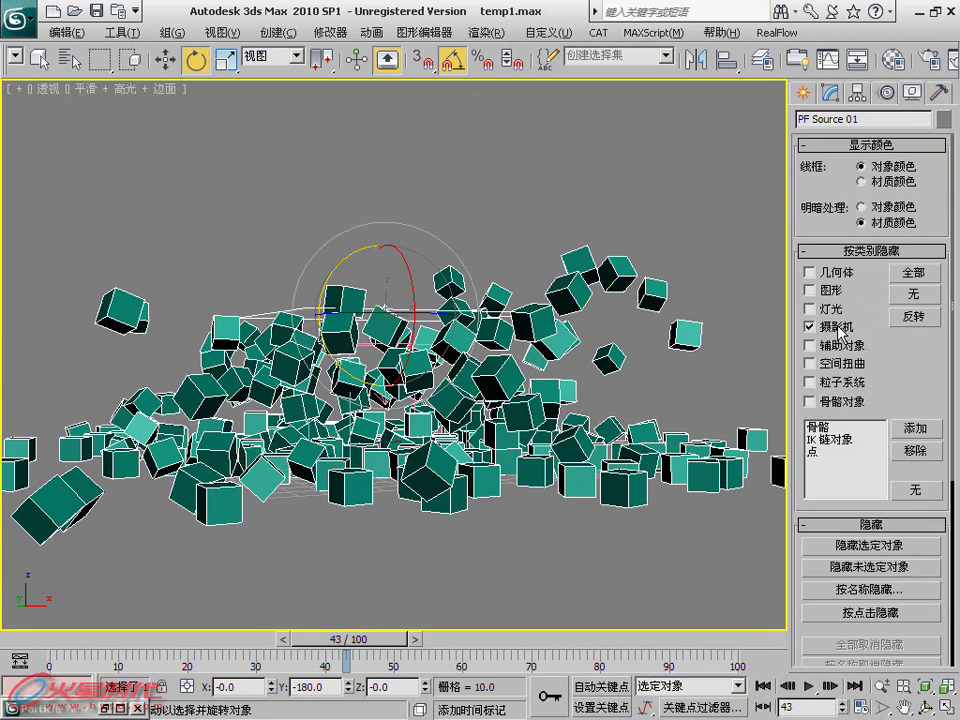
{"action": "right_click", "coordinate": [449, 349]}
{"action": "left_click", "coordinate": [450, 332]}
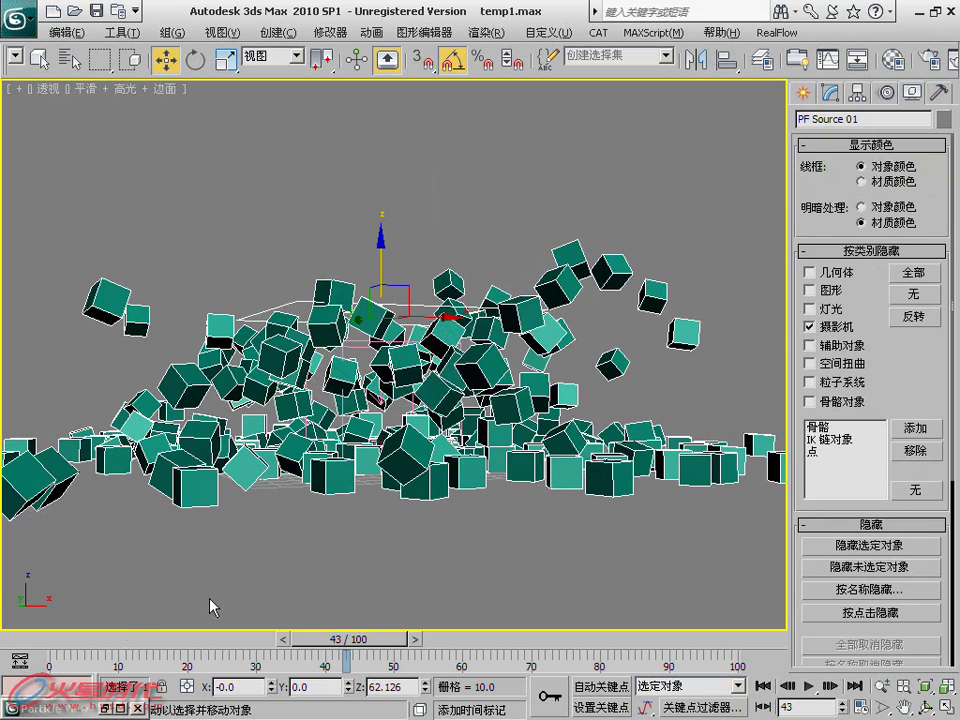
{"action": "left_click_drag", "start_coordinate": [329, 639], "coordinate": [63, 645]}
{"action": "left_click_drag", "start_coordinate": [382, 263], "coordinate": [382, 120]}
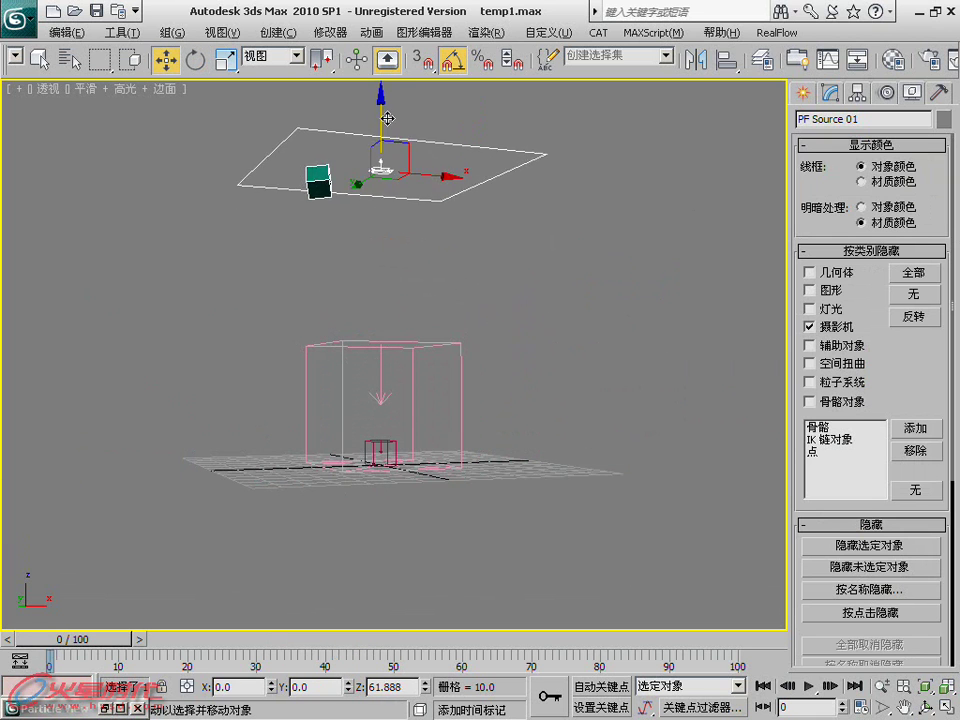
{"action": "mouse_move", "coordinate": [409, 403]}
{"action": "middle_mouse_down"}
{"action": "mouse_move", "coordinate": [375, 413]}
{"action": "mouse_move", "coordinate": [363, 435]}
{"action": "middle_mouse_up"}
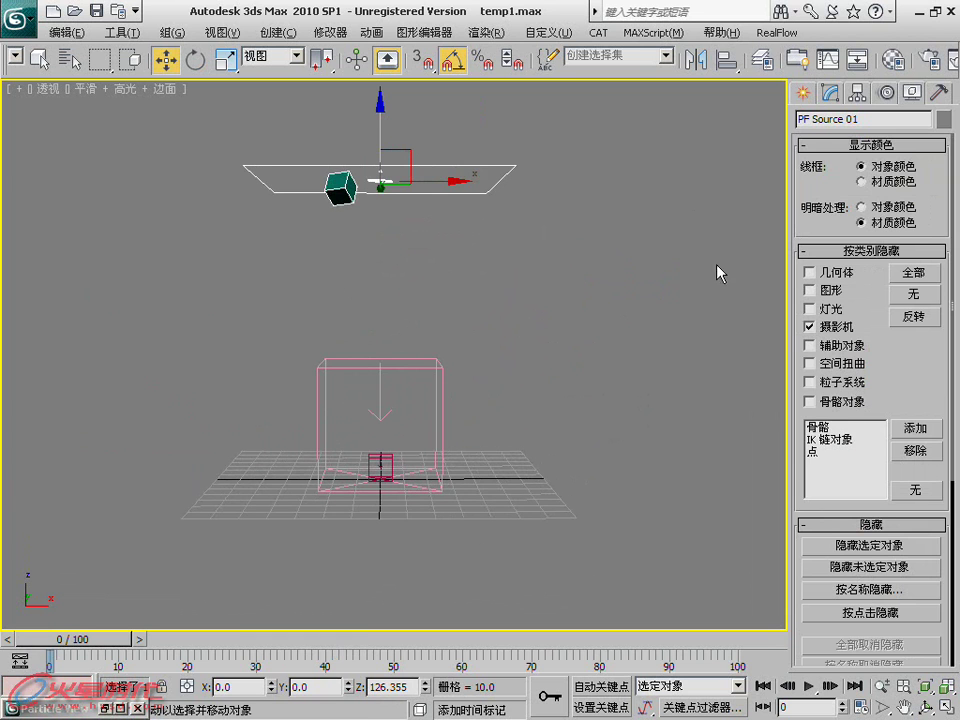
Create a flat Box01 plate and lift it to about Z 68.993
{"action": "left_click", "coordinate": [803, 93]}
{"action": "left_click", "coordinate": [835, 213]}
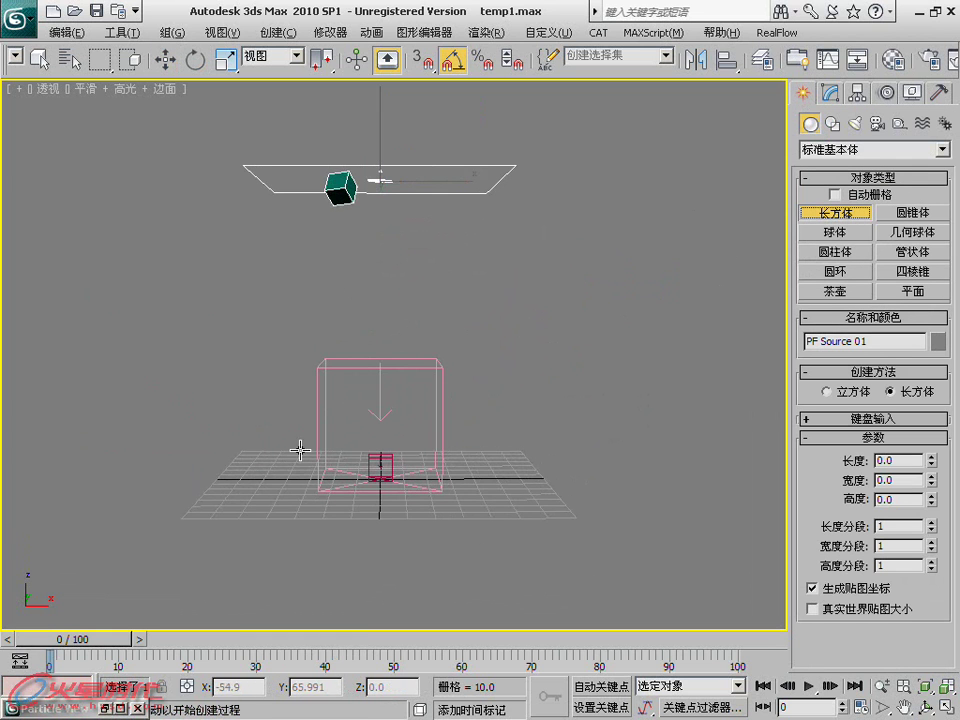
{"action": "left_click_drag", "start_coordinate": [247, 446], "coordinate": [565, 516]}
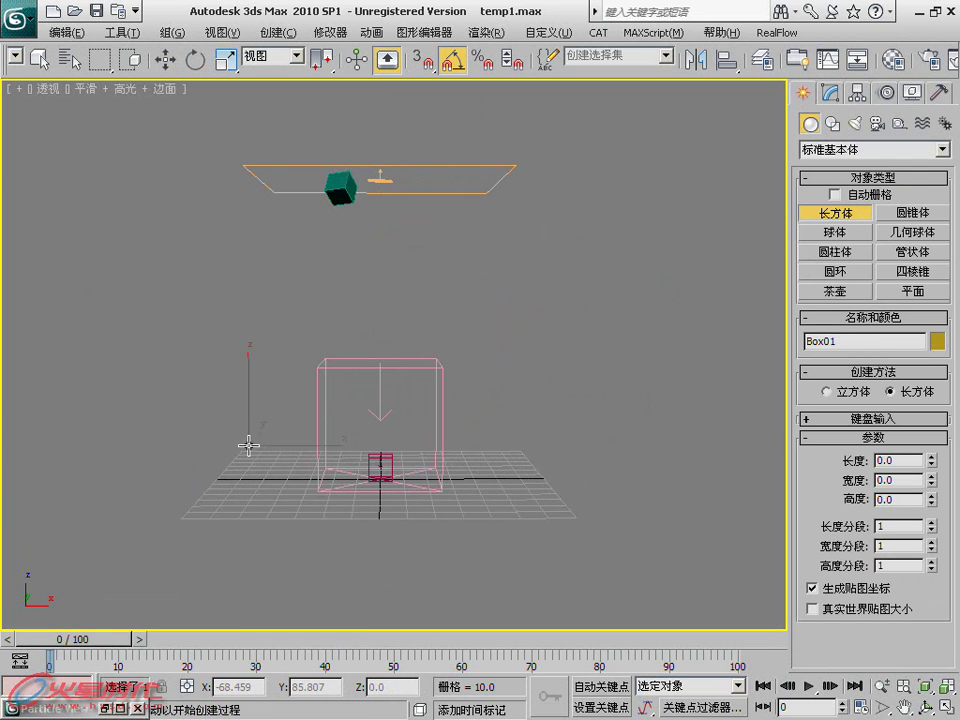
{"action": "left_click", "coordinate": [572, 517]}
{"action": "key", "text": "w"}
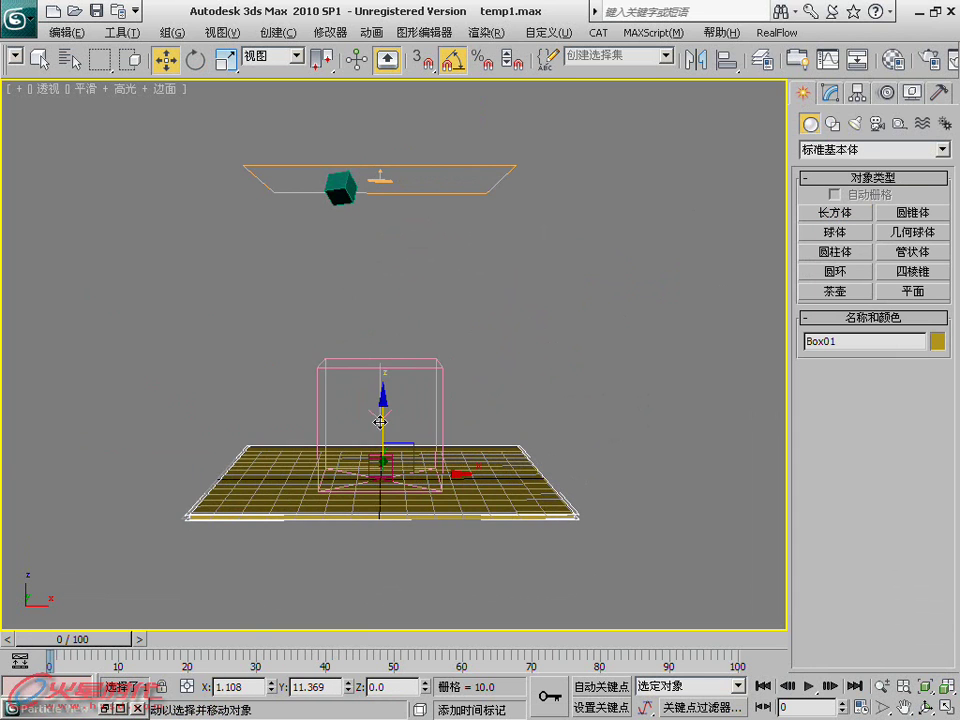
{"action": "left_click_drag", "start_coordinate": [380, 422], "coordinate": [383, 263]}
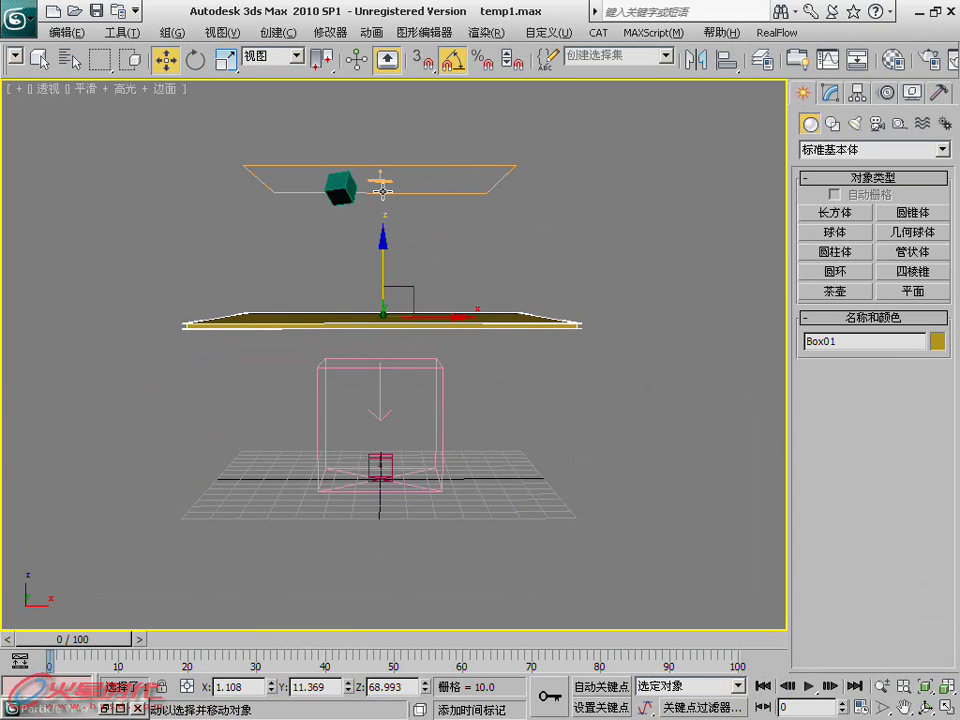
Add a PFlow Collision Shape (WSM) modifier to Box01 and activate it
{"action": "left_click", "coordinate": [830, 92]}
{"action": "left_click", "coordinate": [850, 148]}
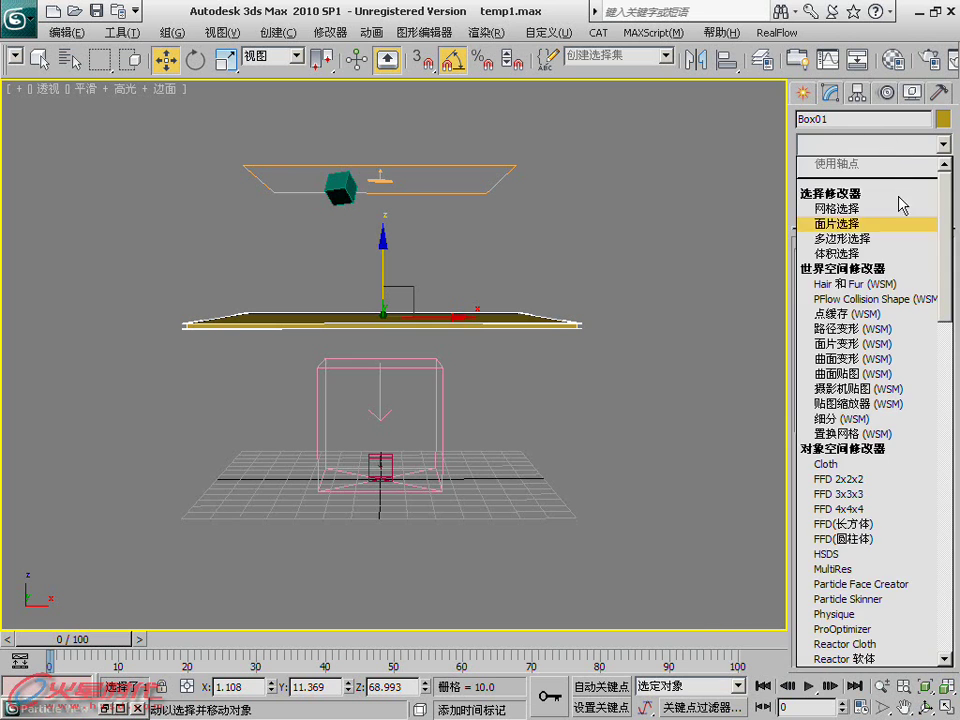
{"action": "left_click", "coordinate": [884, 300]}
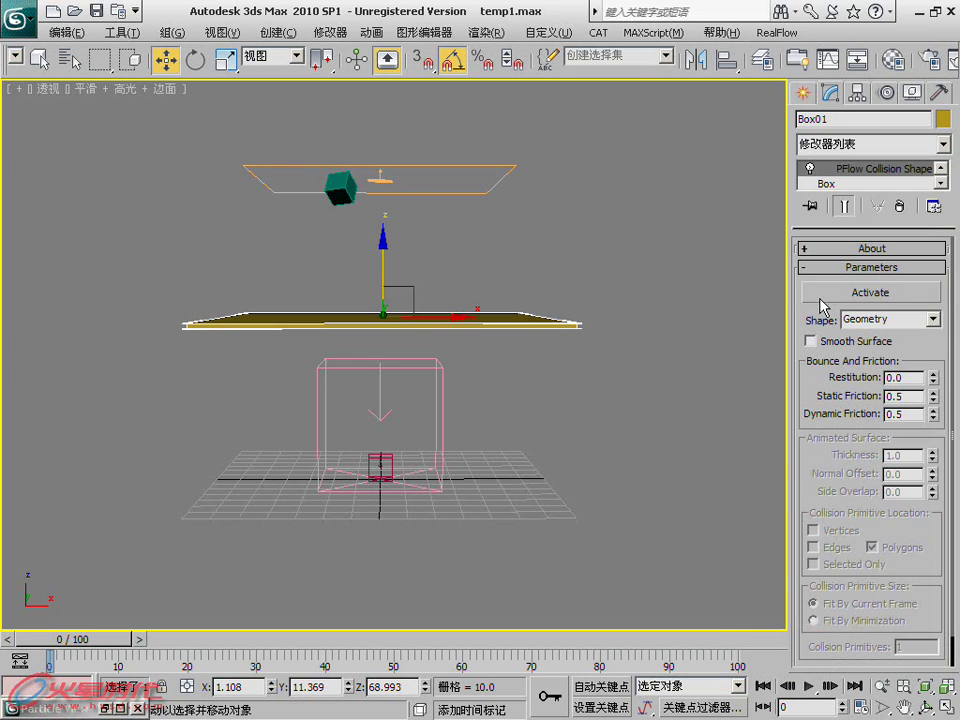
{"action": "left_click", "coordinate": [878, 295]}
Add a PhysX Collision test to Event 01 with Box01 as deflector, then preview the fall
{"action": "double_click", "coordinate": [80, 700]}
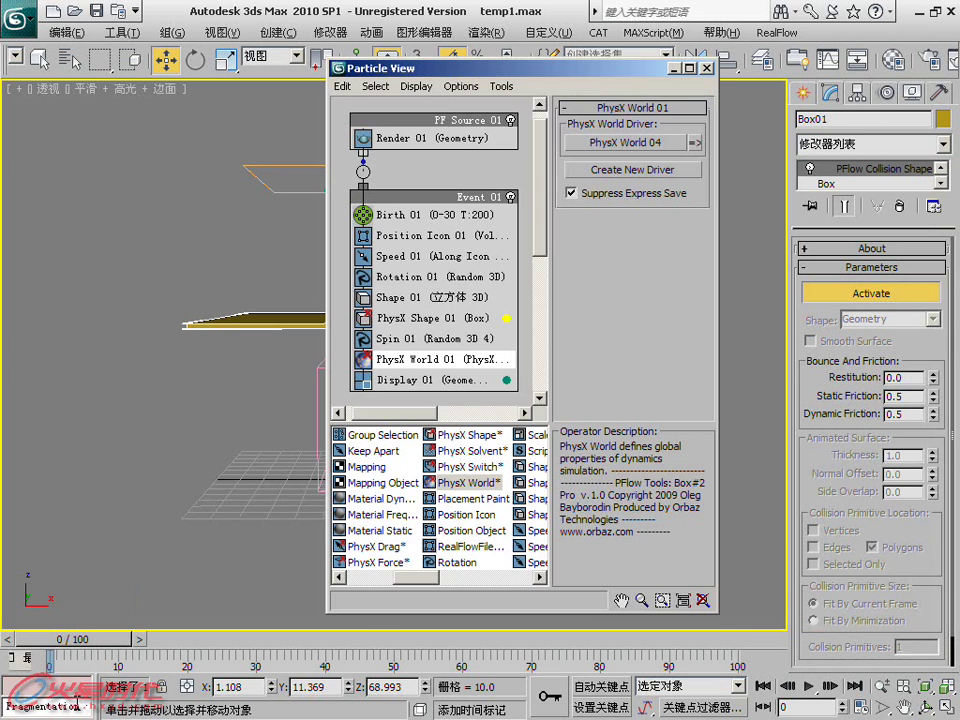
{"action": "left_click_drag", "start_coordinate": [506, 422], "coordinate": [505, 438]}
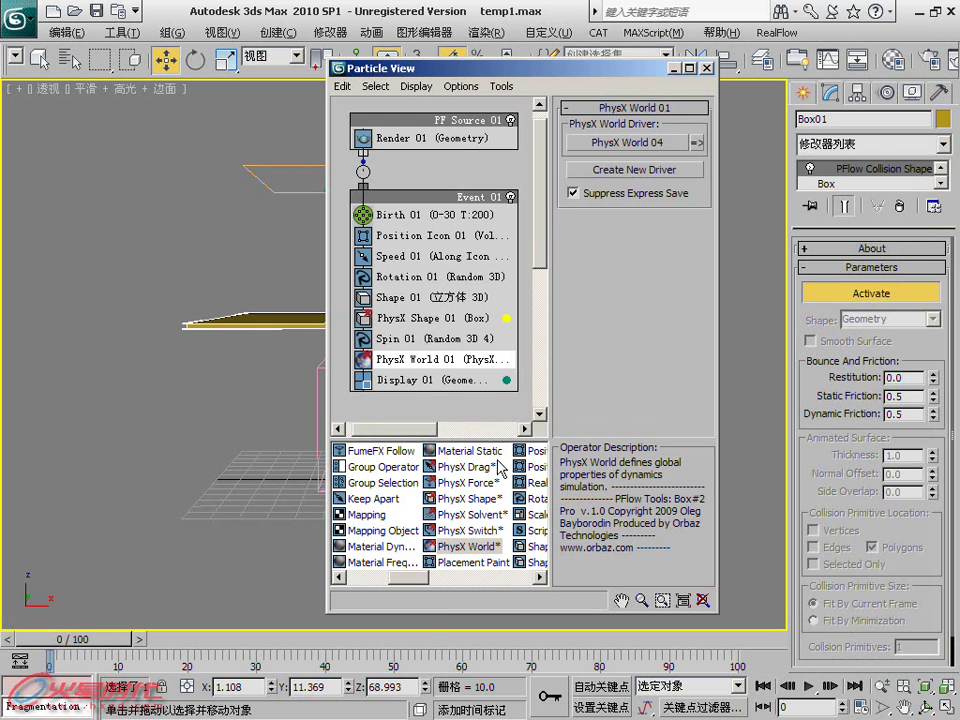
{"action": "mouse_move", "coordinate": [413, 584]}
{"action": "left_mouse_down"}
{"action": "mouse_move", "coordinate": [474, 583]}
{"action": "mouse_move", "coordinate": [440, 402]}
{"action": "left_mouse_up"}
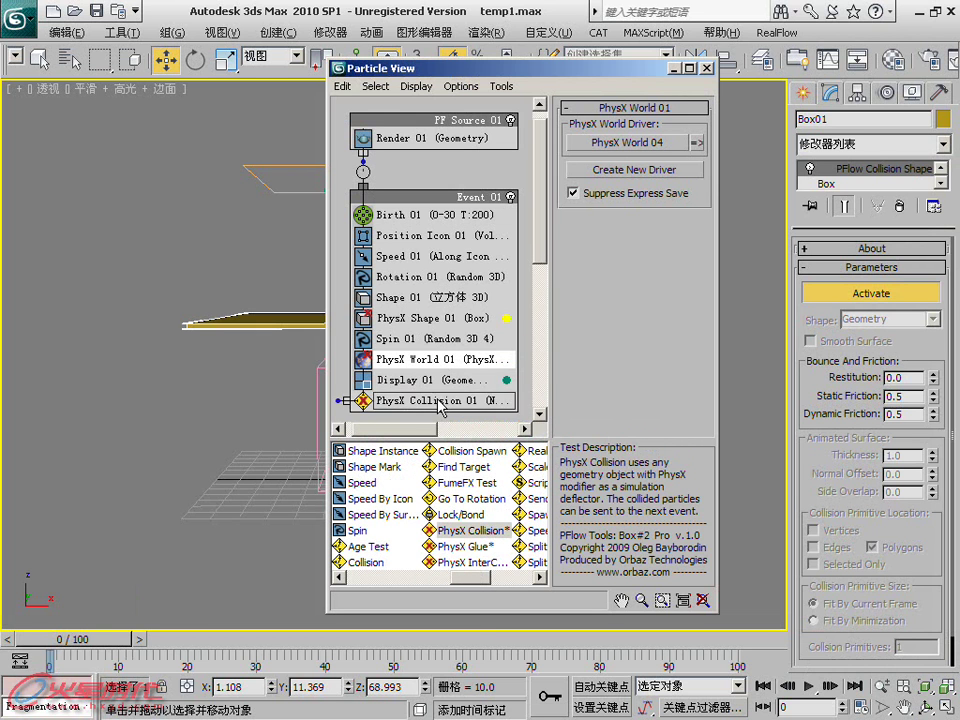
{"action": "left_click", "coordinate": [602, 238]}
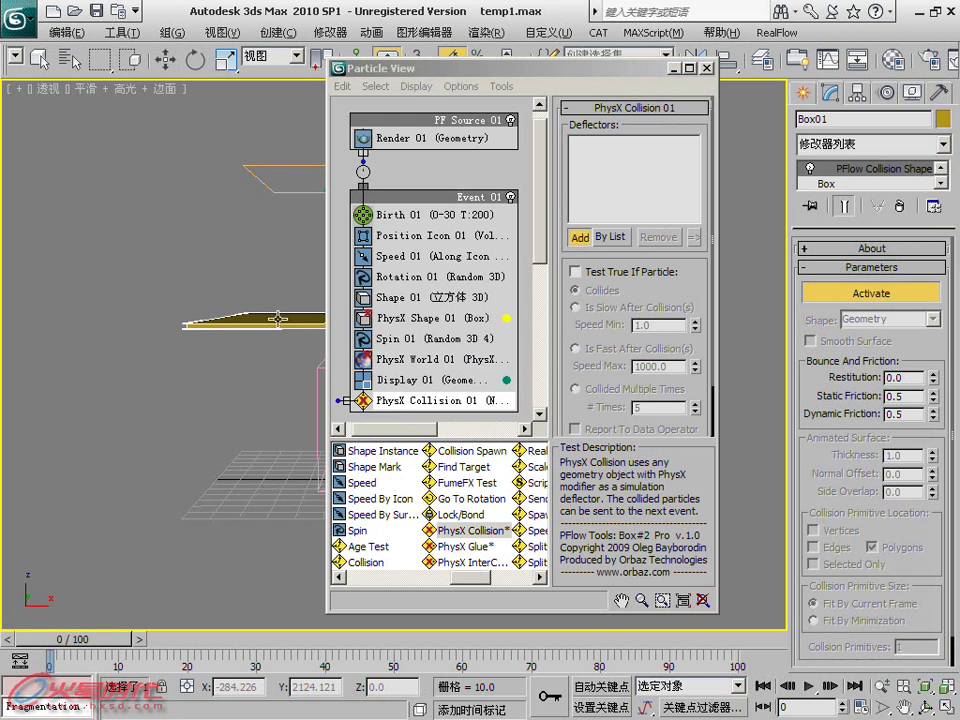
{"action": "left_click", "coordinate": [676, 70]}
{"action": "mouse_move", "coordinate": [92, 640]}
{"action": "left_mouse_down"}
{"action": "mouse_move", "coordinate": [207, 625]}
{"action": "mouse_move", "coordinate": [307, 570]}
{"action": "left_mouse_up"}
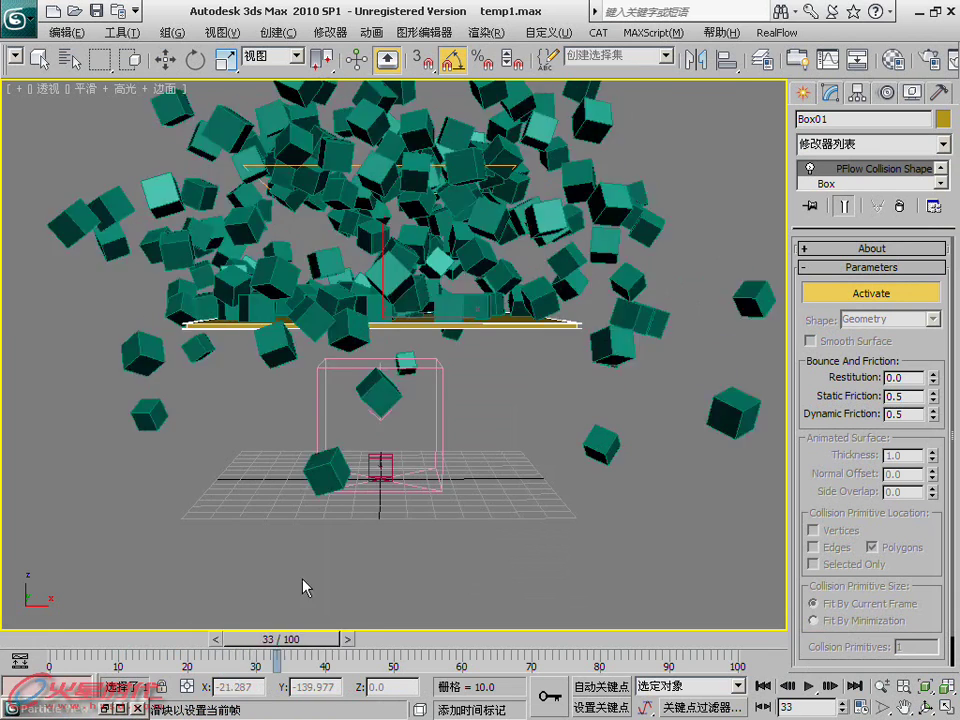
Shrink the PF Source emitter to 50 by 50, then reopen Particle View on Shape 01
{"action": "key", "text": "Home"}
{"action": "key", "text": "w"}
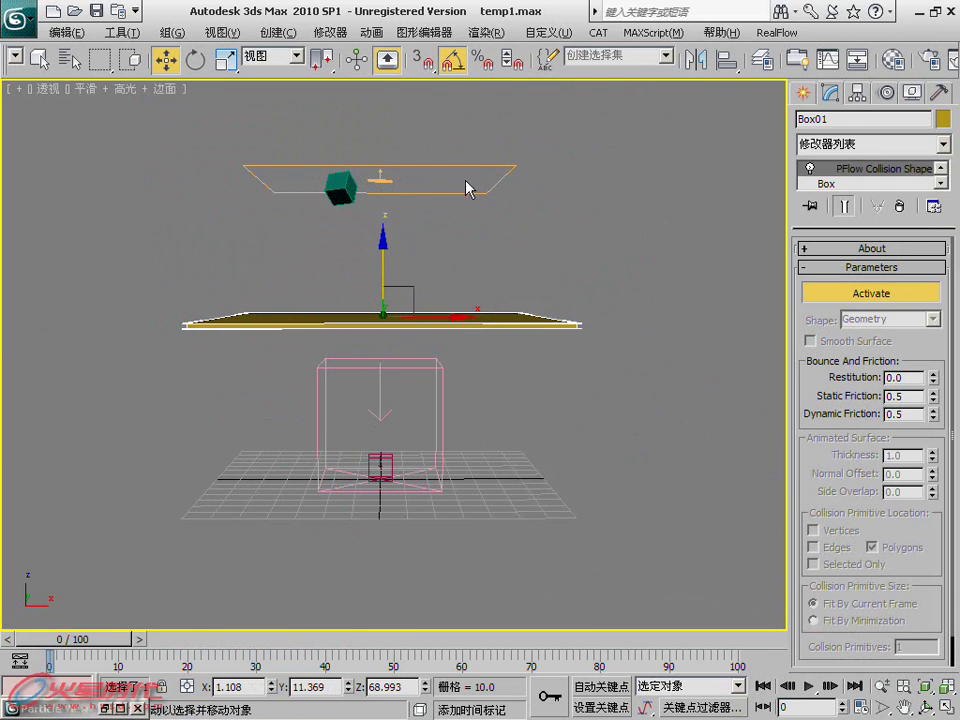
{"action": "left_click", "coordinate": [467, 184]}
{"action": "double_click", "coordinate": [900, 404]}
{"action": "type", "text": "0"}
{"action": "key", "text": "Tab"}
{"action": "type", "text": "50"}
{"action": "key", "text": "Return"}
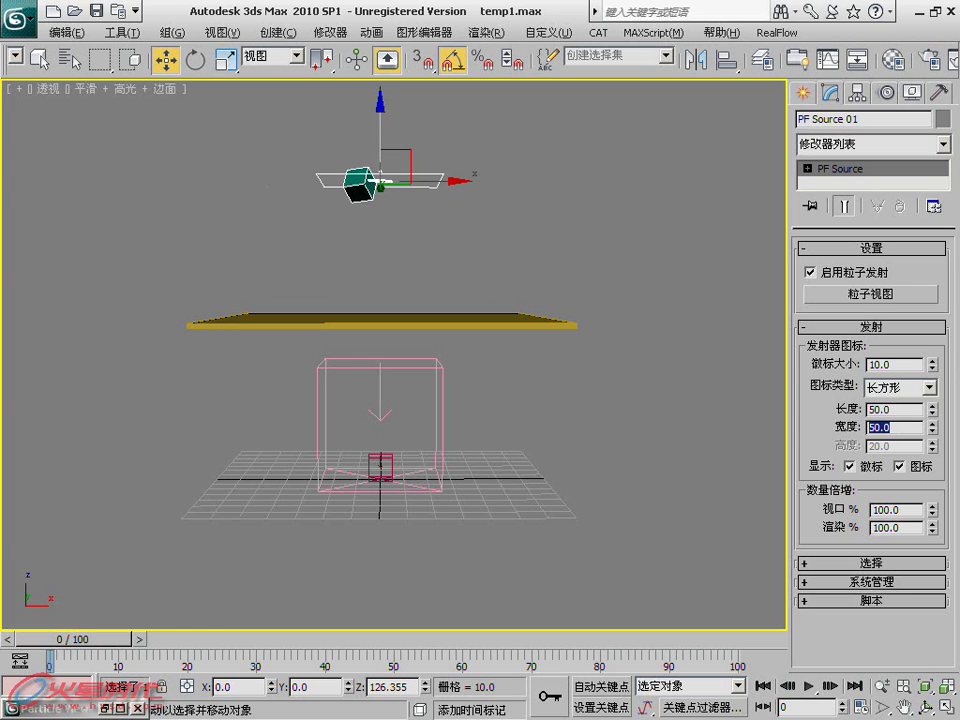
{"action": "key", "text": "6"}
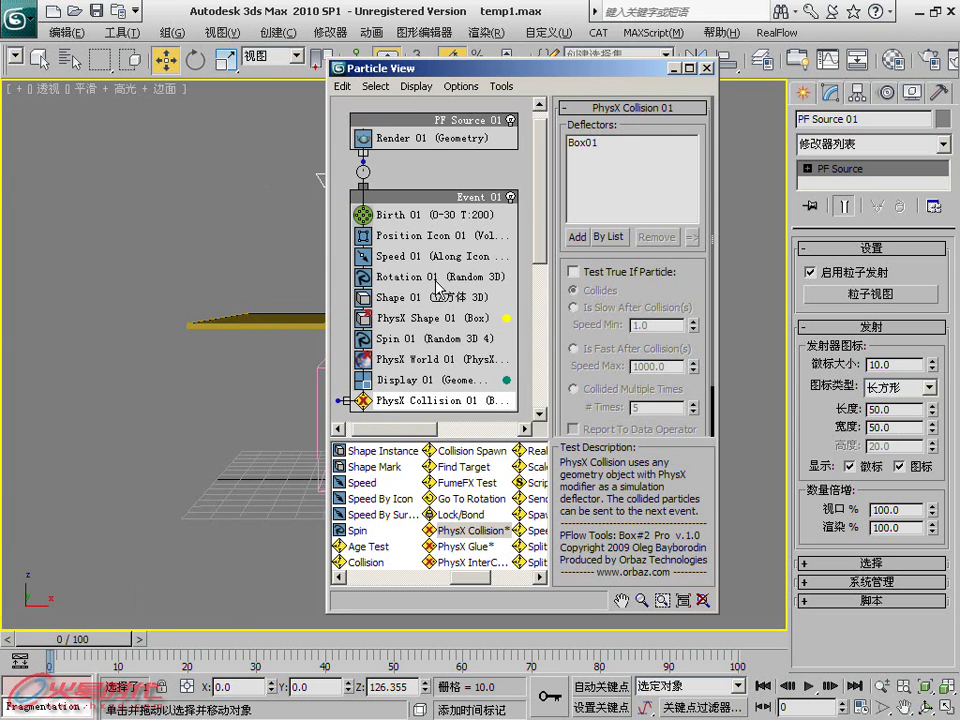
{"action": "left_click", "coordinate": [432, 297]}
Set Shape 01's particle size to 5 and preview the smaller cubes falling onto the plate
{"action": "double_click", "coordinate": [655, 215]}
{"action": "type", "text": "5"}
{"action": "key", "text": "Return"}
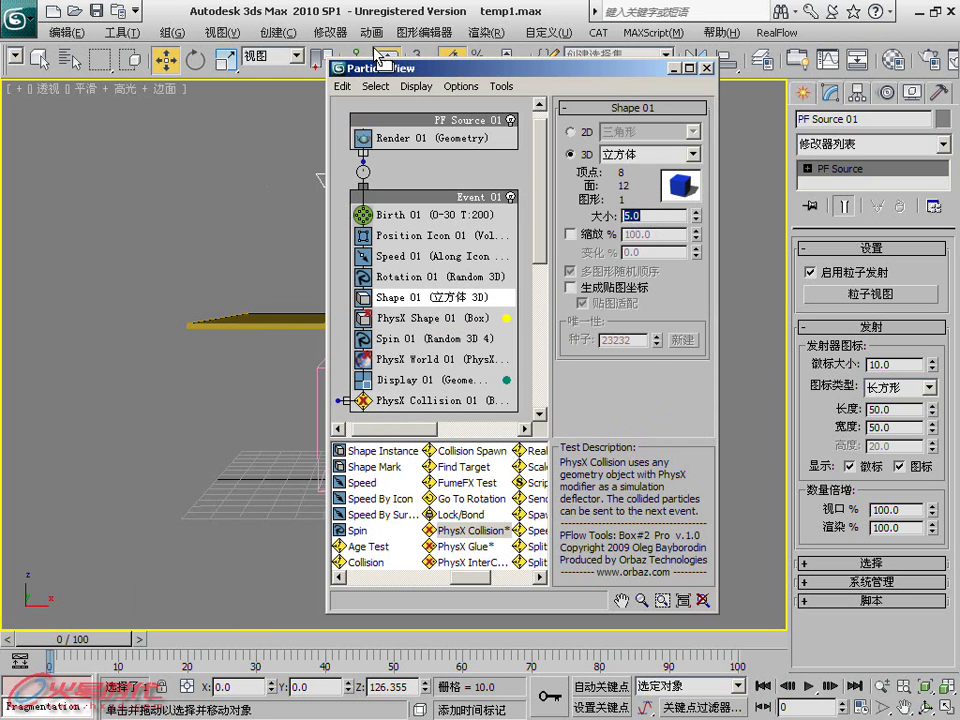
{"action": "left_click_drag", "start_coordinate": [395, 68], "coordinate": [755, 75]}
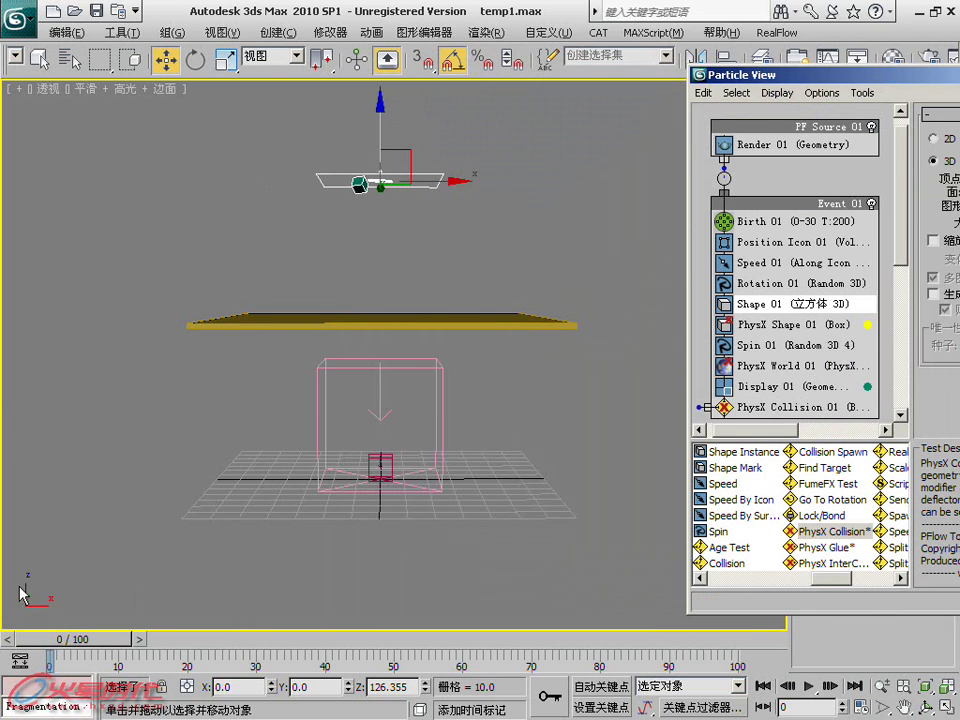
{"action": "mouse_move", "coordinate": [34, 642]}
{"action": "left_mouse_down"}
{"action": "mouse_move", "coordinate": [223, 546]}
{"action": "mouse_move", "coordinate": [297, 470]}
{"action": "left_mouse_up"}
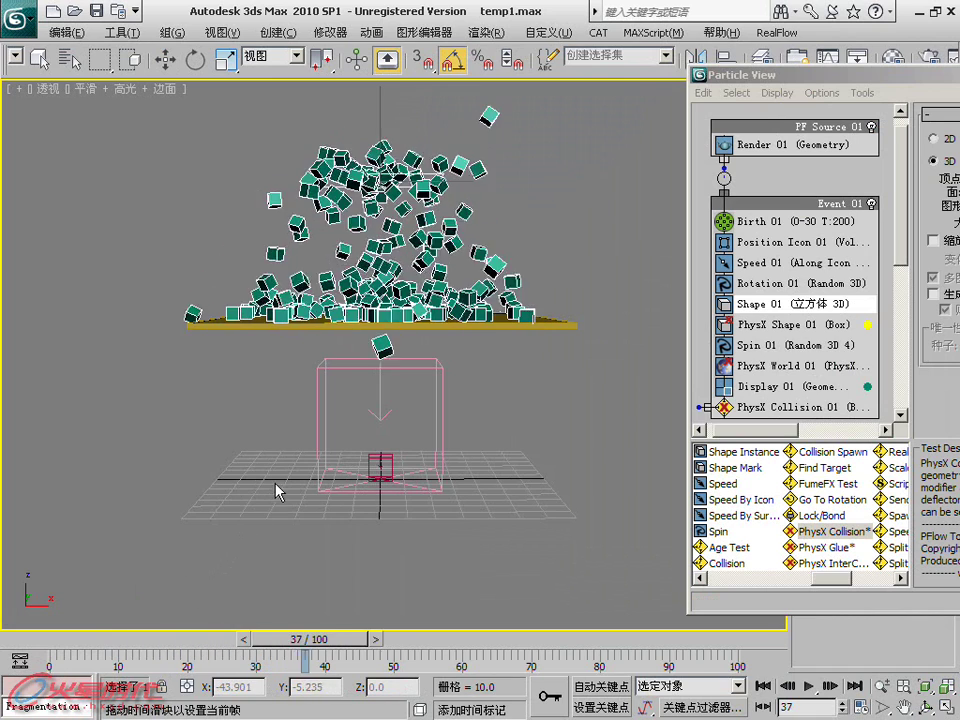
Select the Box01 plate and move Particle View back to the left
{"action": "key", "text": "w"}
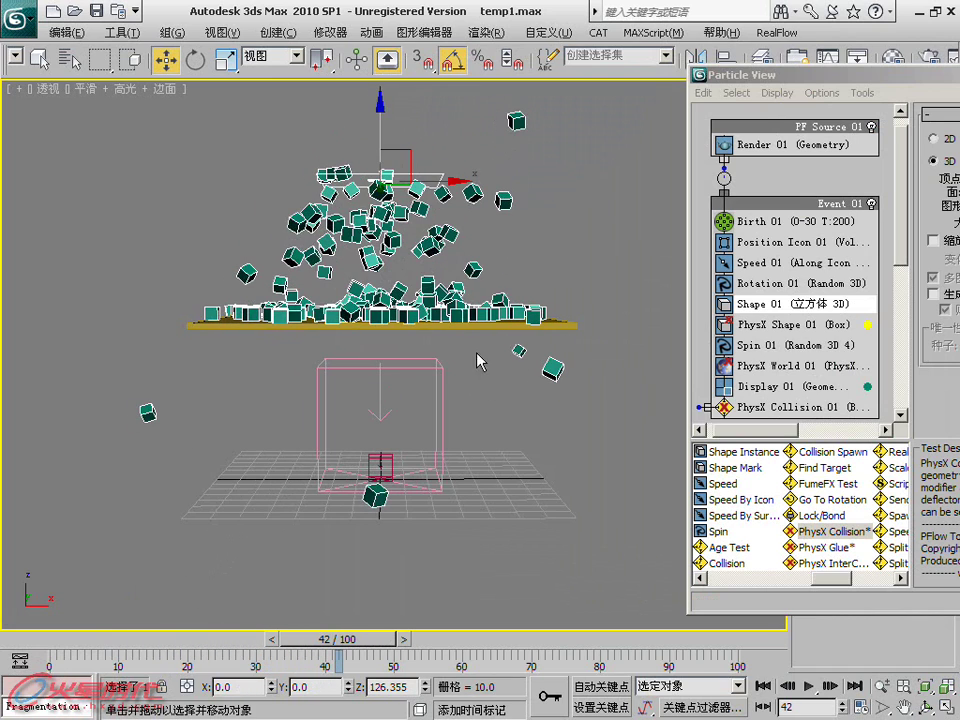
{"action": "left_click", "coordinate": [450, 325]}
{"action": "left_click_drag", "start_coordinate": [720, 75], "coordinate": [155, 57]}
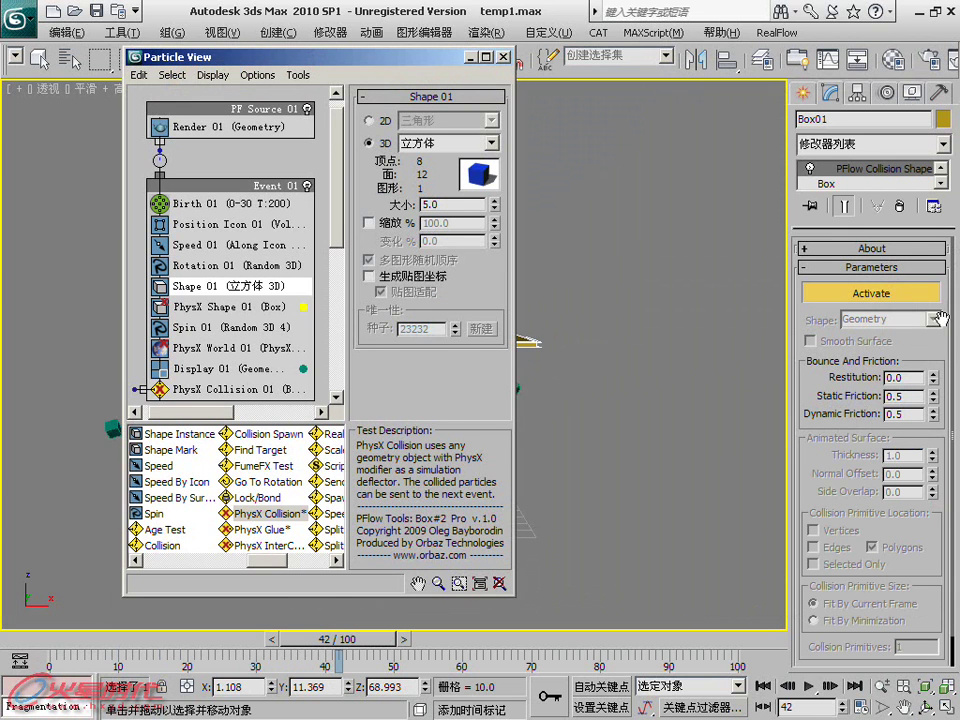
Set the Box01 plate's base Length and Width to 200
{"action": "left_click", "coordinate": [476, 60]}
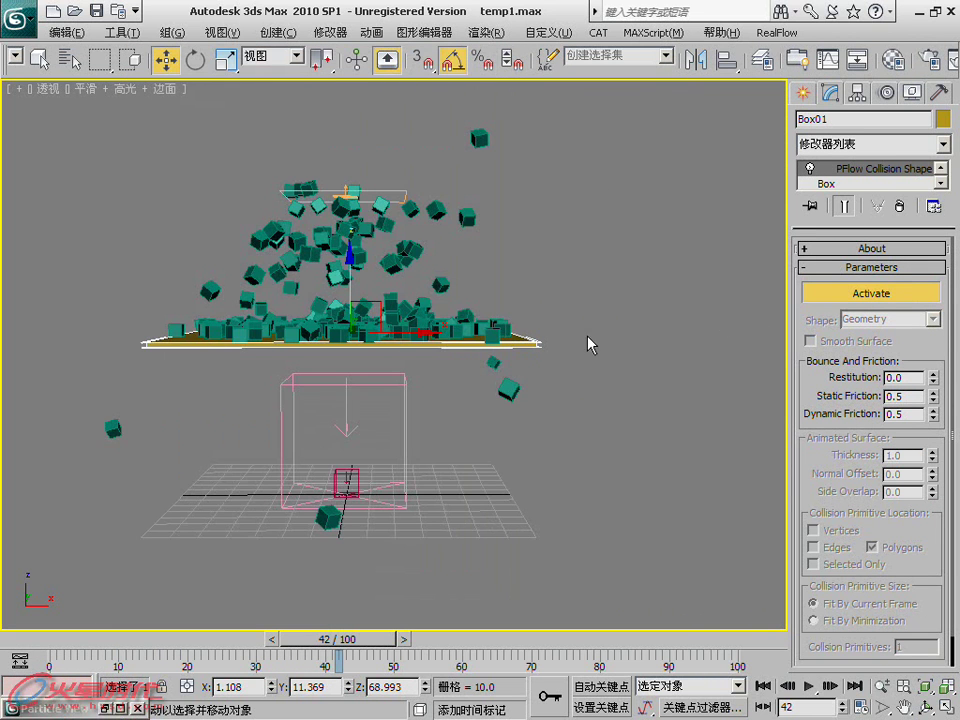
{"action": "left_click", "coordinate": [880, 184]}
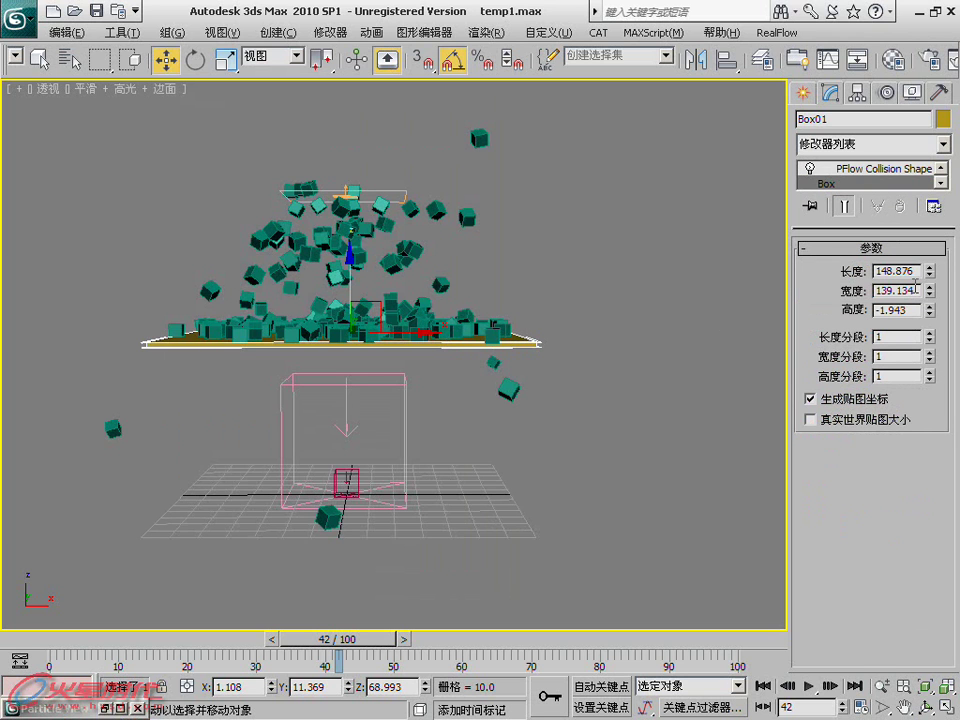
{"action": "double_click", "coordinate": [918, 271]}
{"action": "type", "text": "200"}
{"action": "key", "text": "Tab"}
{"action": "type", "text": "2"}
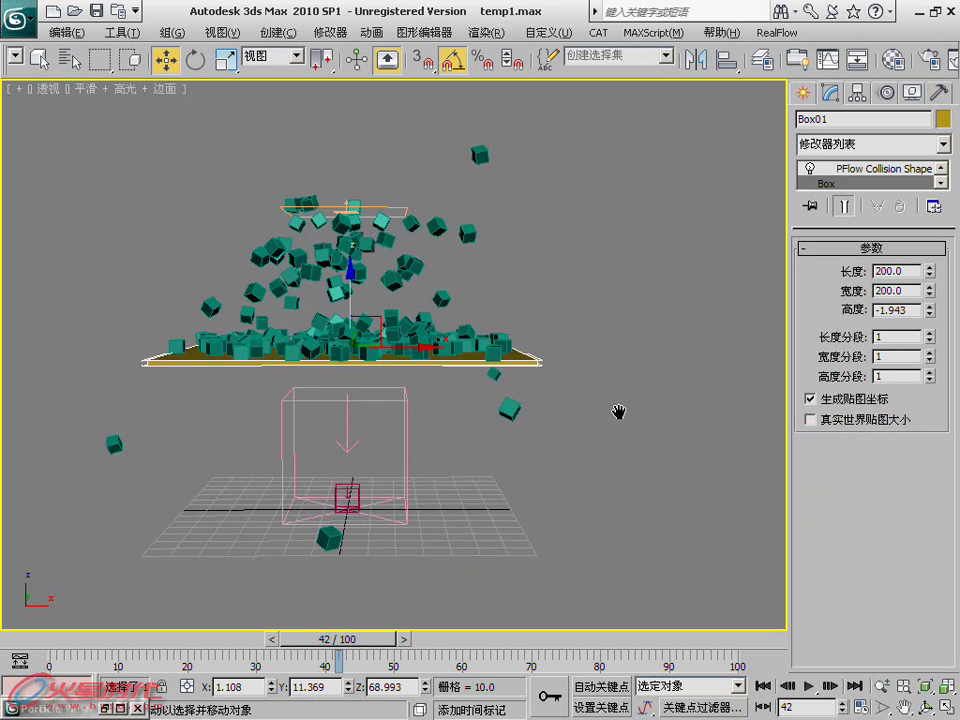
Delete the old PFlow Collision Shape modifier and add a new one to Box01
{"action": "left_click_drag", "start_coordinate": [877, 224], "coordinate": [877, 246]}
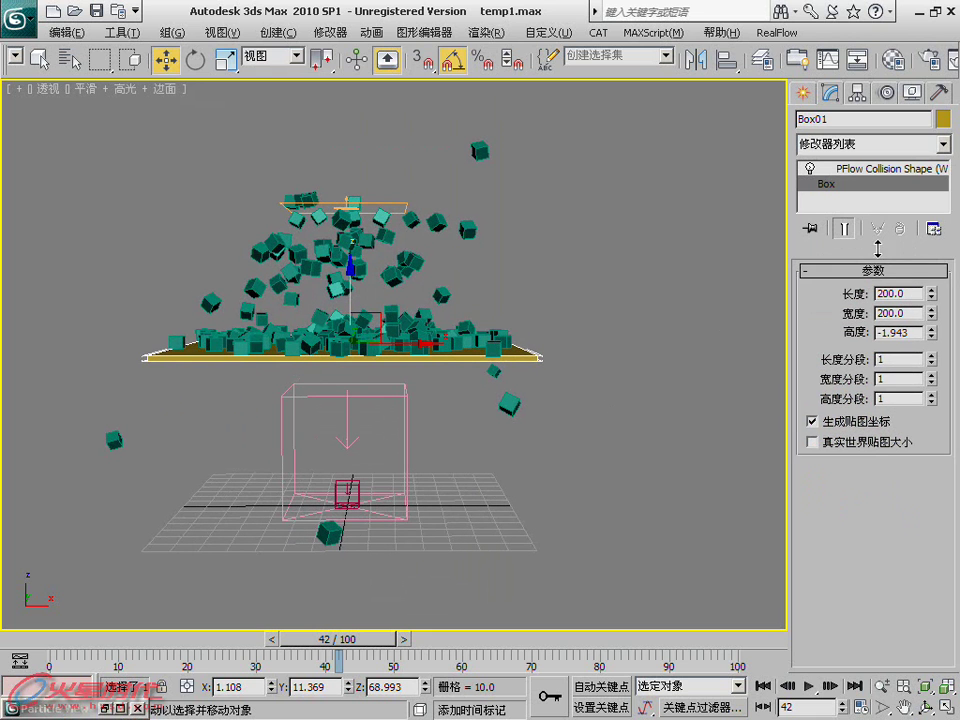
{"action": "left_click", "coordinate": [886, 170]}
{"action": "left_click_drag", "start_coordinate": [855, 515], "coordinate": [865, 304]}
{"action": "scroll", "coordinate": [943, 236], "scroll_direction": "up", "scroll_amount": 3}
{"action": "left_click", "coordinate": [897, 229]}
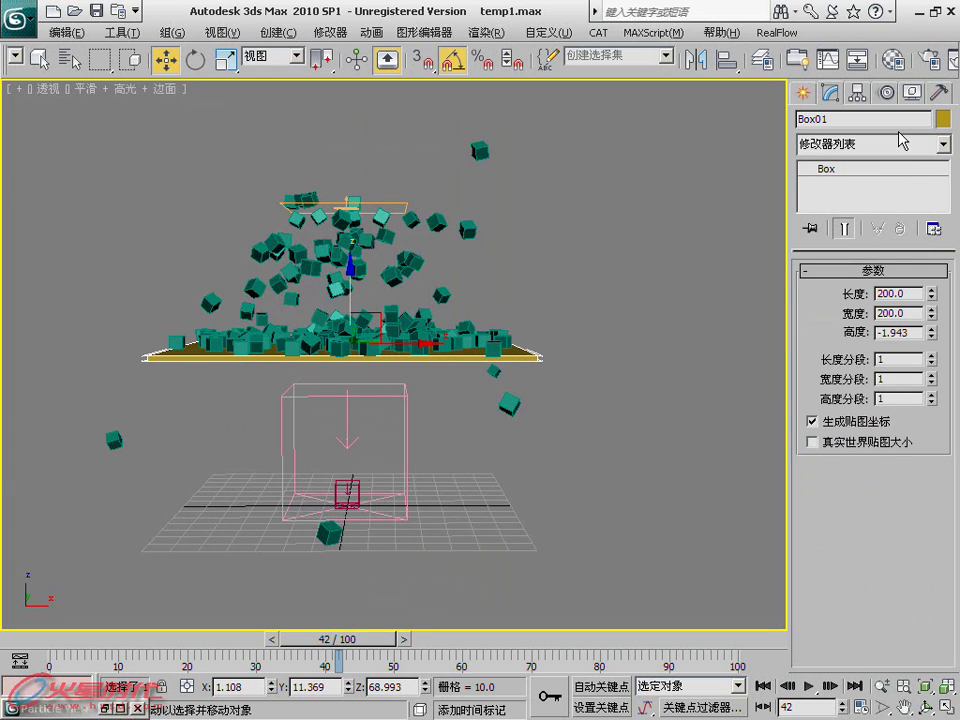
{"action": "left_click", "coordinate": [900, 146]}
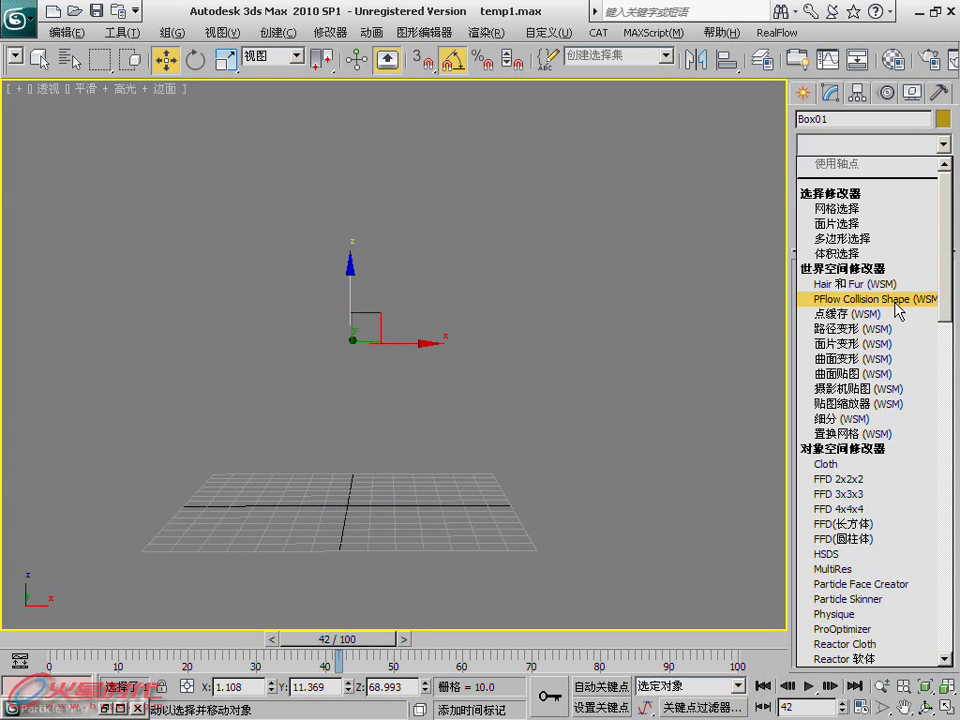
{"action": "left_click_drag", "start_coordinate": [93, 645], "coordinate": [330, 618]}
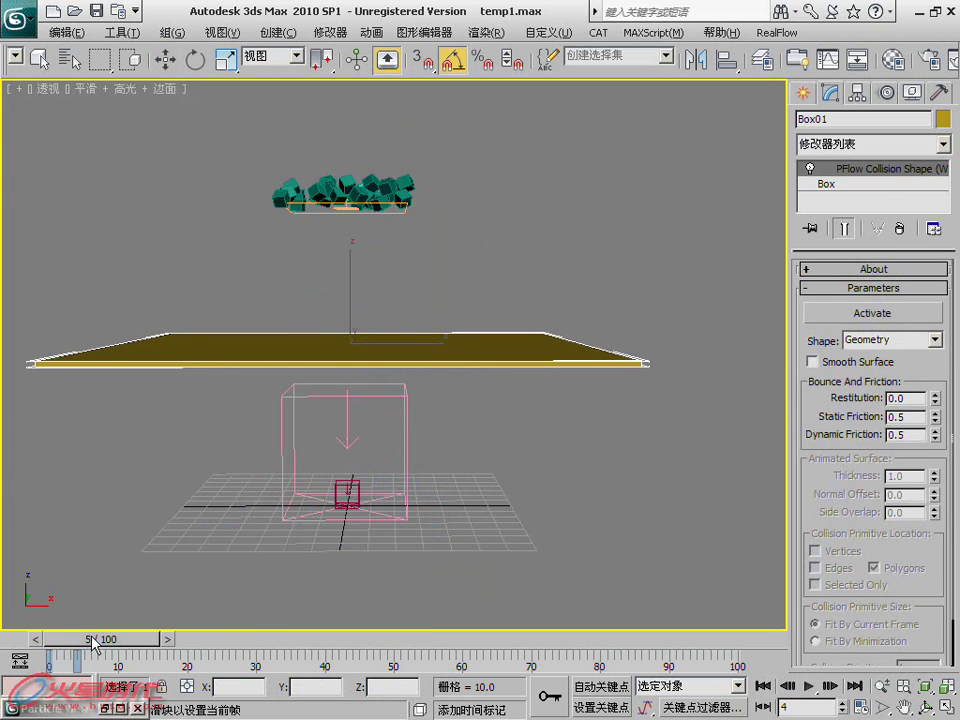
Activate the new PFlow Collision Shape on Box01, replay the fall, and select PF Source 01
{"action": "key", "text": "period"}
{"action": "key", "text": "w"}
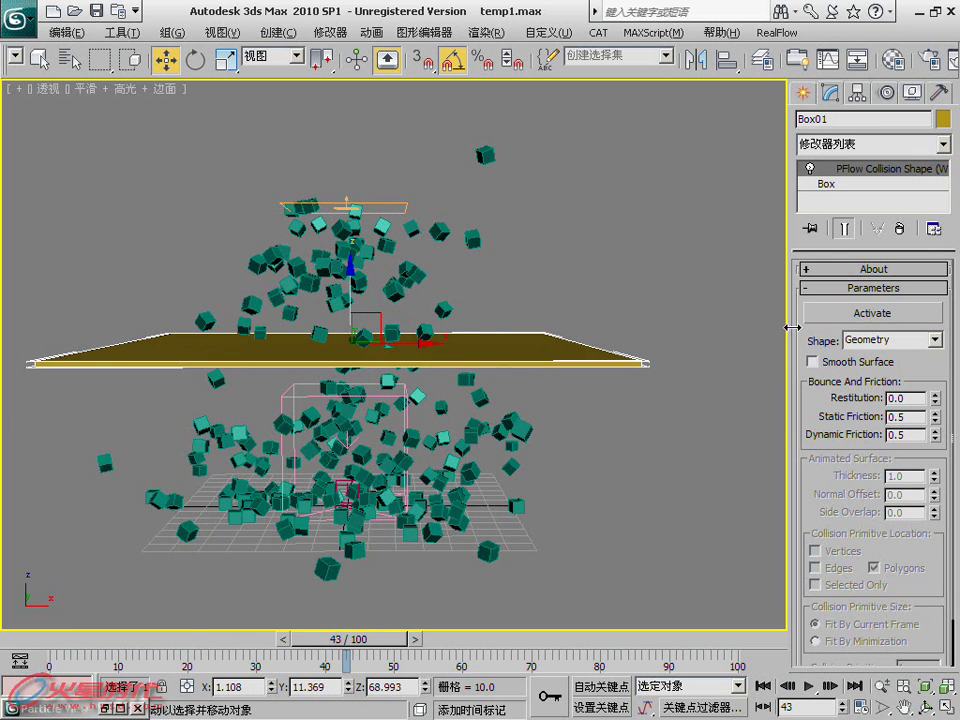
{"action": "mouse_move", "coordinate": [83, 657]}
{"action": "left_mouse_down"}
{"action": "mouse_move", "coordinate": [35, 645]}
{"action": "mouse_move", "coordinate": [245, 605]}
{"action": "mouse_move", "coordinate": [410, 505]}
{"action": "mouse_move", "coordinate": [493, 481]}
{"action": "left_mouse_up"}
{"action": "left_click", "coordinate": [836, 314]}
{"action": "key", "text": "w"}
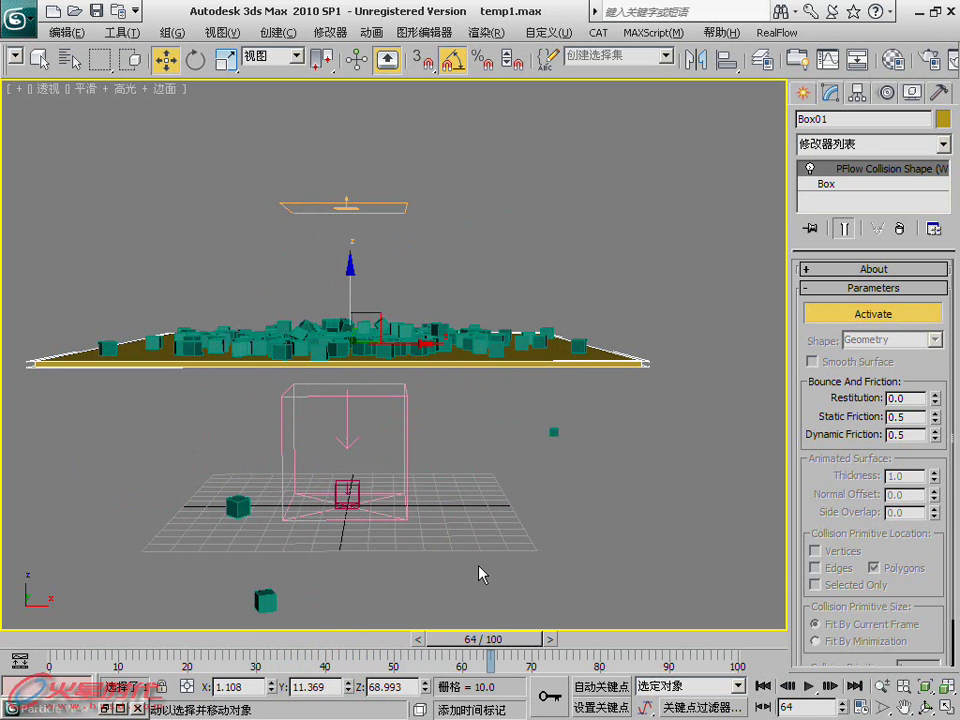
{"action": "middle_click_drag", "start_coordinate": [422, 413], "coordinate": [426, 437], "text": "alt"}
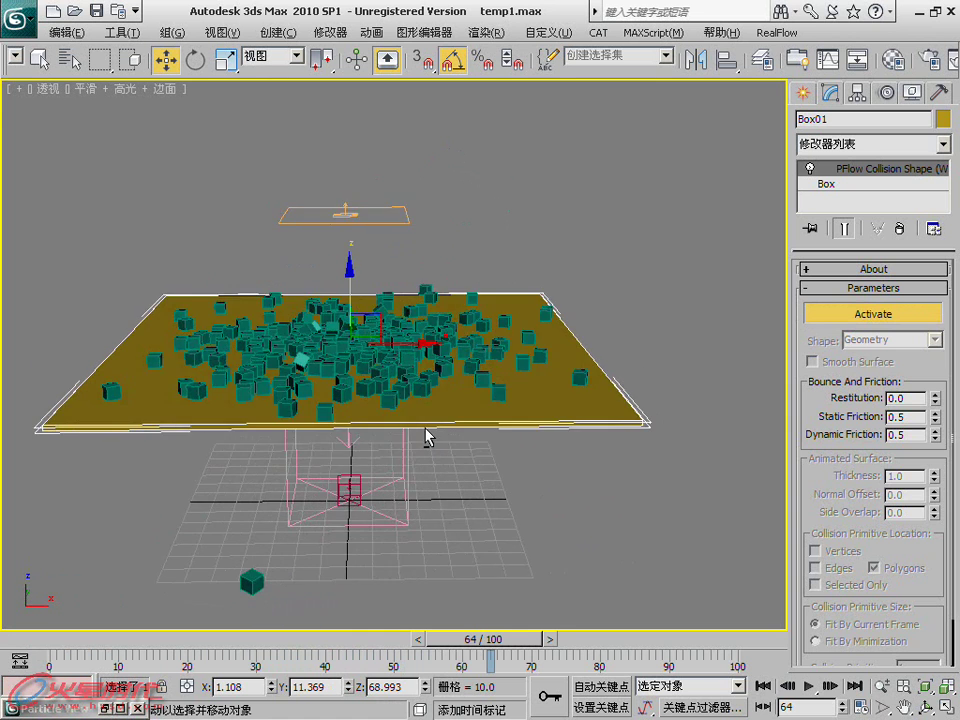
{"action": "left_click", "coordinate": [345, 272]}
Set PF Source 01's emitter Length and Width to 80, replay the fall, and select Box01
{"action": "double_click", "coordinate": [892, 430]}
{"action": "type", "text": "80"}
{"action": "key", "text": "Tab"}
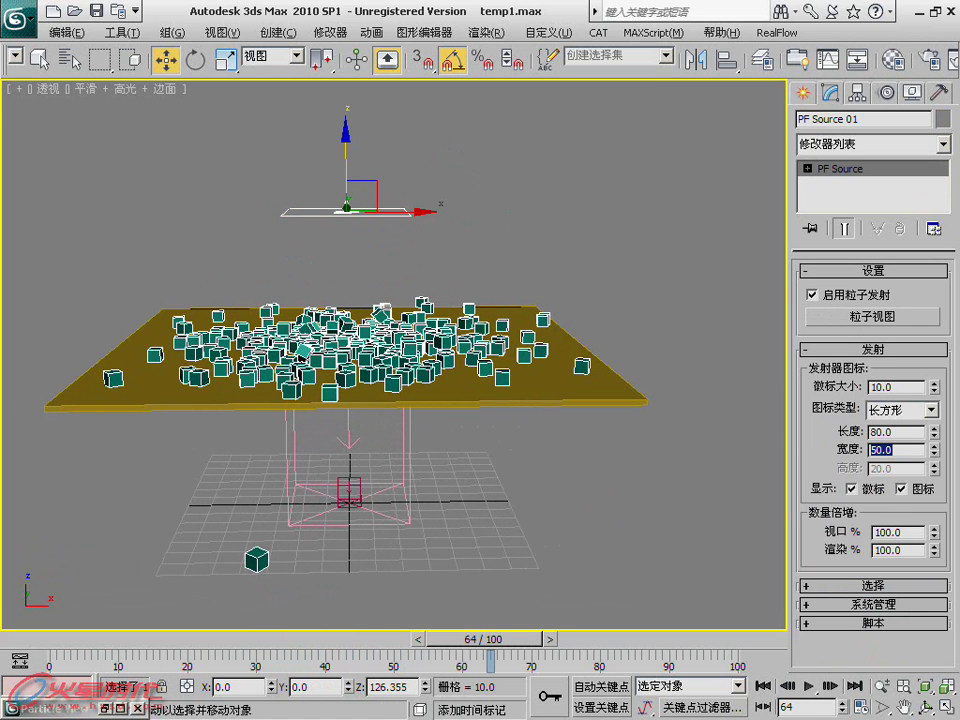
{"action": "type", "text": "80"}
{"action": "key", "text": "Return"}
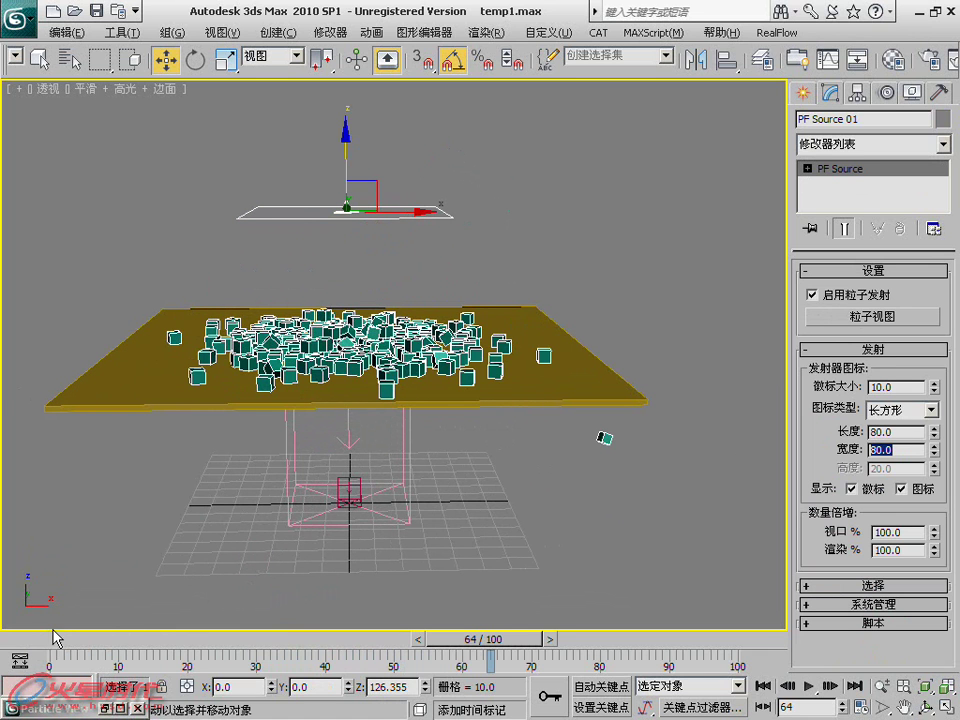
{"action": "mouse_move", "coordinate": [117, 638]}
{"action": "left_mouse_down"}
{"action": "mouse_move", "coordinate": [253, 591]}
{"action": "mouse_move", "coordinate": [380, 513]}
{"action": "left_mouse_up"}
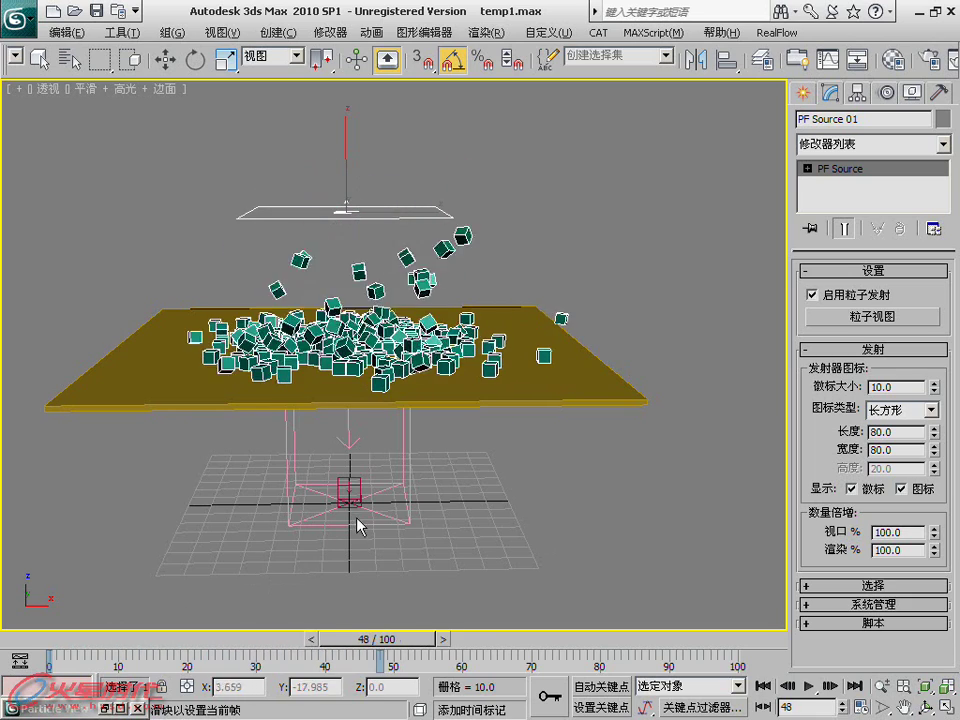
{"action": "key", "text": "w"}
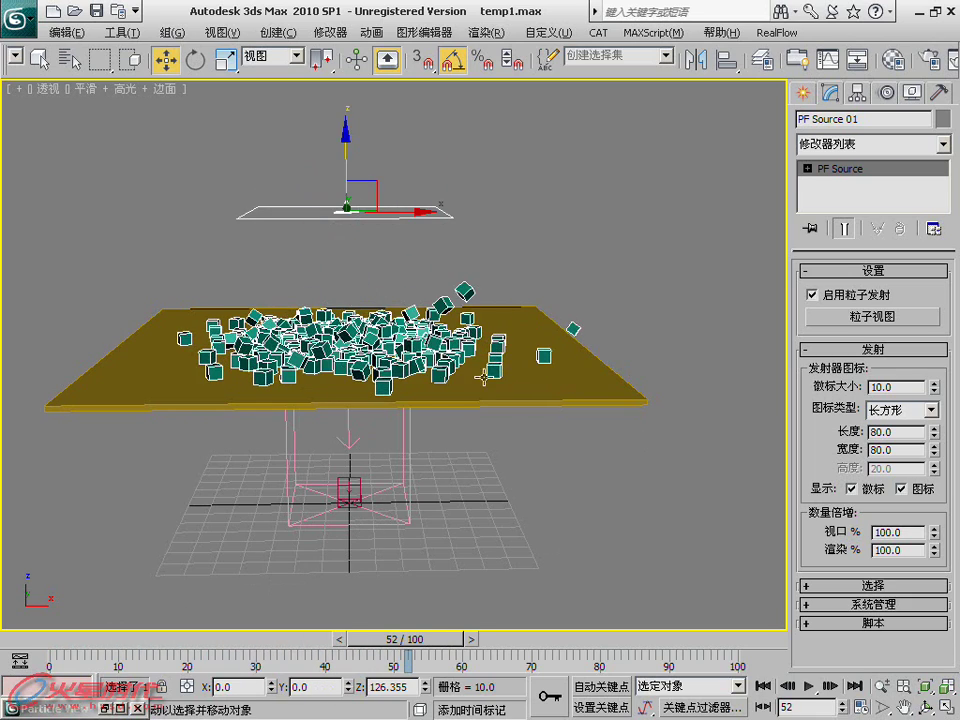
{"action": "left_click", "coordinate": [485, 376]}
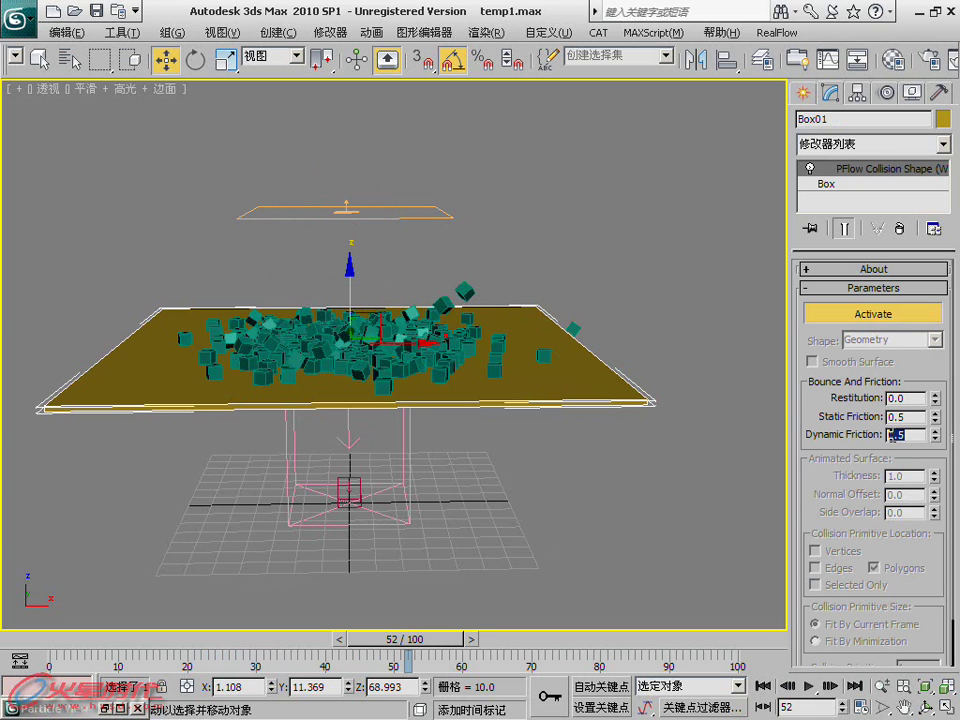
Set Box01's collision friction to 1.0, check the cubes at frame 70, and restore Particle View
{"action": "type", "text": "1"}
{"action": "key", "text": "Return"}
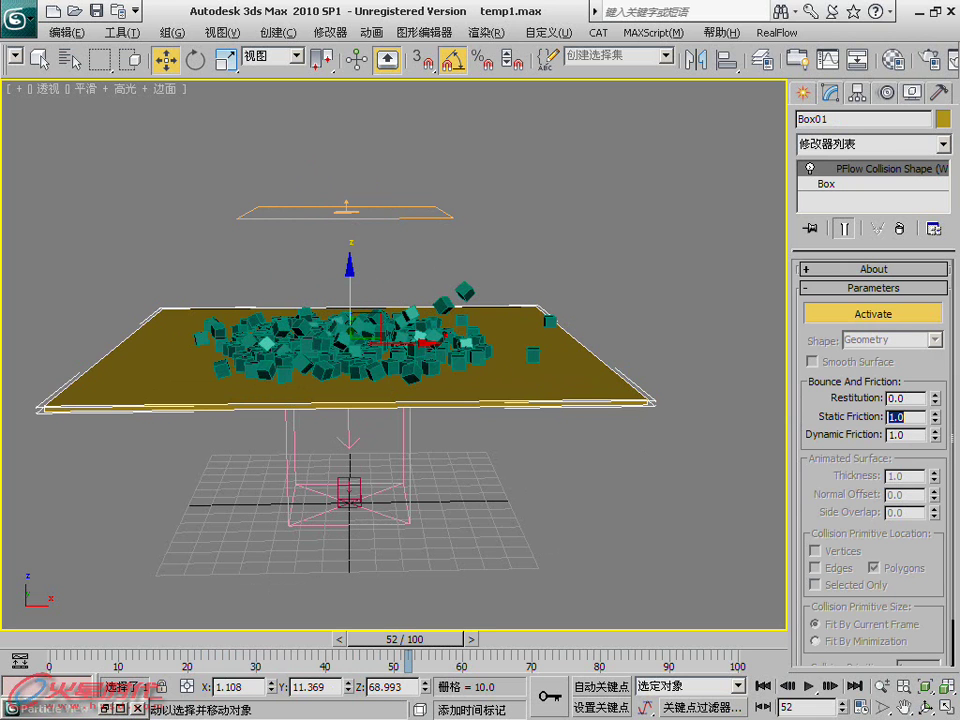
{"action": "left_click_drag", "start_coordinate": [90, 639], "coordinate": [508, 624]}
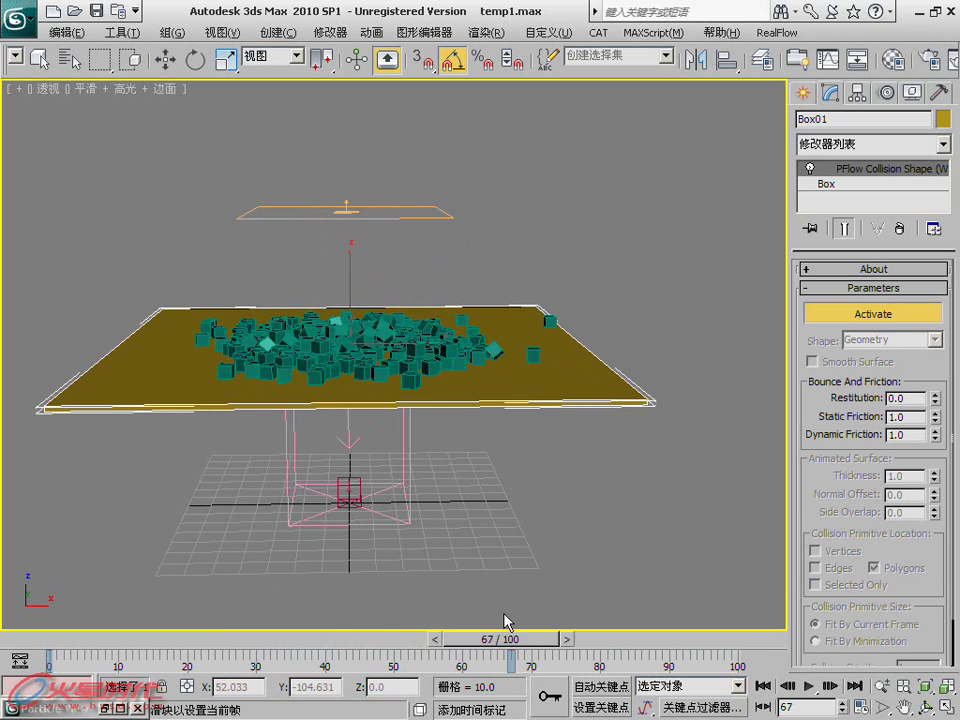
{"action": "key", "text": "w"}
{"action": "middle_click_drag", "start_coordinate": [510, 523], "coordinate": [505, 515], "text": "alt"}
{"action": "left_click_drag", "start_coordinate": [510, 652], "coordinate": [535, 645]}
{"action": "middle_click_drag", "start_coordinate": [480, 525], "coordinate": [478, 515], "text": "alt"}
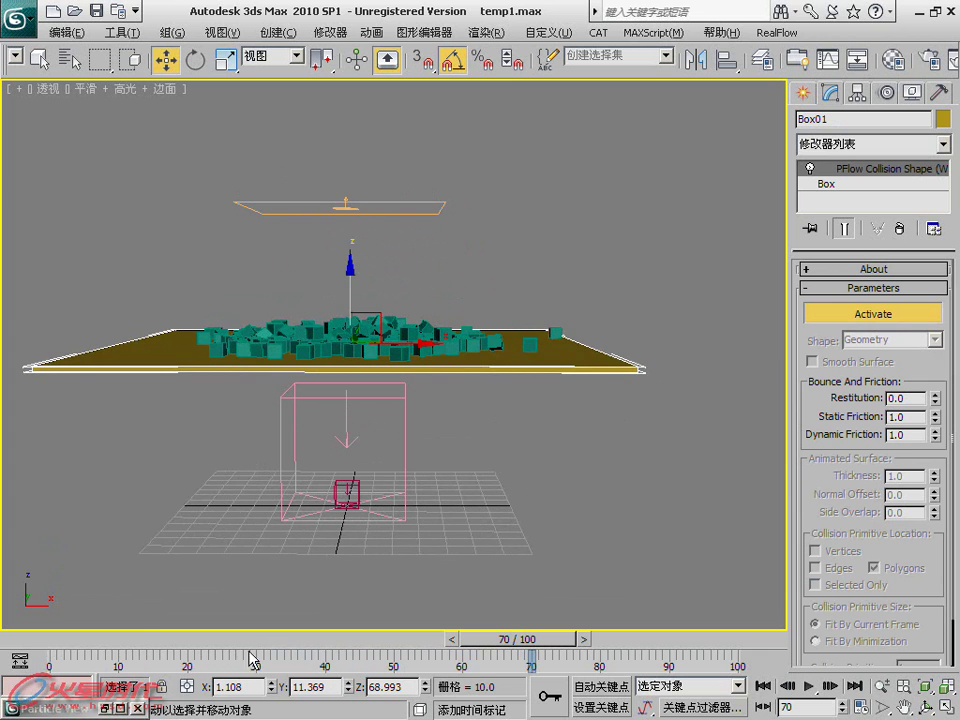
{"action": "left_click", "coordinate": [104, 709]}
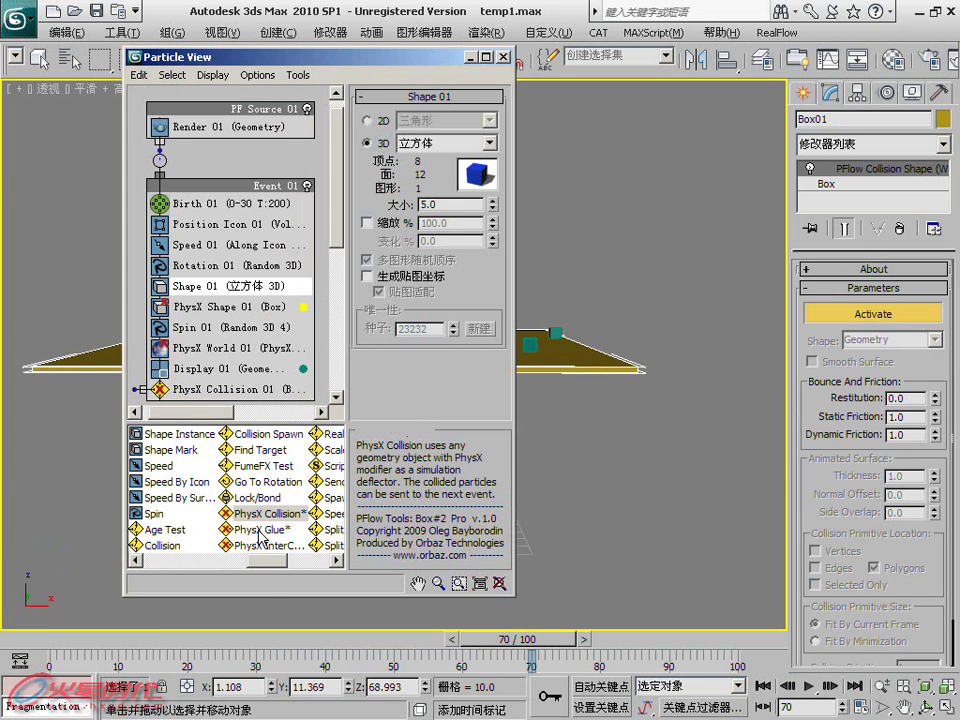
Add an Age Test and a PhysX Collision test using Box01 as deflector to Event 01
{"action": "left_click_drag", "start_coordinate": [265, 596], "coordinate": [238, 693]}
{"action": "mouse_move", "coordinate": [165, 633]}
{"action": "left_mouse_down"}
{"action": "mouse_move", "coordinate": [196, 402]}
{"action": "mouse_move", "coordinate": [190, 412]}
{"action": "left_mouse_up"}
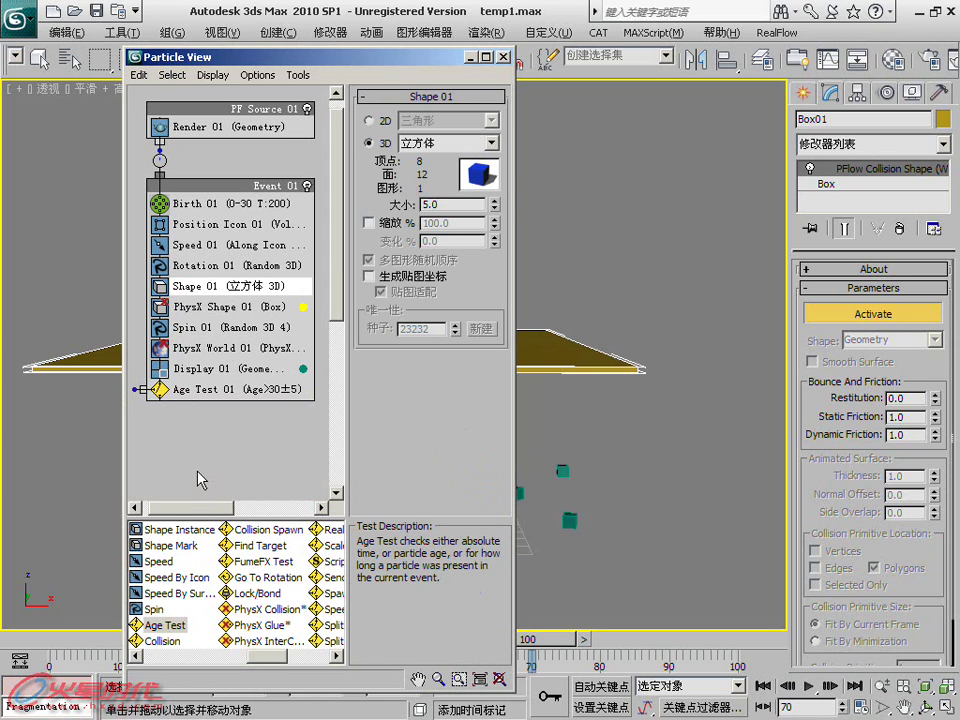
{"action": "left_click_drag", "start_coordinate": [262, 609], "coordinate": [260, 398]}
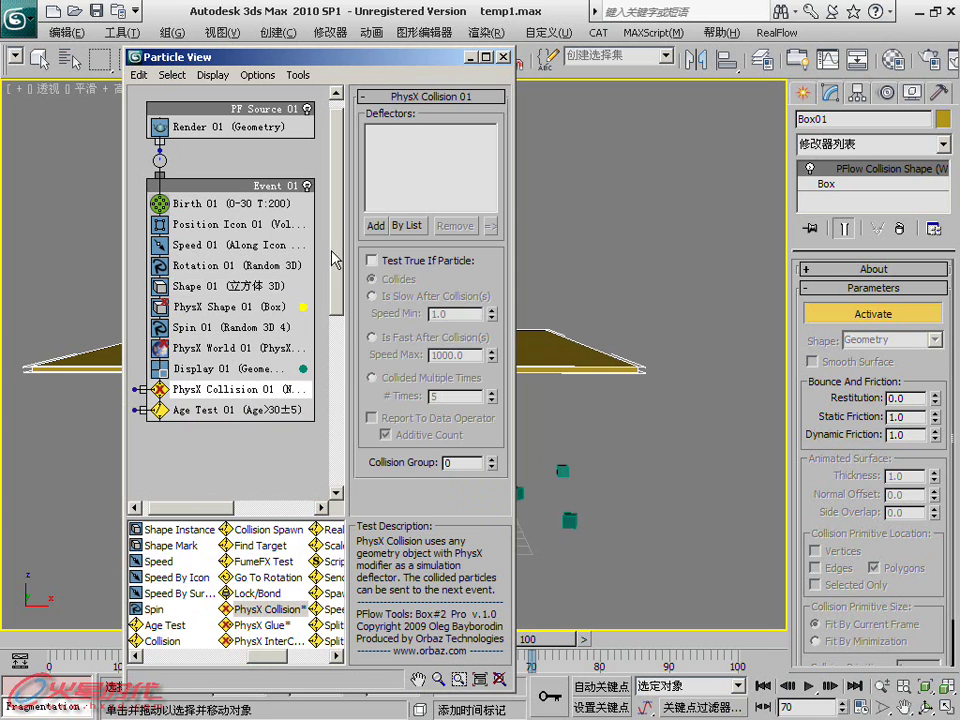
{"action": "left_click", "coordinate": [376, 227]}
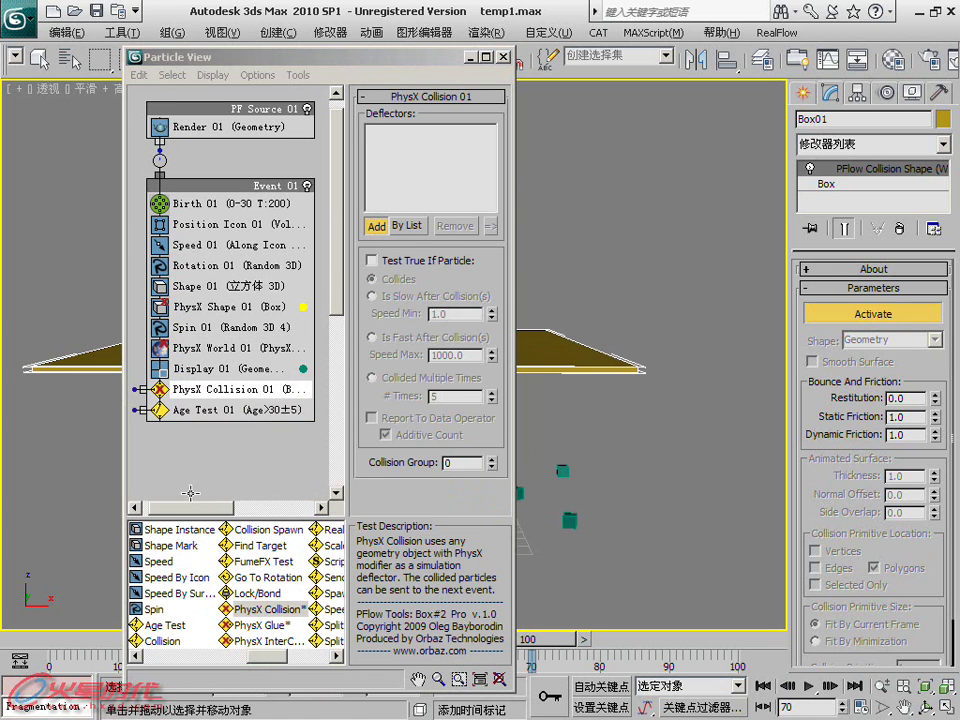
{"action": "left_click", "coordinate": [100, 362]}
Set Age Test 01's variation to 0 and select PhysX Shape 01, Spin 01 and PhysX World 01
{"action": "left_click", "coordinate": [200, 410]}
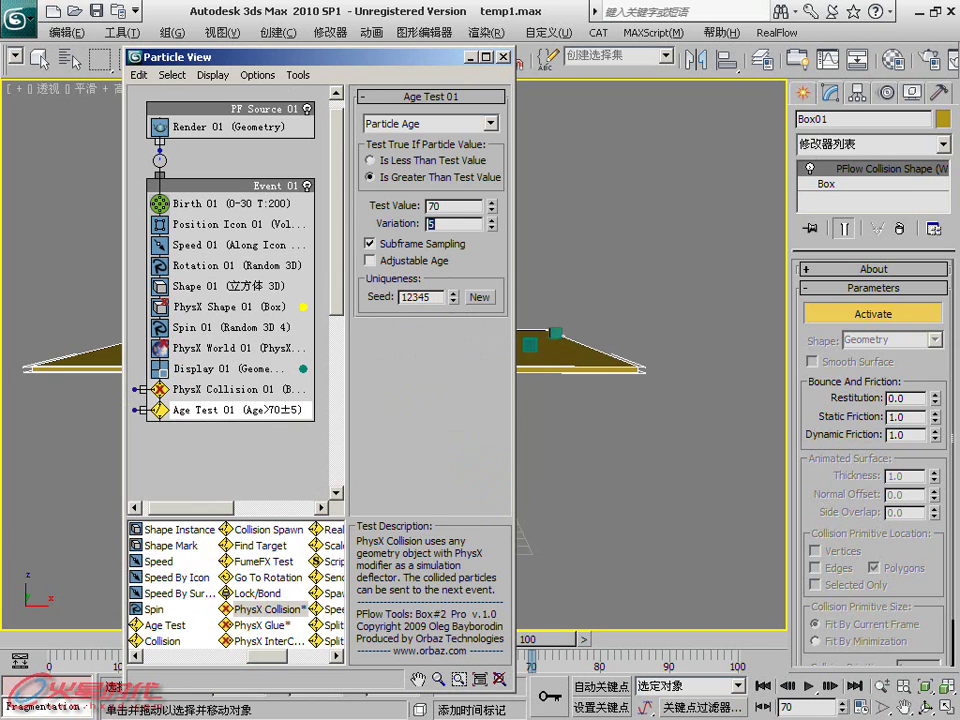
{"action": "type", "text": "0"}
{"action": "key", "text": "Return"}
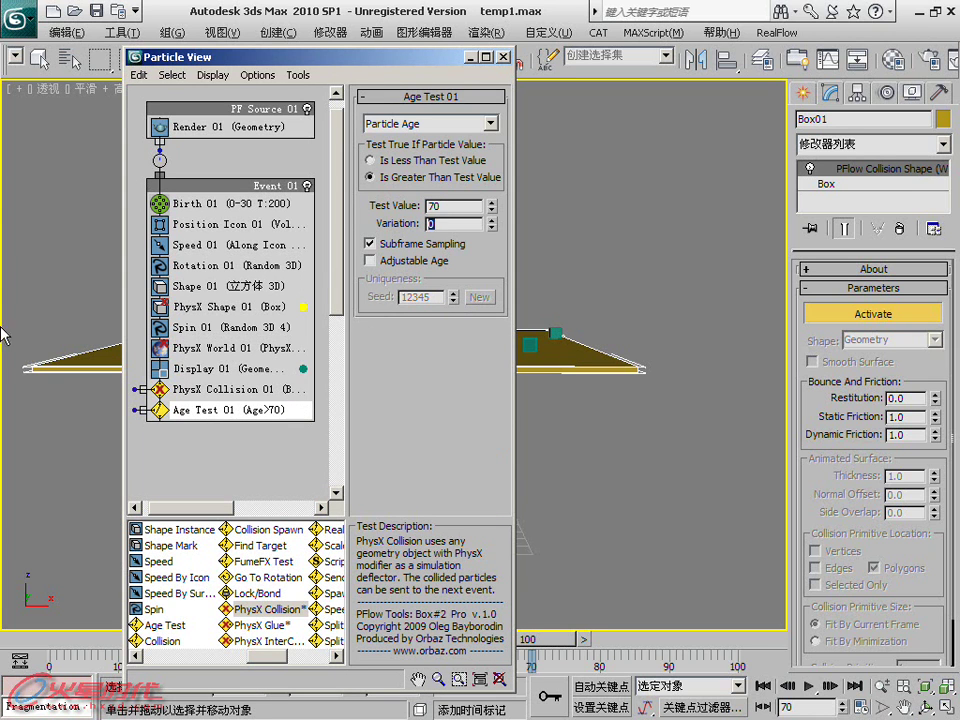
{"action": "left_click", "coordinate": [220, 307]}
{"action": "left_click", "coordinate": [222, 327], "text": "ctrl"}
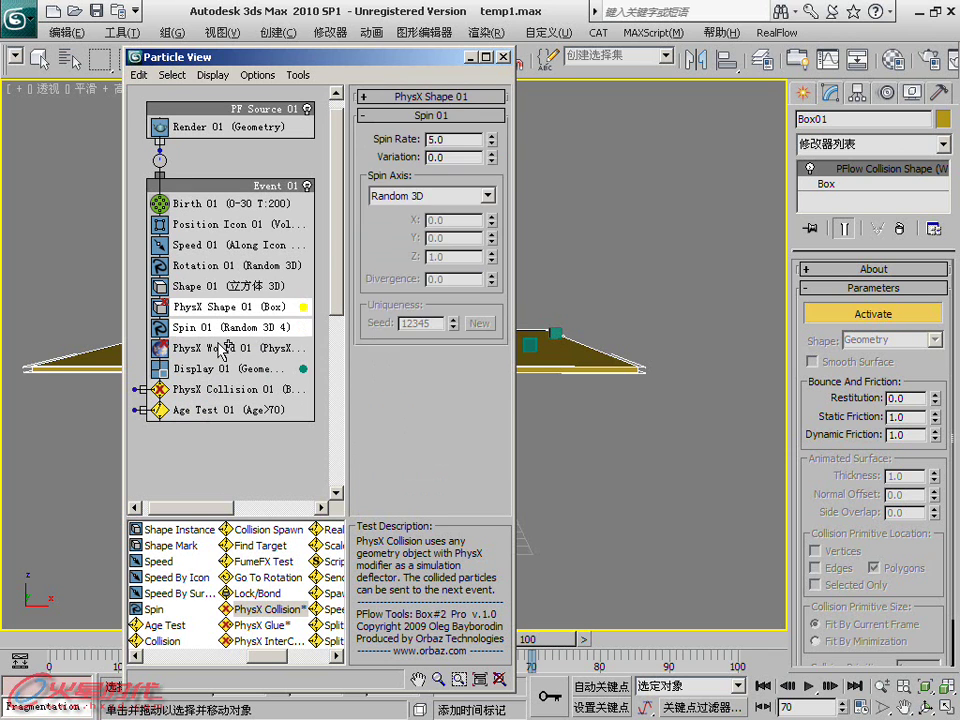
{"action": "left_click", "coordinate": [223, 349], "text": "ctrl"}
Copy the four operators with Display 01 into a new Event 02 placed under Event 01
{"action": "left_click", "coordinate": [232, 370], "text": "ctrl"}
{"action": "right_click", "coordinate": [230, 372]}
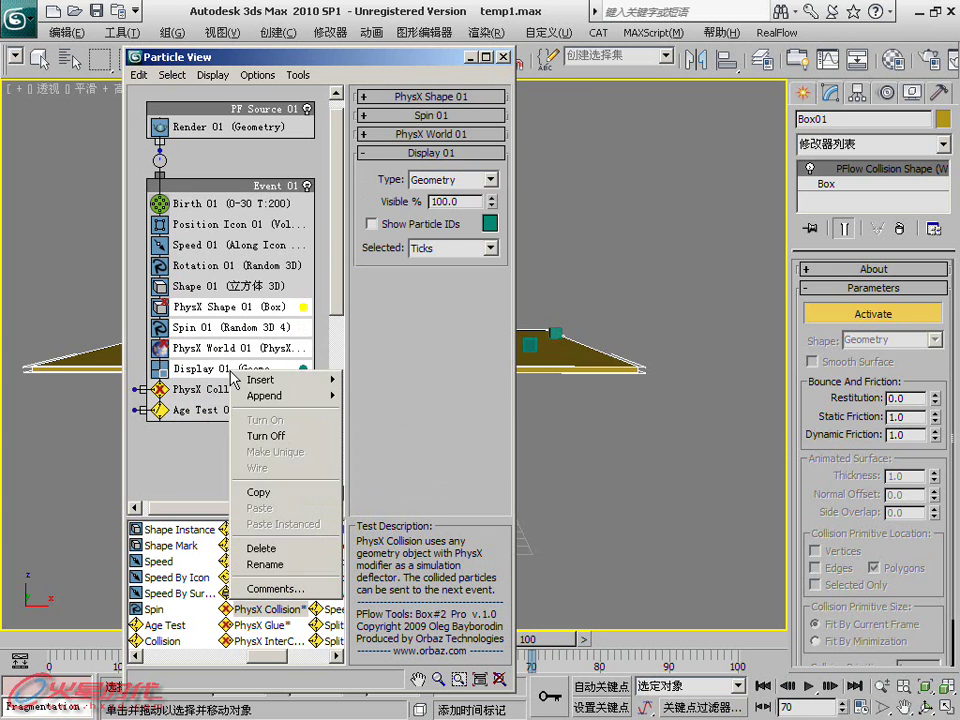
{"action": "left_click", "coordinate": [298, 567]}
{"action": "right_click", "coordinate": [197, 469]}
{"action": "left_click", "coordinate": [205, 474]}
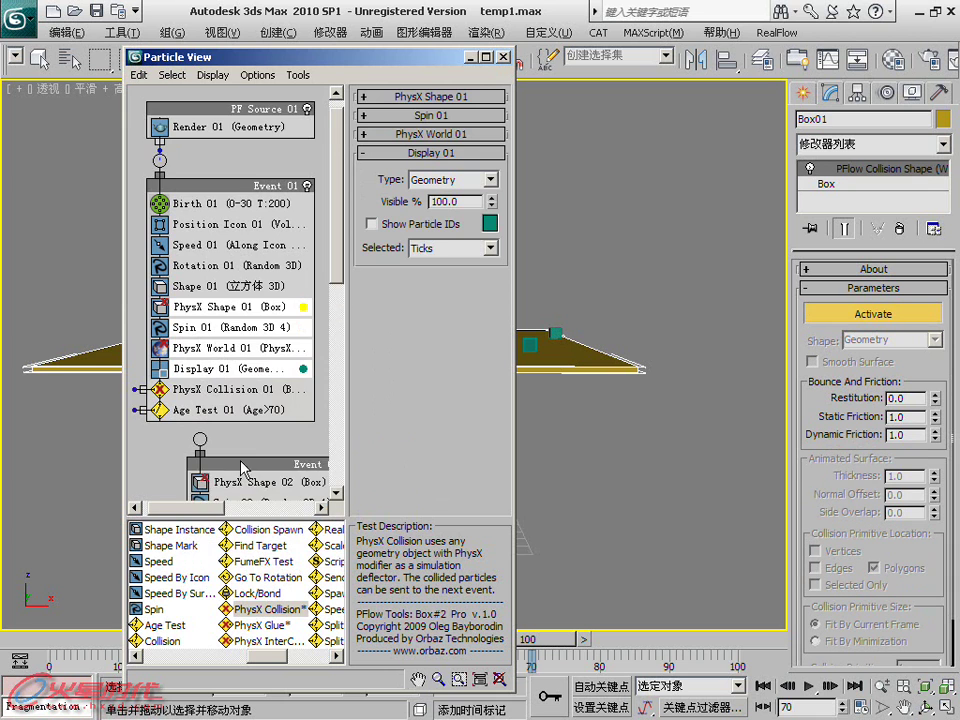
{"action": "middle_click_drag", "start_coordinate": [226, 411], "coordinate": [220, 320]}
{"action": "left_click_drag", "start_coordinate": [263, 378], "coordinate": [222, 375]}
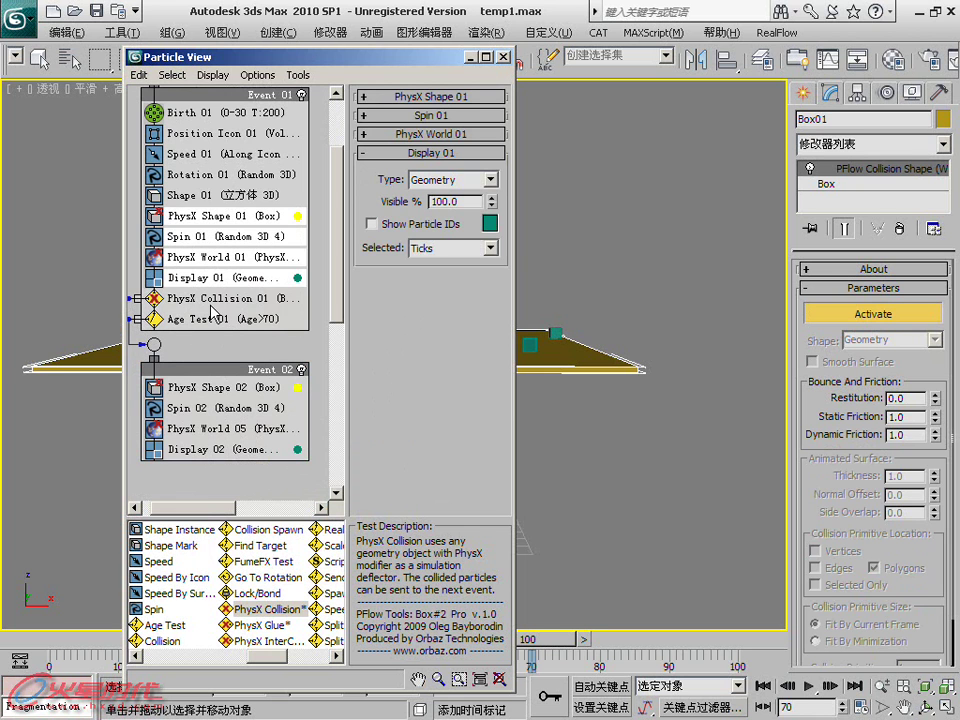
Scrub the animation to review the falling cubes, then deselect Box01 and return to frame 0
{"action": "left_click_drag", "start_coordinate": [346, 60], "coordinate": [99, 4]}
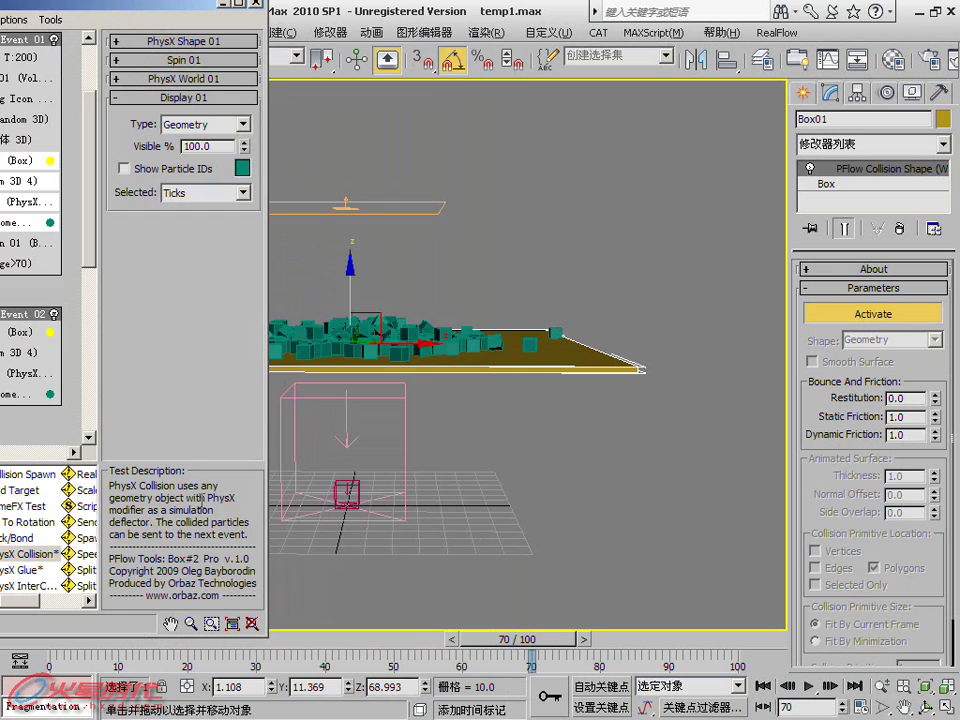
{"action": "left_click_drag", "start_coordinate": [491, 640], "coordinate": [584, 658]}
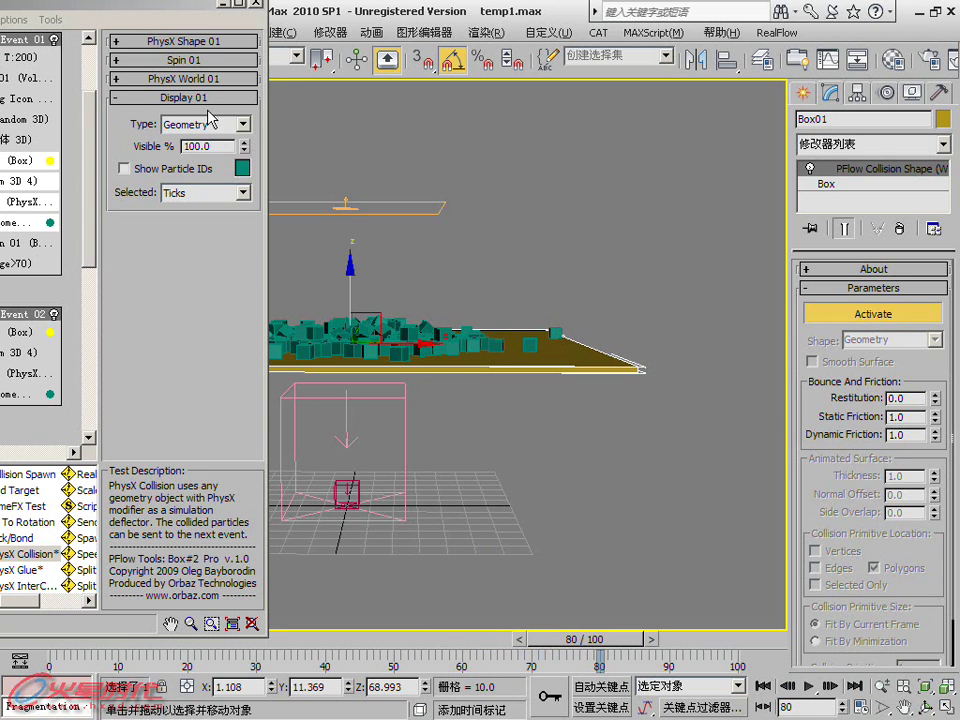
{"action": "left_click_drag", "start_coordinate": [222, 4], "coordinate": [605, 6]}
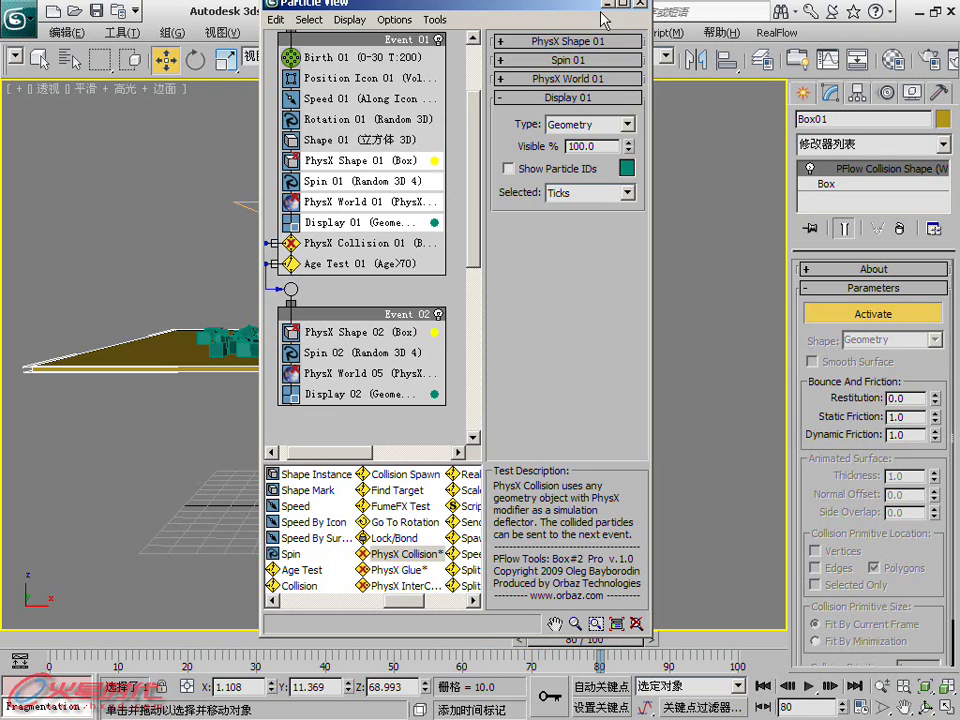
{"action": "left_click", "coordinate": [736, 349]}
{"action": "key", "text": "Home"}
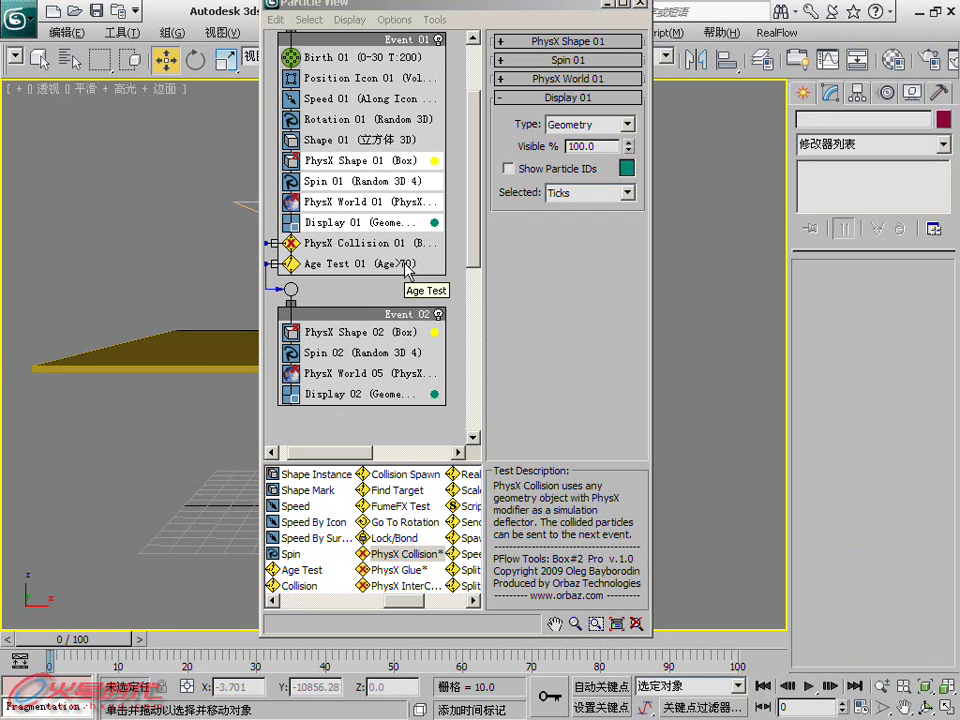
Reposition the flow graph and inspect the Event 01 and PF Source 01 settings
{"action": "middle_click_drag", "start_coordinate": [408, 268], "coordinate": [426, 302]}
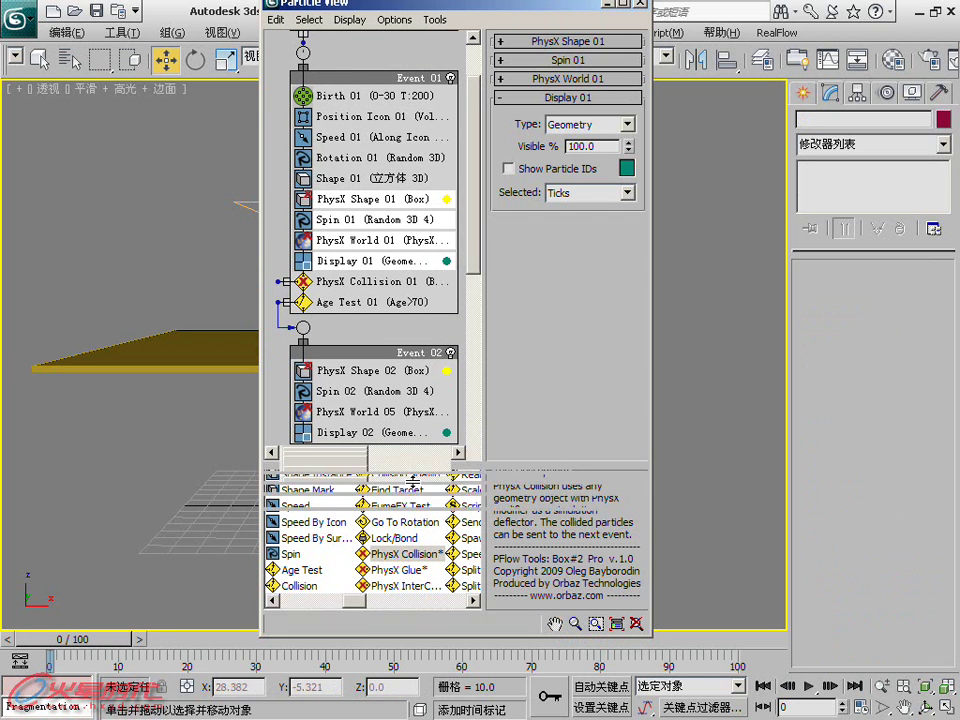
{"action": "left_click_drag", "start_coordinate": [413, 484], "coordinate": [413, 610]}
{"action": "scroll", "coordinate": [401, 369], "scroll_direction": "up", "scroll_amount": 3}
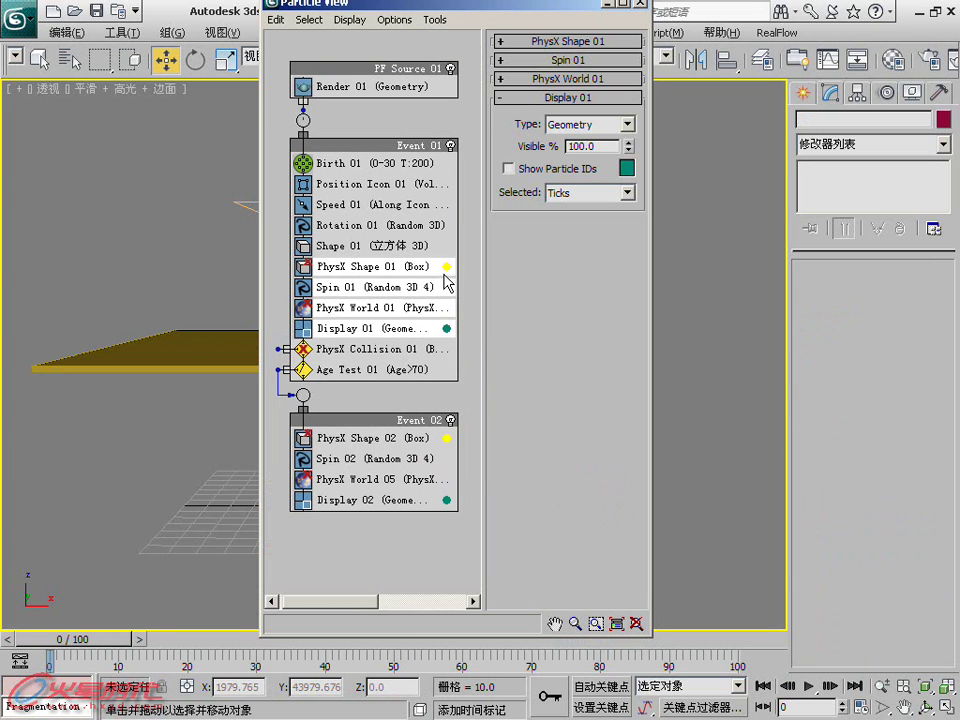
{"action": "left_click", "coordinate": [439, 400]}
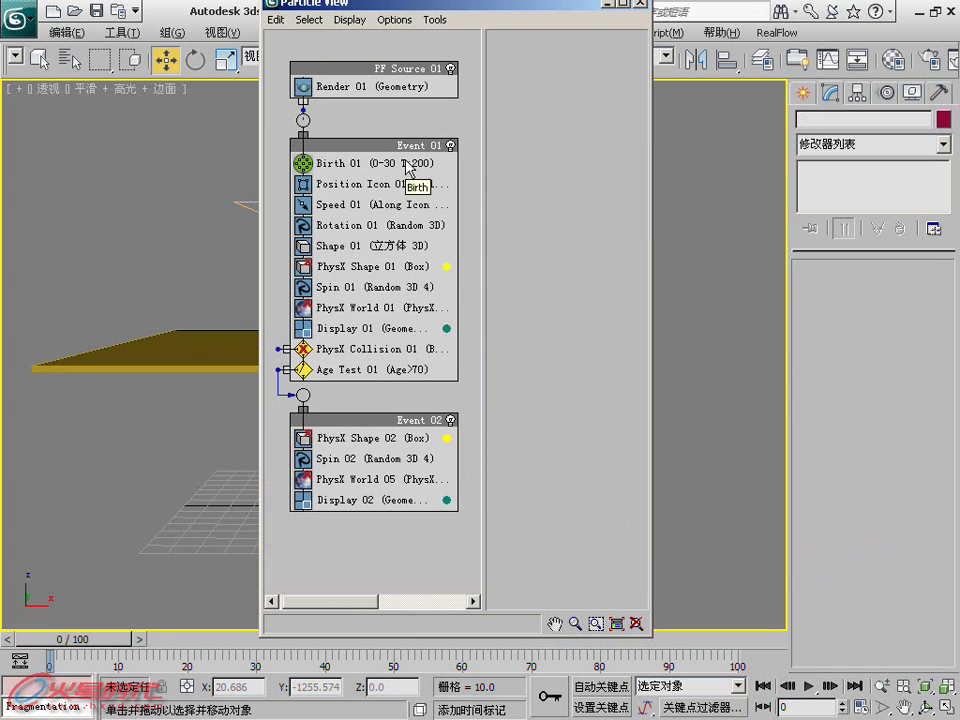
{"action": "left_click", "coordinate": [406, 150]}
{"action": "left_click", "coordinate": [413, 69]}
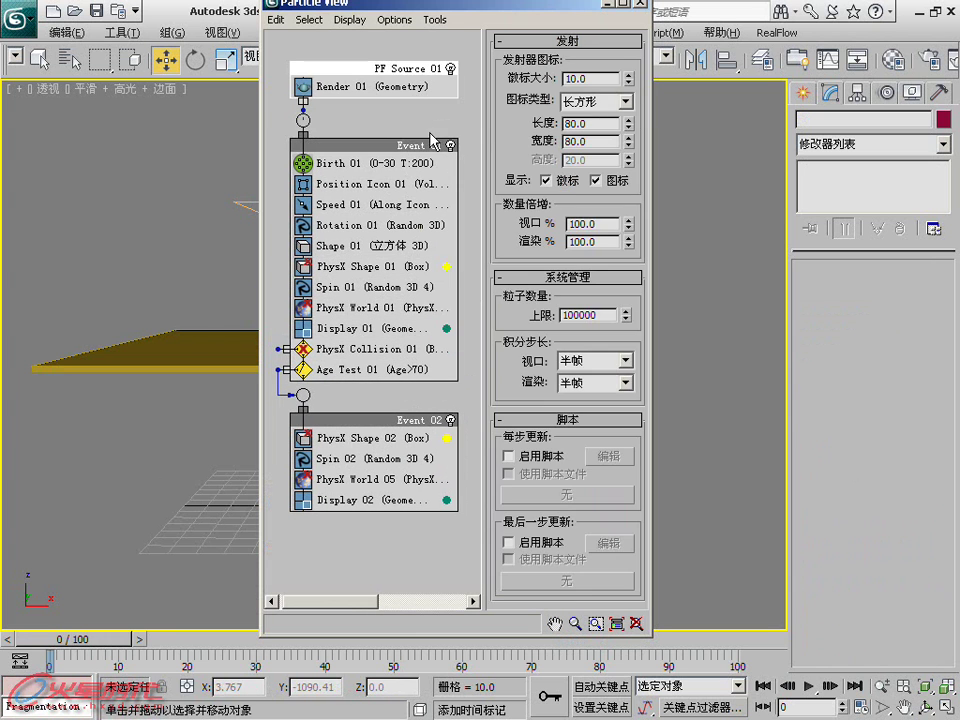
{"action": "left_click", "coordinate": [440, 146]}
Check Event 02's PhysX World settings and PhysX Collision 01's Box01 deflector, with Particle View moved right
{"action": "left_click", "coordinate": [408, 440]}
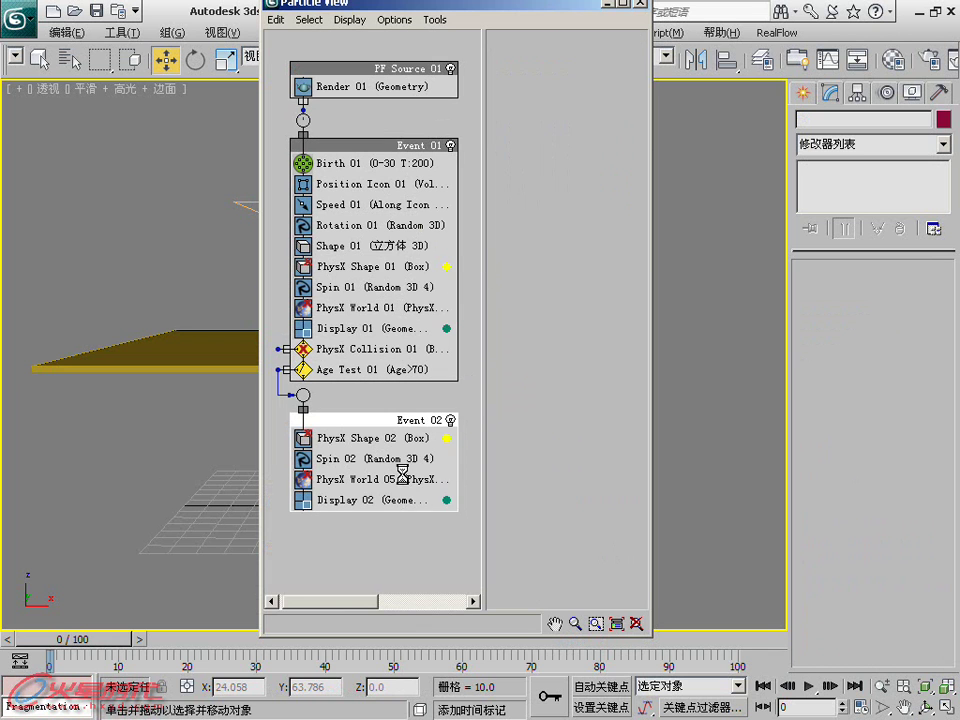
{"action": "left_click", "coordinate": [400, 479]}
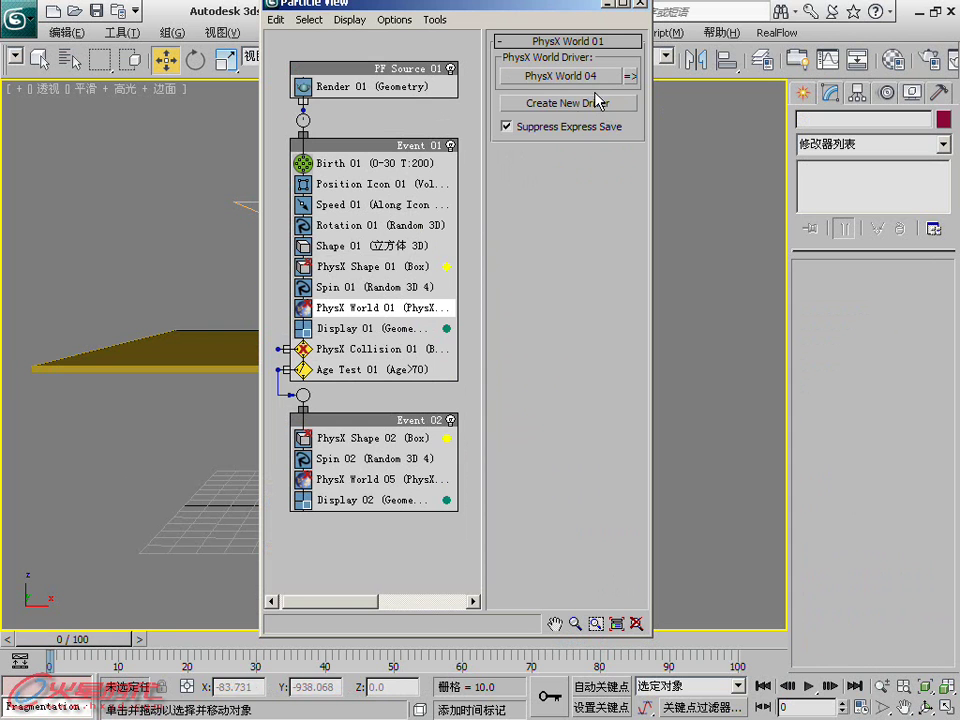
{"action": "left_click_drag", "start_coordinate": [472, 4], "coordinate": [777, 14]}
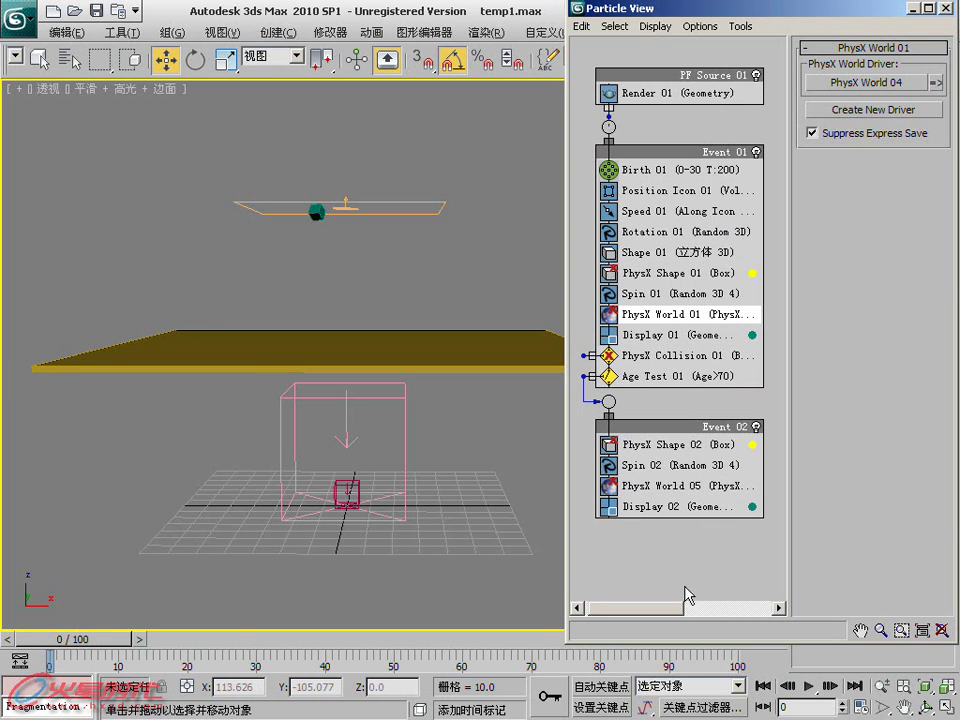
{"action": "left_click", "coordinate": [645, 355]}
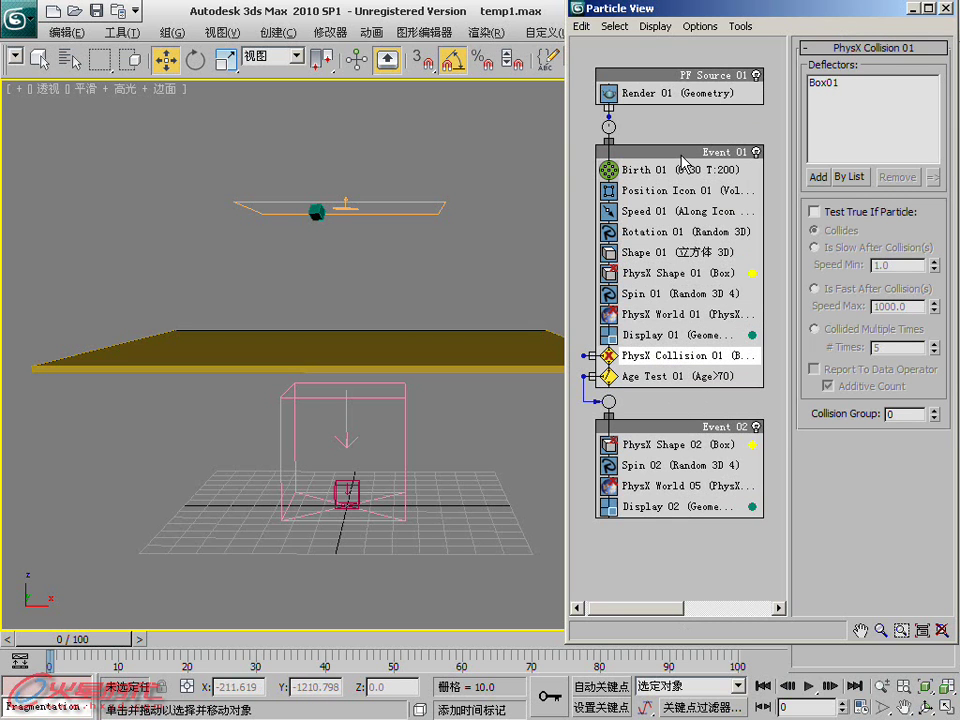
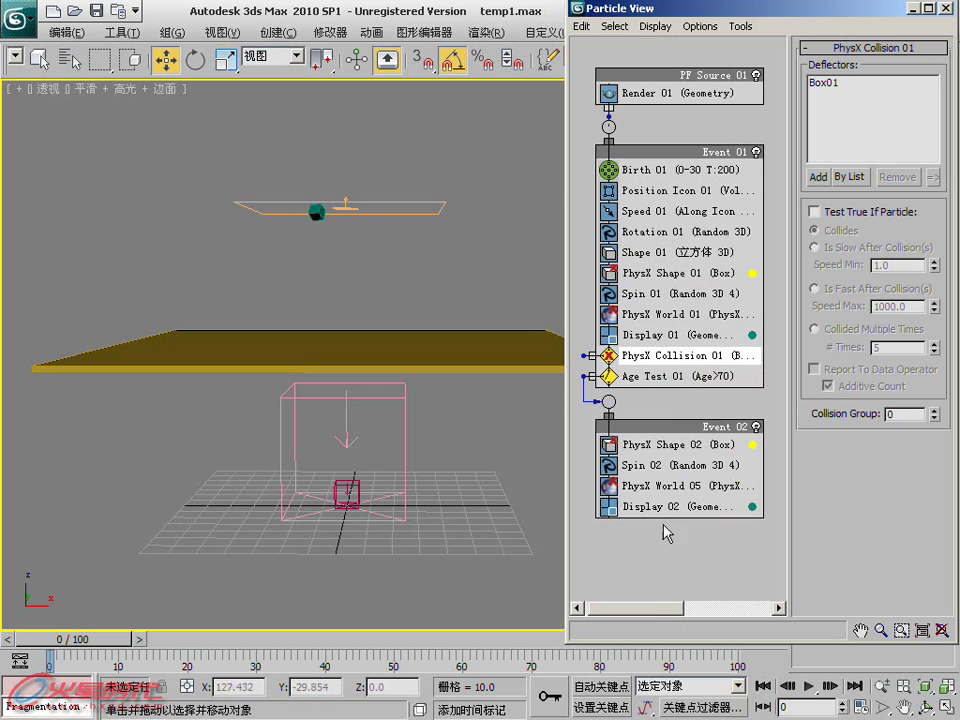
Show the Depot in Particle View, enlarge the panes, and drop PhysX World onto Event 02's PhysX World 05
{"action": "left_click", "coordinate": [656, 26]}
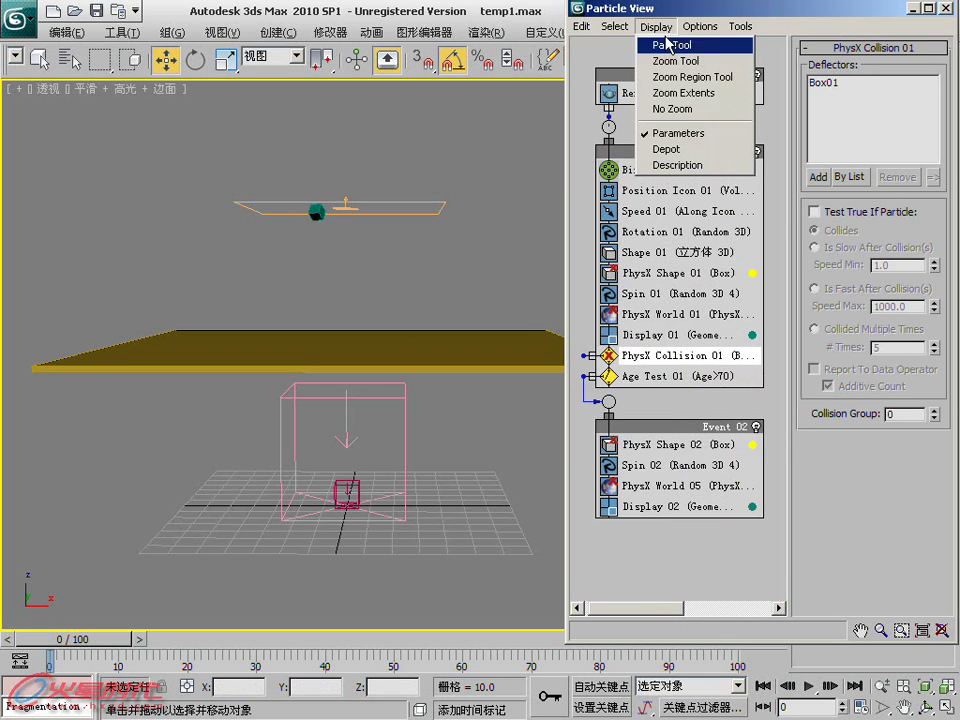
{"action": "left_click", "coordinate": [671, 152]}
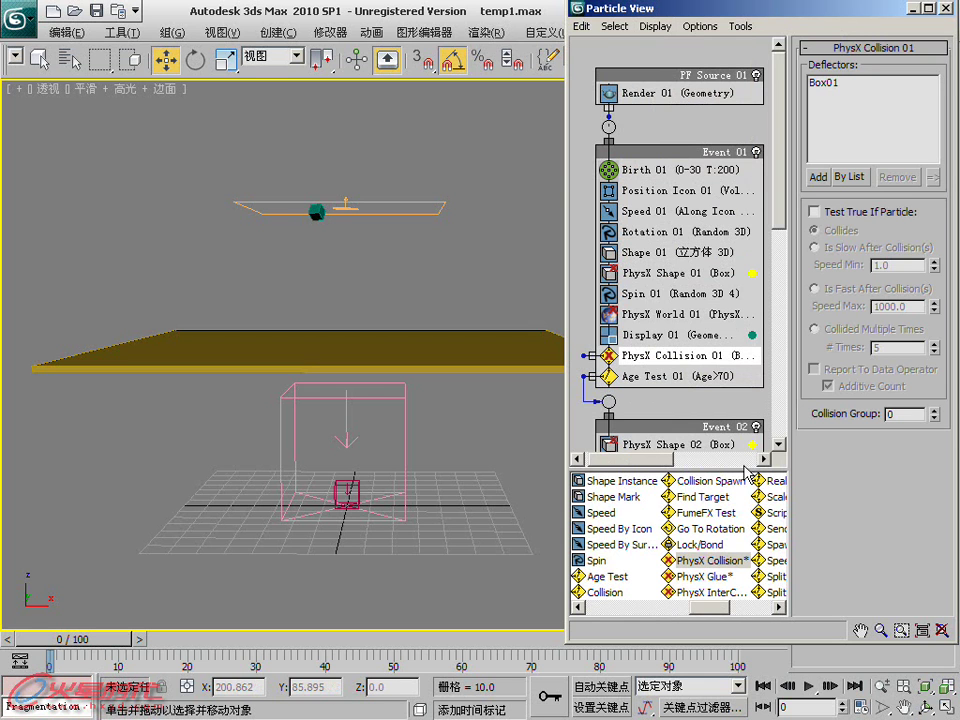
{"action": "left_click_drag", "start_coordinate": [710, 642], "coordinate": [692, 710]}
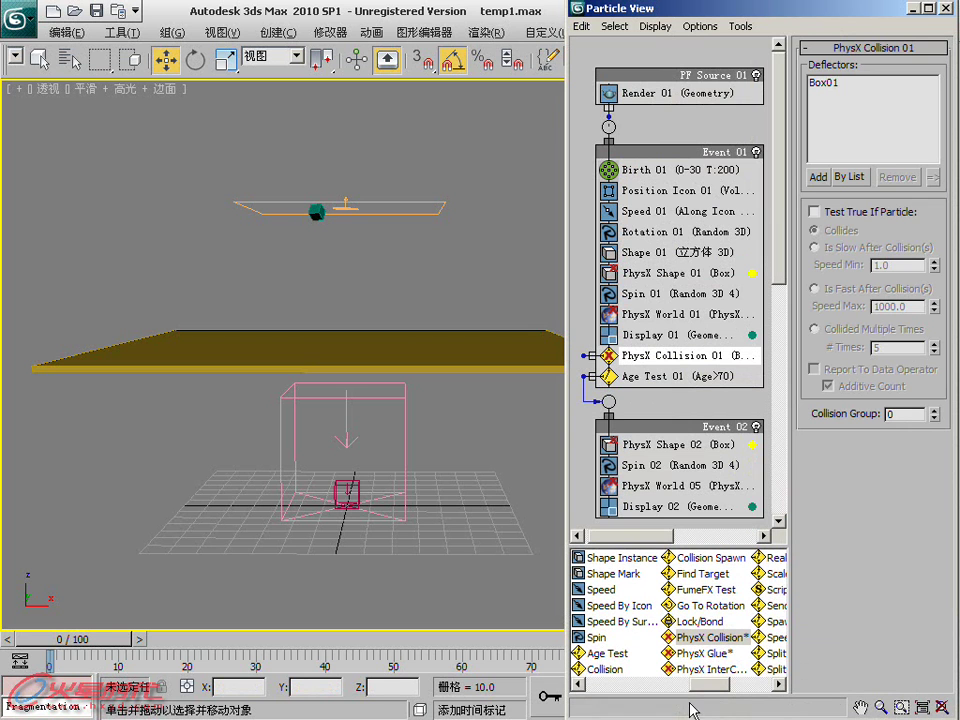
{"action": "left_click_drag", "start_coordinate": [690, 545], "coordinate": [692, 566]}
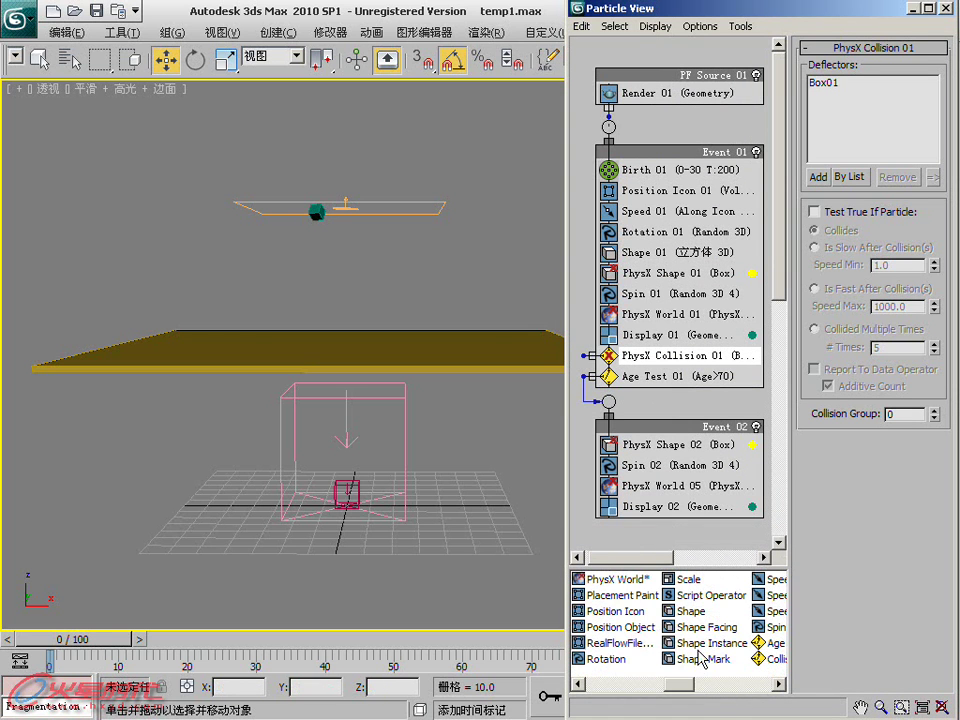
{"action": "mouse_move", "coordinate": [688, 694]}
{"action": "left_mouse_down"}
{"action": "mouse_move", "coordinate": [712, 692]}
{"action": "mouse_move", "coordinate": [696, 690]}
{"action": "left_mouse_up"}
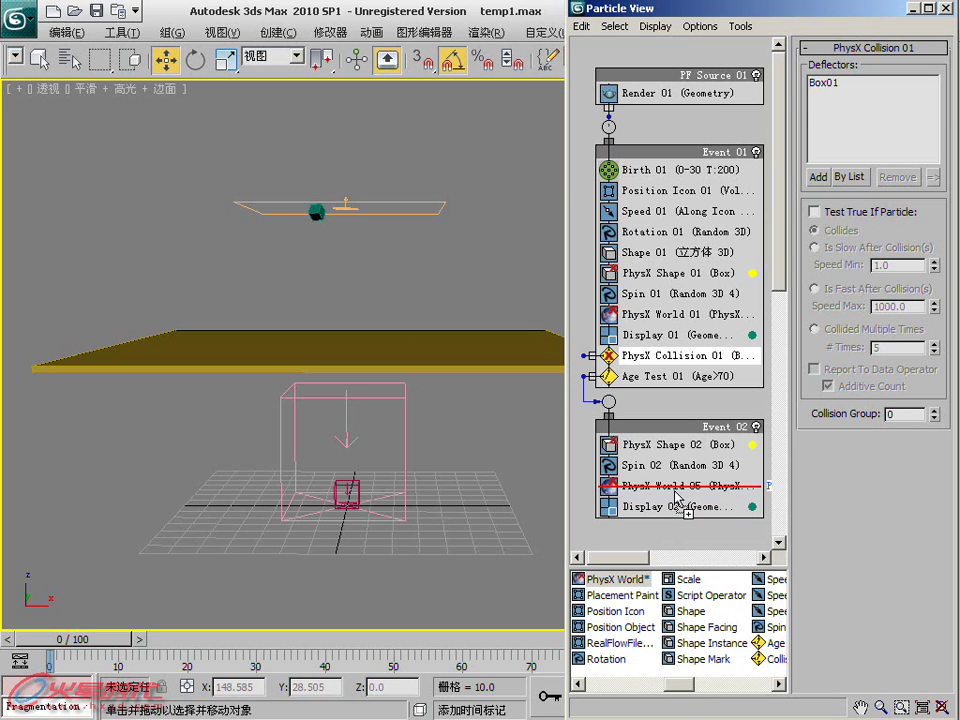
{"action": "left_click_drag", "start_coordinate": [645, 597], "coordinate": [675, 486]}
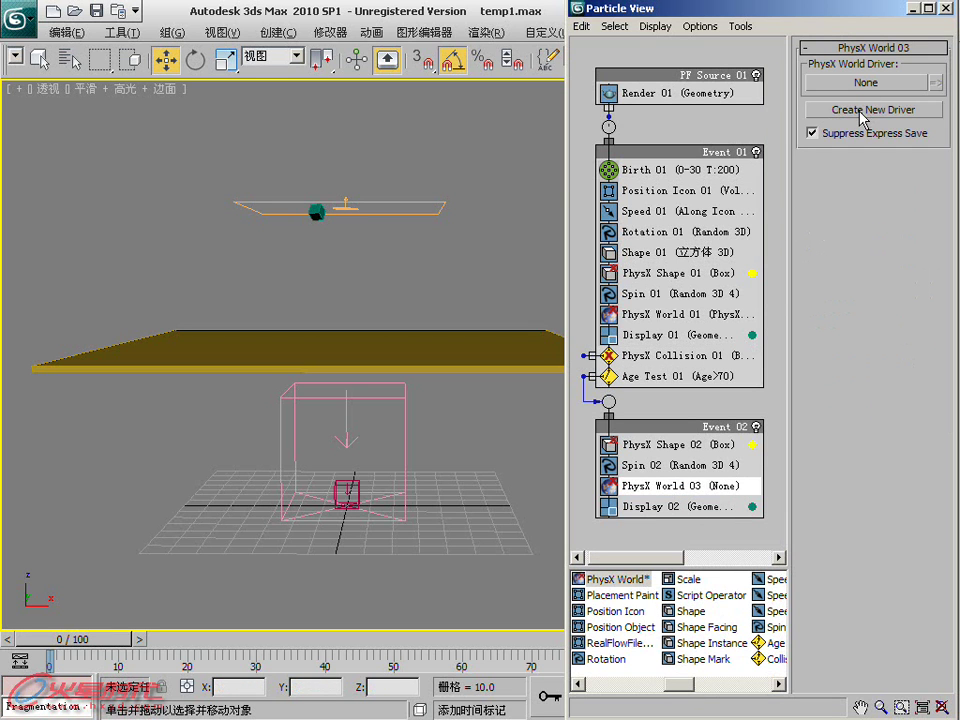
Create driver PhysX World 06 with Apply Gravity and Ground Collision Plane on, then scrub to check
{"action": "left_click", "coordinate": [862, 112]}
{"action": "left_click_drag", "start_coordinate": [657, 8], "coordinate": [201, 1]}
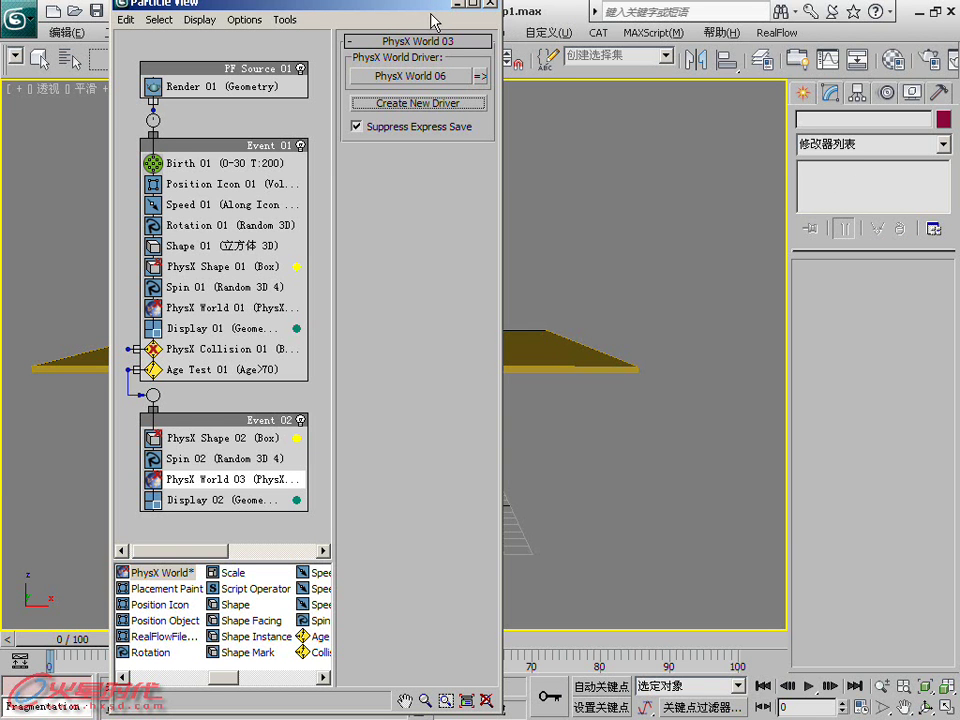
{"action": "left_click", "coordinate": [368, 72]}
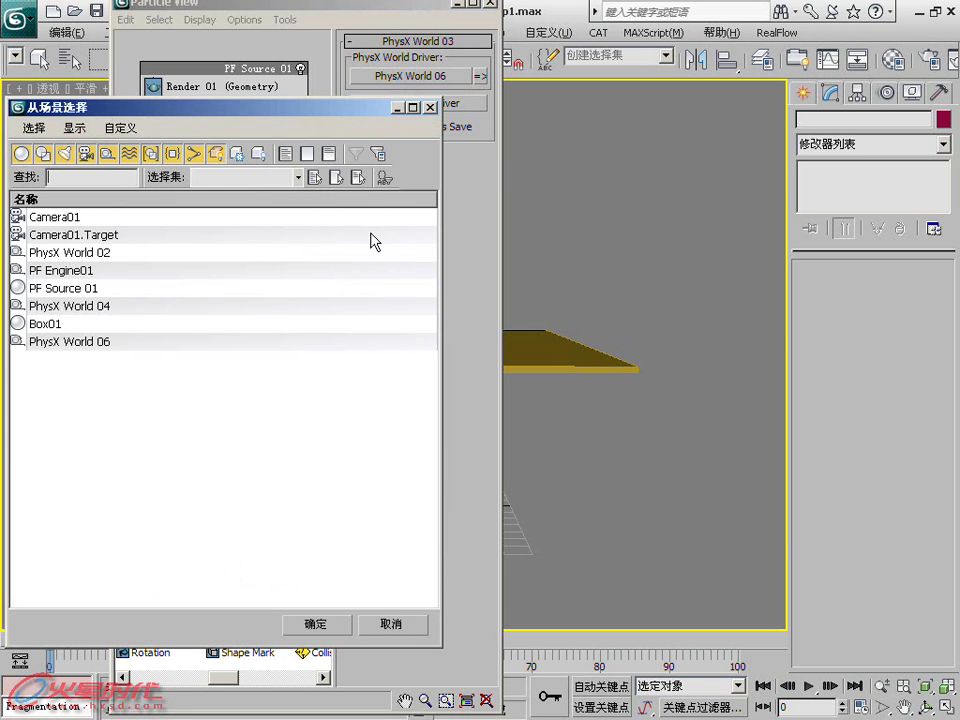
{"action": "double_click", "coordinate": [70, 341]}
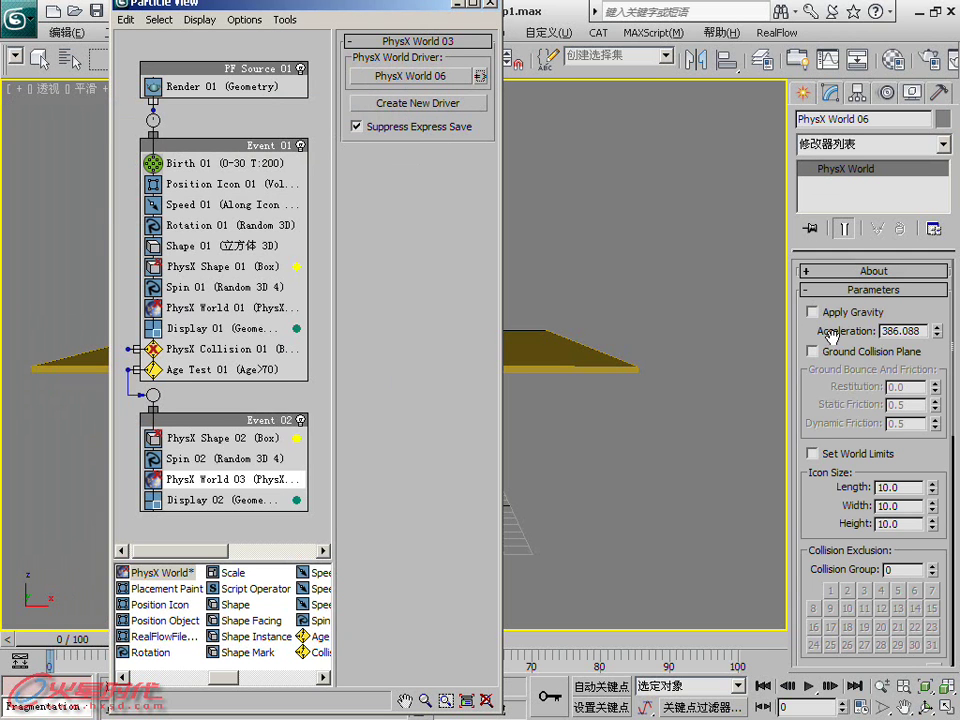
{"action": "left_click", "coordinate": [825, 314]}
{"action": "left_click", "coordinate": [812, 351]}
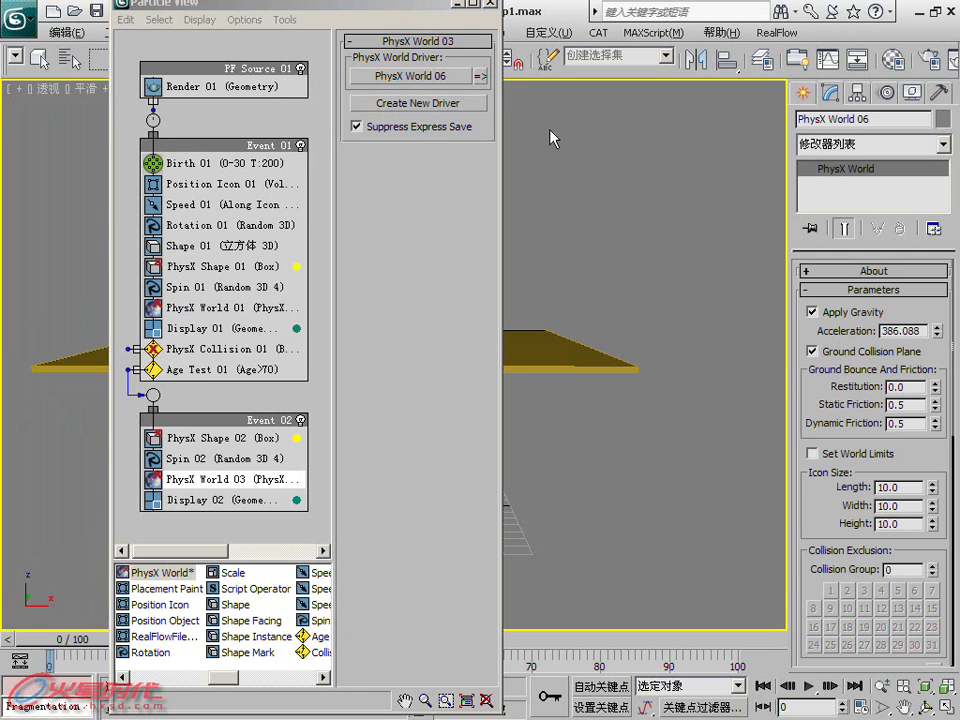
{"action": "left_click", "coordinate": [458, 4]}
{"action": "mouse_move", "coordinate": [97, 632]}
{"action": "left_mouse_down"}
{"action": "mouse_move", "coordinate": [328, 638]}
{"action": "mouse_move", "coordinate": [408, 617]}
{"action": "mouse_move", "coordinate": [555, 609]}
{"action": "mouse_move", "coordinate": [808, 510]}
{"action": "left_mouse_up"}
Hide the Box01 ground plane with Hide Selected
{"action": "key", "text": "w"}
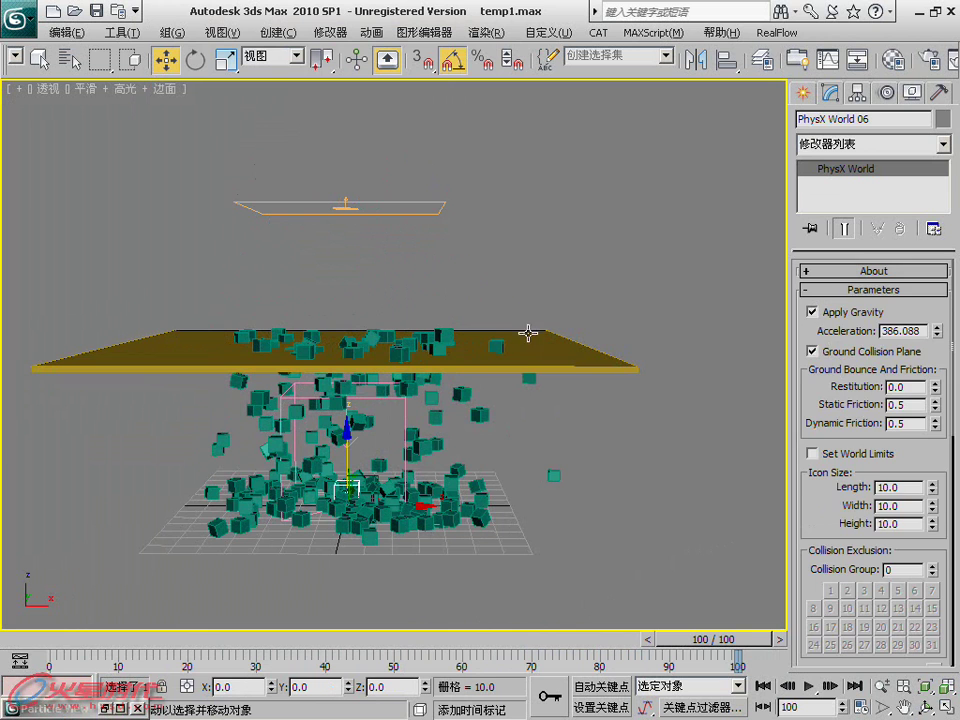
{"action": "left_click", "coordinate": [528, 333]}
{"action": "left_click", "coordinate": [911, 92]}
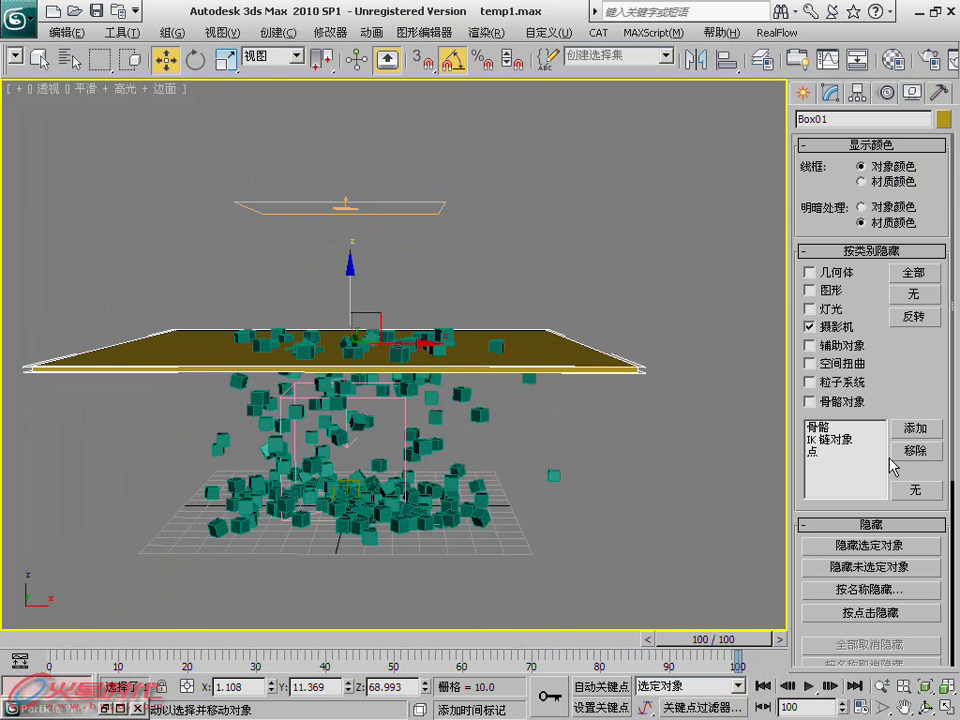
{"action": "left_click", "coordinate": [873, 545]}
Extend the timeline end to frame 150 and play the animation from the start
{"action": "right_click_drag", "start_coordinate": [690, 665], "coordinate": [325, 665], "text": "ctrl+alt"}
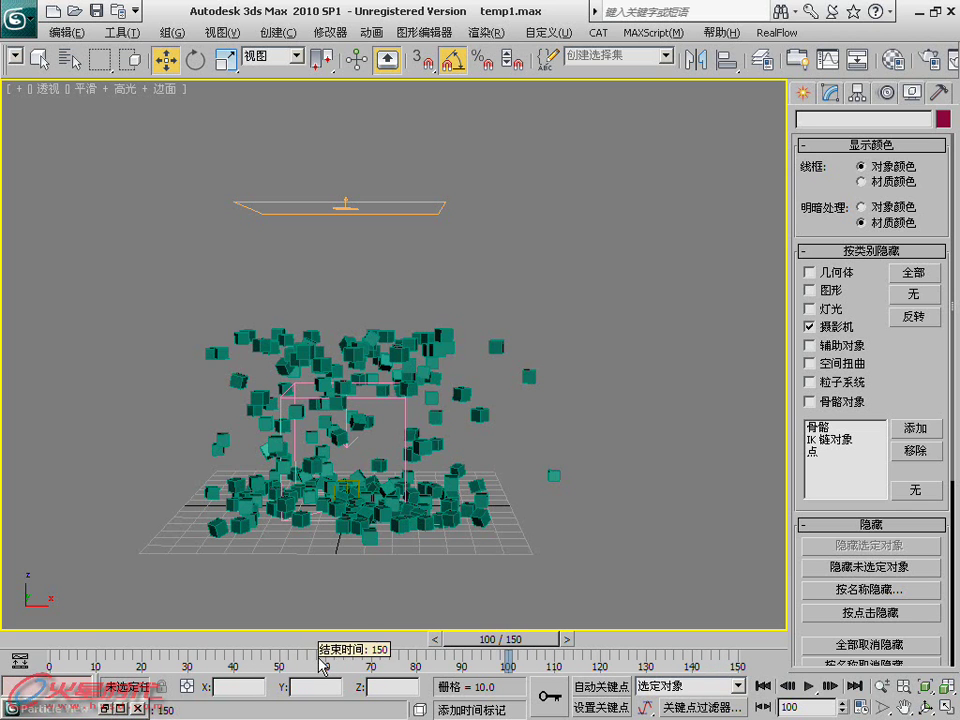
{"action": "key", "text": "Home"}
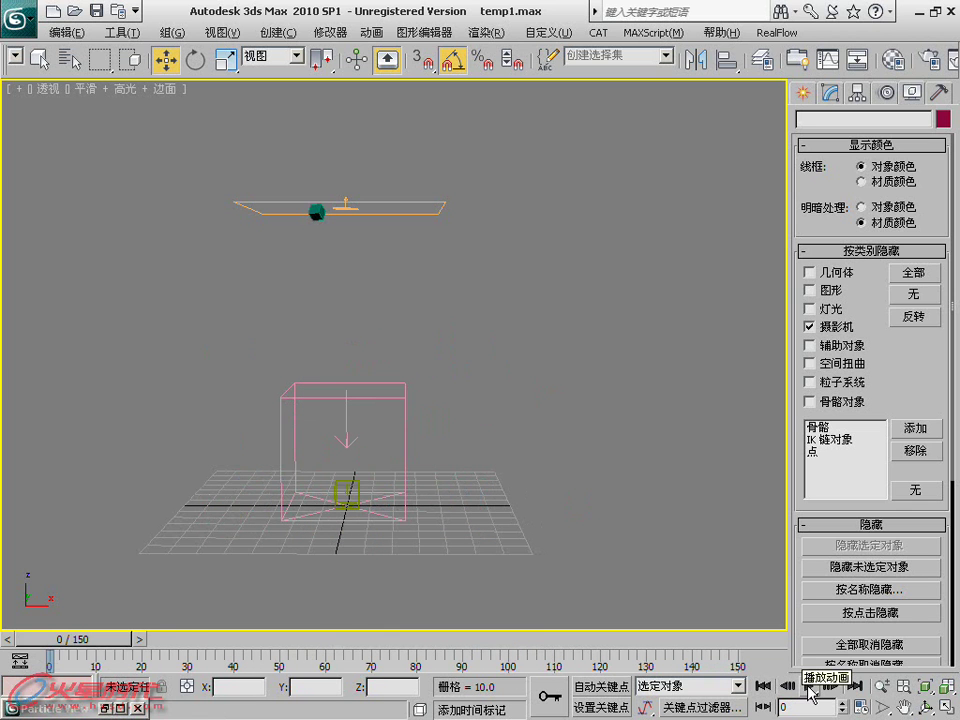
{"action": "left_click", "coordinate": [810, 686]}
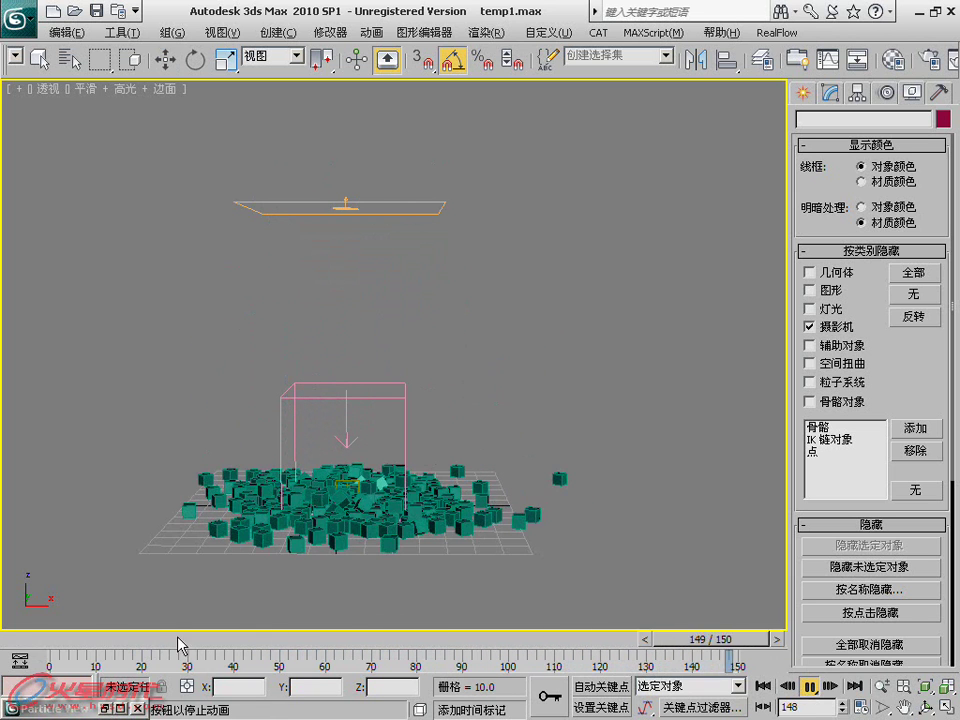
{"action": "left_click_drag", "start_coordinate": [178, 639], "coordinate": [58, 641]}
Set Age Test 01 to Absolute Age and play the simulation to around frame 63
{"action": "left_click", "coordinate": [58, 705]}
{"action": "left_click", "coordinate": [40, 585]}
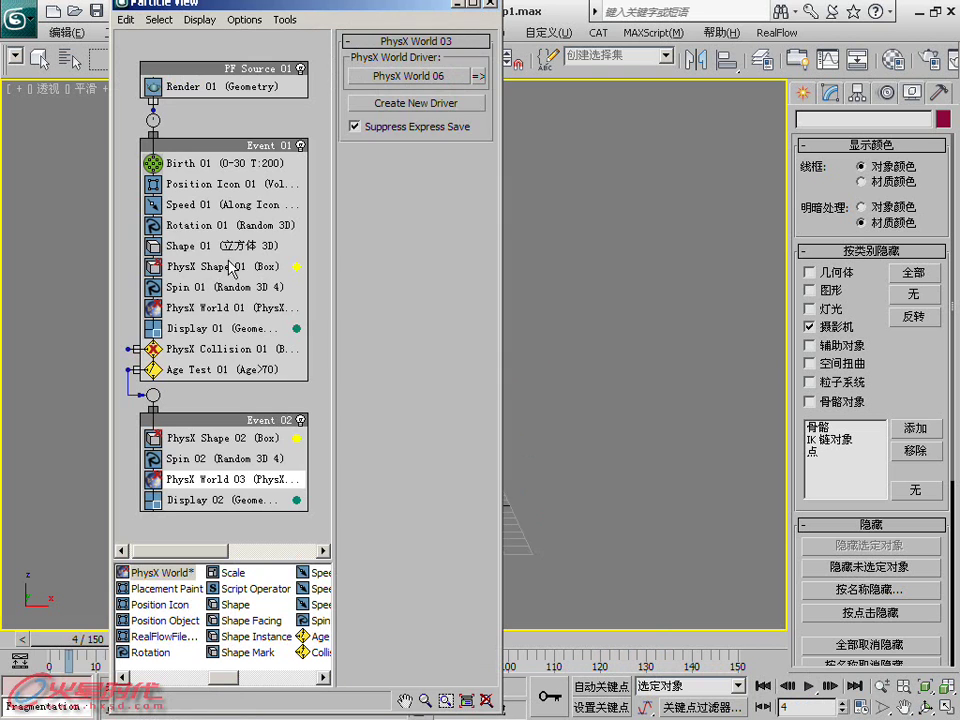
{"action": "left_click", "coordinate": [240, 370]}
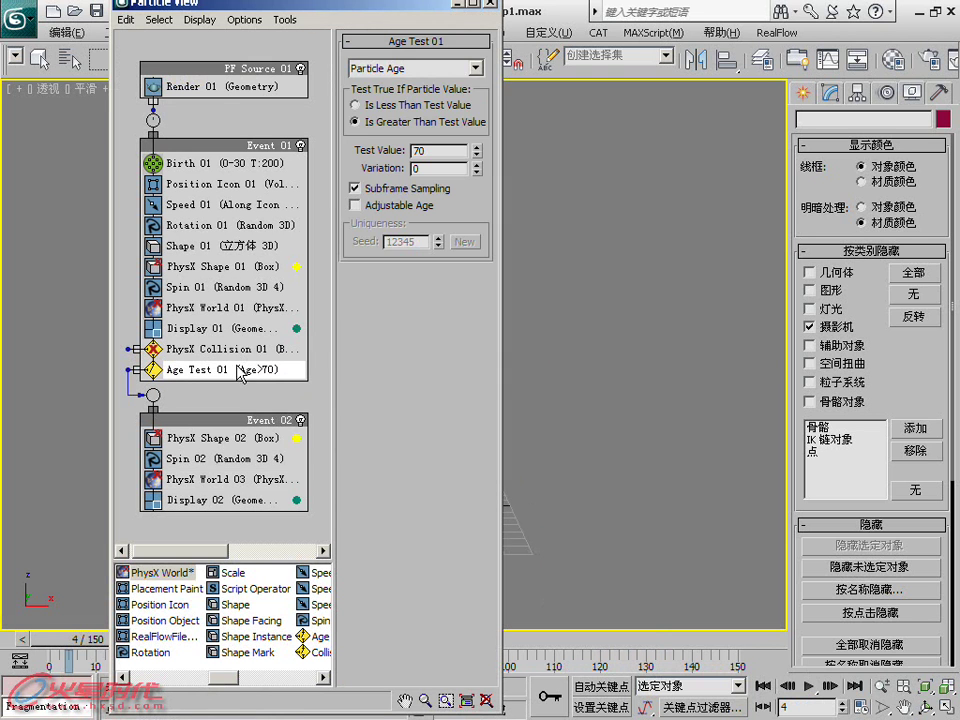
{"action": "left_click", "coordinate": [476, 69]}
{"action": "left_click", "coordinate": [452, 84]}
{"action": "left_click", "coordinate": [458, 5]}
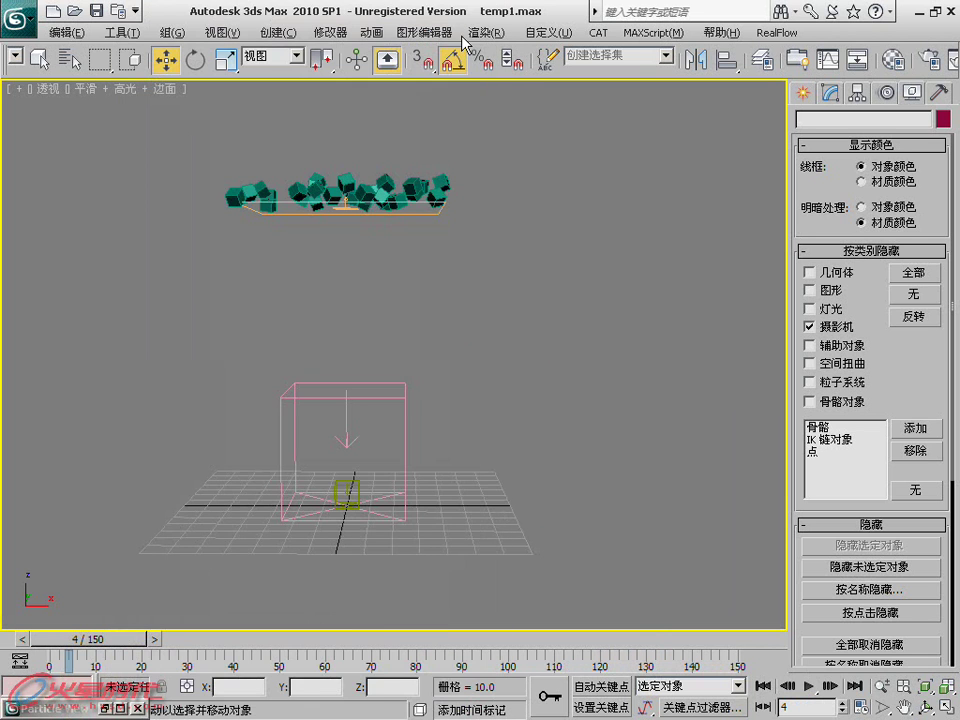
{"action": "left_click", "coordinate": [763, 687]}
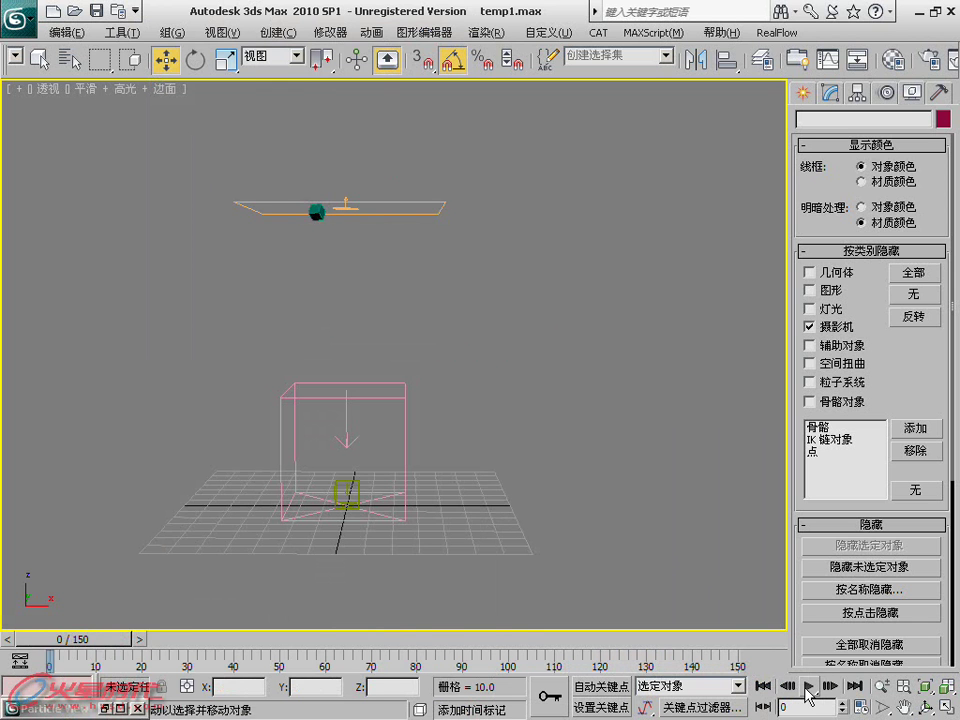
{"action": "key", "text": "slash"}
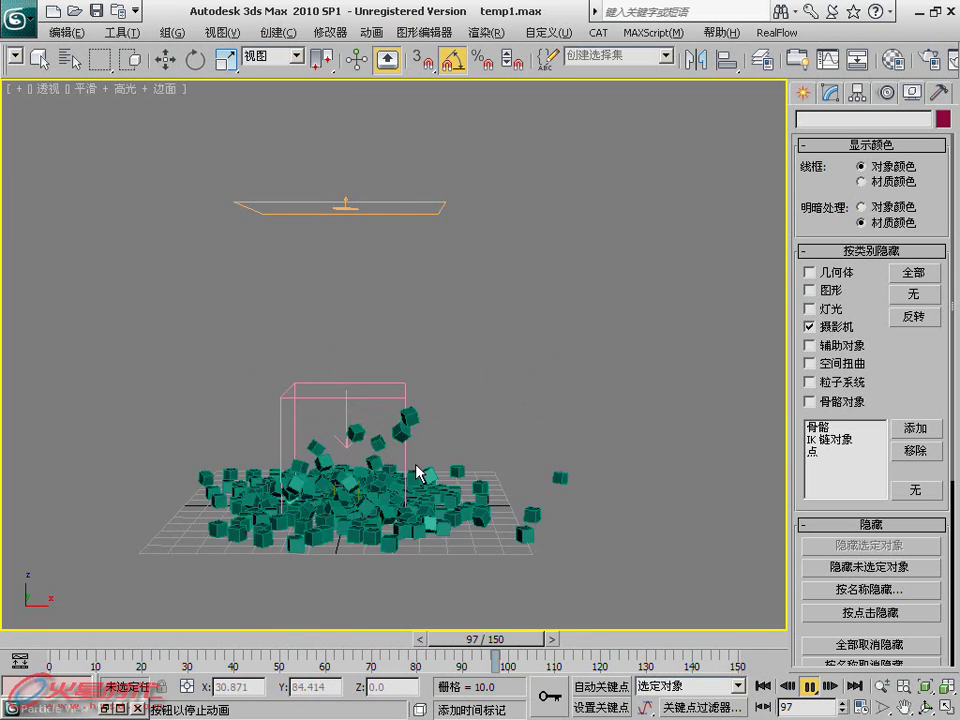
{"action": "left_click_drag", "start_coordinate": [96, 645], "coordinate": [358, 641]}
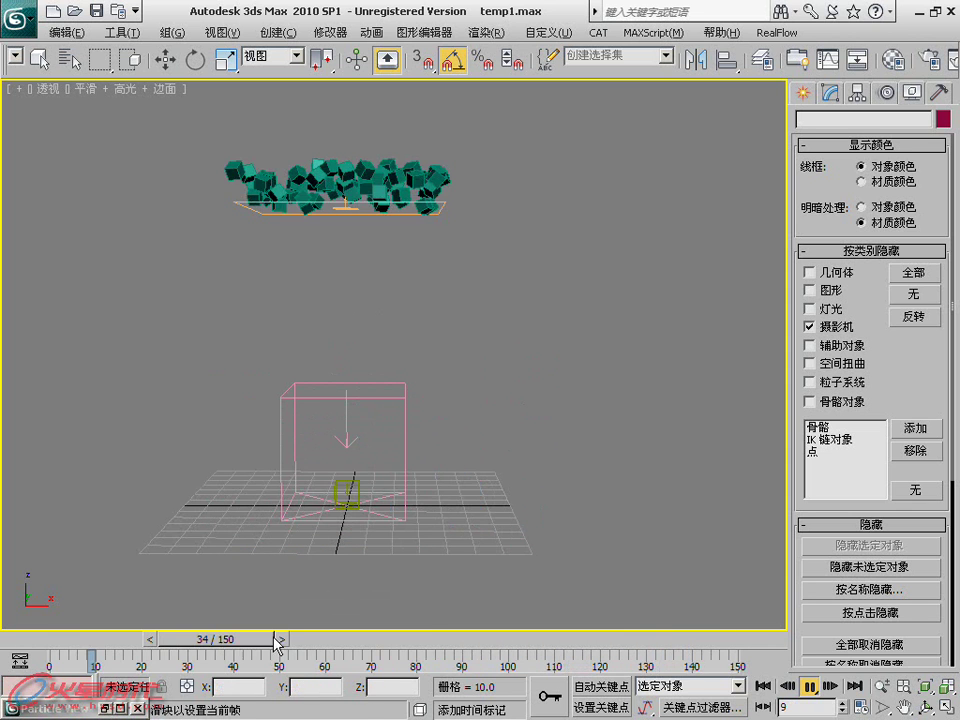
Switch Age Test 01 to Particle Age and step through the first frames of the fall
{"action": "double_click", "coordinate": [86, 707]}
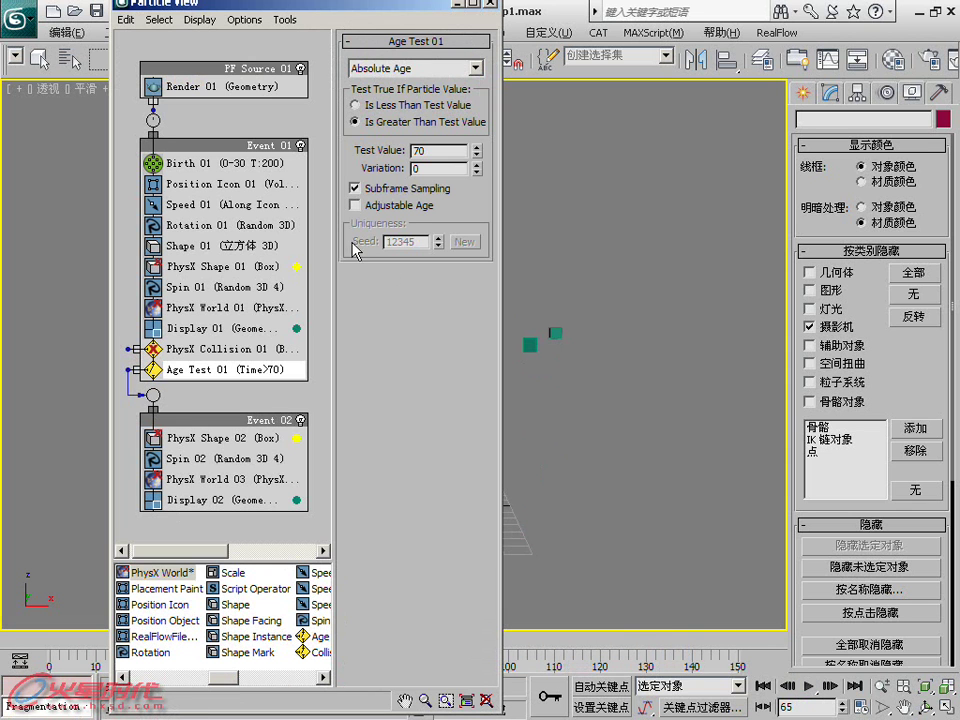
{"action": "left_click", "coordinate": [476, 68]}
{"action": "left_click", "coordinate": [456, 97]}
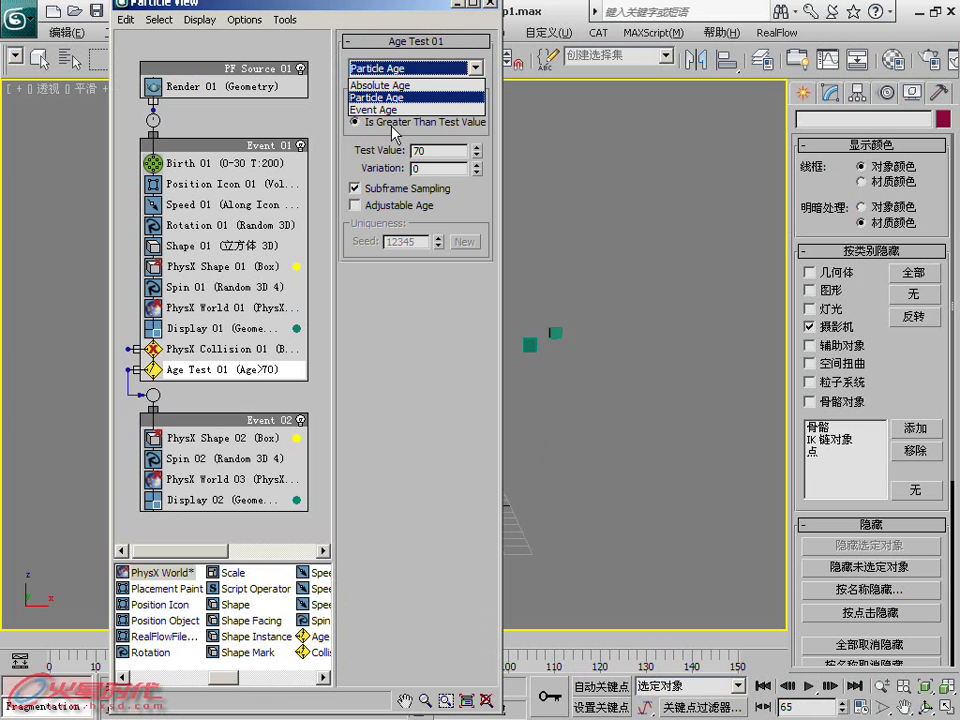
{"action": "left_click", "coordinate": [430, 62]}
{"action": "left_click", "coordinate": [459, 4]}
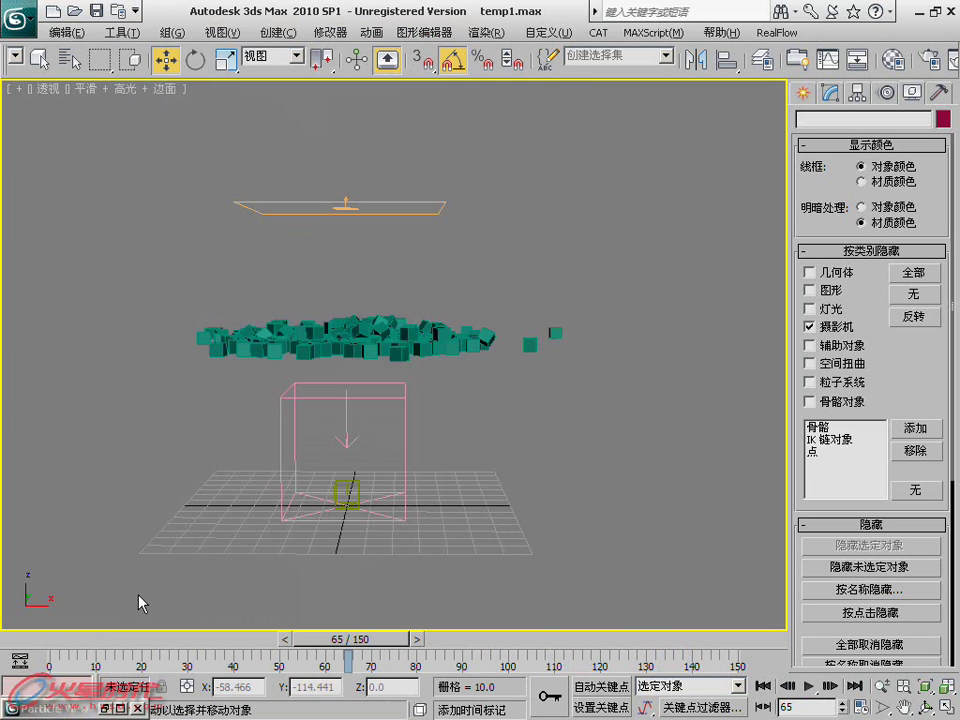
{"action": "mouse_move", "coordinate": [31, 645]}
{"action": "left_mouse_down"}
{"action": "mouse_move", "coordinate": [88, 640]}
{"action": "mouse_move", "coordinate": [33, 645]}
{"action": "left_mouse_up"}
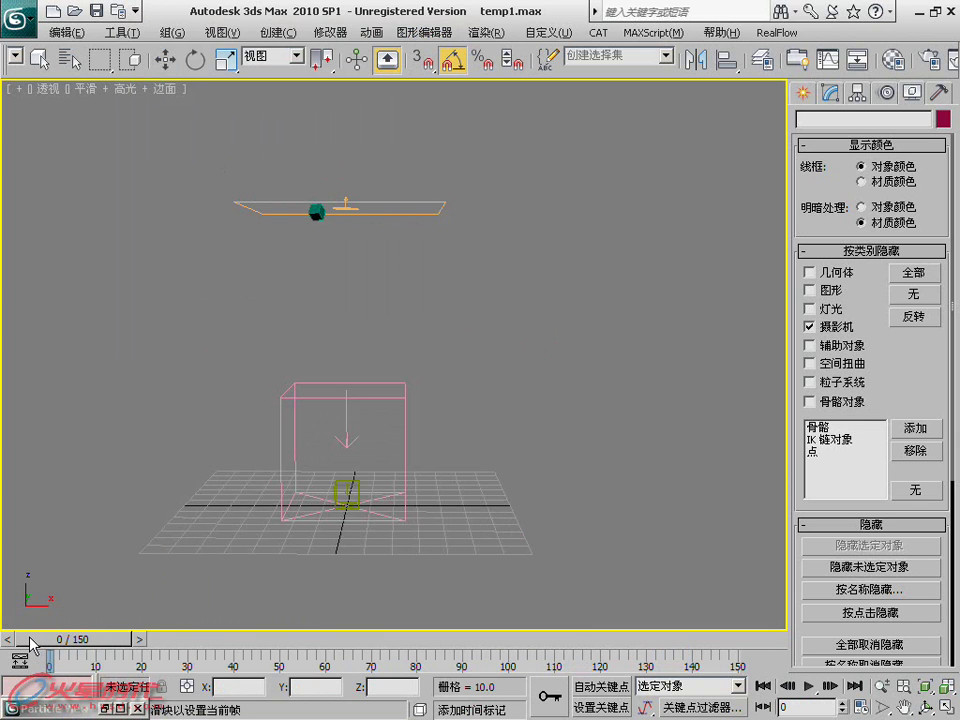
Scrub the timeline between frames 31 and 65 to watch the cubes drop and reach the box
{"action": "key", "text": "w"}
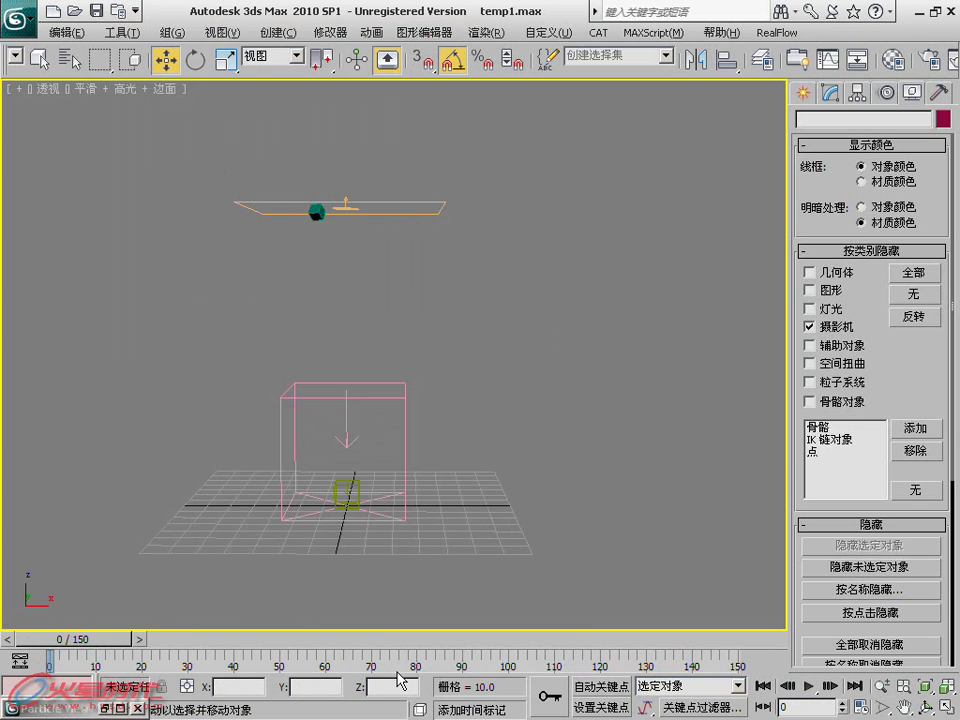
{"action": "mouse_move", "coordinate": [107, 643]}
{"action": "left_mouse_down"}
{"action": "mouse_move", "coordinate": [401, 645]}
{"action": "mouse_move", "coordinate": [381, 637]}
{"action": "left_mouse_up"}
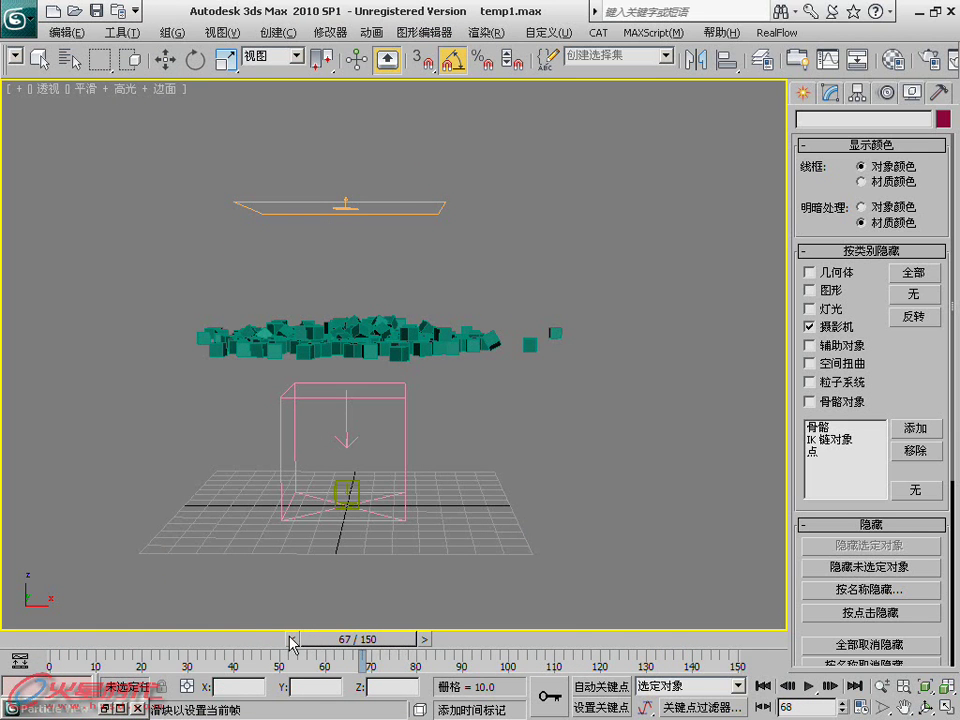
{"action": "mouse_move", "coordinate": [185, 646]}
{"action": "left_mouse_down"}
{"action": "mouse_move", "coordinate": [175, 640]}
{"action": "mouse_move", "coordinate": [243, 645]}
{"action": "left_mouse_up"}
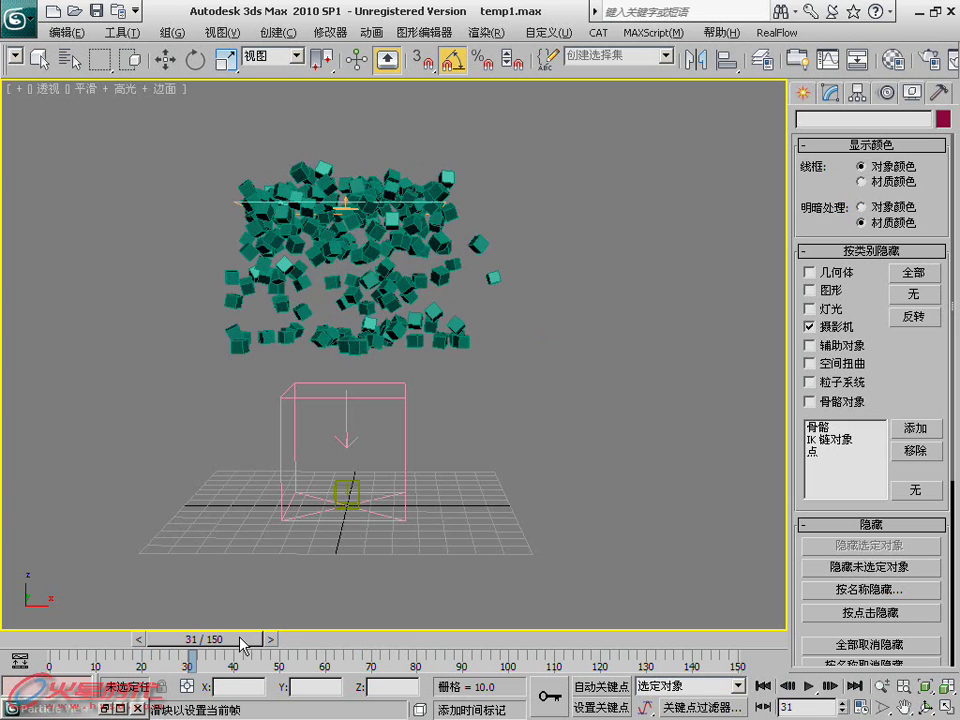
{"action": "key", "text": "w"}
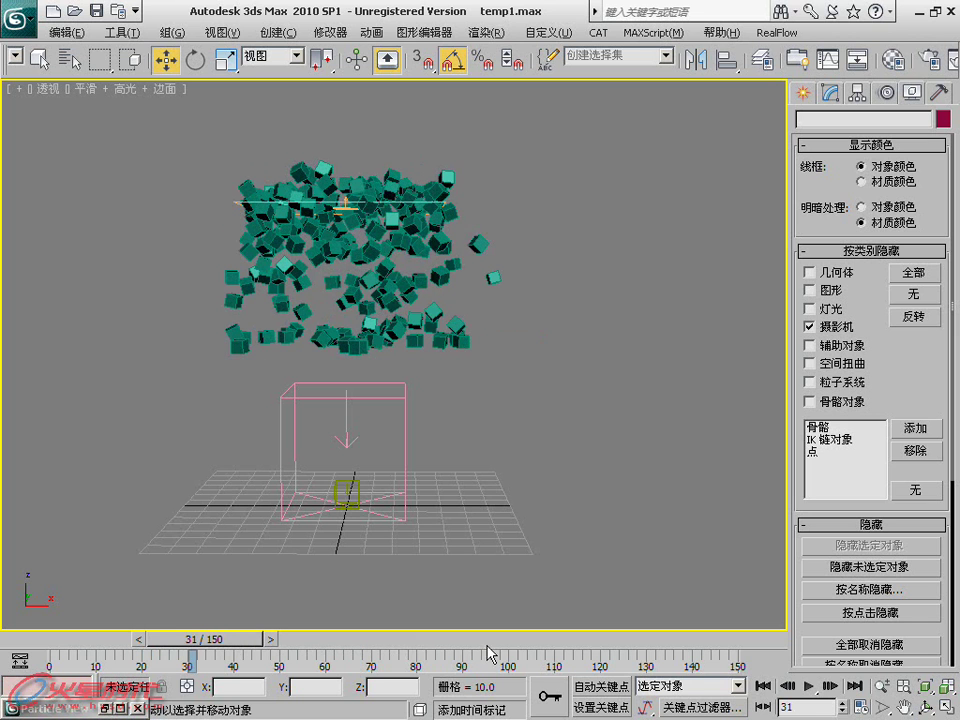
{"action": "mouse_move", "coordinate": [228, 643]}
{"action": "left_mouse_down"}
{"action": "mouse_move", "coordinate": [500, 637]}
{"action": "mouse_move", "coordinate": [600, 624]}
{"action": "left_mouse_up"}
{"action": "left_click_drag", "start_coordinate": [45, 642], "coordinate": [240, 623]}
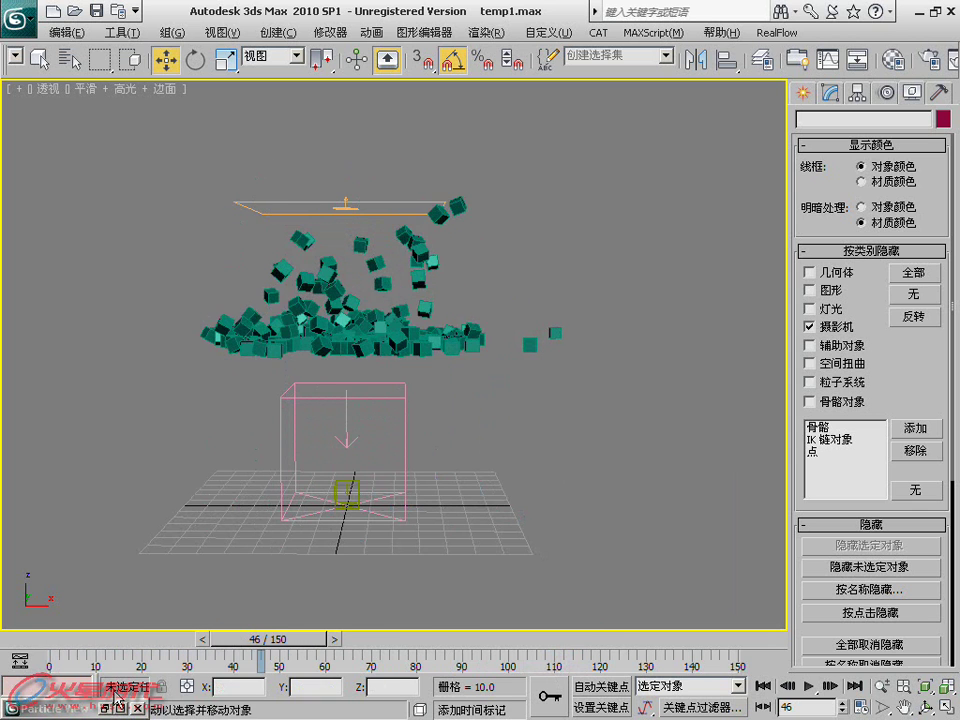
Inspect PhysX Collision 01, PhysX World 03 and Event 01's operators, then clear the selection and minimize Particle View
{"action": "key", "text": "6"}
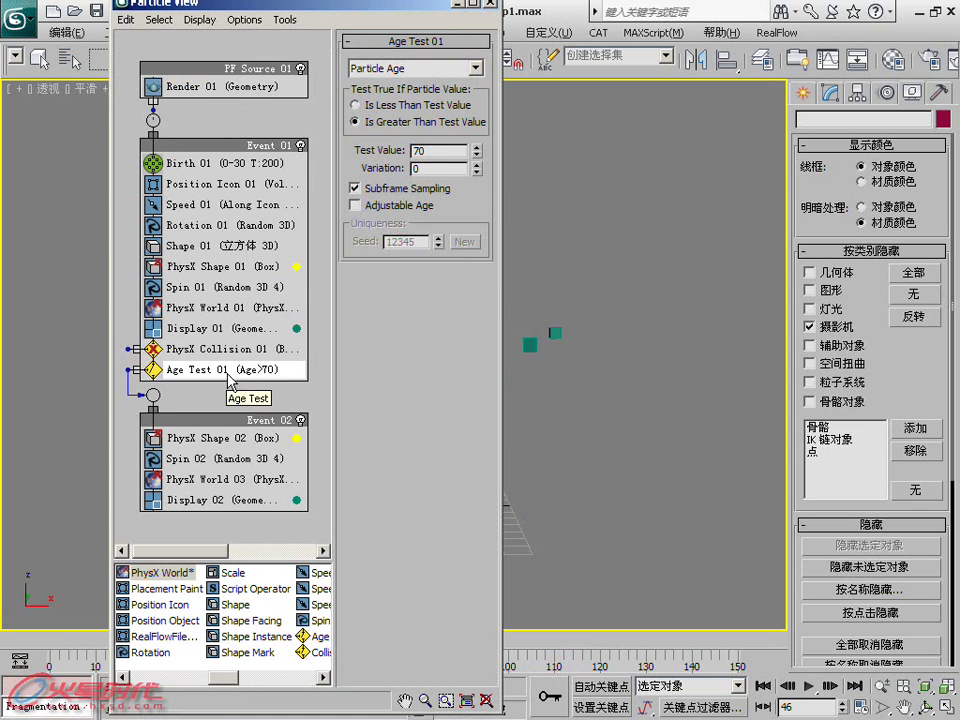
{"action": "left_click", "coordinate": [225, 352]}
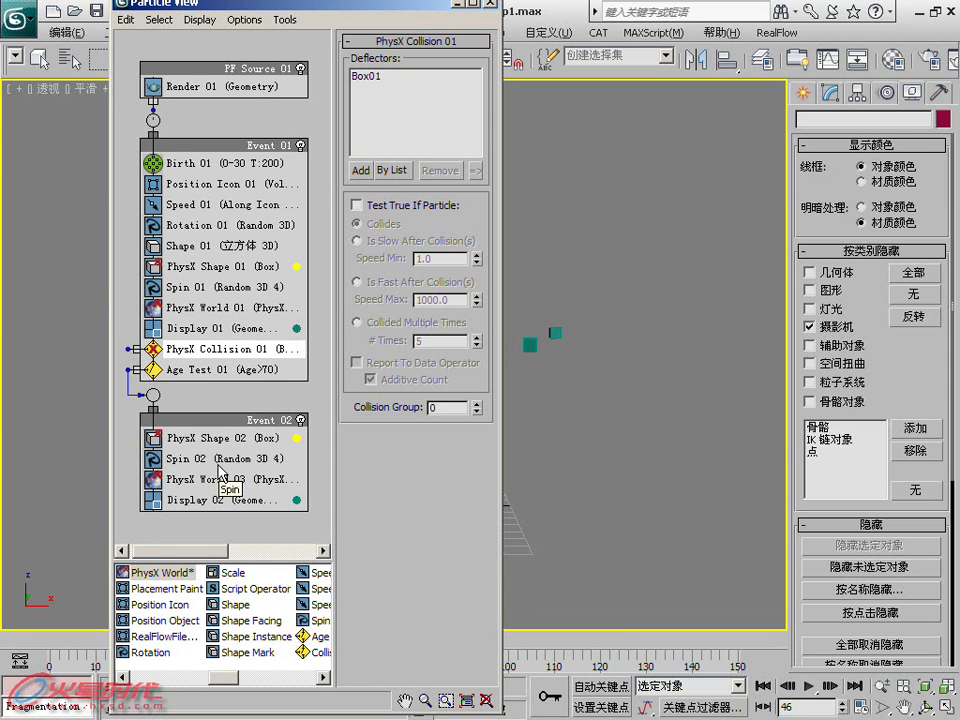
{"action": "left_click_drag", "start_coordinate": [228, 405], "coordinate": [165, 520]}
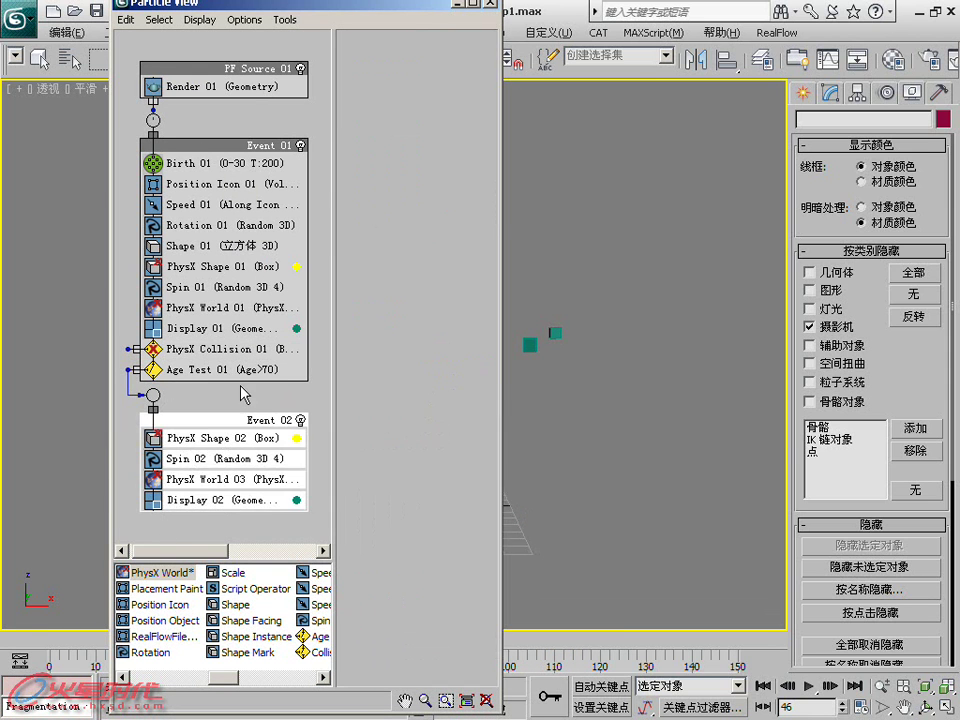
{"action": "left_click", "coordinate": [230, 479]}
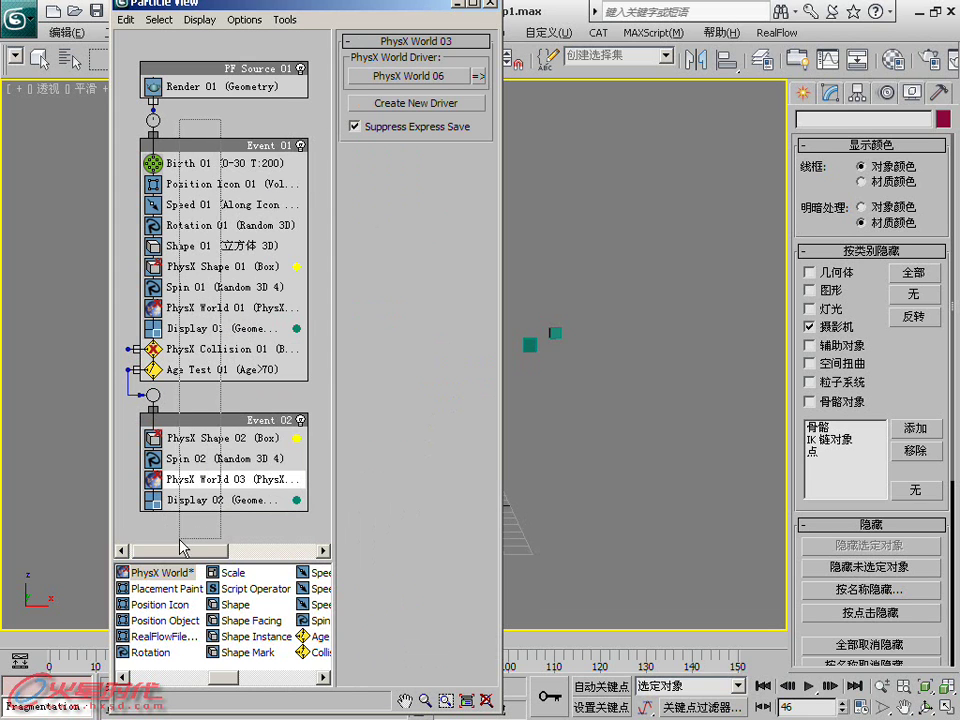
{"action": "left_click_drag", "start_coordinate": [218, 195], "coordinate": [170, 368]}
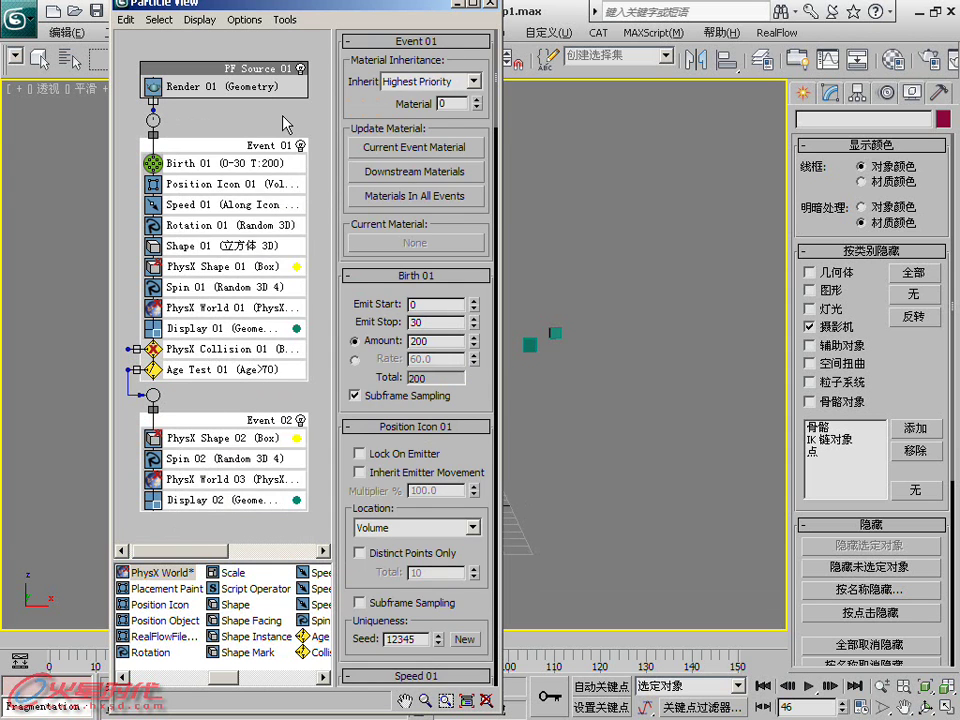
{"action": "left_click", "coordinate": [285, 124]}
{"action": "left_click", "coordinate": [460, 4]}
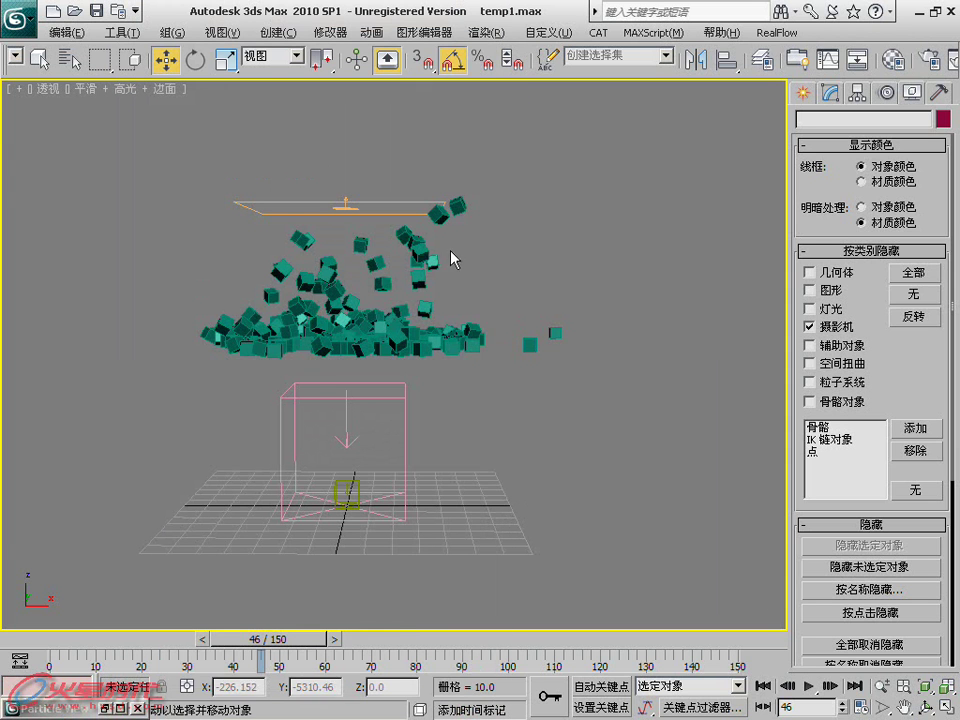